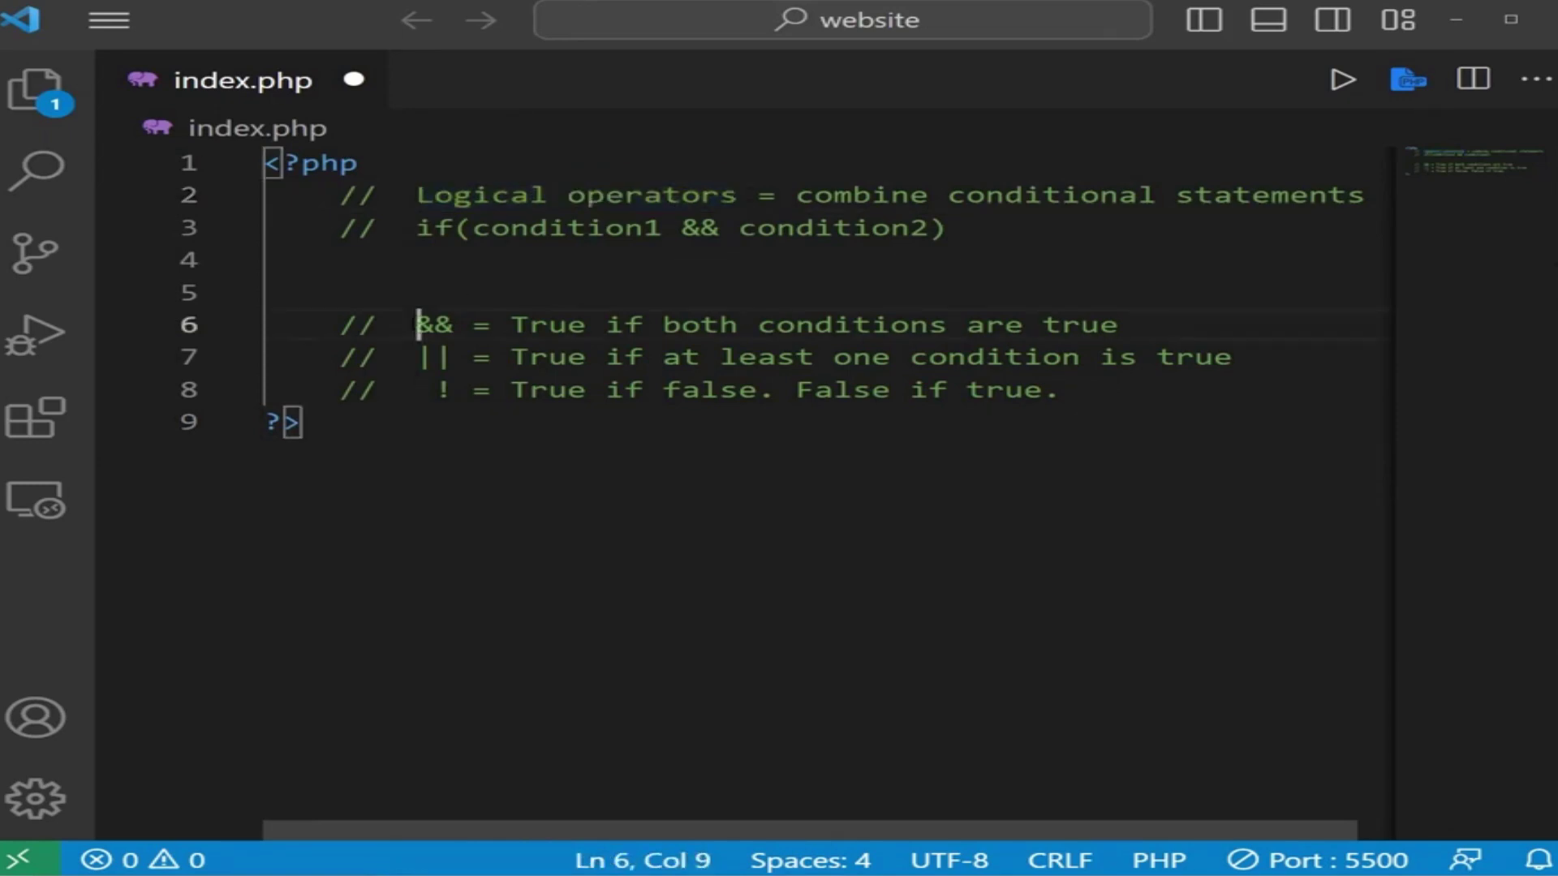
- Highlight the operator notes and the 'conditional statements' wording in the comments
{"action": "mouse_move", "coordinate": [416, 324]}
{"action": "left_mouse_down"}
{"action": "mouse_move", "coordinate": [453, 324]}
{"action": "mouse_move", "coordinate": [416, 357]}
{"action": "mouse_move", "coordinate": [416, 390]}
{"action": "left_mouse_up"}
{"action": "double_click", "coordinate": [436, 357]}
{"action": "left_click", "coordinate": [945, 227]}
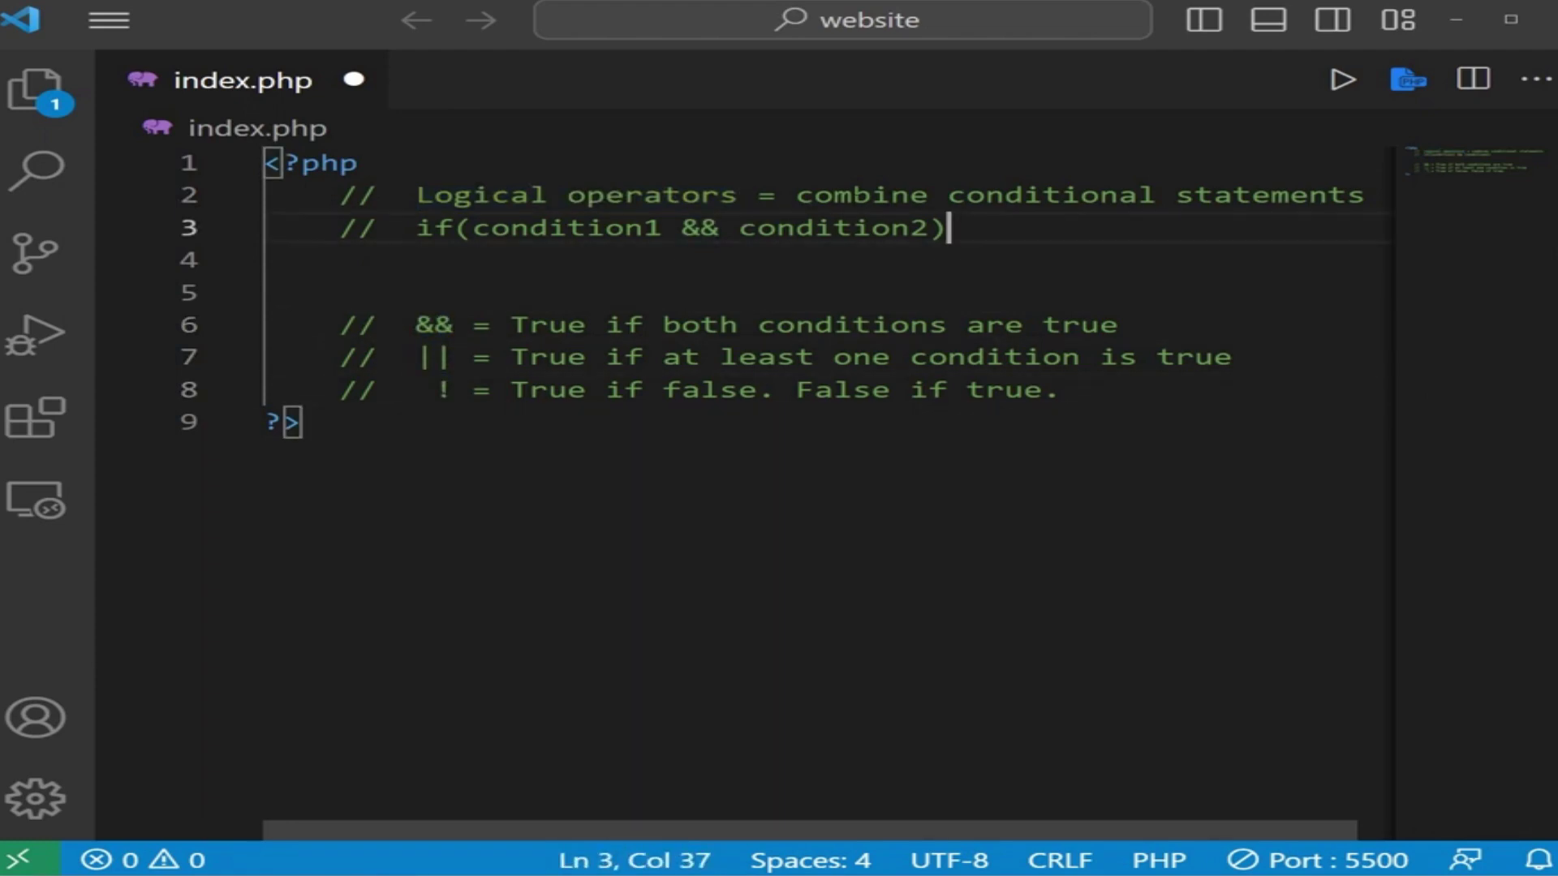
{"action": "left_click_drag", "start_coordinate": [948, 194], "coordinate": [1368, 194]}
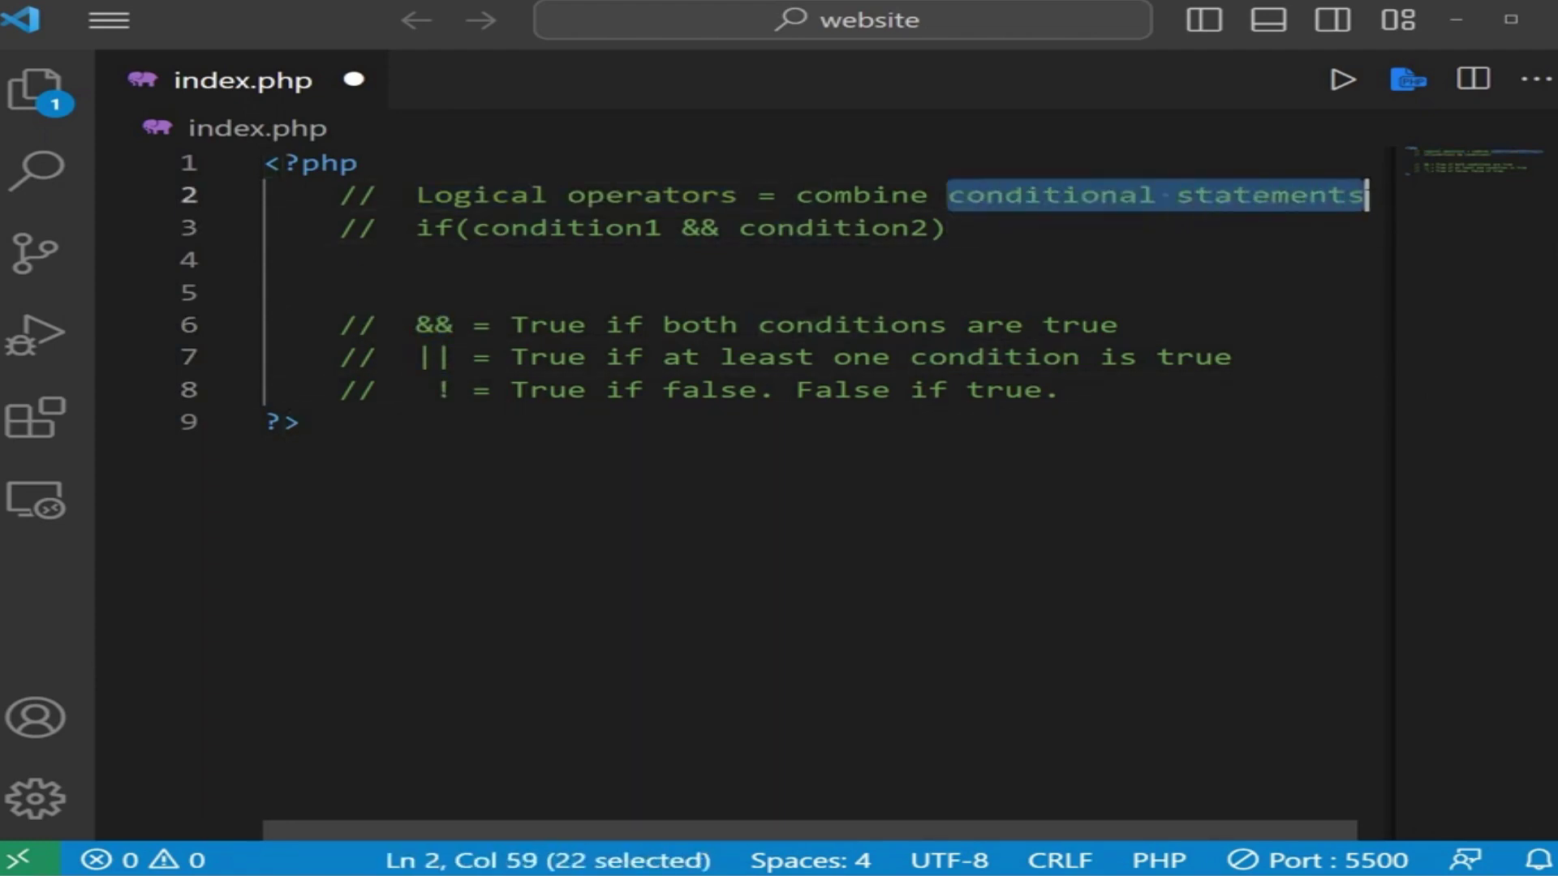
{"action": "key", "text": "Down"}
{"action": "key", "text": "Down"}
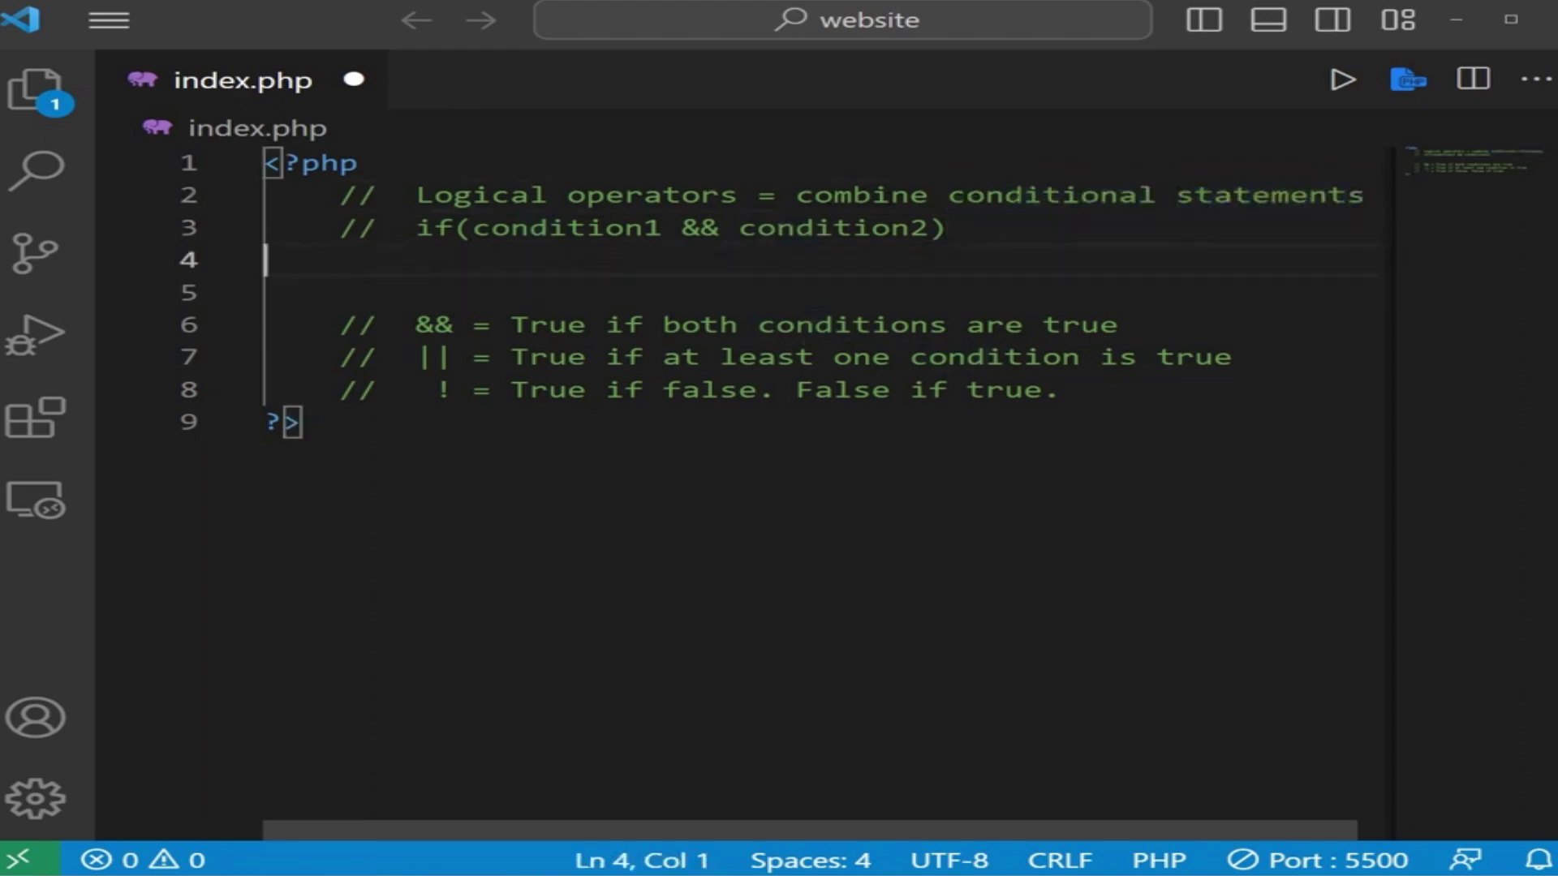
- Highlight the if keyword, condition1 and the && operator in the commented example
{"action": "left_click_drag", "start_coordinate": [454, 228], "coordinate": [417, 228]}
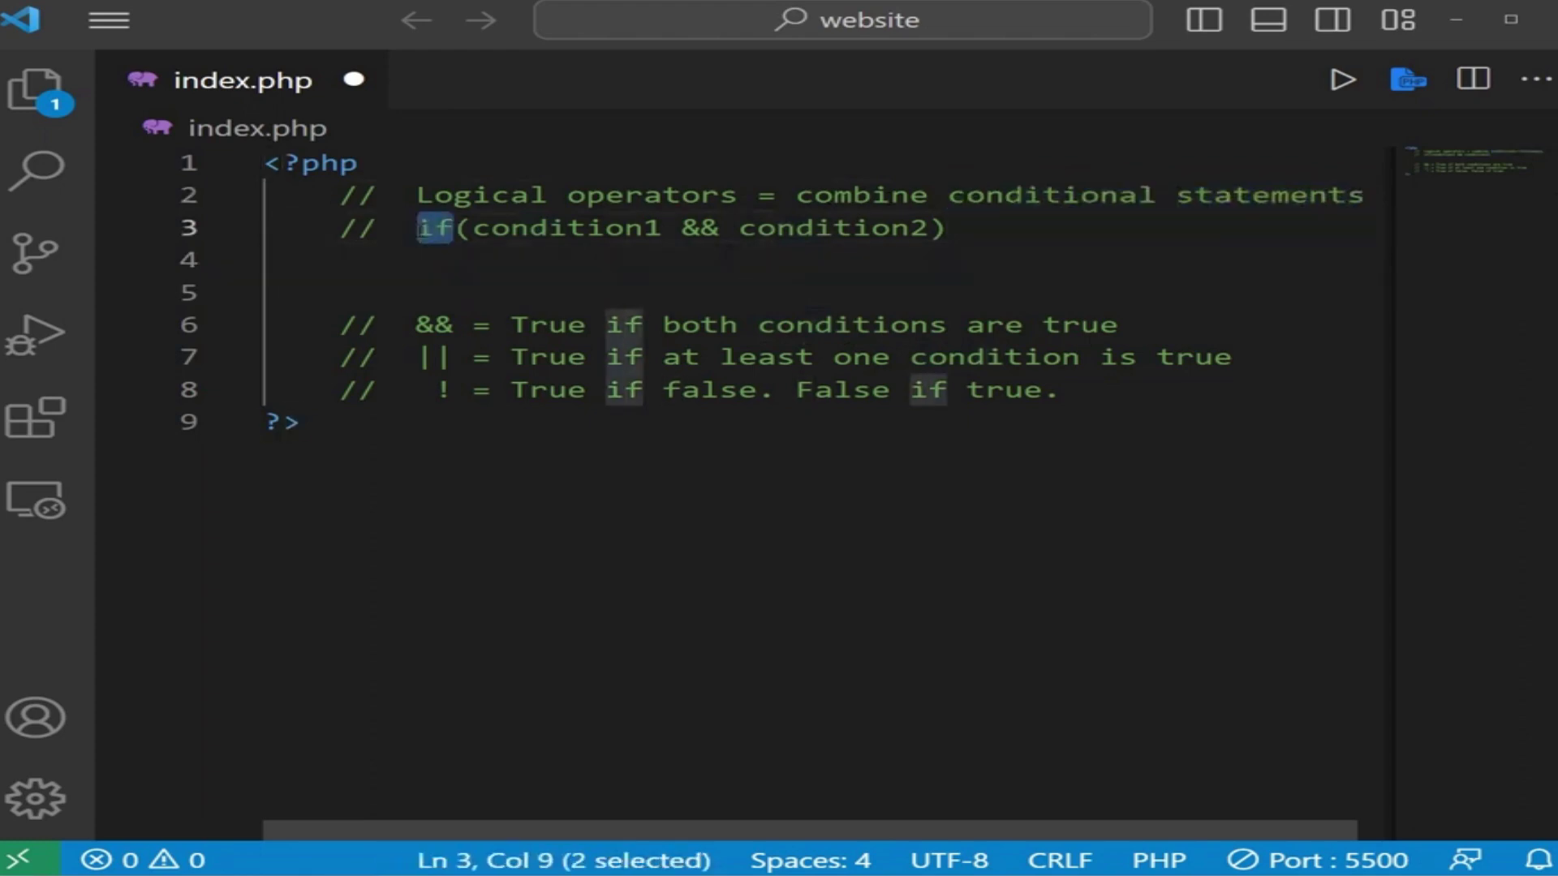
{"action": "mouse_move", "coordinate": [662, 228]}
{"action": "left_mouse_down"}
{"action": "mouse_move", "coordinate": [455, 228]}
{"action": "mouse_move", "coordinate": [475, 228]}
{"action": "mouse_move", "coordinate": [481, 195]}
{"action": "mouse_move", "coordinate": [738, 195]}
{"action": "mouse_move", "coordinate": [929, 228]}
{"action": "left_mouse_up"}
{"action": "key", "text": "Down"}
{"action": "left_click", "coordinate": [457, 325]}
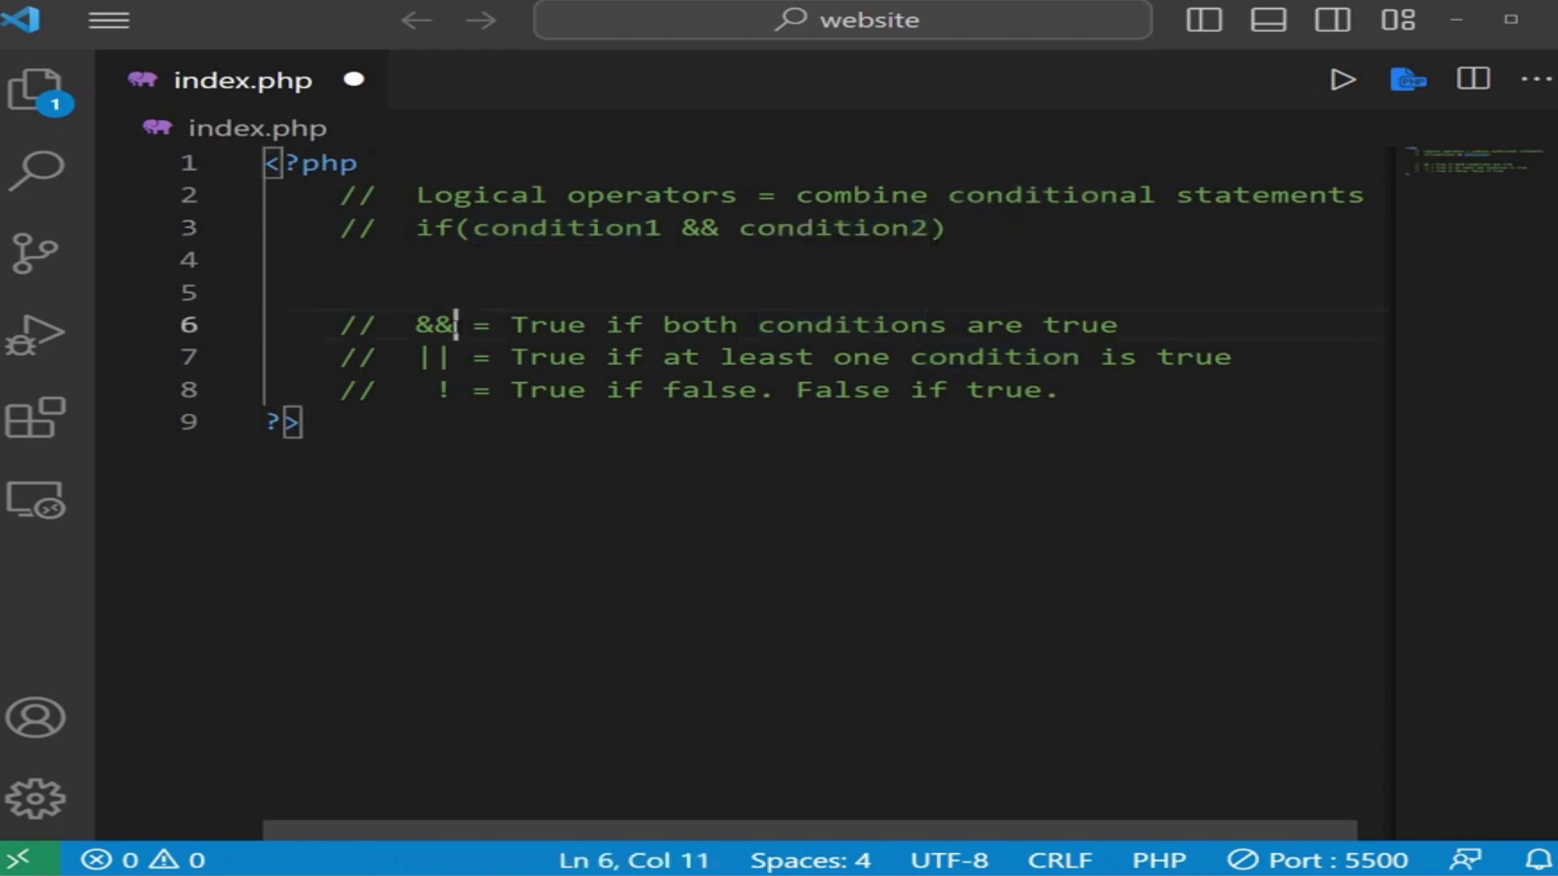
{"action": "left_click_drag", "start_coordinate": [456, 324], "coordinate": [416, 323]}
{"action": "left_click_drag", "start_coordinate": [719, 227], "coordinate": [681, 228]}
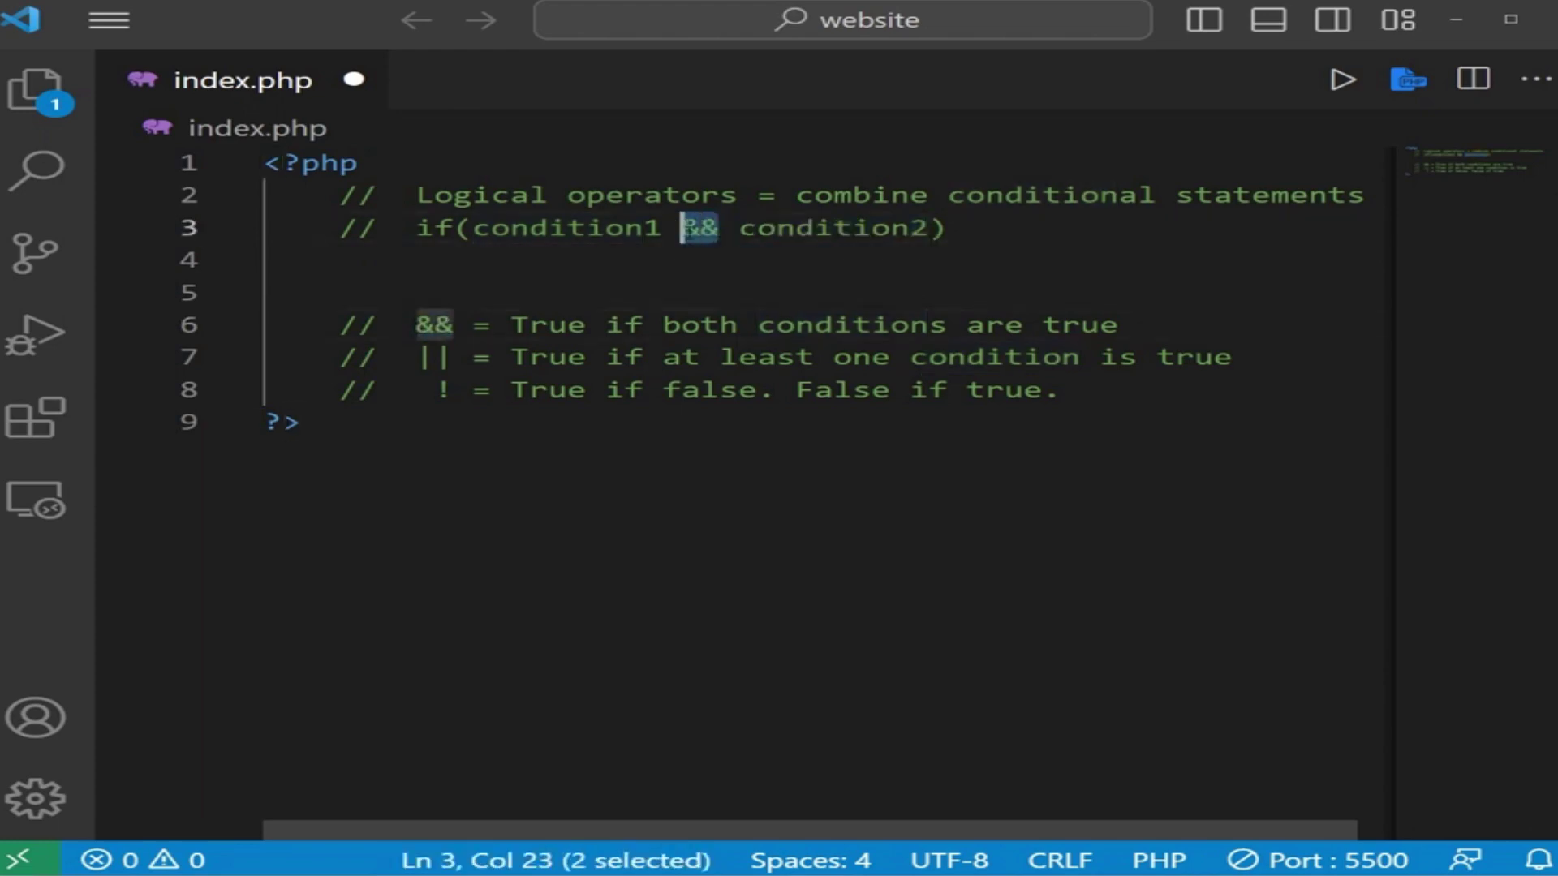
{"action": "type", "text": "||"}
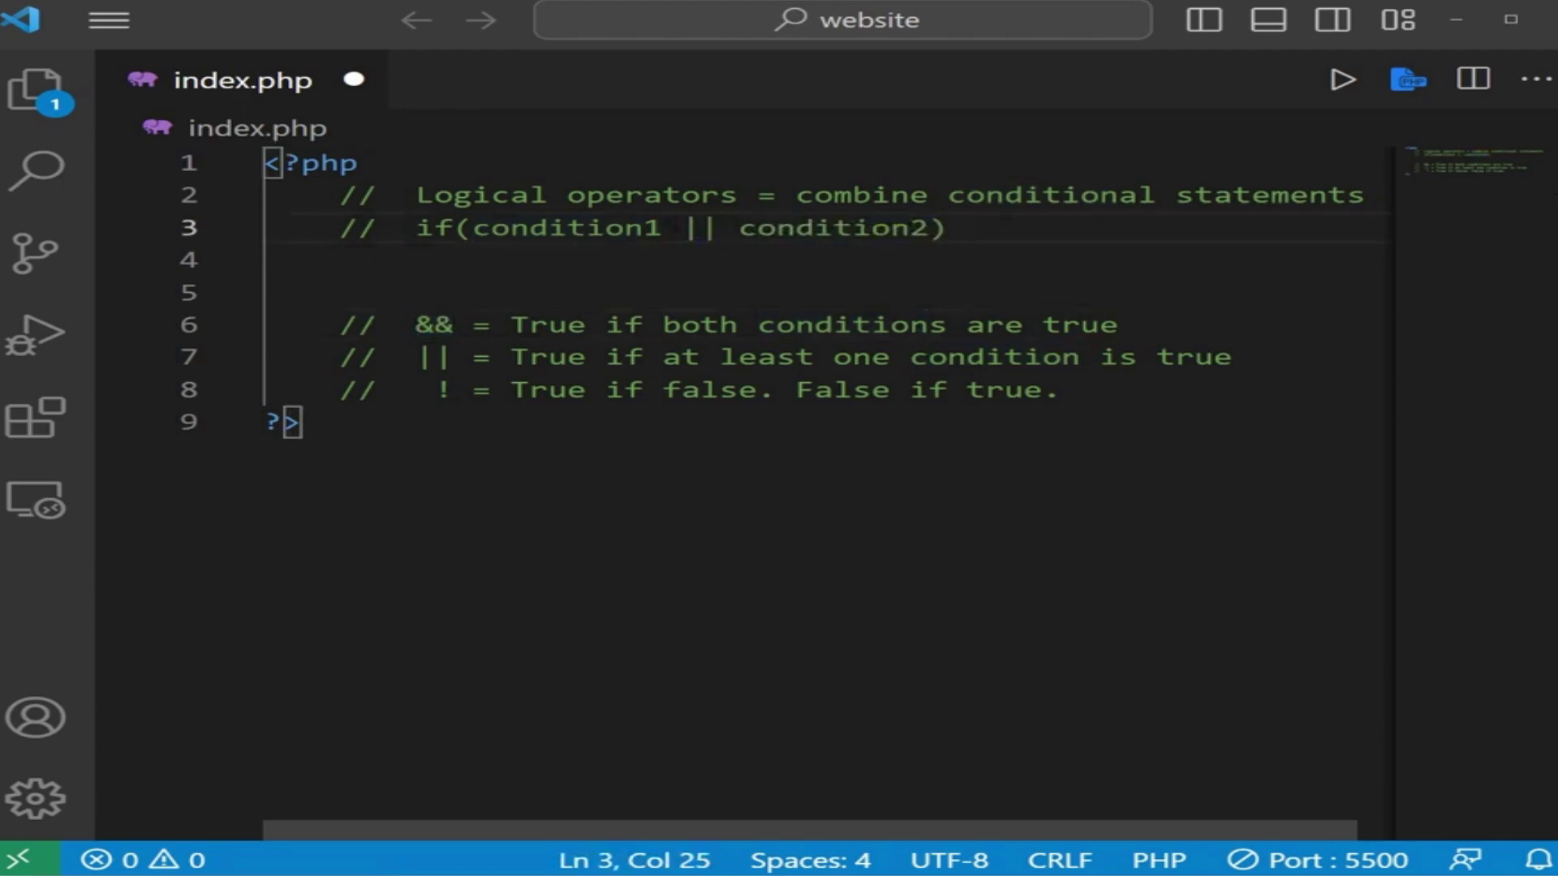
- Highlight condition1 and condition2, then delete the '|| condition2' part to demonstrate negation
{"action": "left_click_drag", "start_coordinate": [663, 227], "coordinate": [474, 228]}
{"action": "left_click_drag", "start_coordinate": [929, 227], "coordinate": [741, 228]}
{"action": "left_click", "coordinate": [893, 323]}
{"action": "left_click_drag", "start_coordinate": [930, 228], "coordinate": [664, 227]}
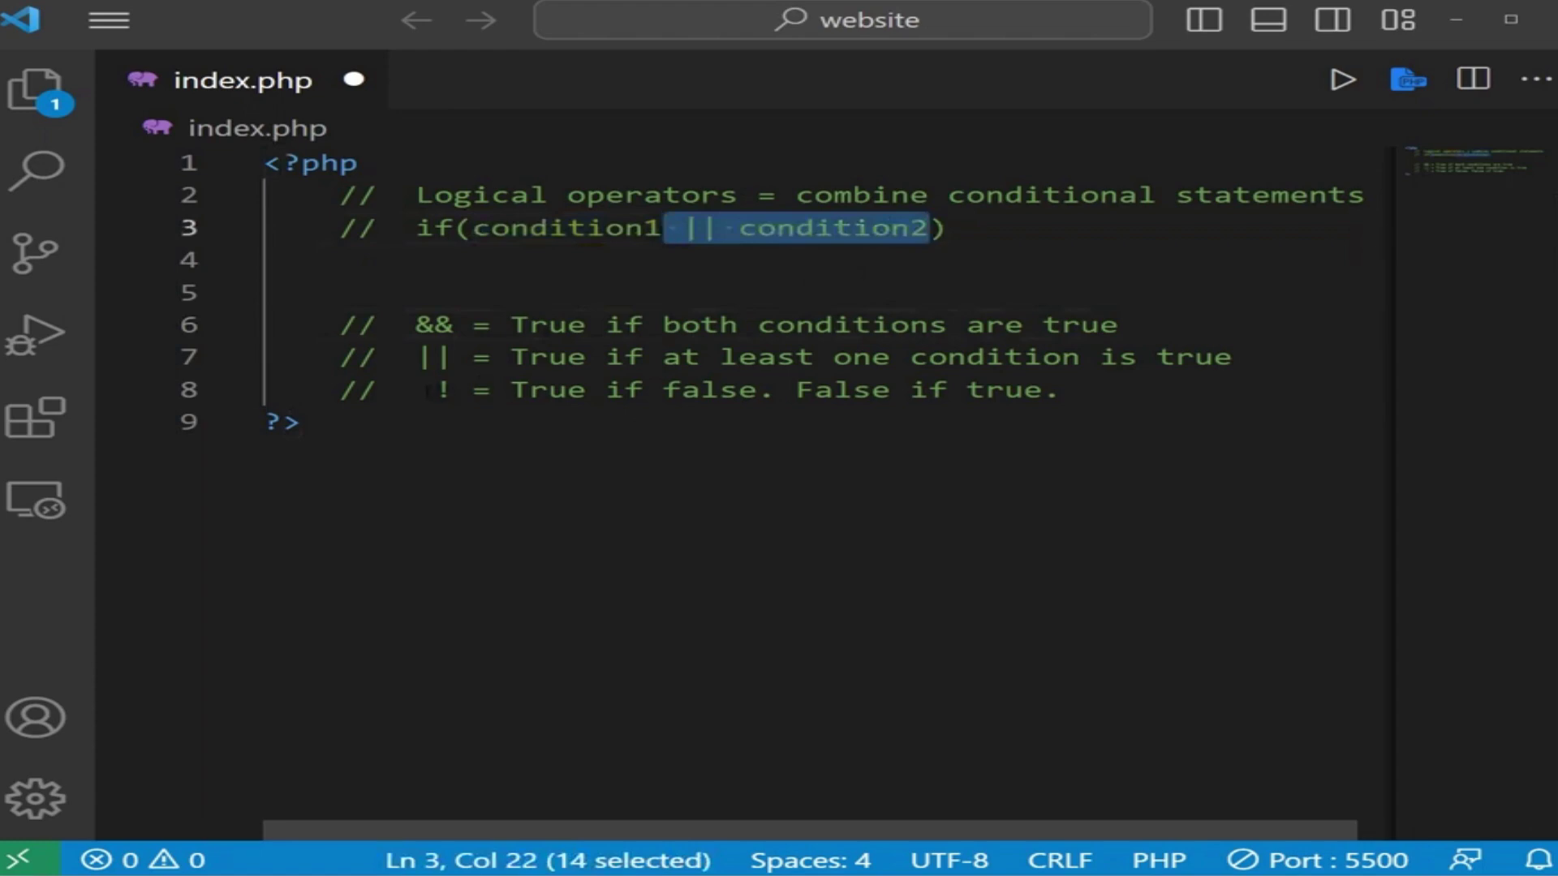
{"action": "key", "text": "BackSpace"}
{"action": "key", "text": "ctrl+Left"}
{"action": "type", "text": "!"}
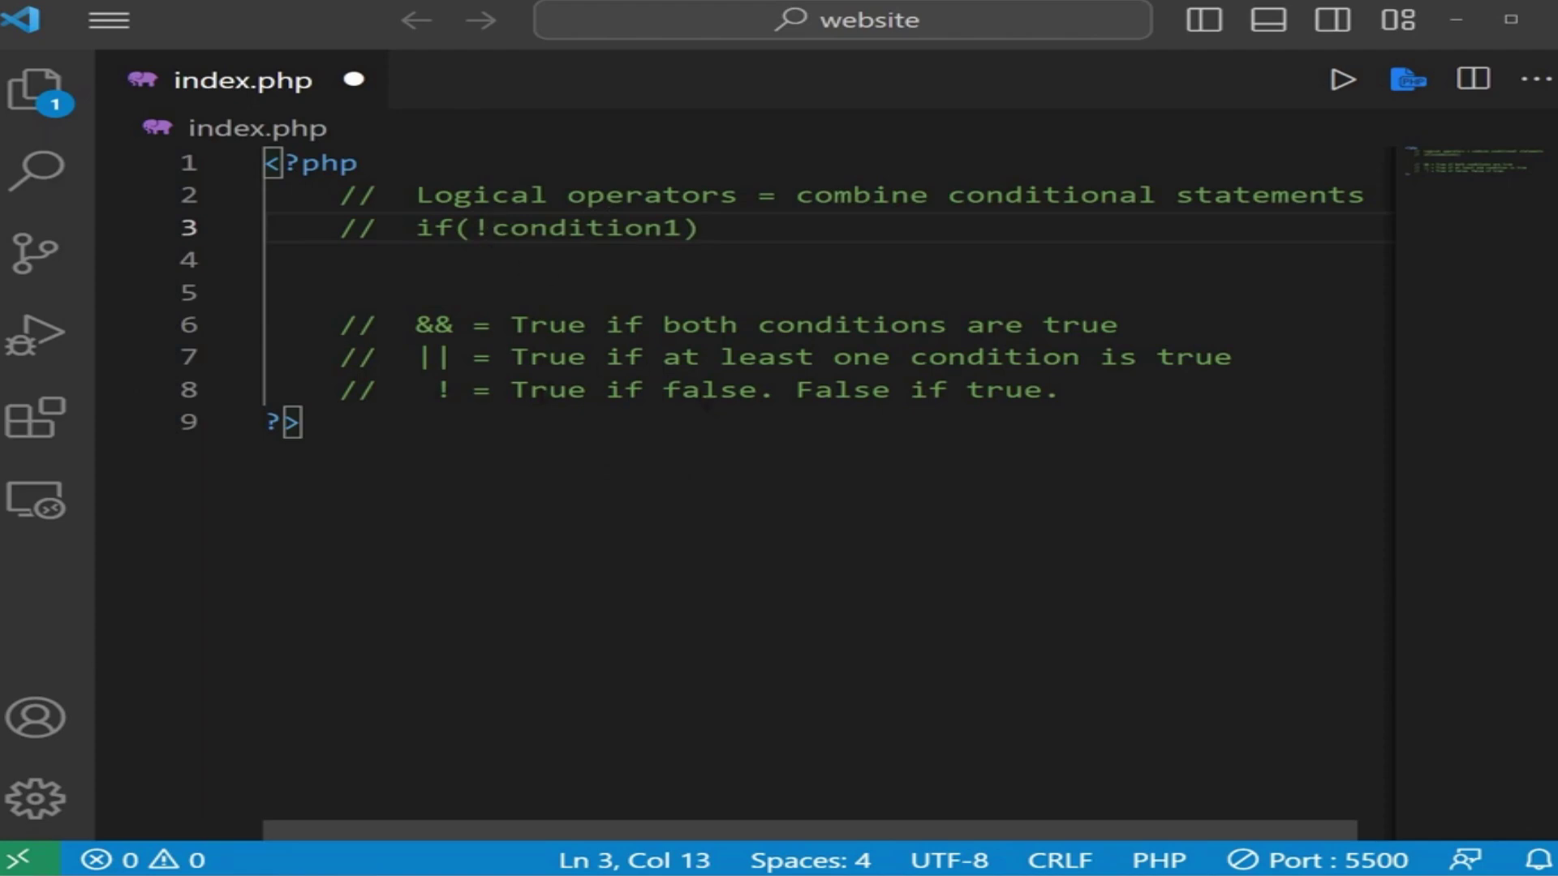
- Undo the negation edit and restore '|| condition2' in the example
{"action": "key", "text": "Down"}
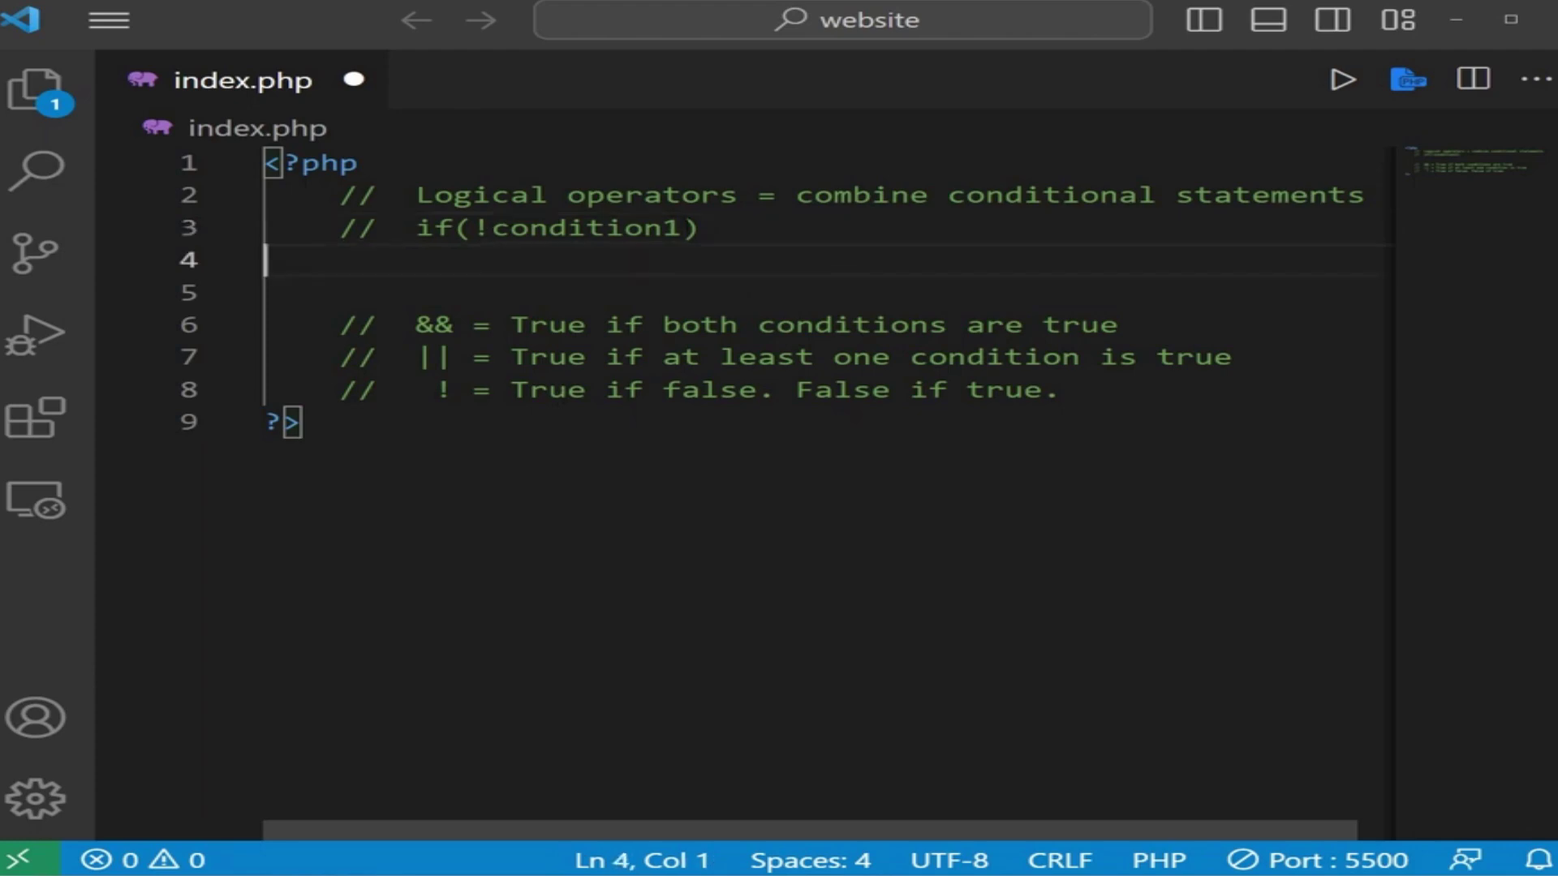
{"action": "key", "text": "Up"}
{"action": "key", "text": "BackSpace"}
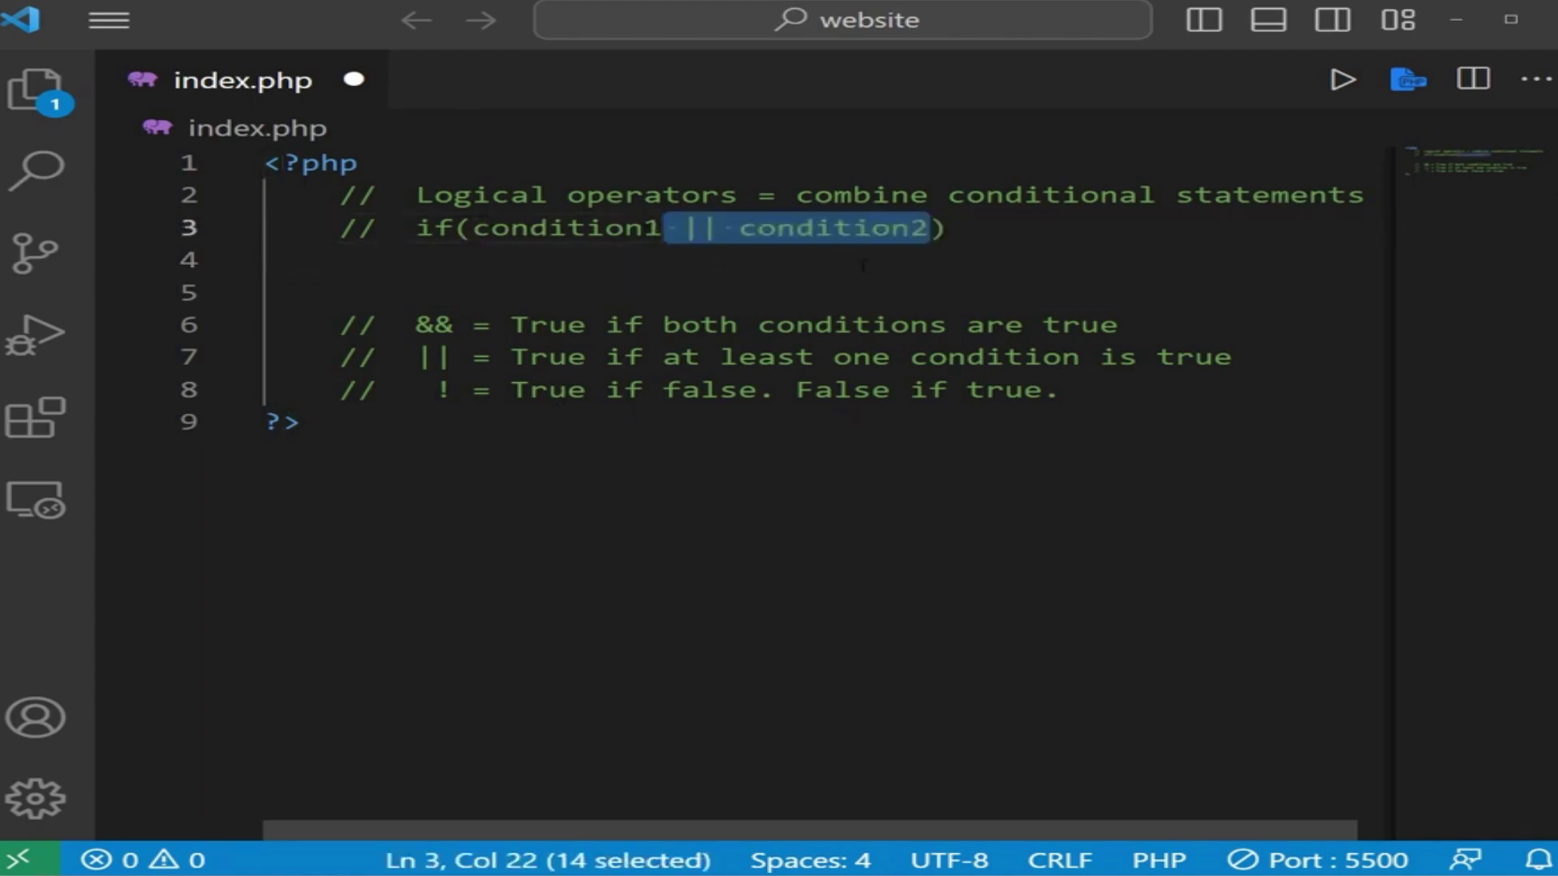
{"action": "key", "text": "Down"}
- Highlight the &&, || and ! notes, then select all the comment lines
{"action": "left_click_drag", "start_coordinate": [453, 324], "coordinate": [397, 324]}
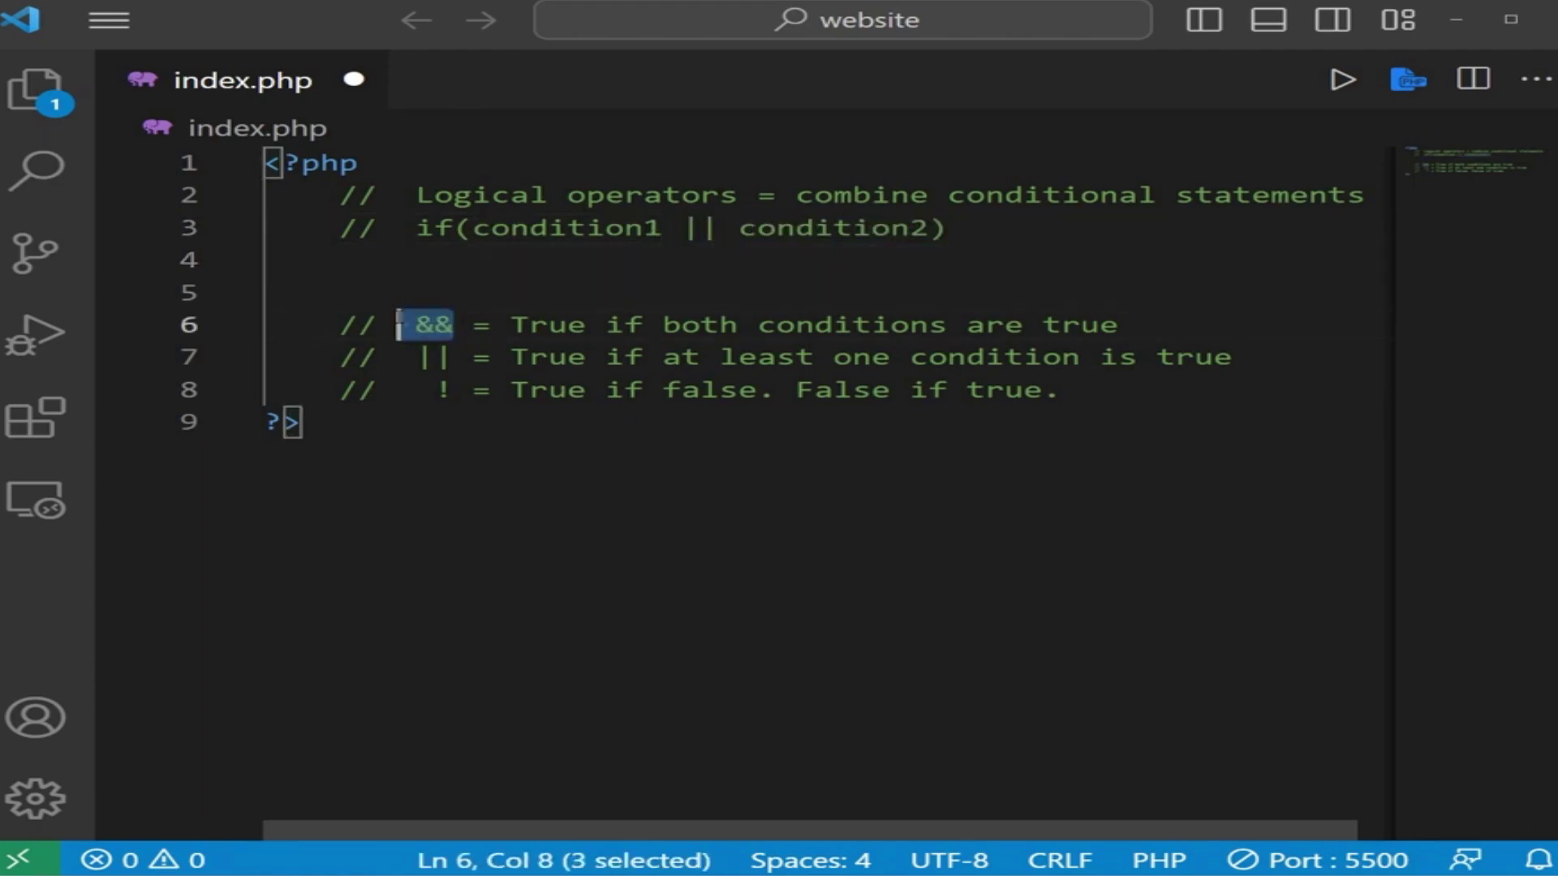
{"action": "left_click", "coordinate": [473, 356]}
{"action": "mouse_move", "coordinate": [474, 357]}
{"action": "left_mouse_down"}
{"action": "mouse_move", "coordinate": [397, 357]}
{"action": "mouse_move", "coordinate": [398, 390]}
{"action": "left_mouse_up"}
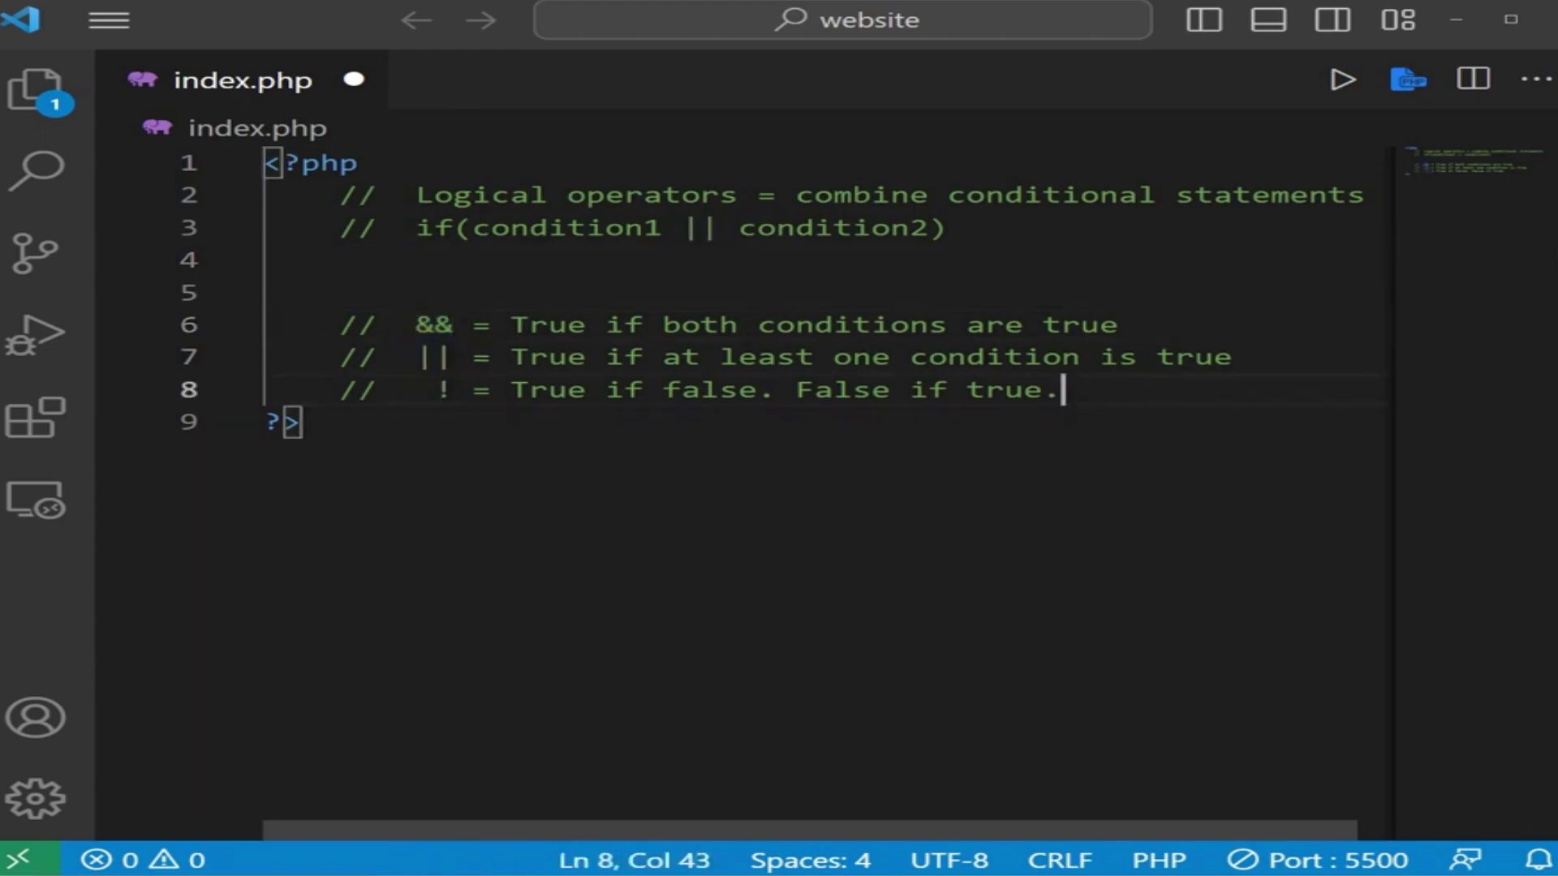
{"action": "left_click_drag", "start_coordinate": [1059, 391], "coordinate": [262, 196]}
- Delete the selected comment lines, indent the empty line, and save index.php
{"action": "key", "text": "BackSpace"}
{"action": "key", "text": "Tab"}
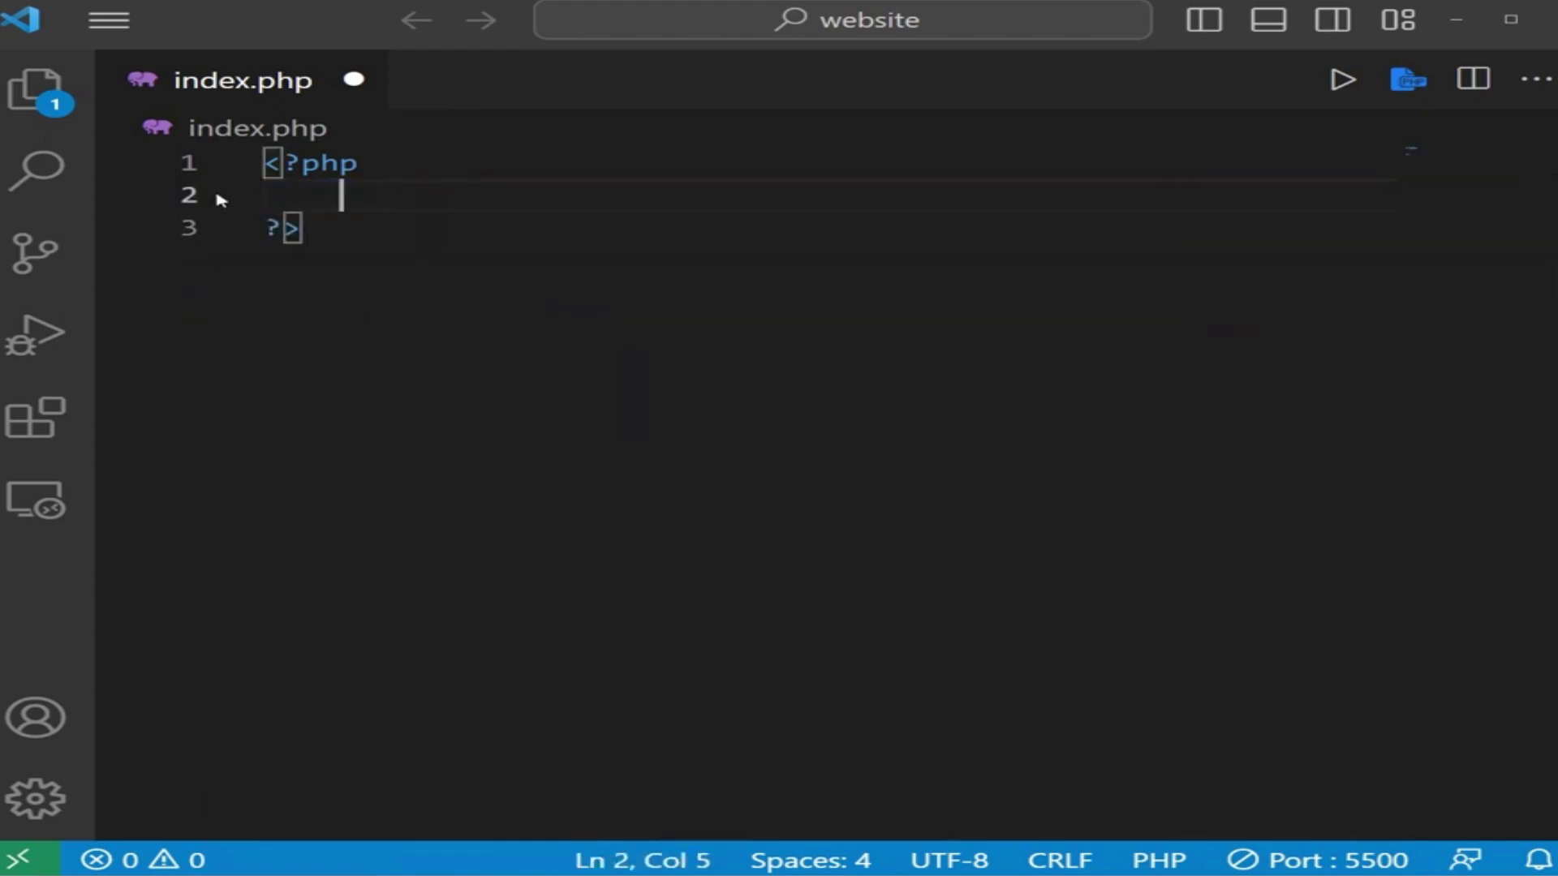
{"action": "key", "text": "ctrl+s"}
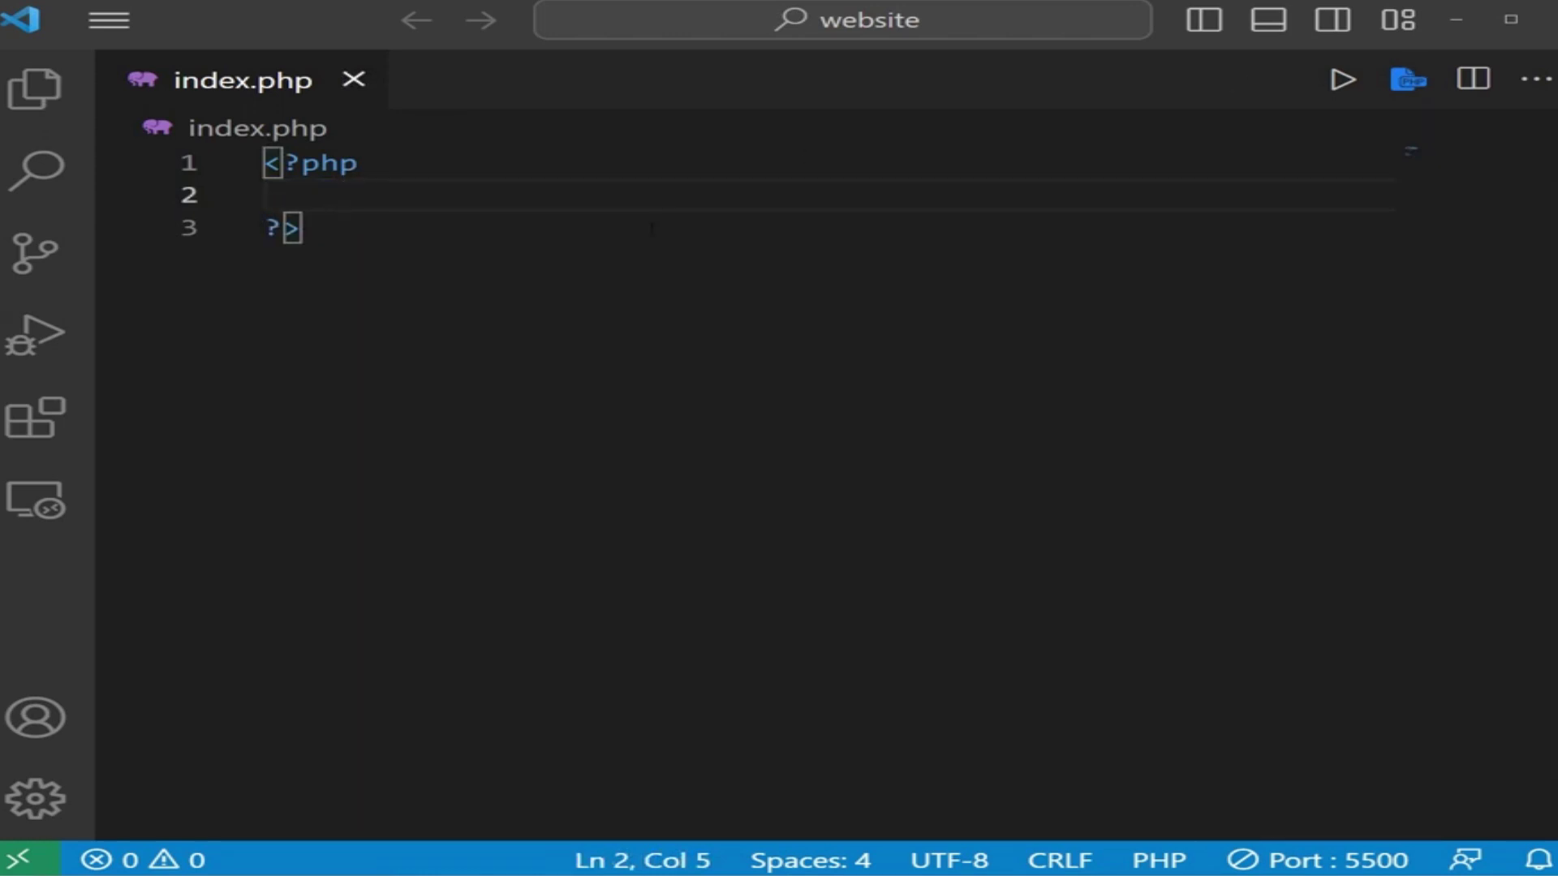
{"action": "type", "text": "$te"}
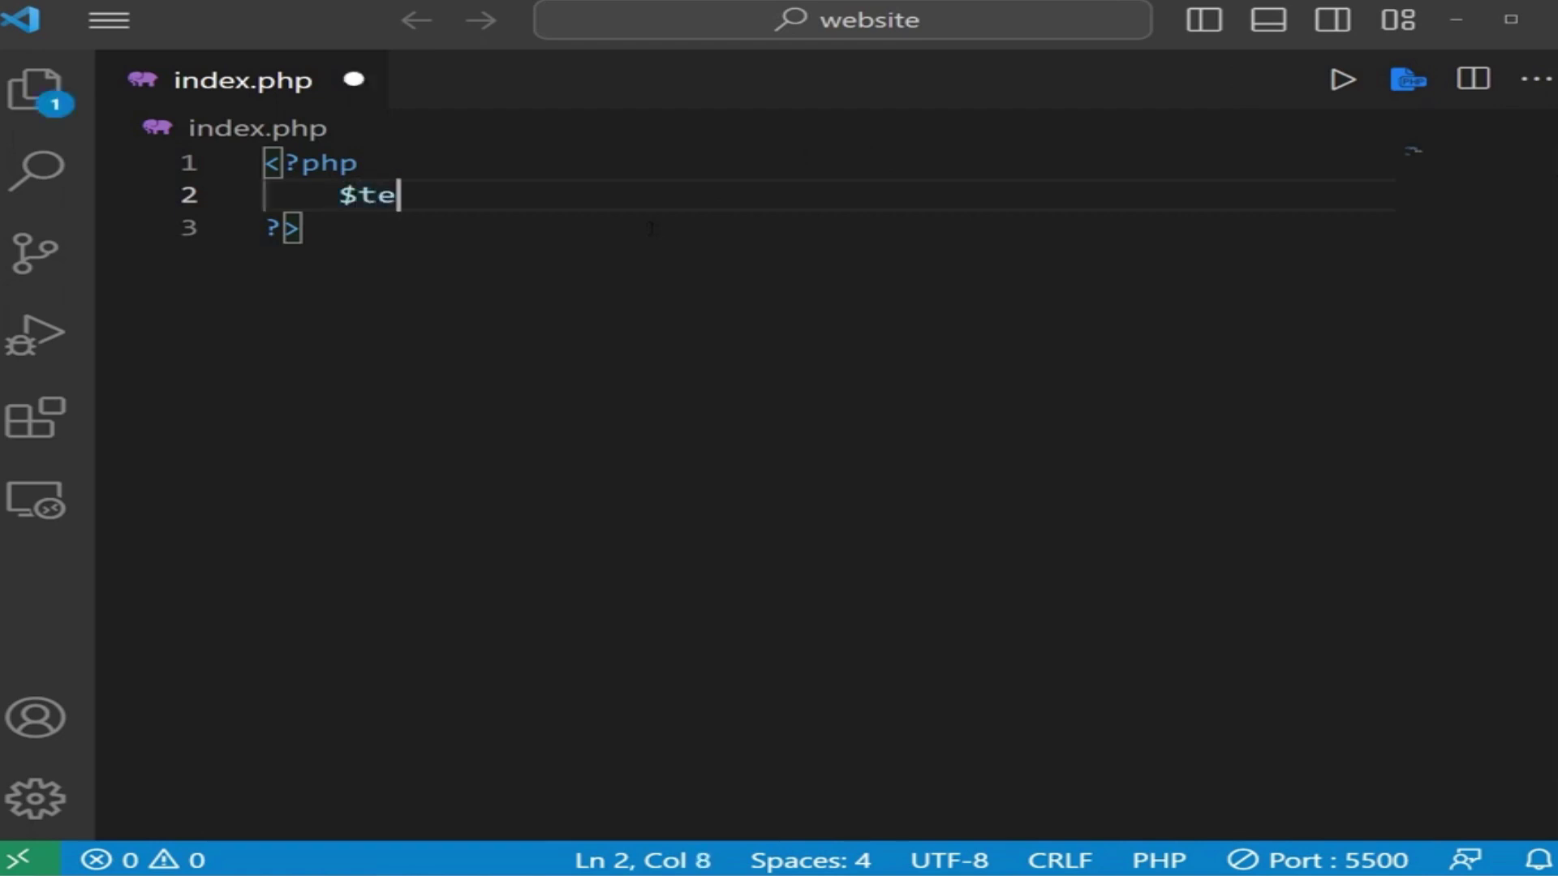
{"action": "type", "text": "mp = "}
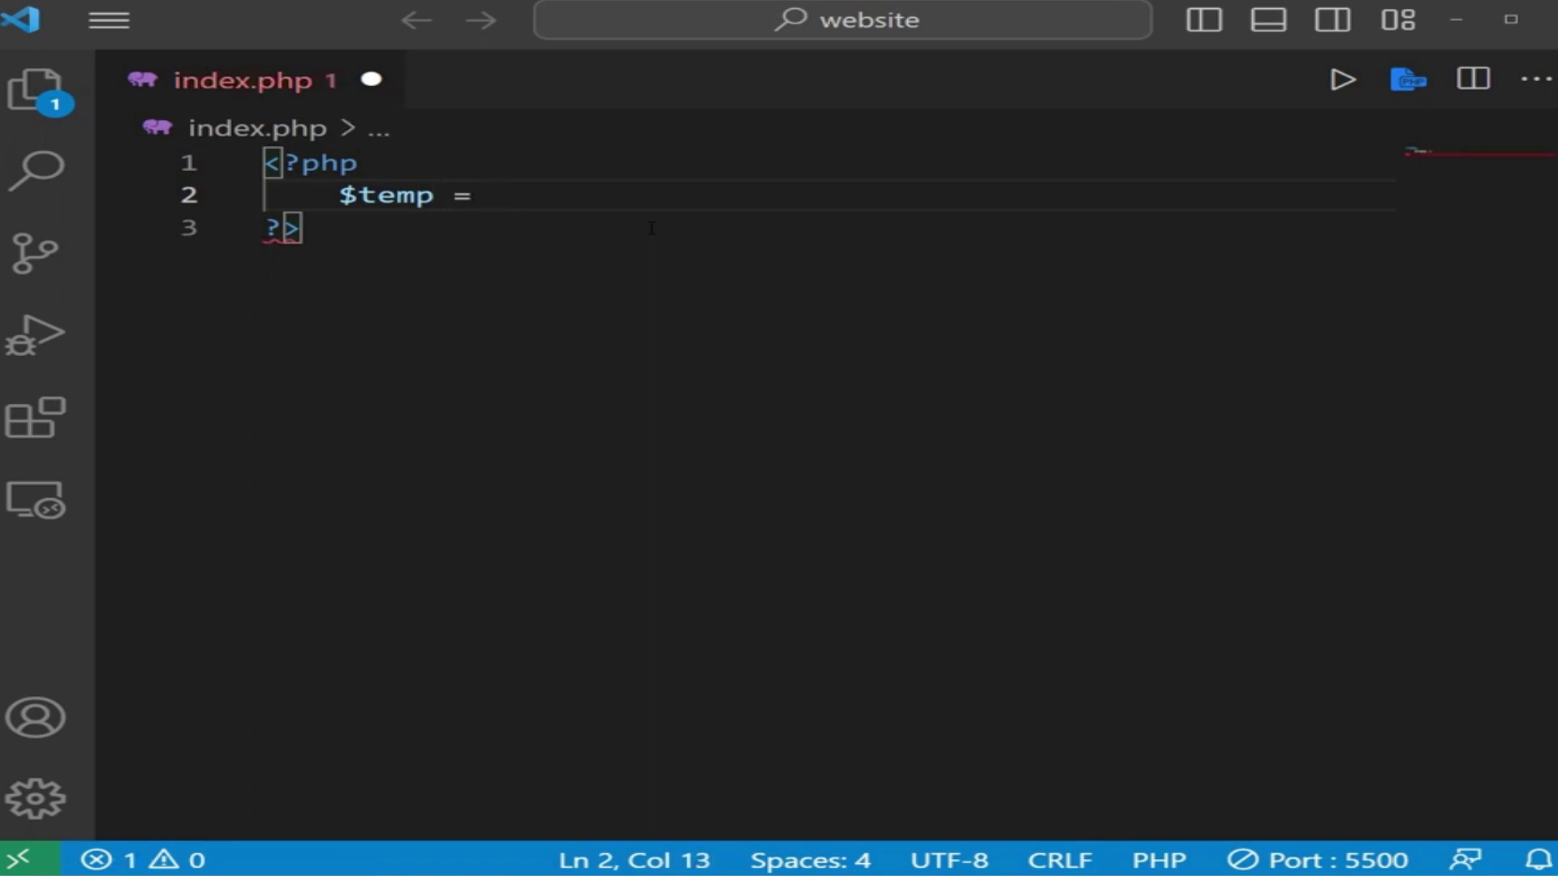
{"action": "type", "text": "25;"}
- Add the line $temp = 25; inside the PHP block
{"action": "key", "text": "Return"}
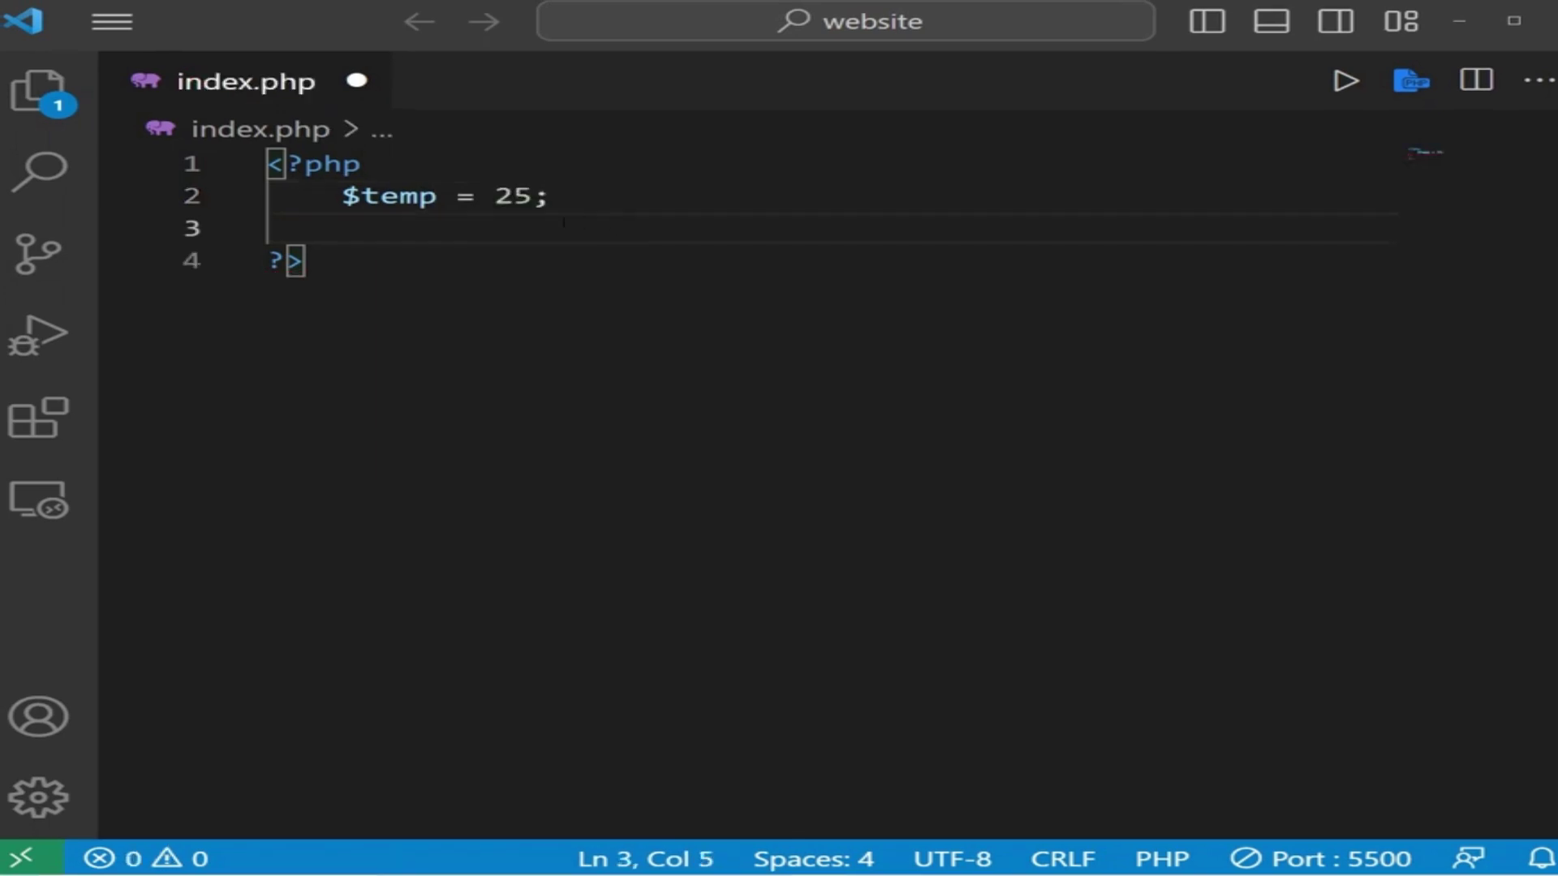
{"action": "left_click_drag", "start_coordinate": [532, 195], "coordinate": [493, 196]}
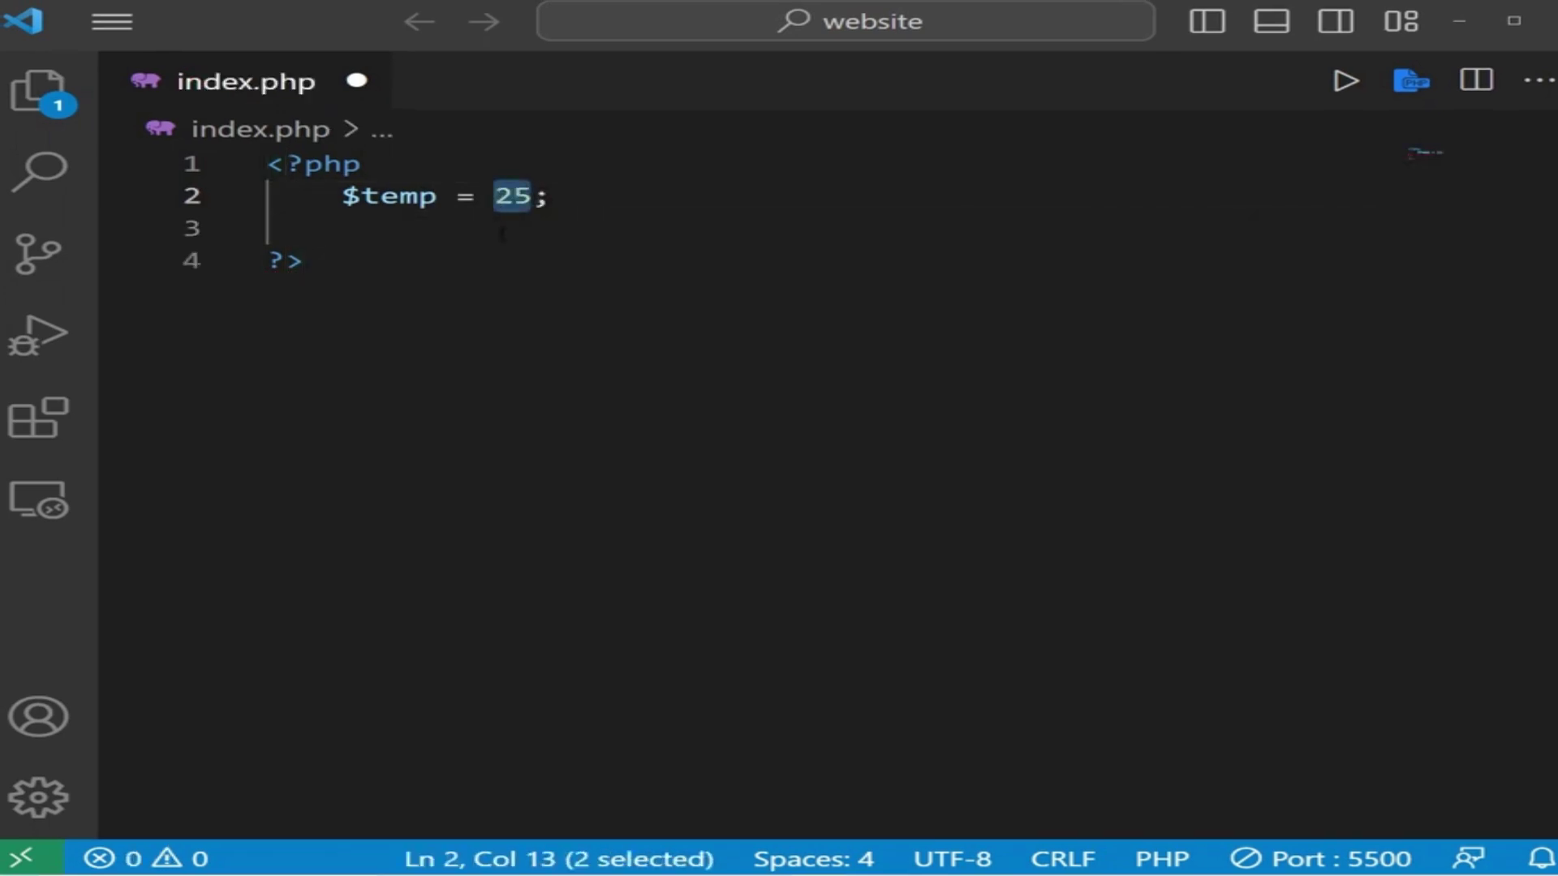
{"action": "left_click", "coordinate": [535, 230]}
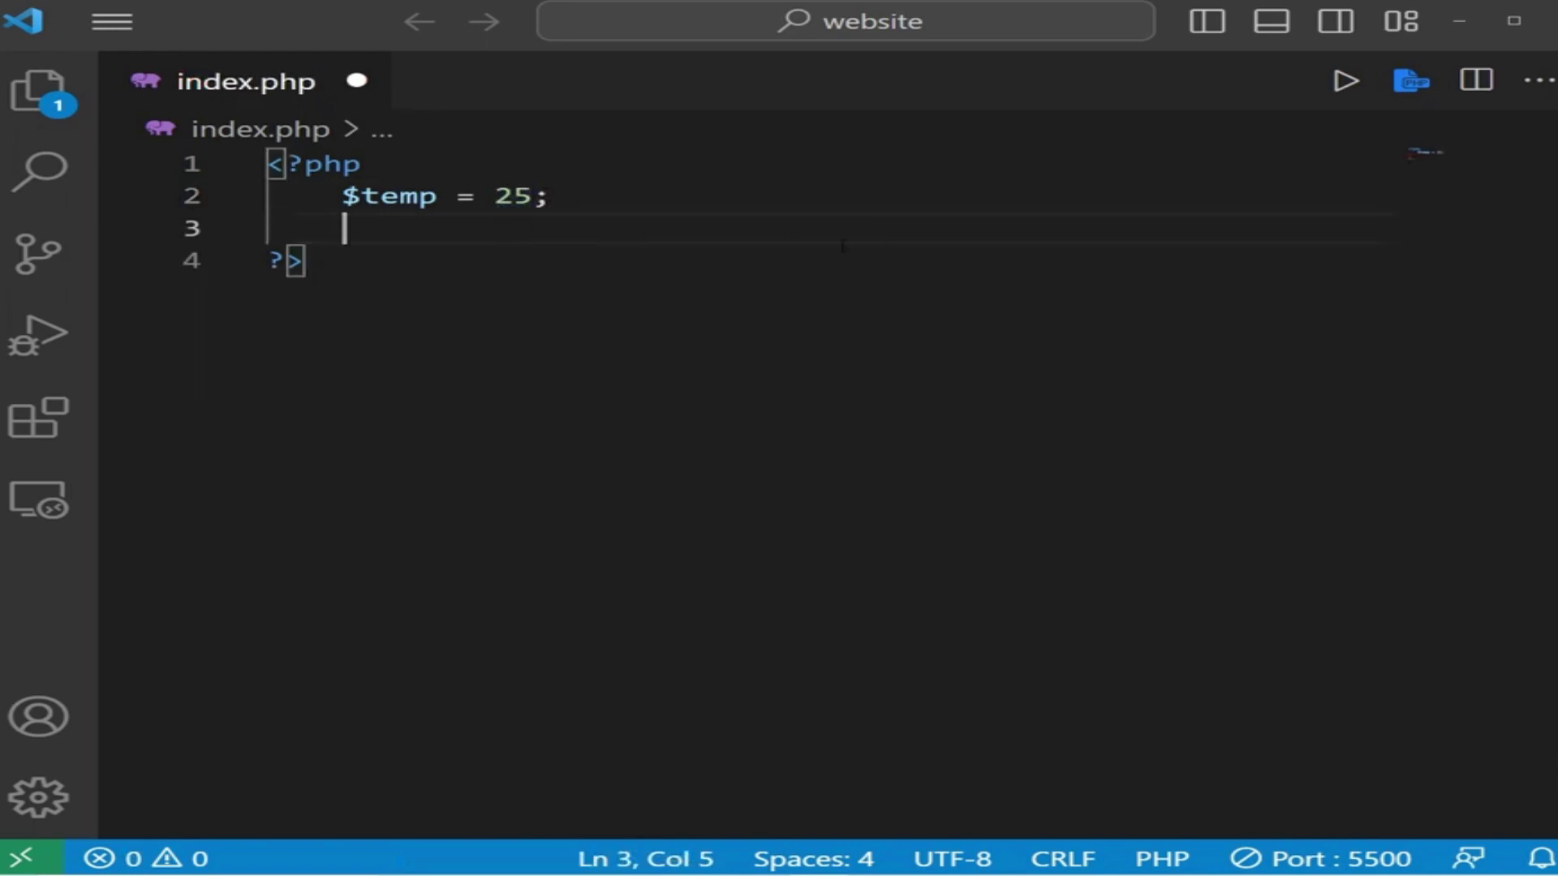
- Write if($temp >= 0) with echo "The weather is good." inside its block
{"action": "key", "text": "Return"}
{"action": "type", "text": "if("}
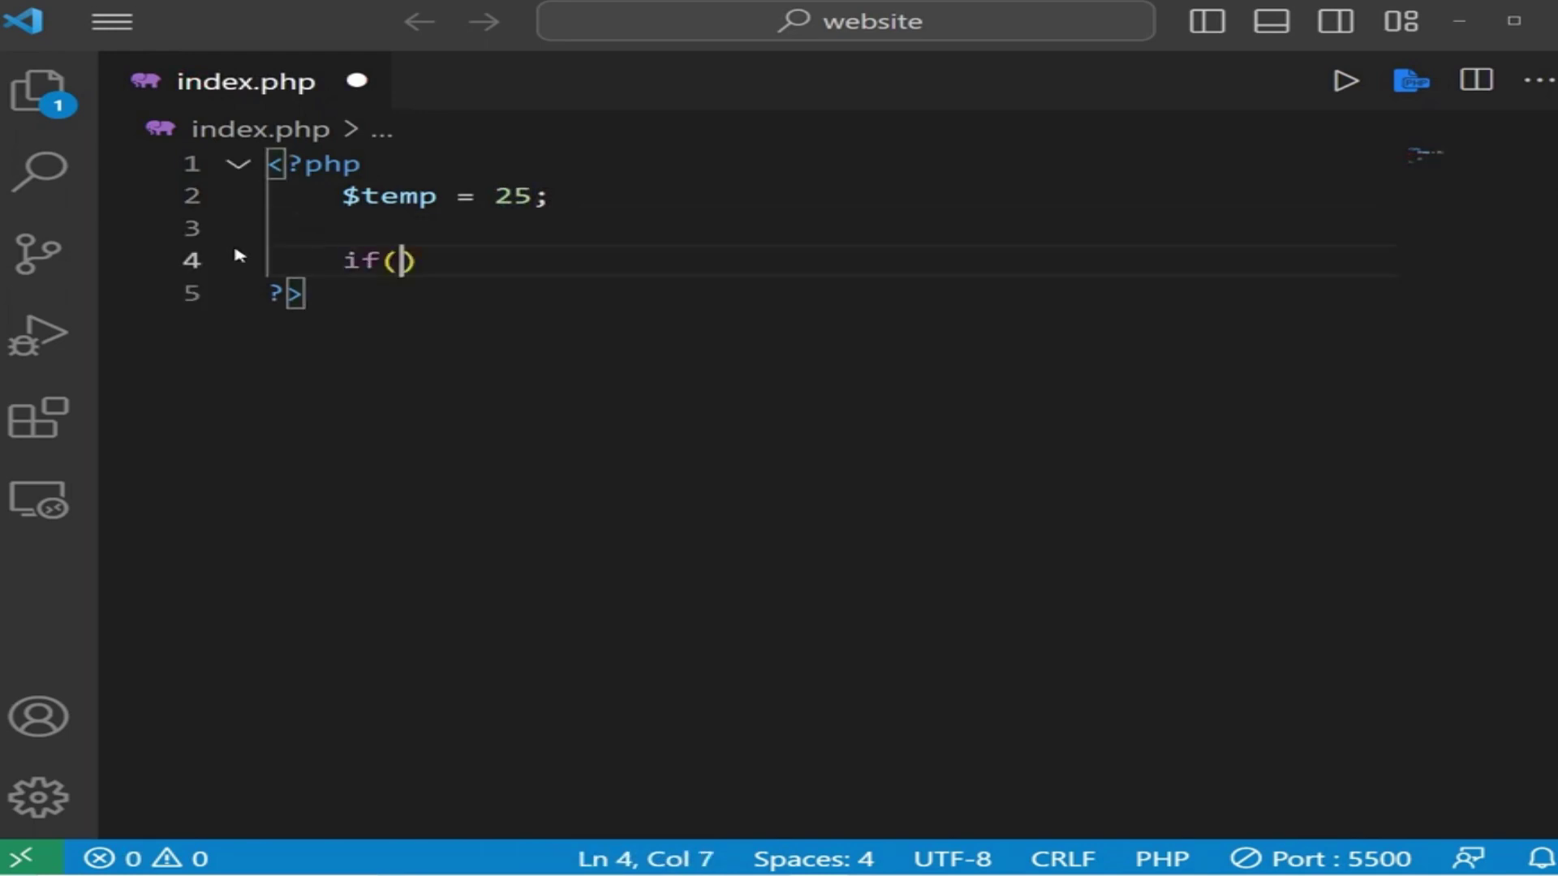
{"action": "type", "text": "){"}
{"action": "key", "text": "Return"}
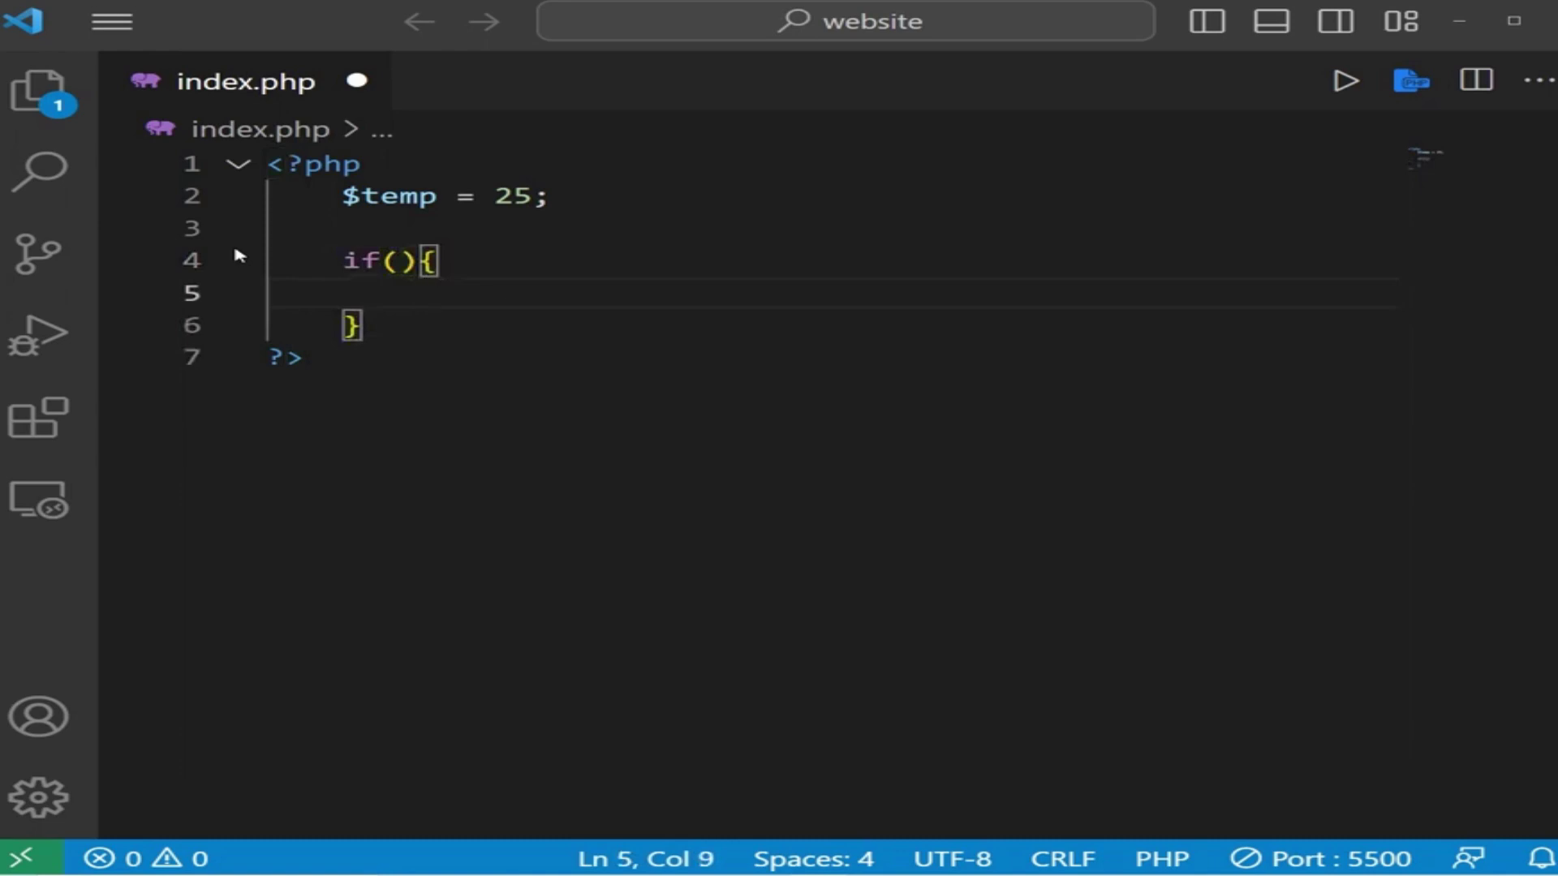
{"action": "key", "text": "Up"}
{"action": "key", "text": "Left"}
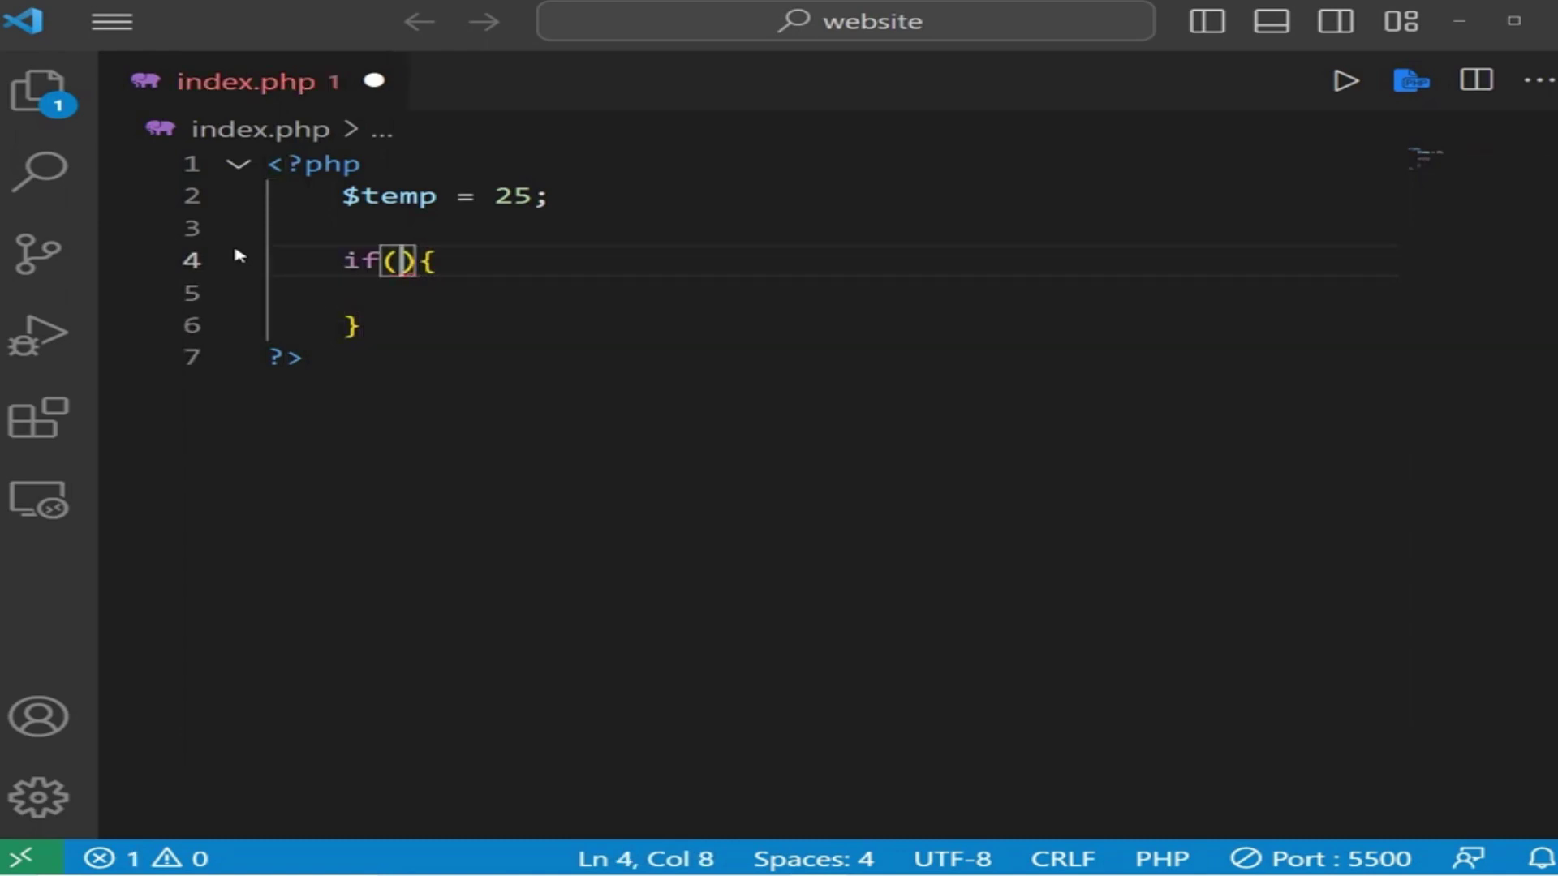
{"action": "type", "text": "$temp"}
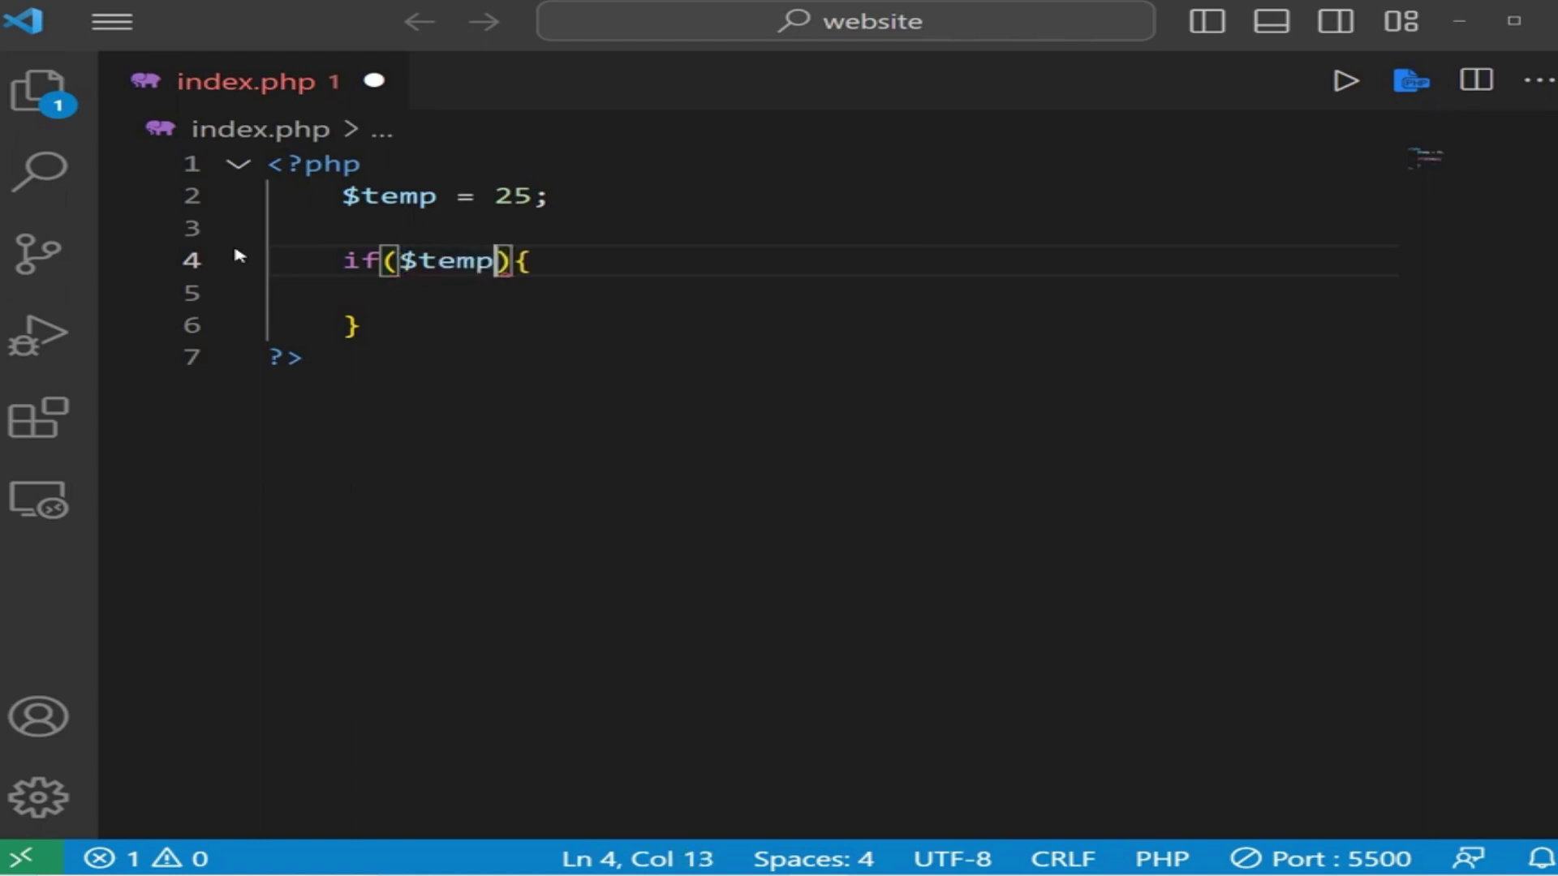
{"action": "type", "text": " >"}
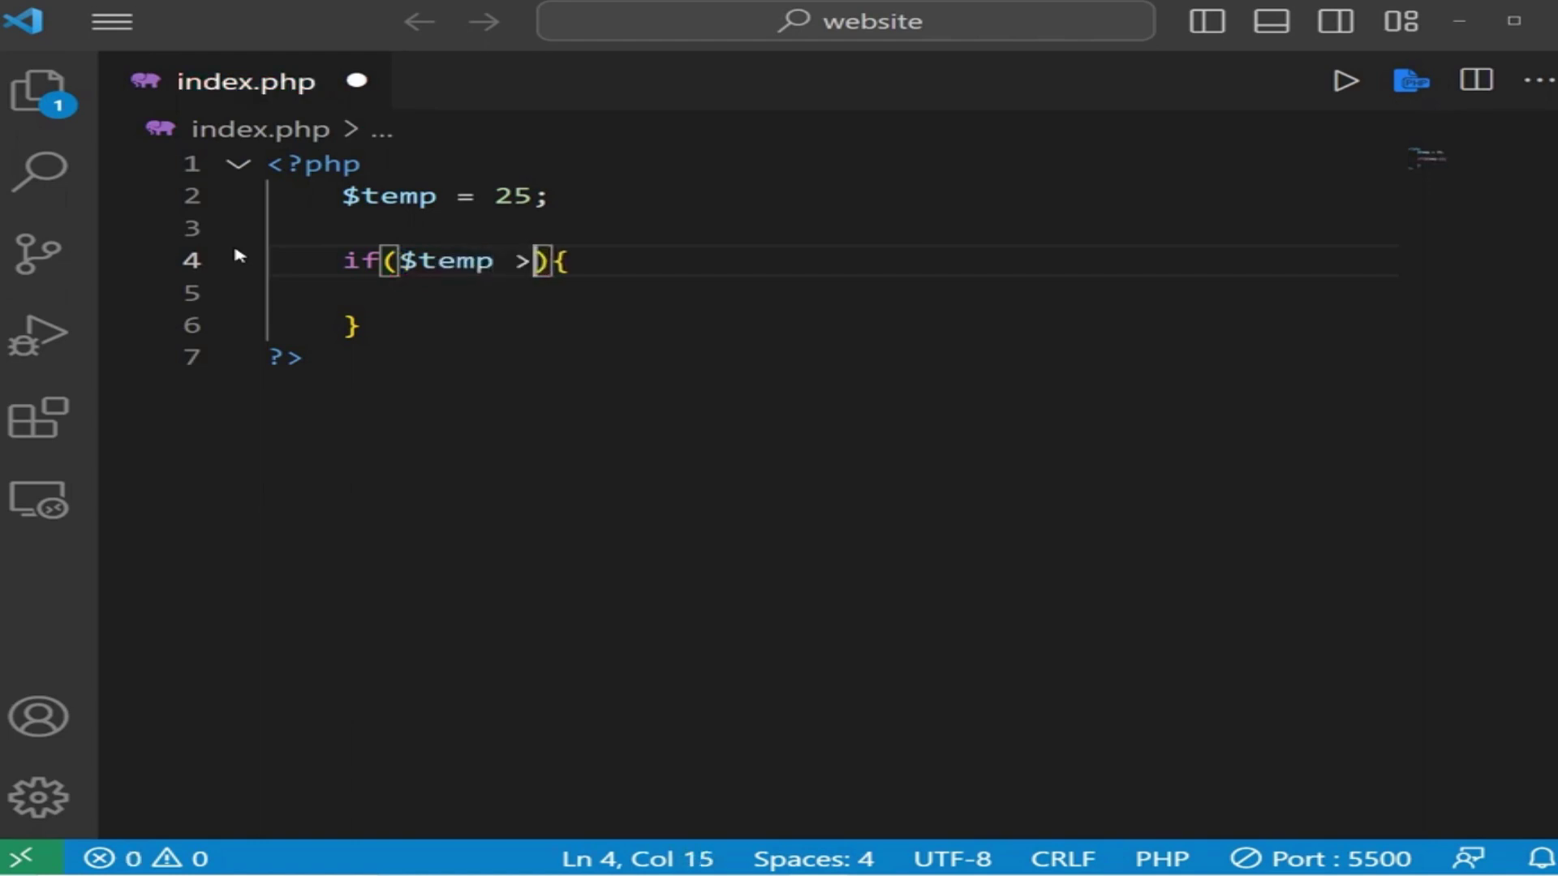
{"action": "type", "text": "= 0"}
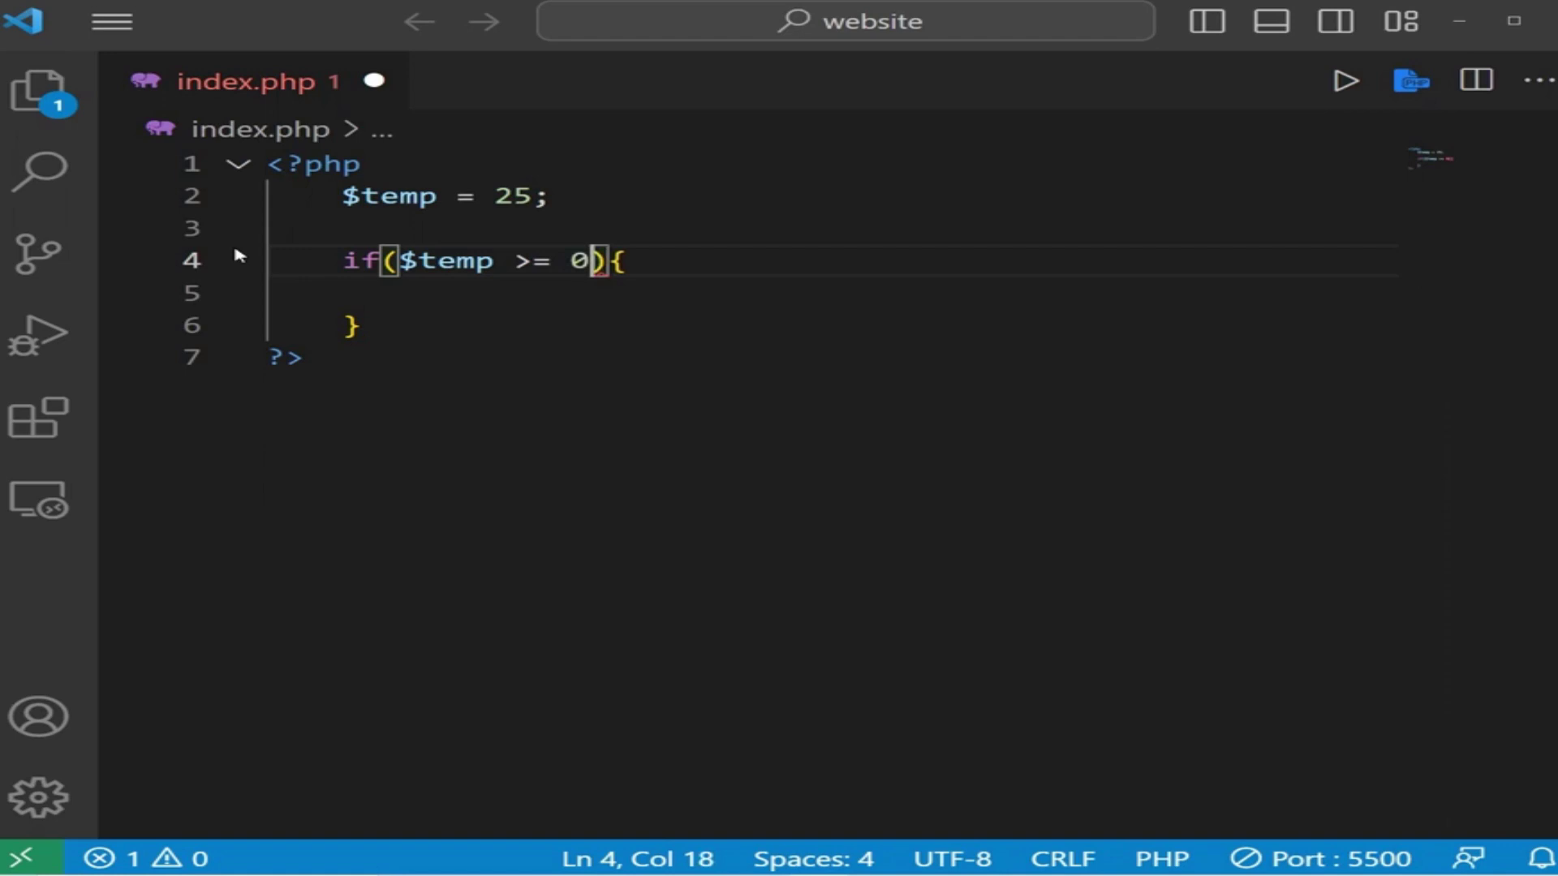
{"action": "key", "text": "Down"}
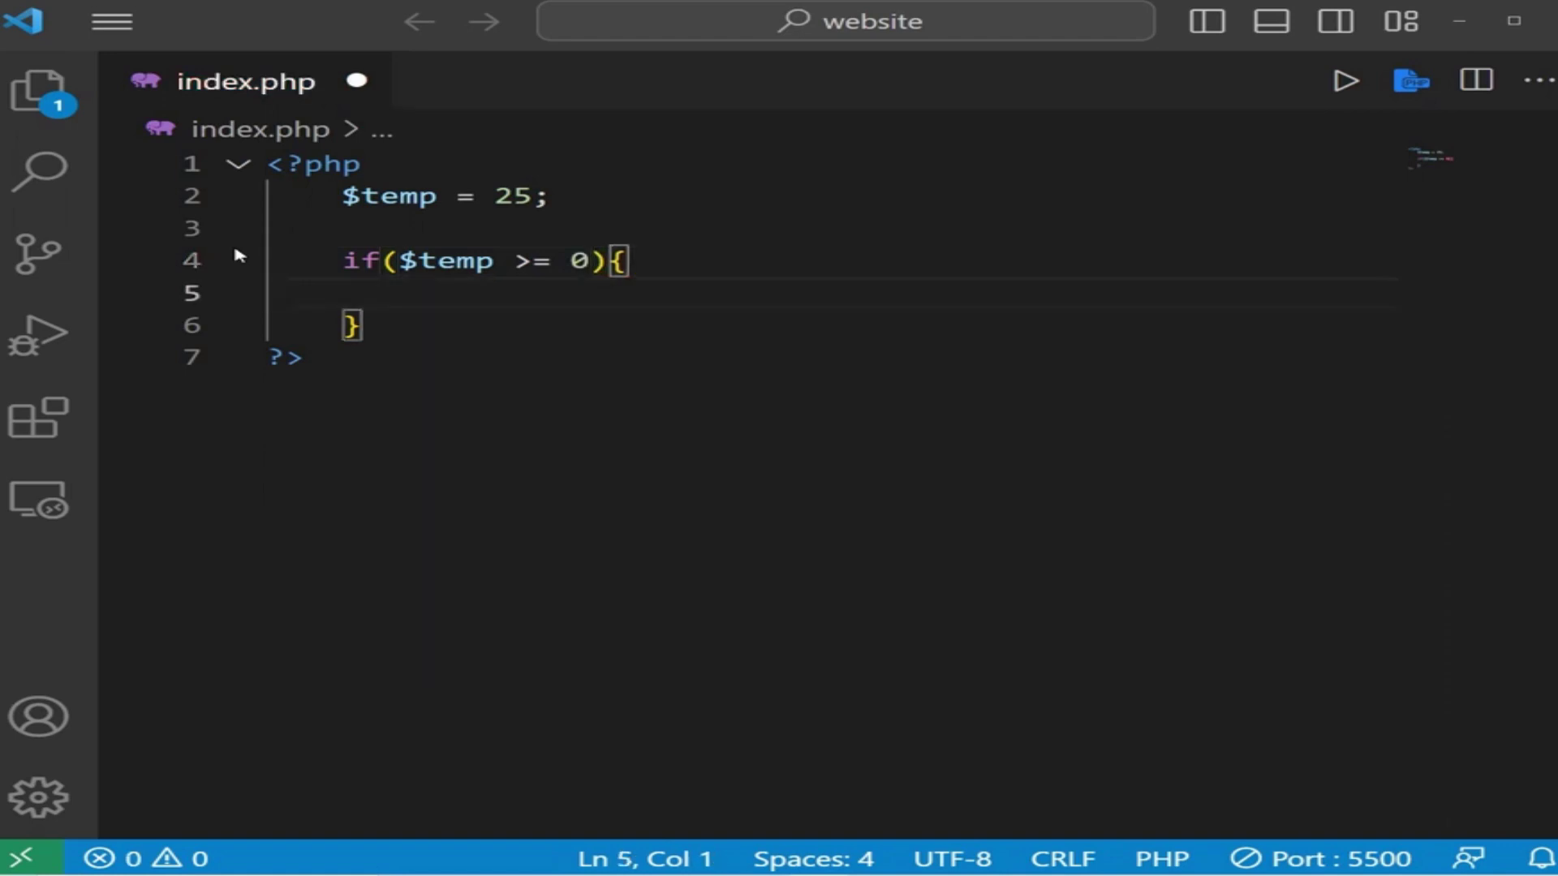
{"action": "key", "text": "Tab"}
{"action": "key", "text": "Tab"}
{"action": "type", "text": "echo\"\""}
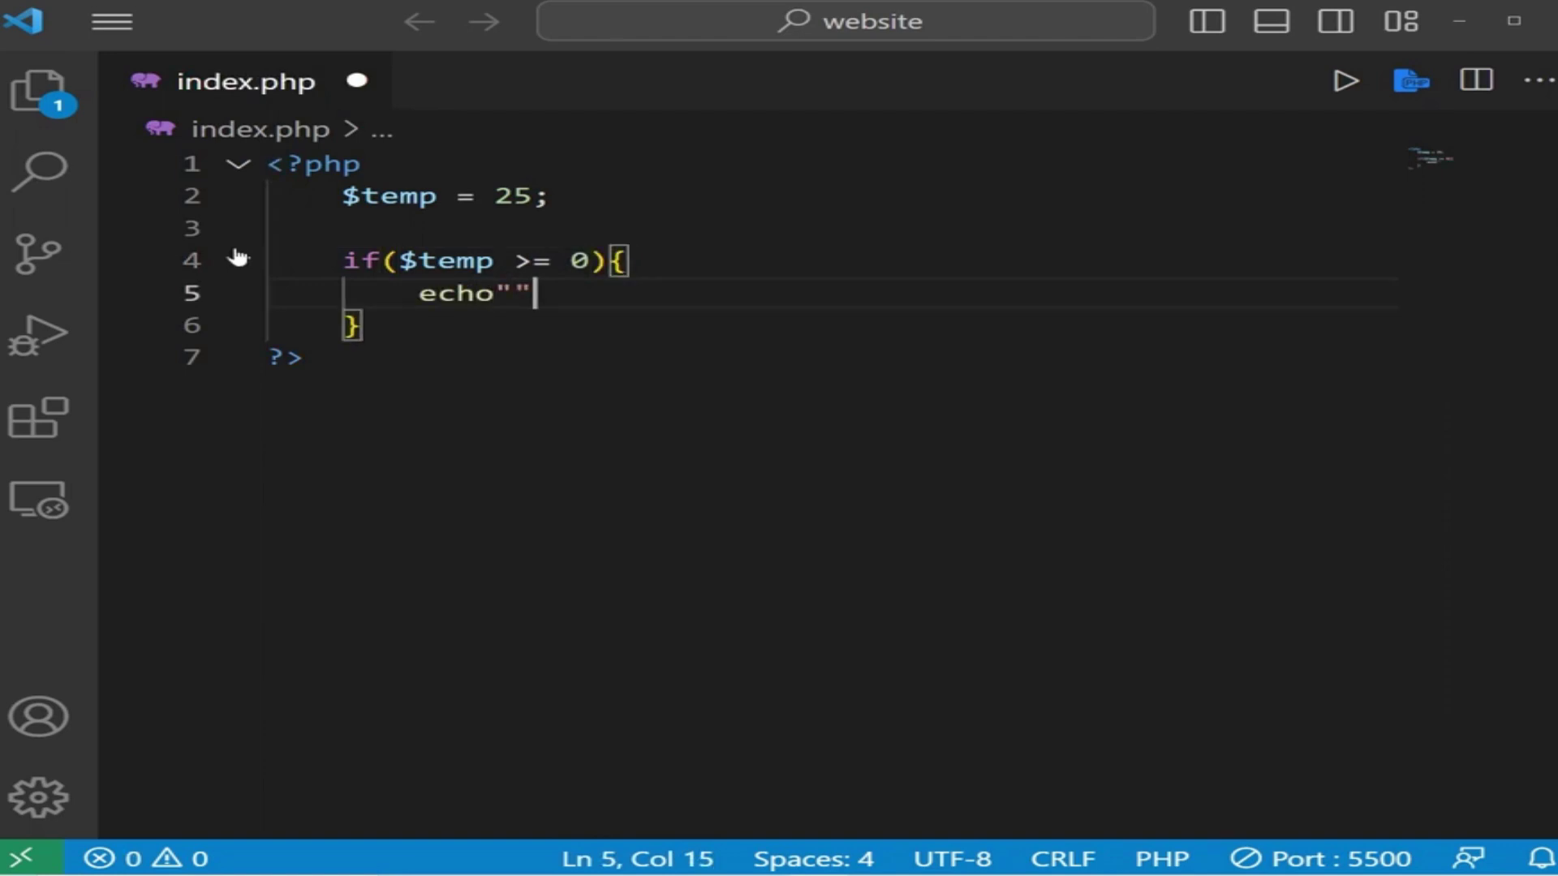
{"action": "type", "text": ";"}
{"action": "key", "text": "Left"}
{"action": "key", "text": "Left"}
{"action": "type", "text": "Th"}
{"action": "type", "text": "e weather is "}
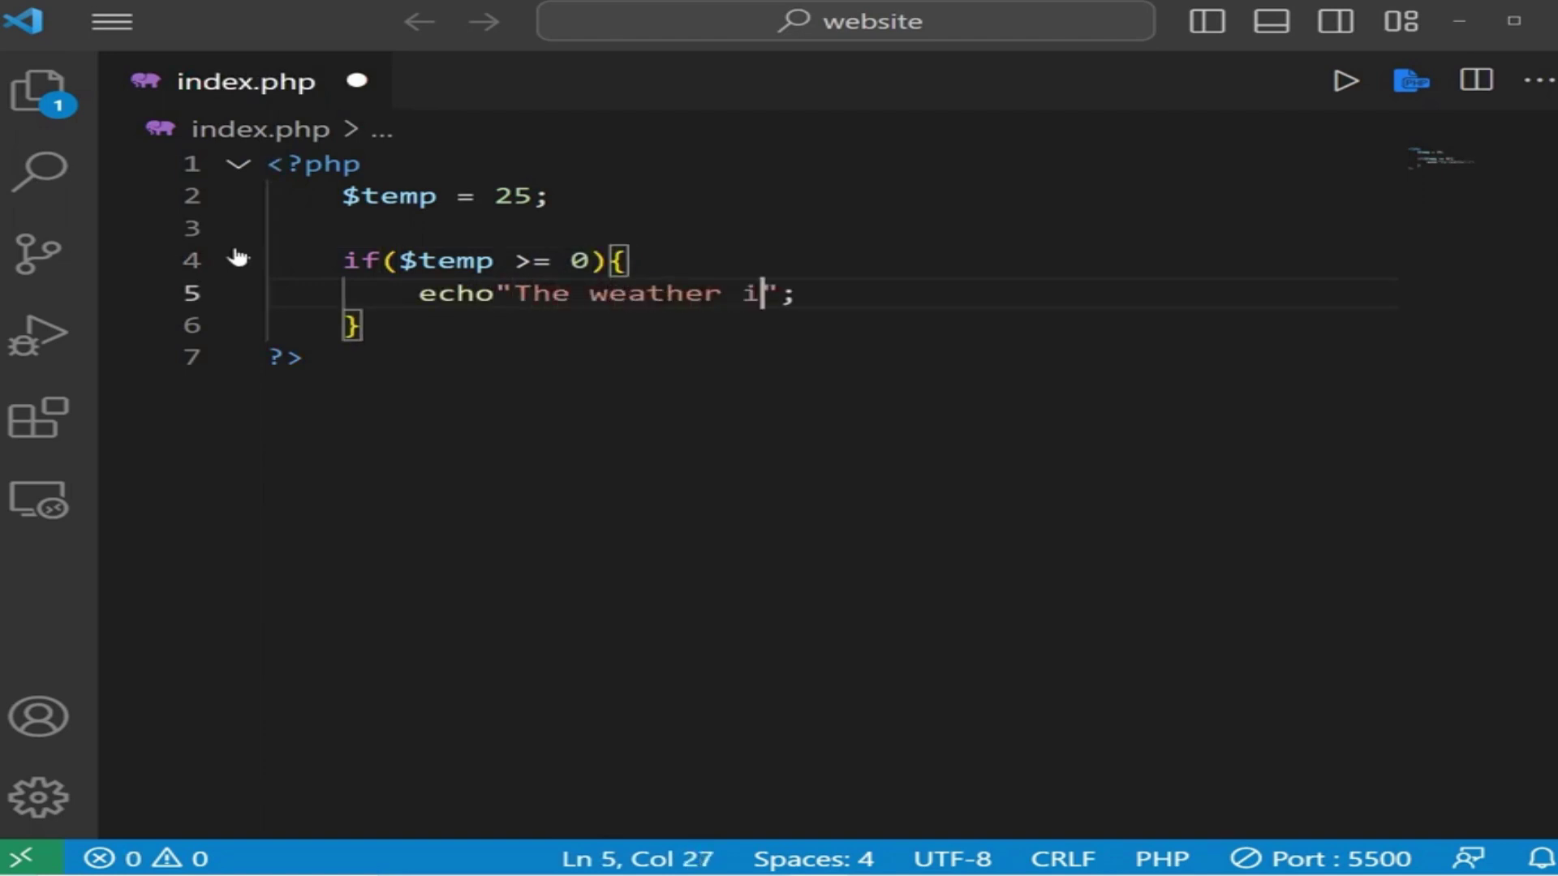
{"action": "type", "text": "good"}
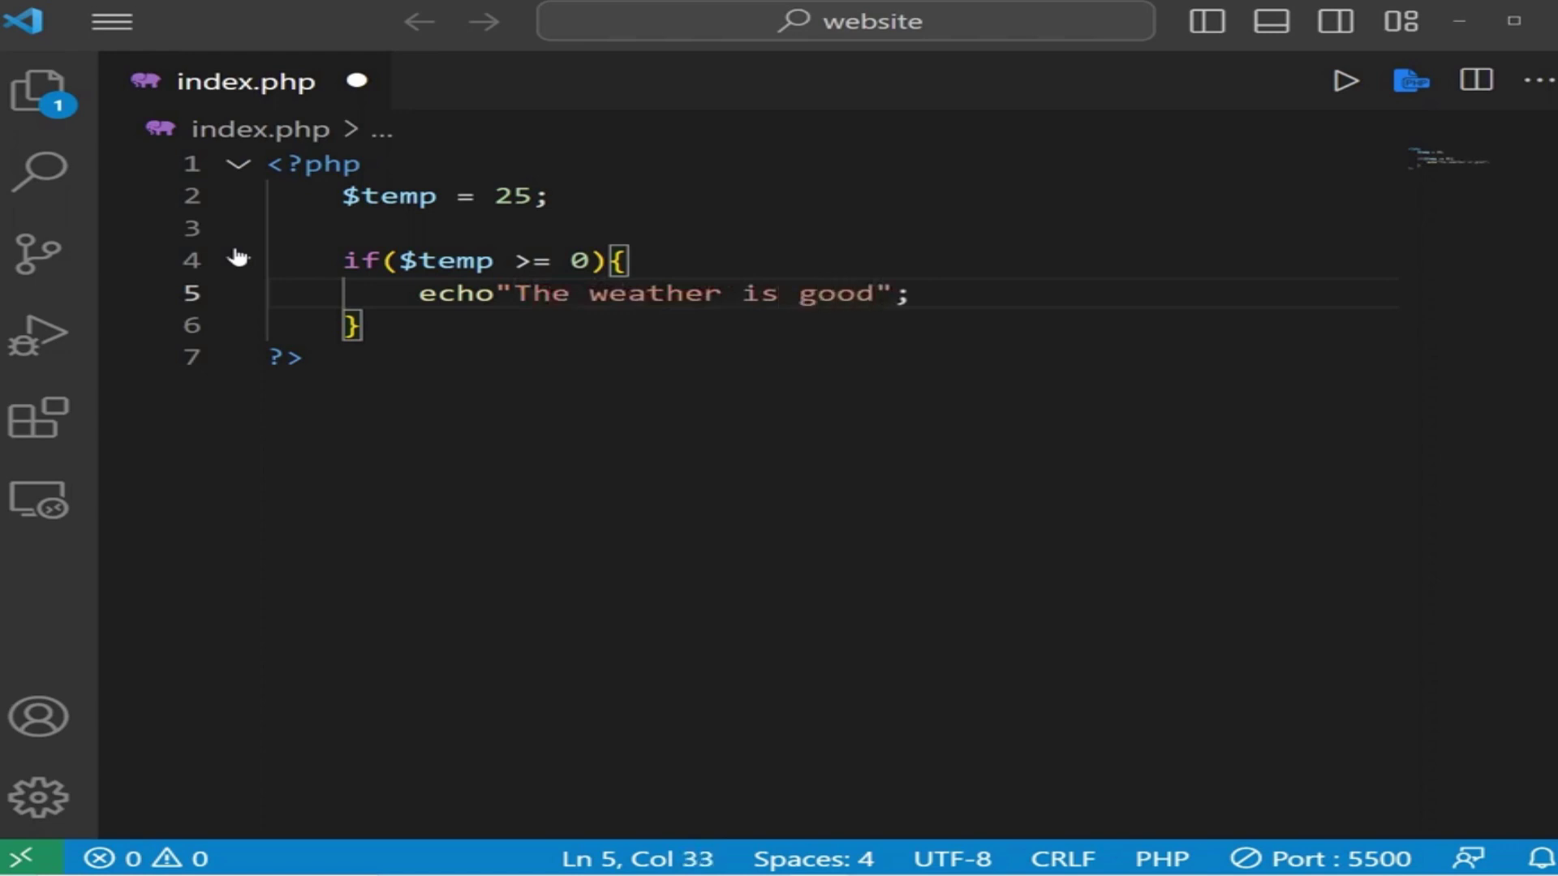
{"action": "type", "text": "."}
{"action": "key", "text": "Down"}
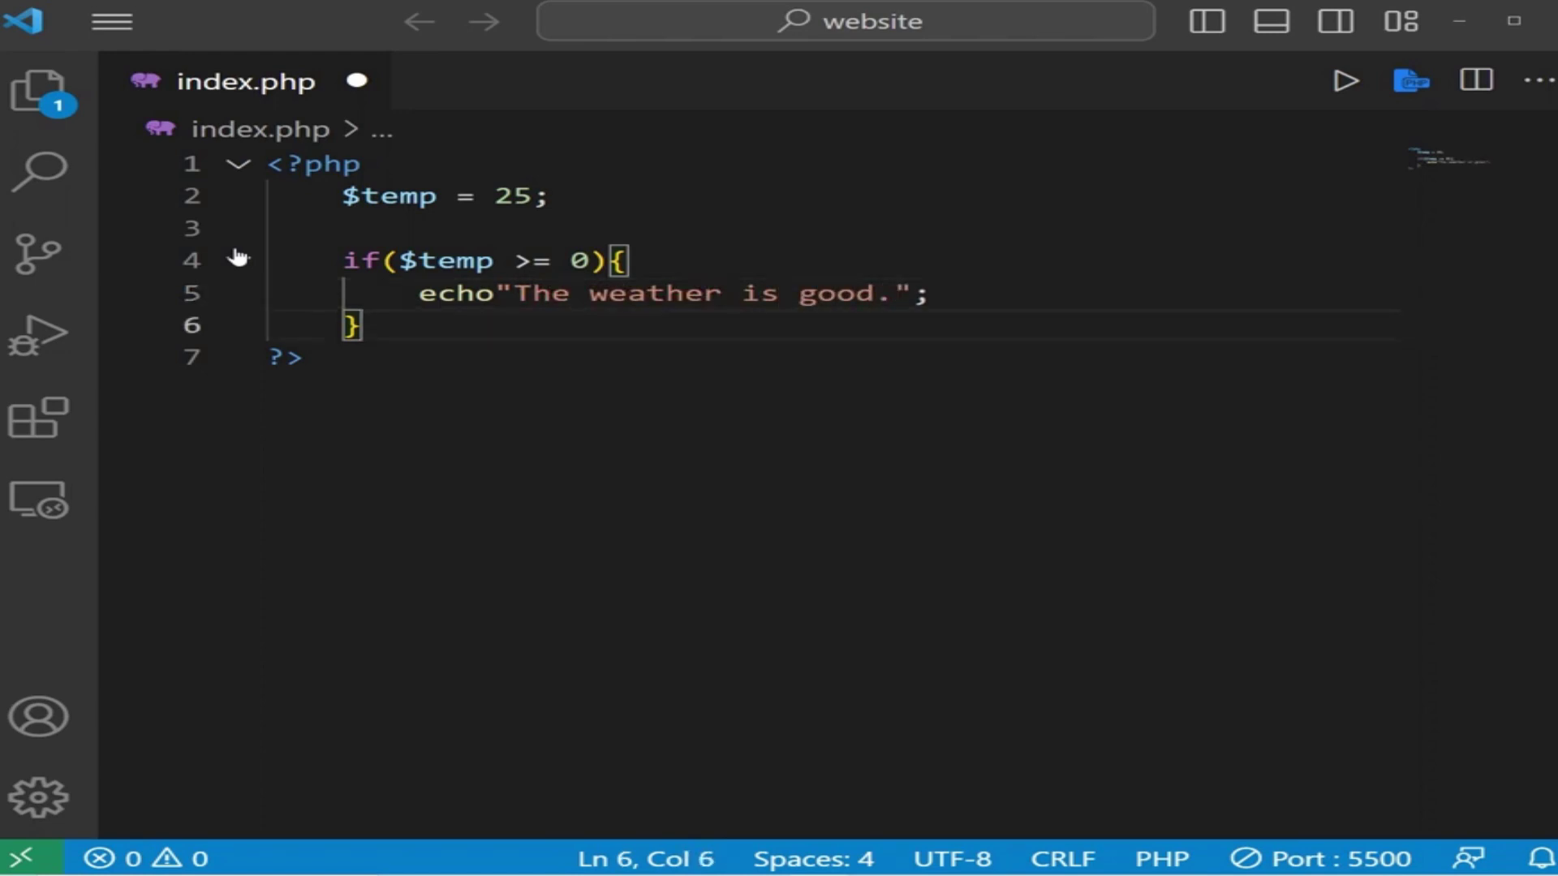
- Replace the temperature value 25 with 100 and save index.php
{"action": "left_click_drag", "start_coordinate": [532, 196], "coordinate": [492, 195]}
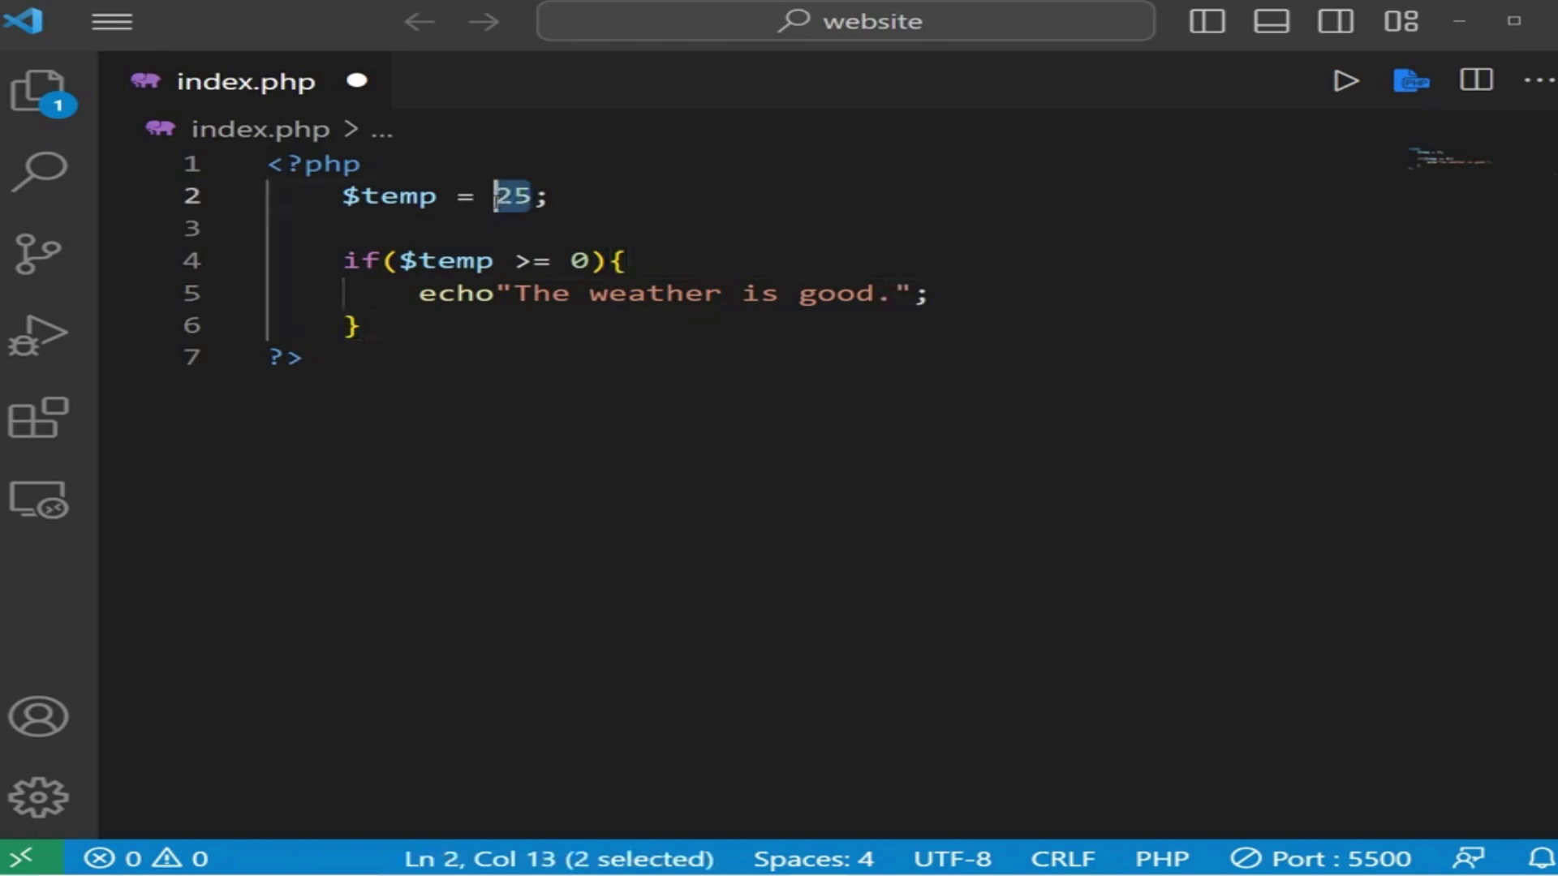
{"action": "left_click", "coordinate": [693, 270]}
{"action": "key", "text": "ctrl+s"}
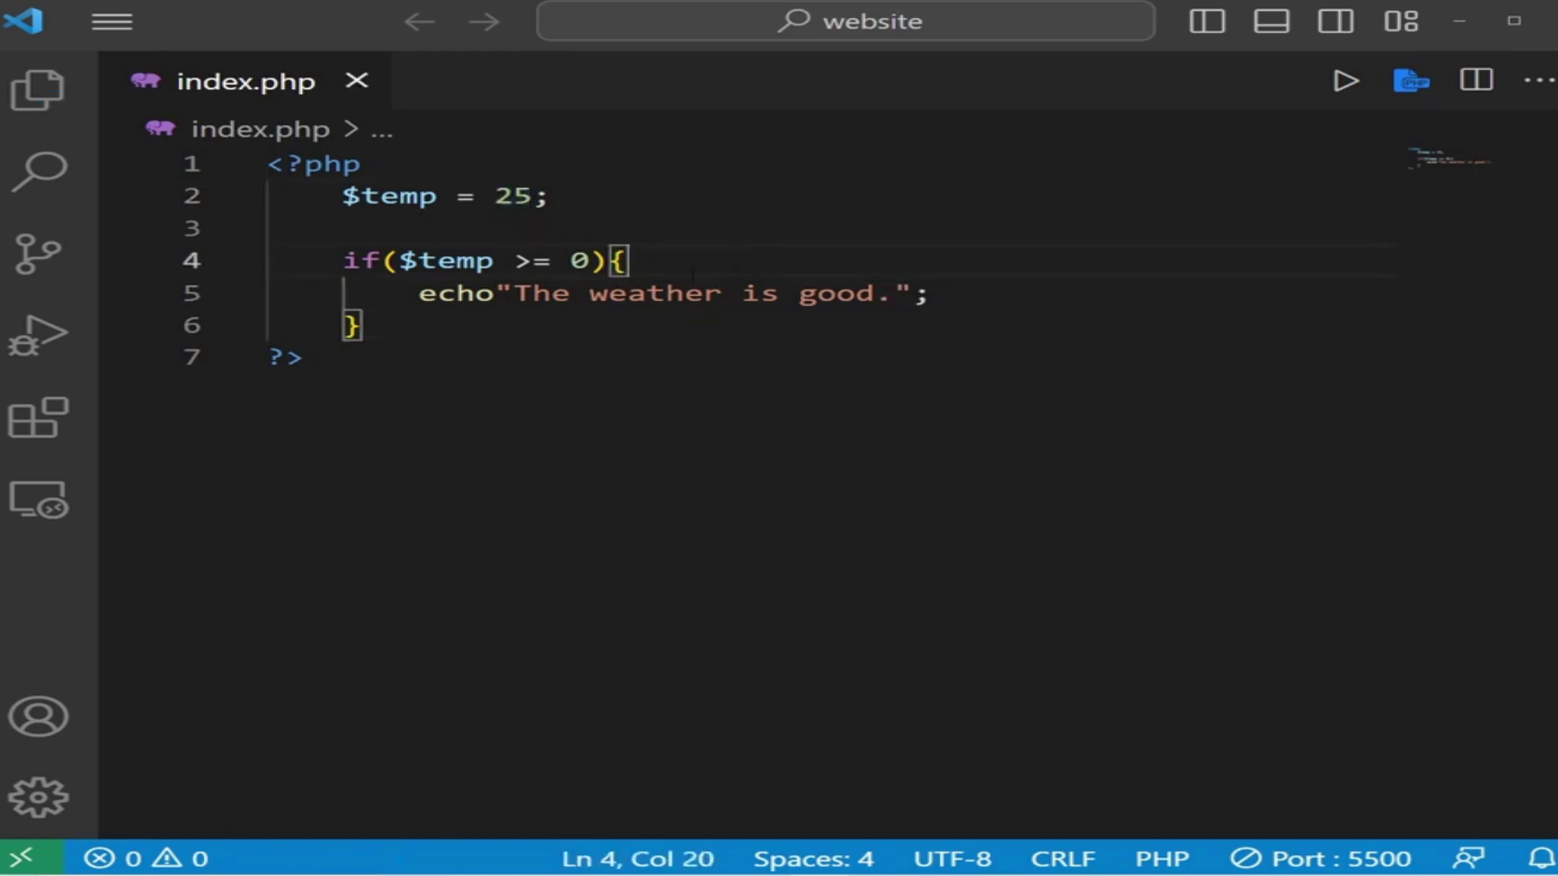
{"action": "left_click", "coordinate": [954, 332]}
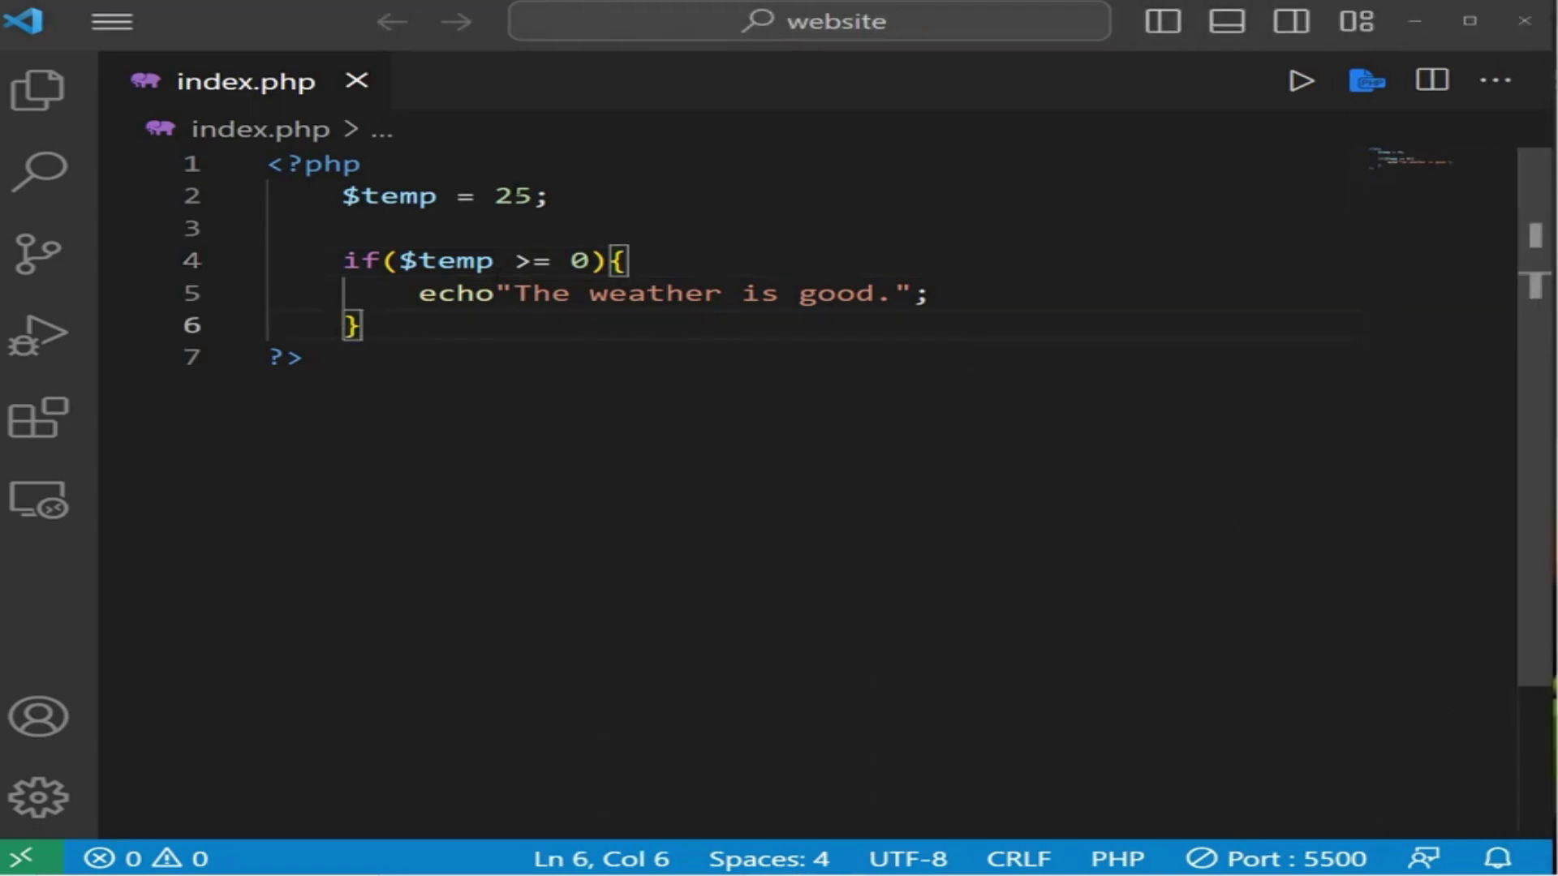
{"action": "left_click_drag", "start_coordinate": [532, 196], "coordinate": [494, 196]}
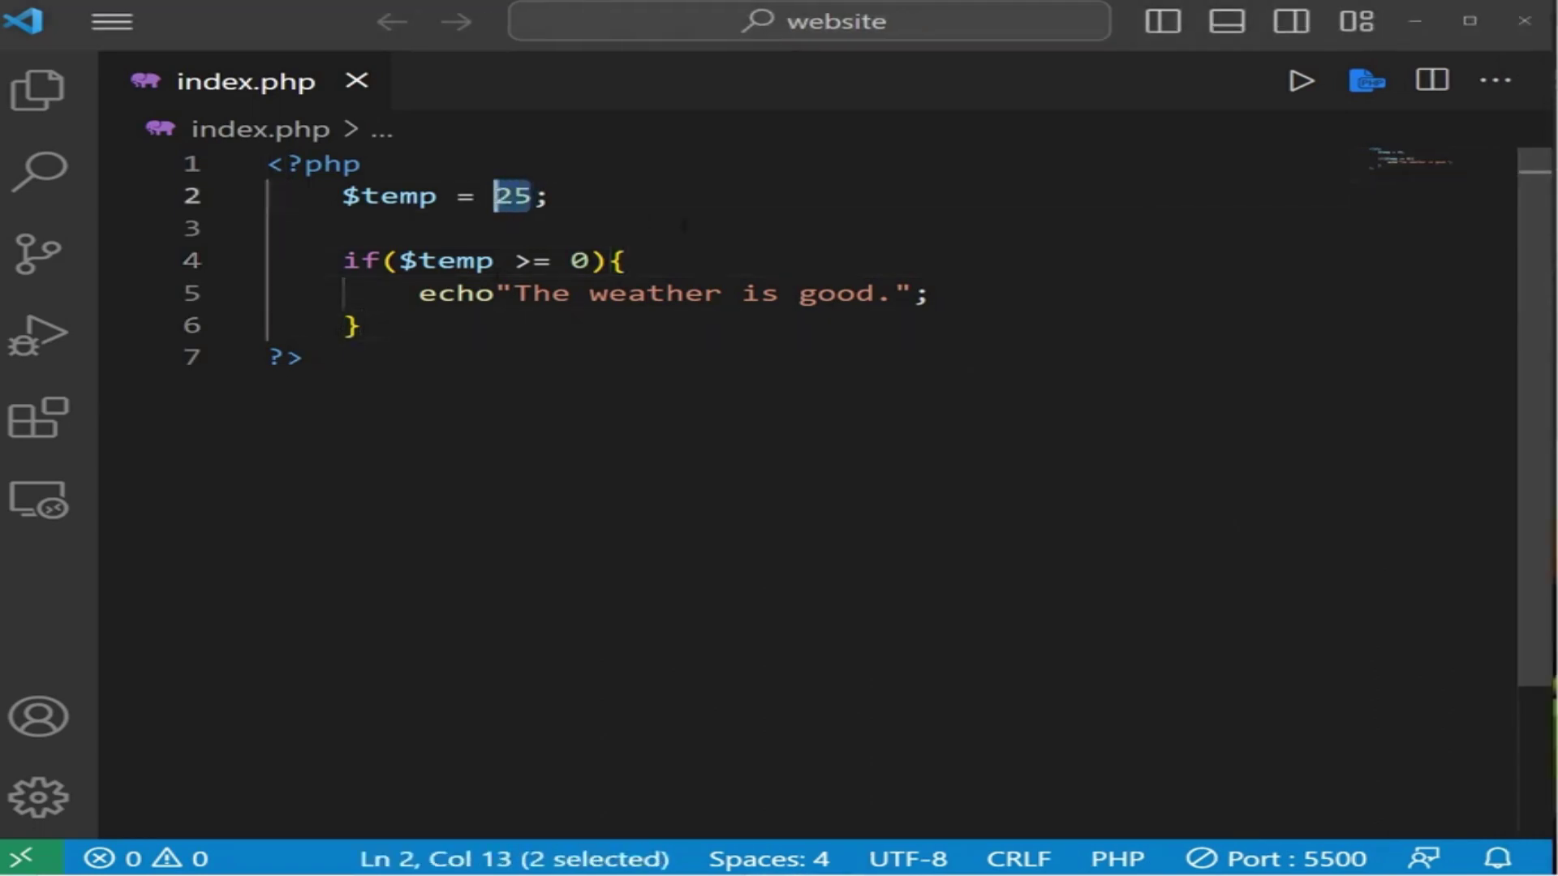
{"action": "type", "text": "100"}
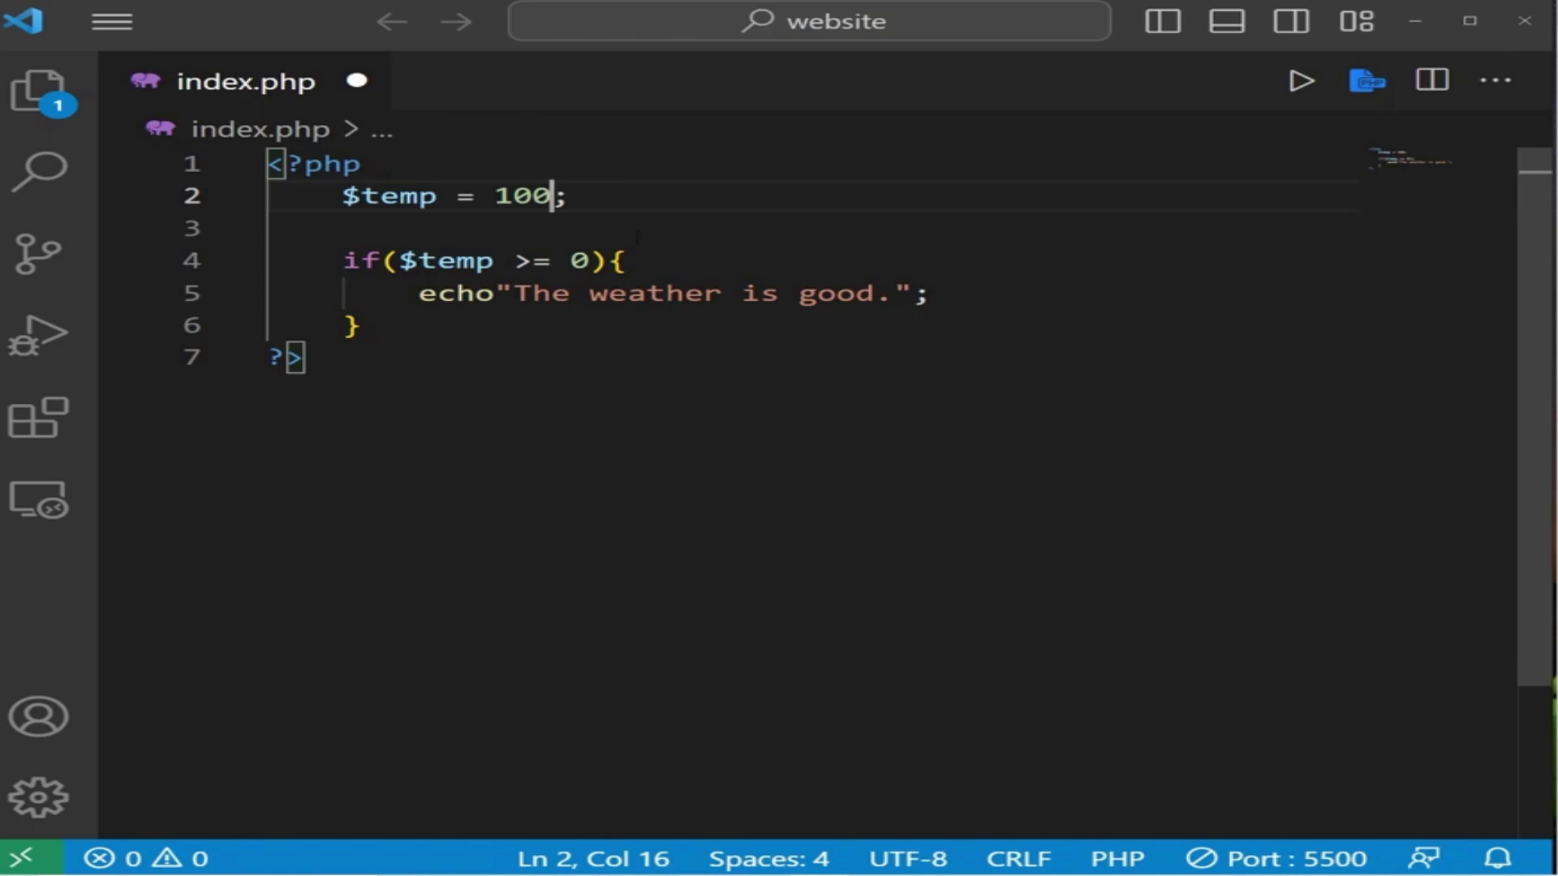
{"action": "key", "text": "ctrl+s"}
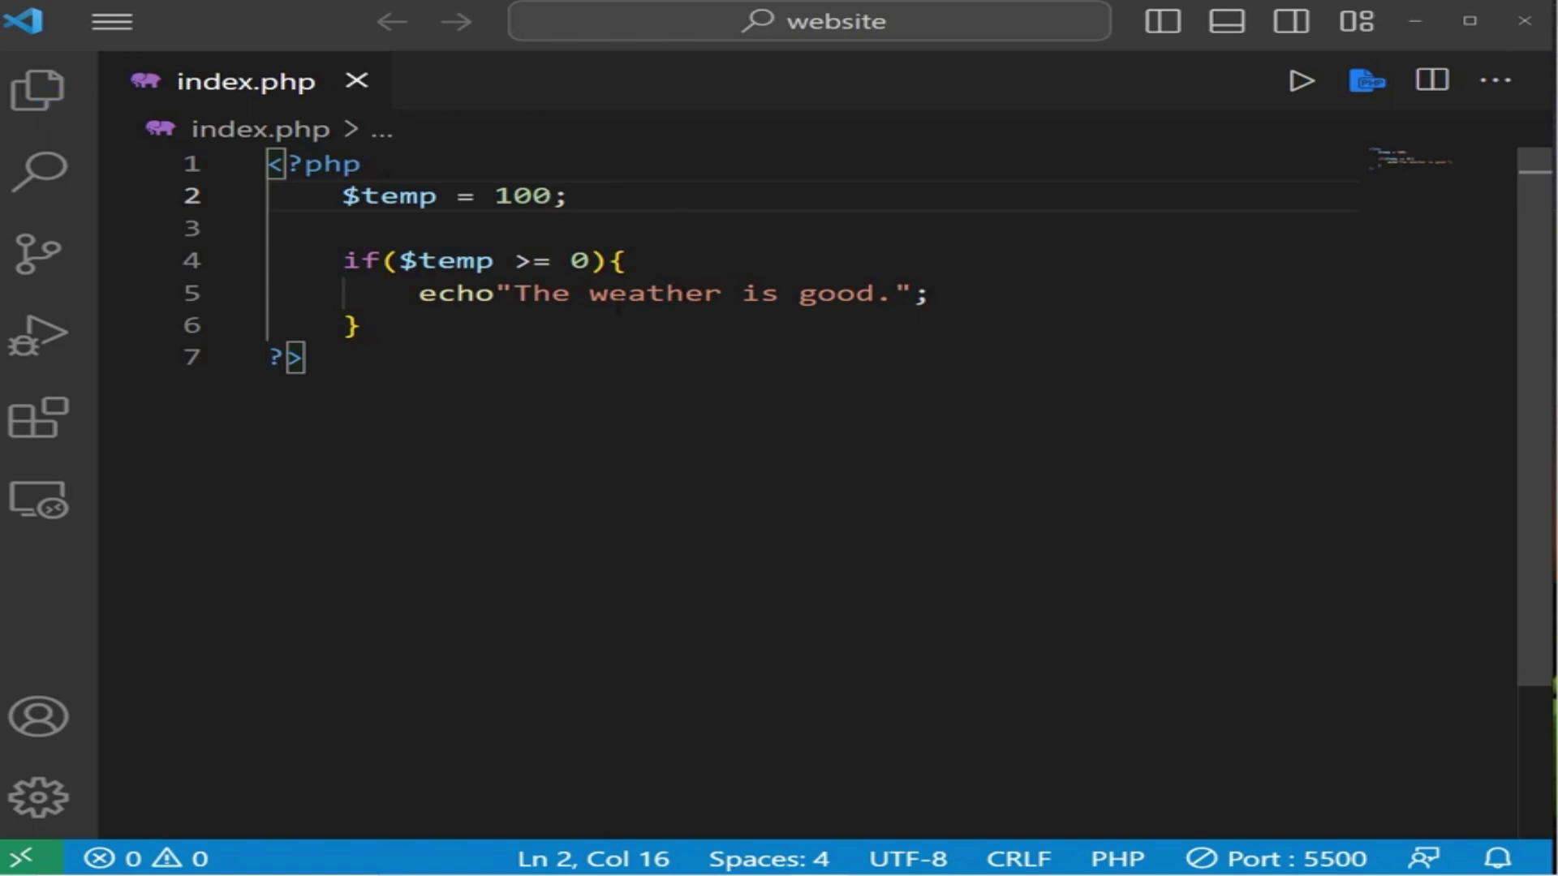
- Review the good-weather message and the value 100, then place the caret after 0
{"action": "left_click_drag", "start_coordinate": [724, 293], "coordinate": [932, 294]}
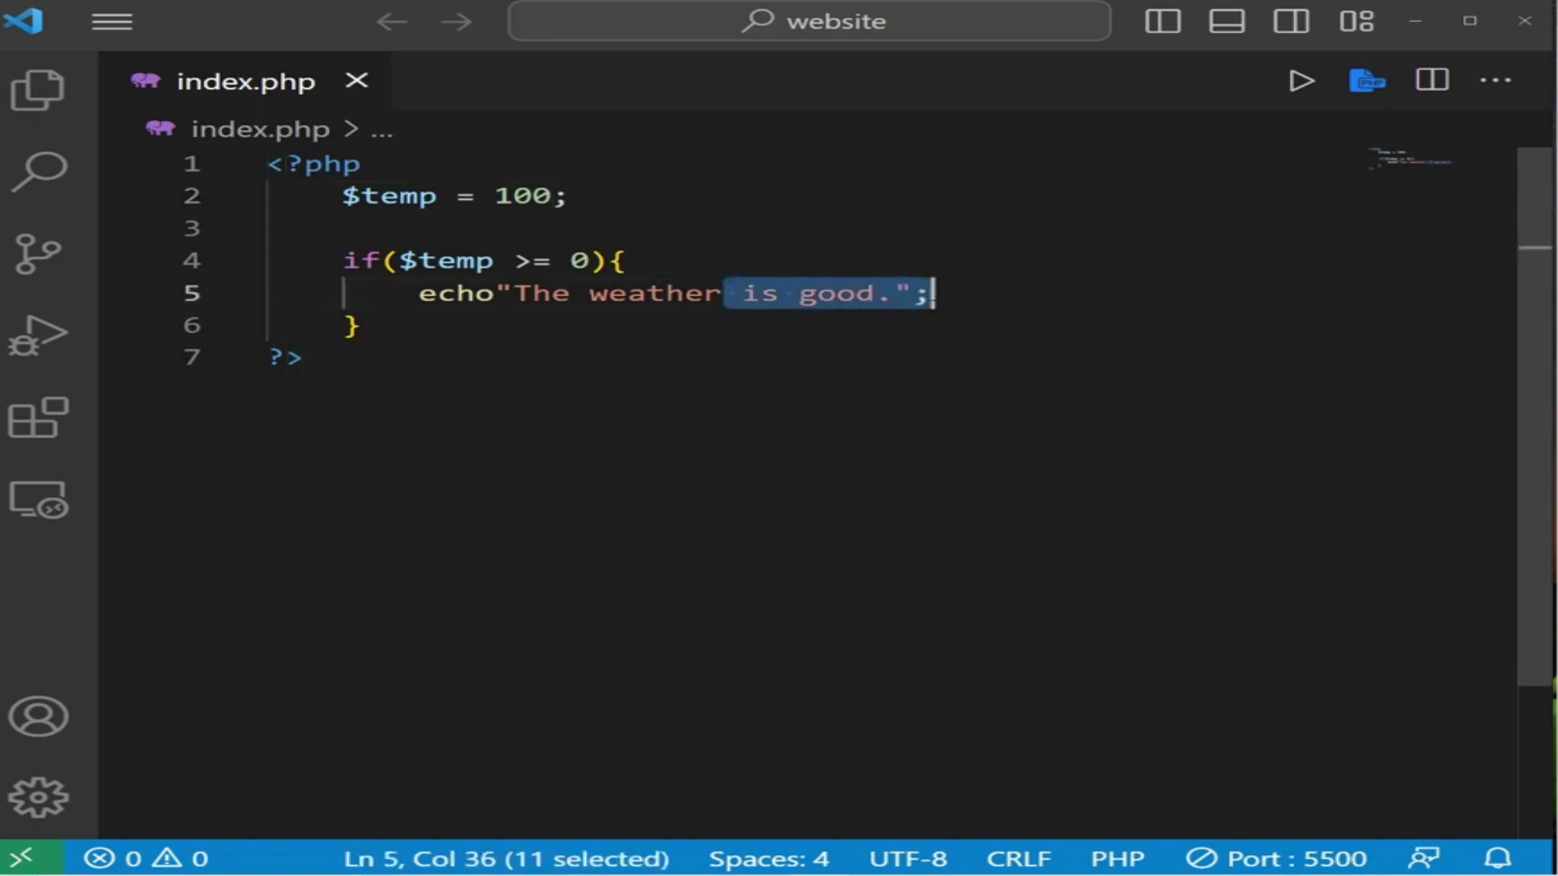
{"action": "left_click", "coordinate": [949, 294]}
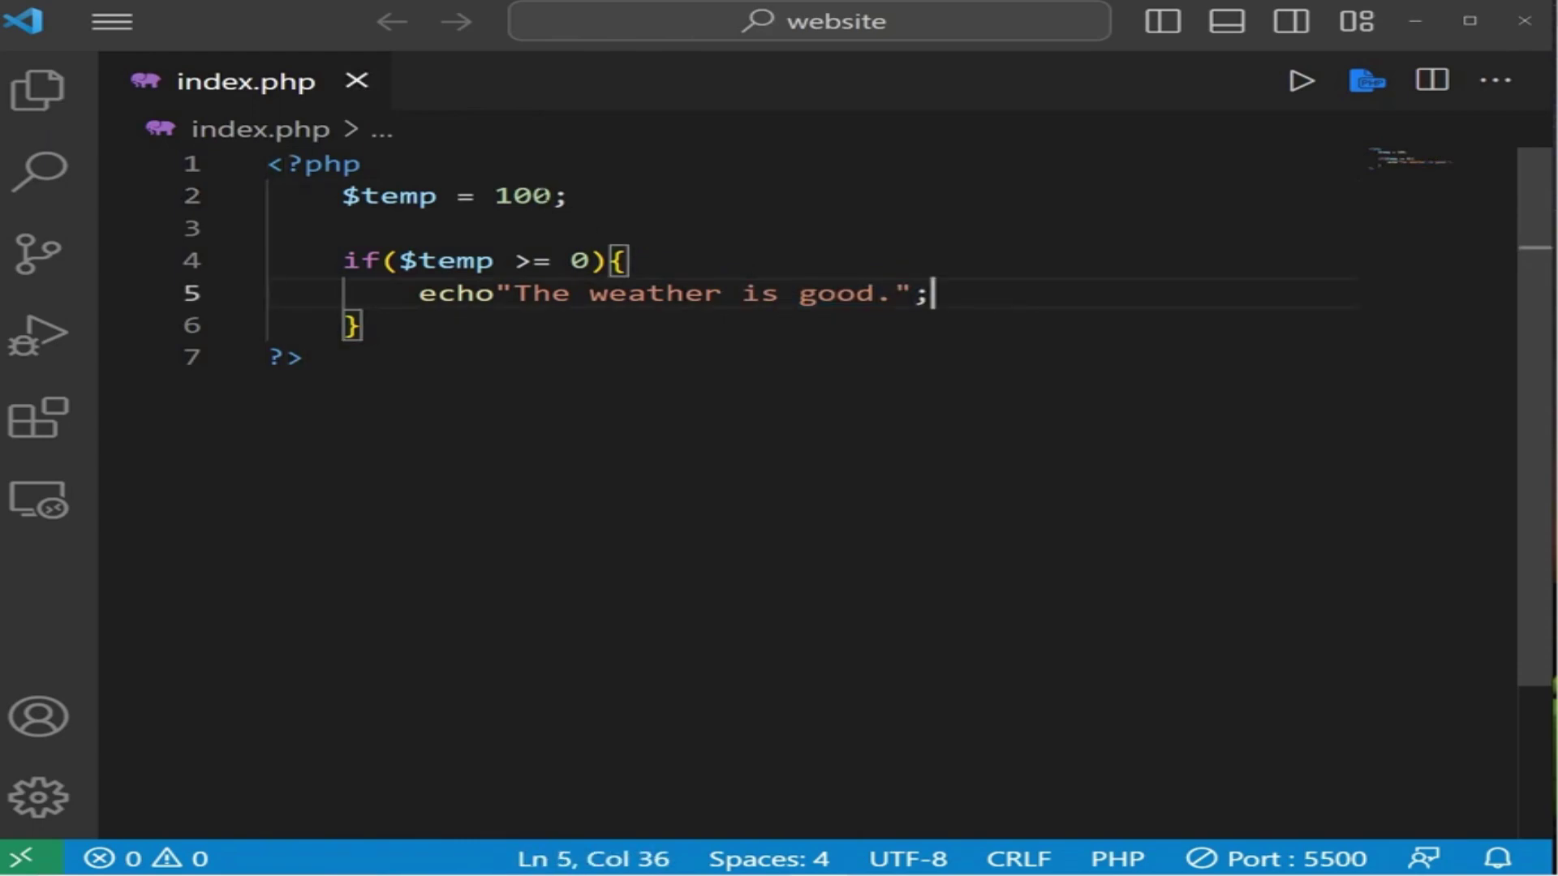
{"action": "left_click_drag", "start_coordinate": [533, 196], "coordinate": [495, 196]}
{"action": "key", "text": "End"}
{"action": "key", "text": "Down"}
{"action": "key", "text": "Down"}
{"action": "key", "text": "Right"}
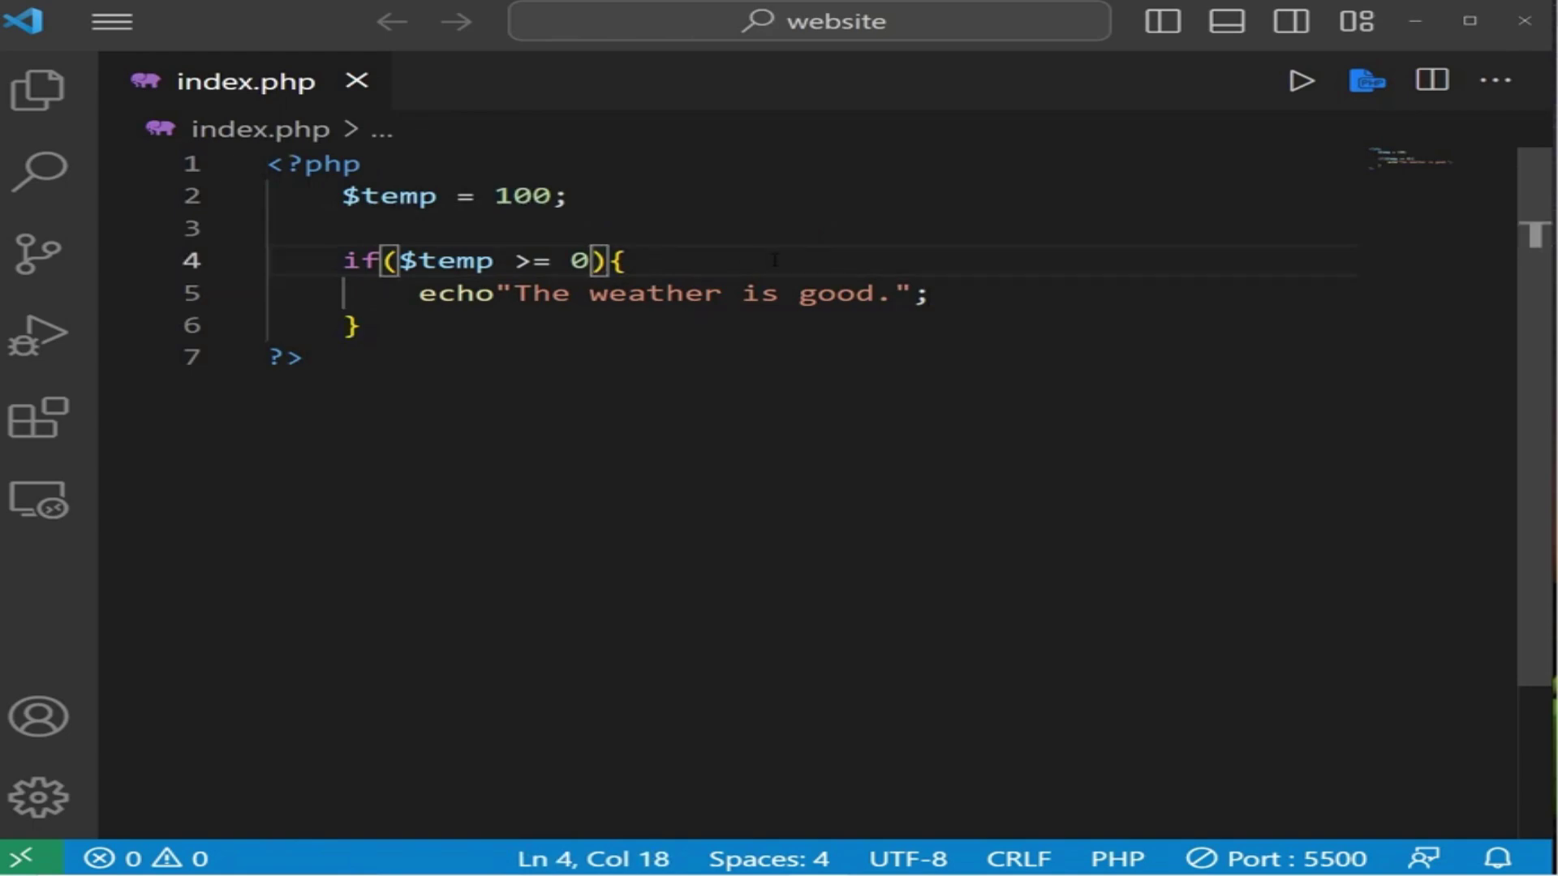
{"action": "type", "text": "&&"}
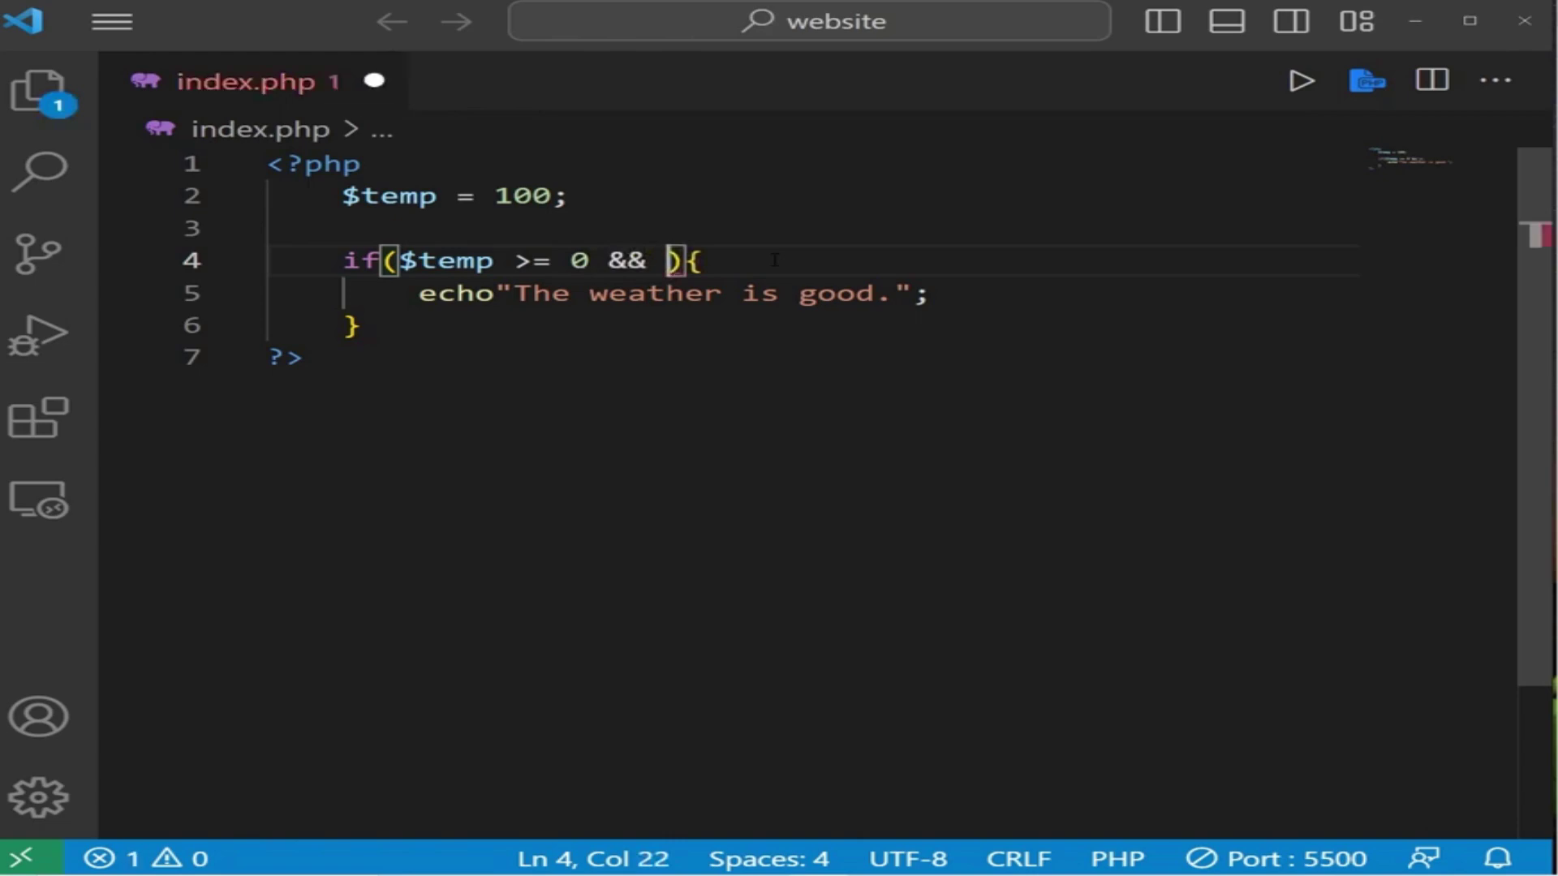
- Add && $temp <= 30 to the if condition and save index.php
{"action": "double_click", "coordinate": [627, 261]}
{"action": "left_click", "coordinate": [668, 260]}
{"action": "left_click_drag", "start_coordinate": [590, 261], "coordinate": [402, 260]}
{"action": "left_click_drag", "start_coordinate": [645, 261], "coordinate": [592, 261]}
{"action": "left_click", "coordinate": [686, 260]}
{"action": "key", "text": "Left"}
{"action": "type", "text": "$temp "}
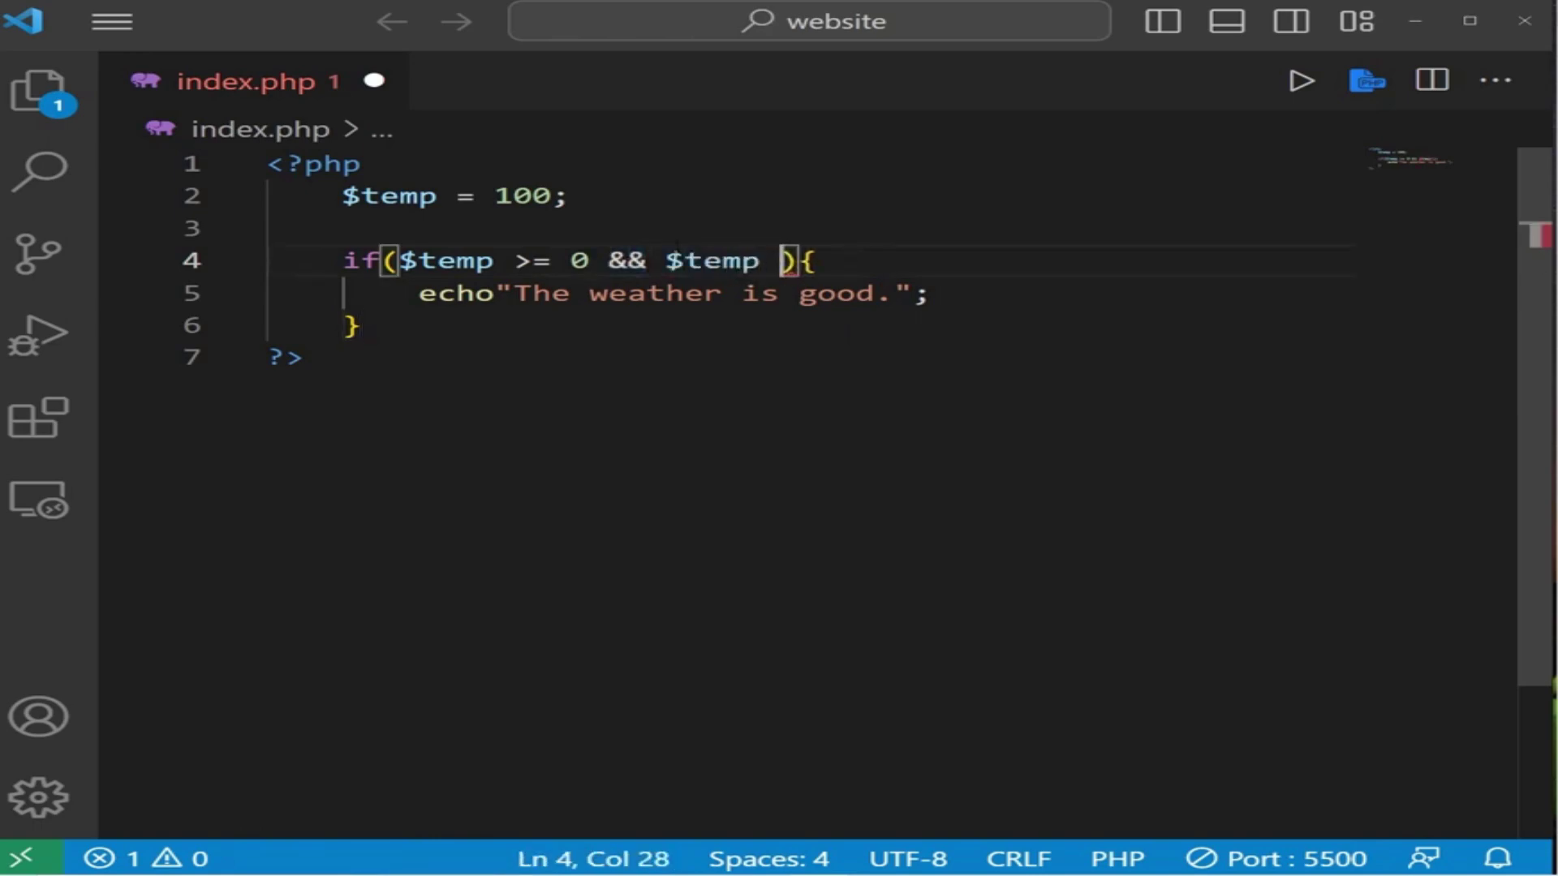
{"action": "type", "text": "<"}
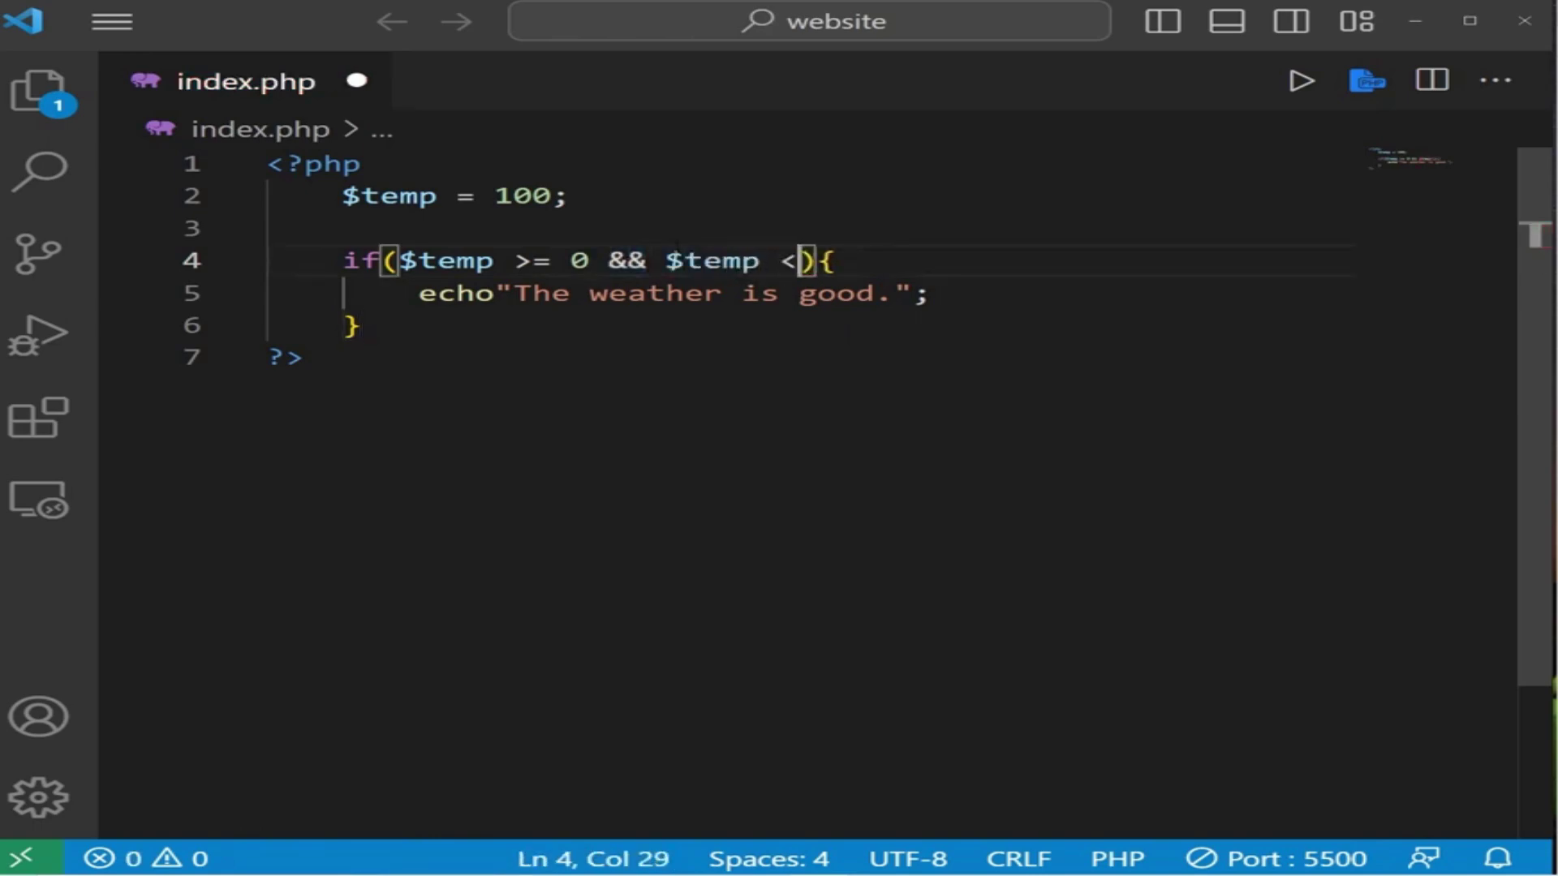
{"action": "type", "text": "="}
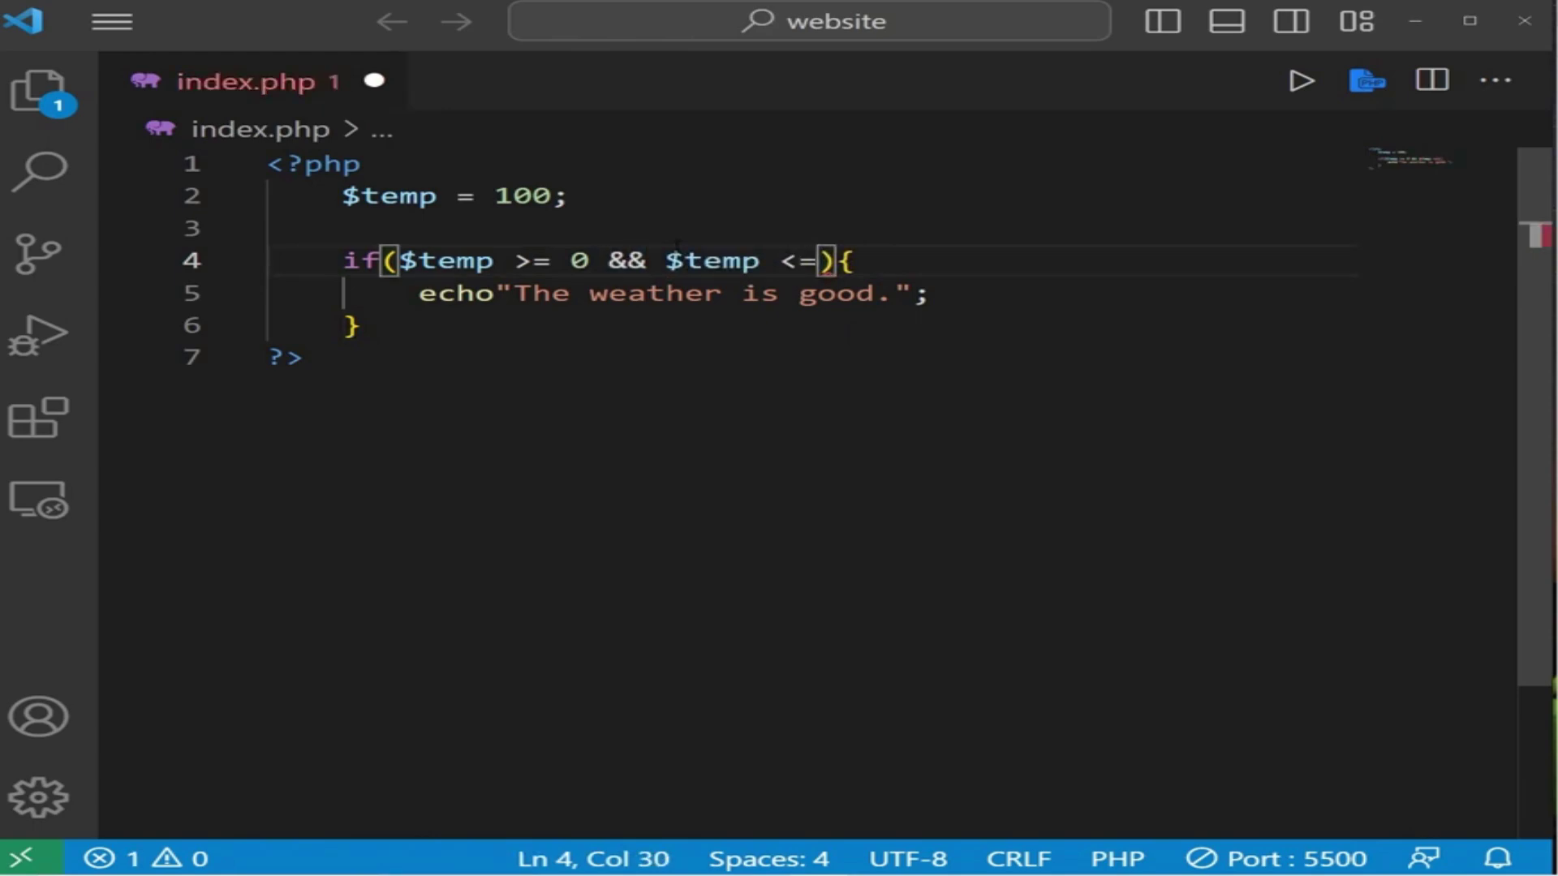
{"action": "type", "text": " 30"}
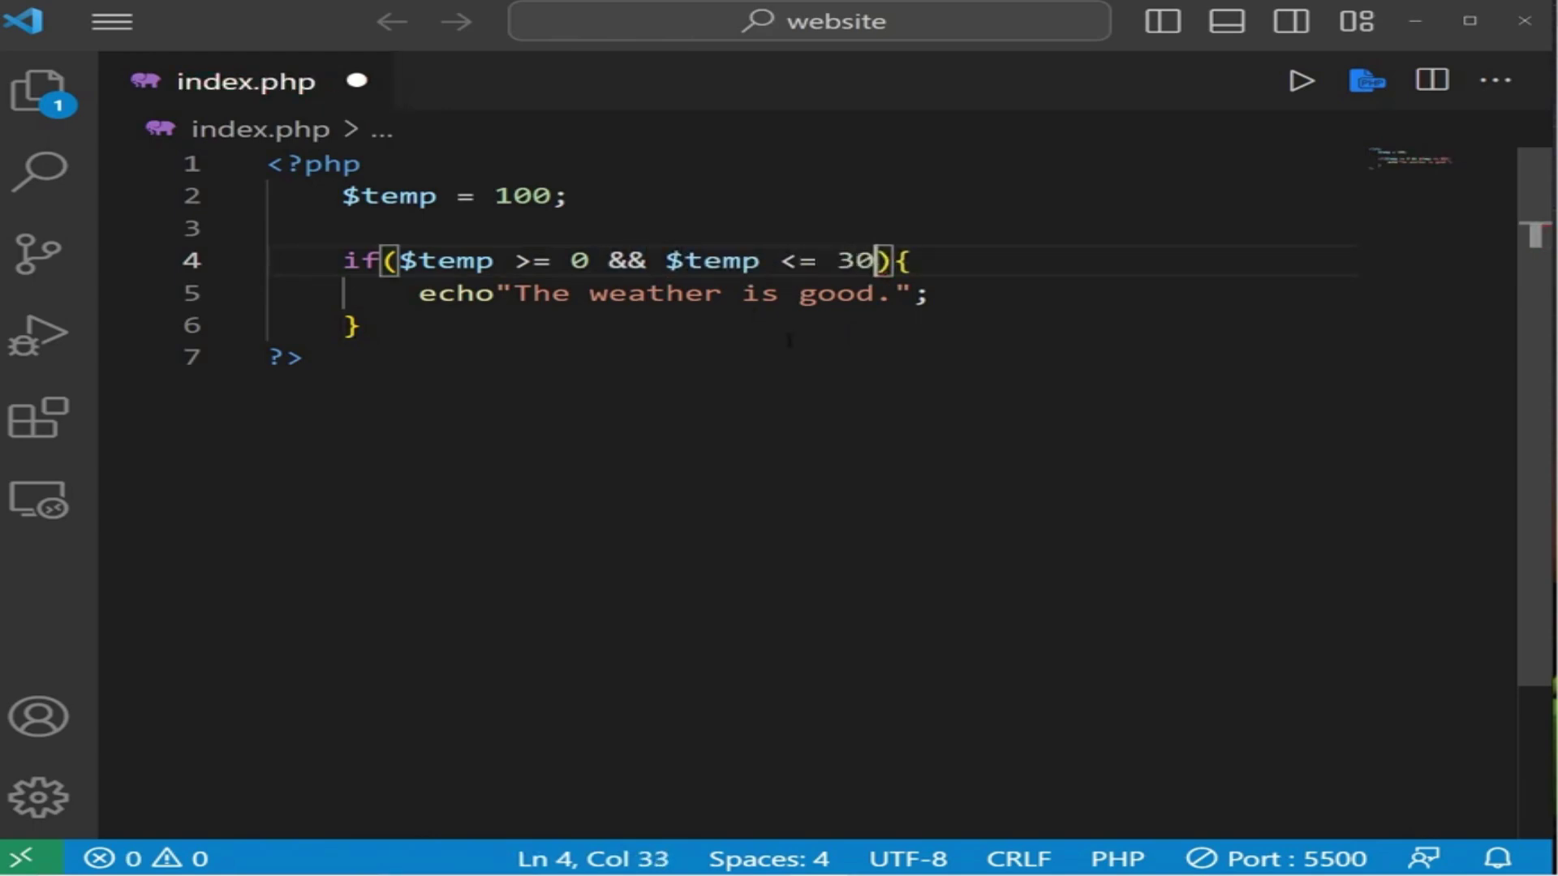
{"action": "left_click", "coordinate": [755, 318]}
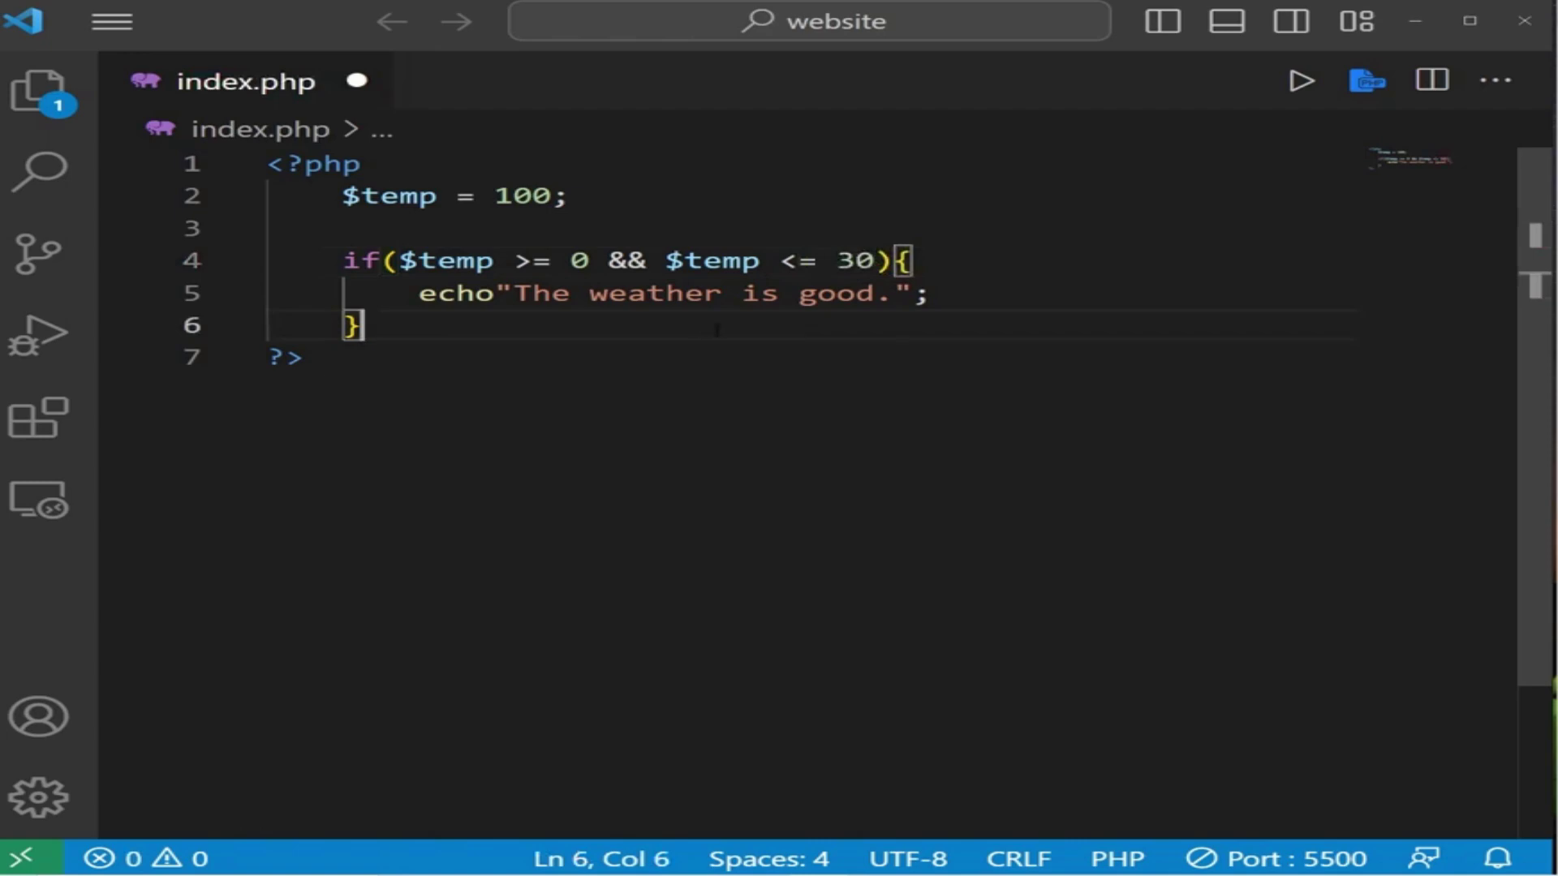
{"action": "key", "text": "ctrl+s"}
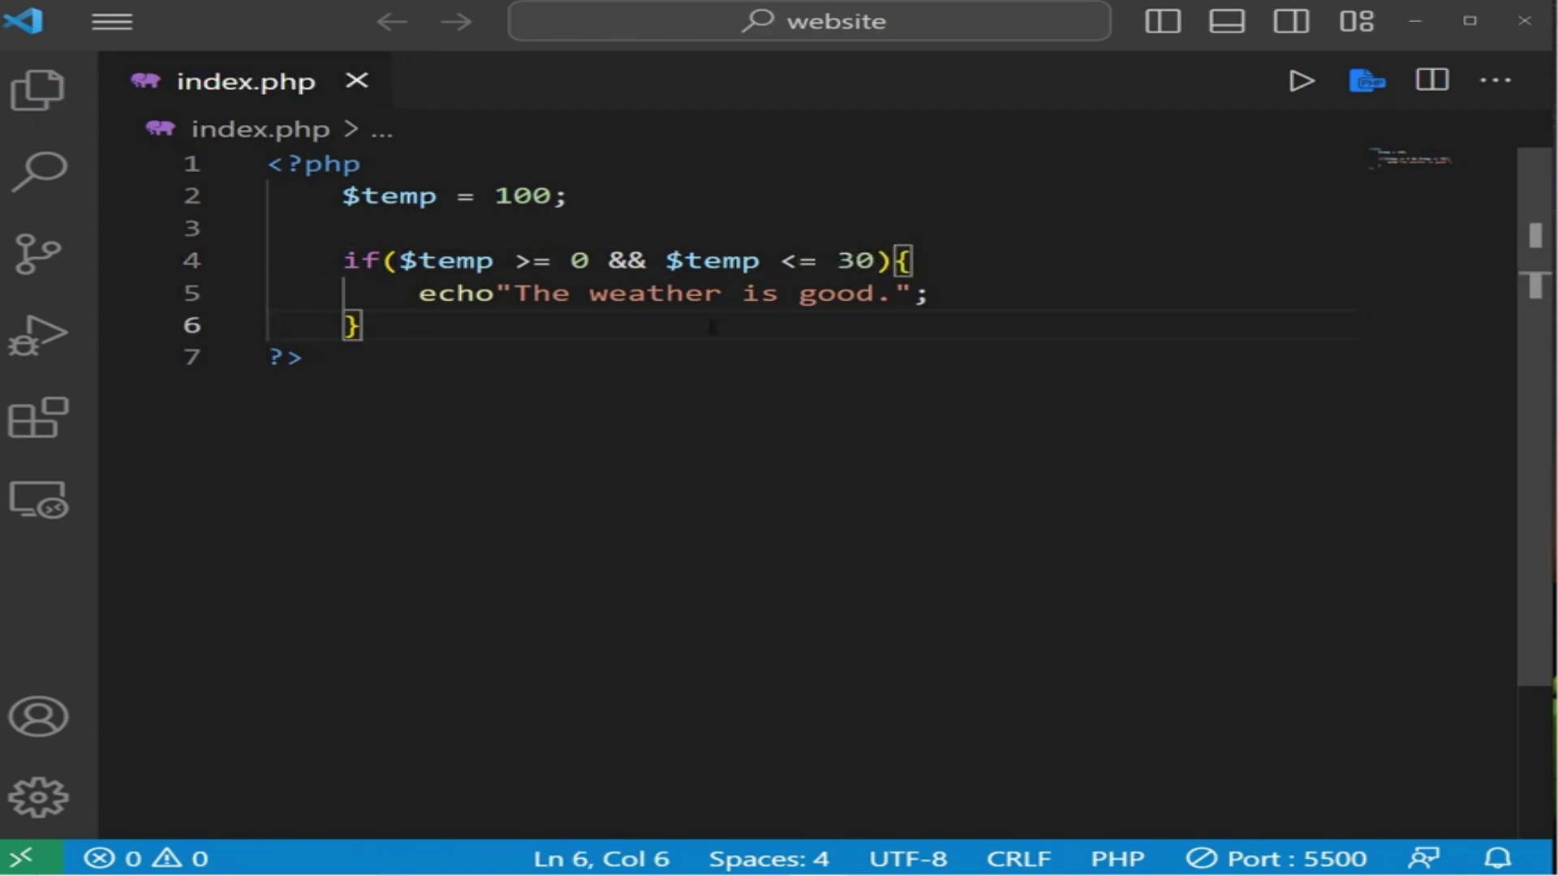
- Highlight $temp >= 0, && and $temp <= 30 to review the combined condition
{"action": "left_click_drag", "start_coordinate": [590, 259], "coordinate": [401, 260]}
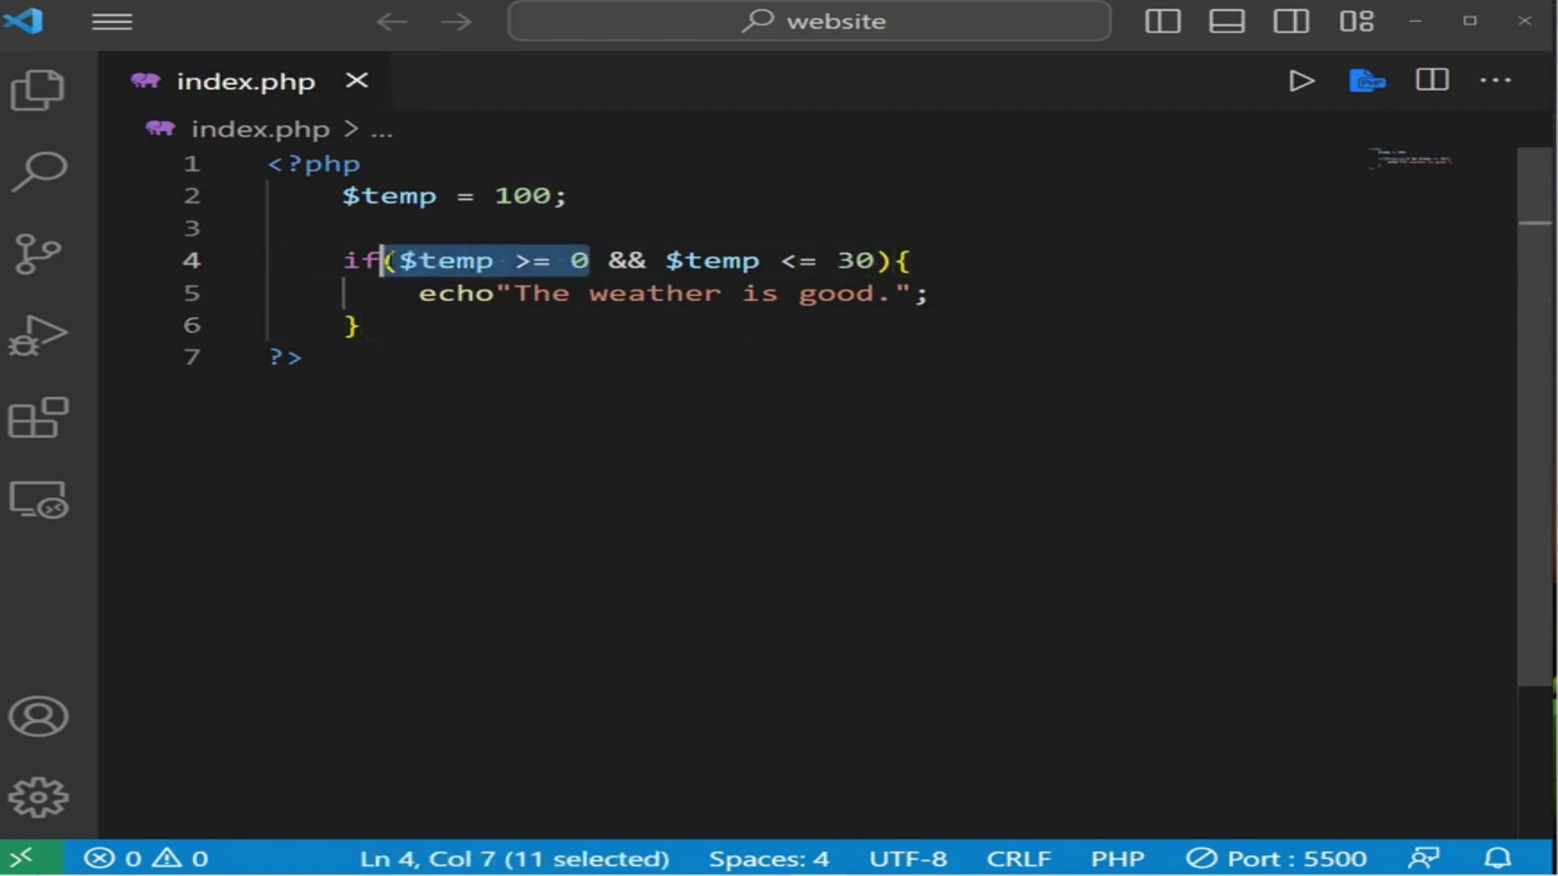
{"action": "left_click_drag", "start_coordinate": [646, 259], "coordinate": [873, 260]}
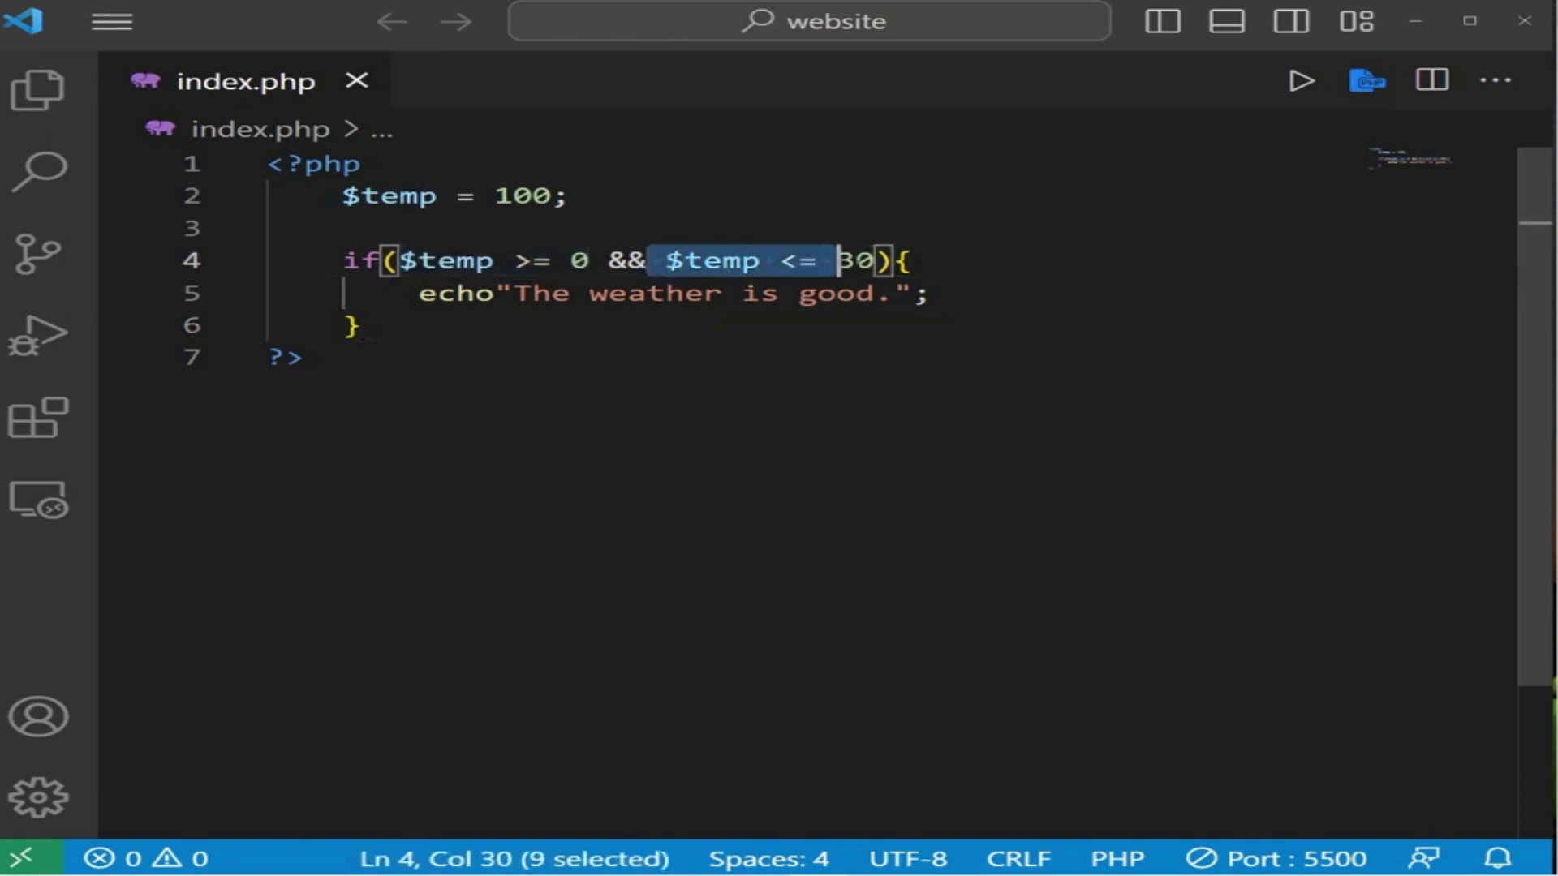
{"action": "left_click", "coordinate": [591, 260]}
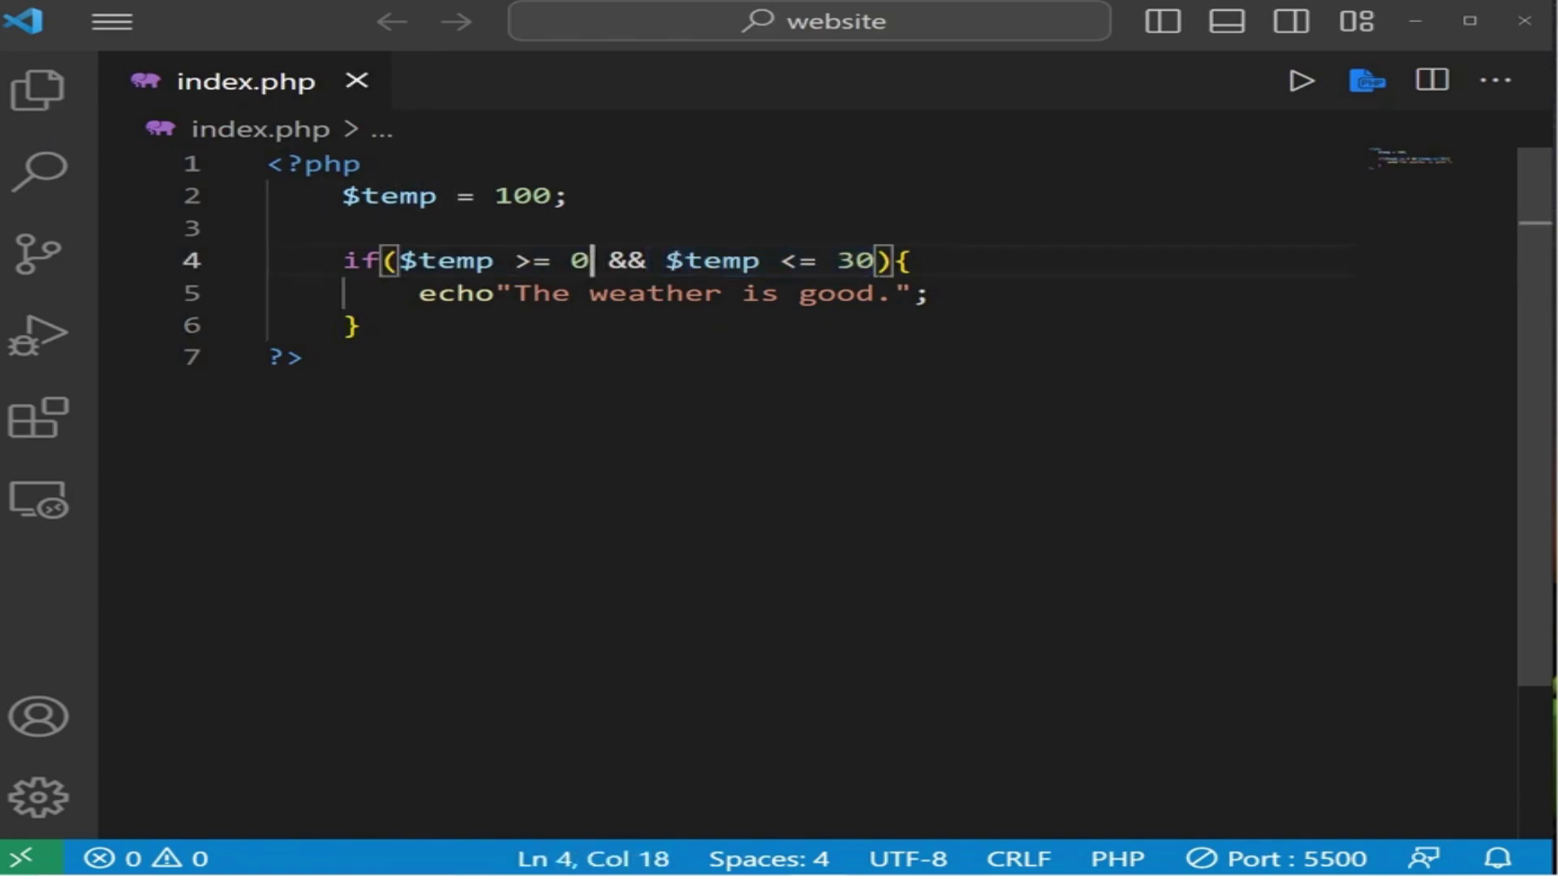
{"action": "left_click_drag", "start_coordinate": [646, 260], "coordinate": [402, 260]}
{"action": "left_click", "coordinate": [591, 293]}
{"action": "mouse_move", "coordinate": [666, 259]}
{"action": "left_mouse_down"}
{"action": "mouse_move", "coordinate": [877, 260]}
{"action": "mouse_move", "coordinate": [826, 325]}
{"action": "left_mouse_up"}
{"action": "left_click", "coordinate": [362, 325]}
{"action": "left_click", "coordinate": [893, 259]}
{"action": "left_click", "coordinate": [825, 324]}
- Add an else block after the if, echoing "The weather is bad."
{"action": "key", "text": "Return"}
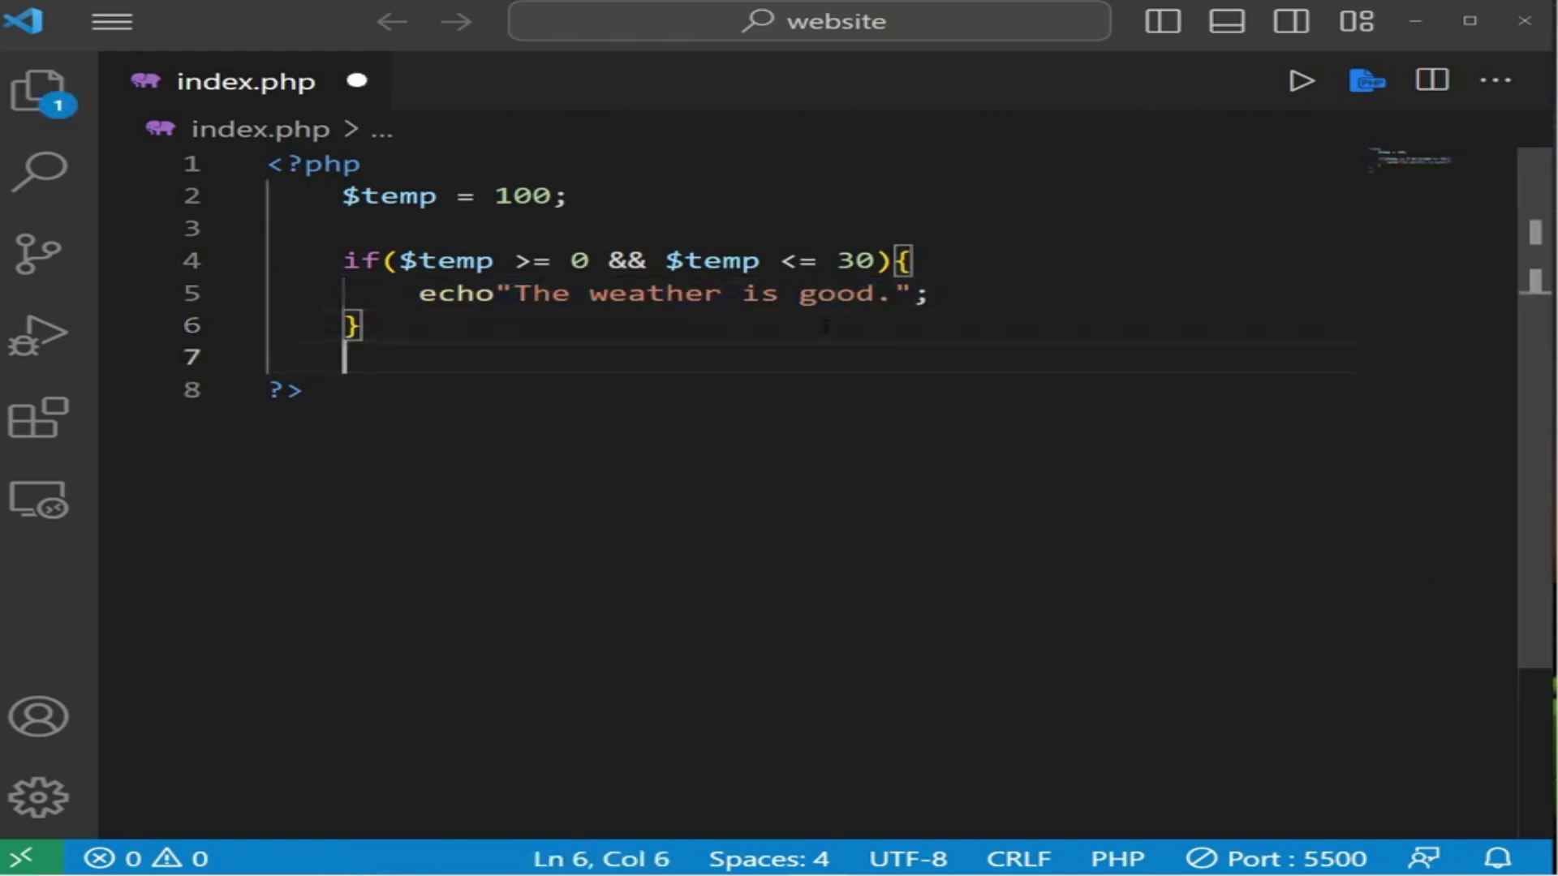
{"action": "type", "text": "else"}
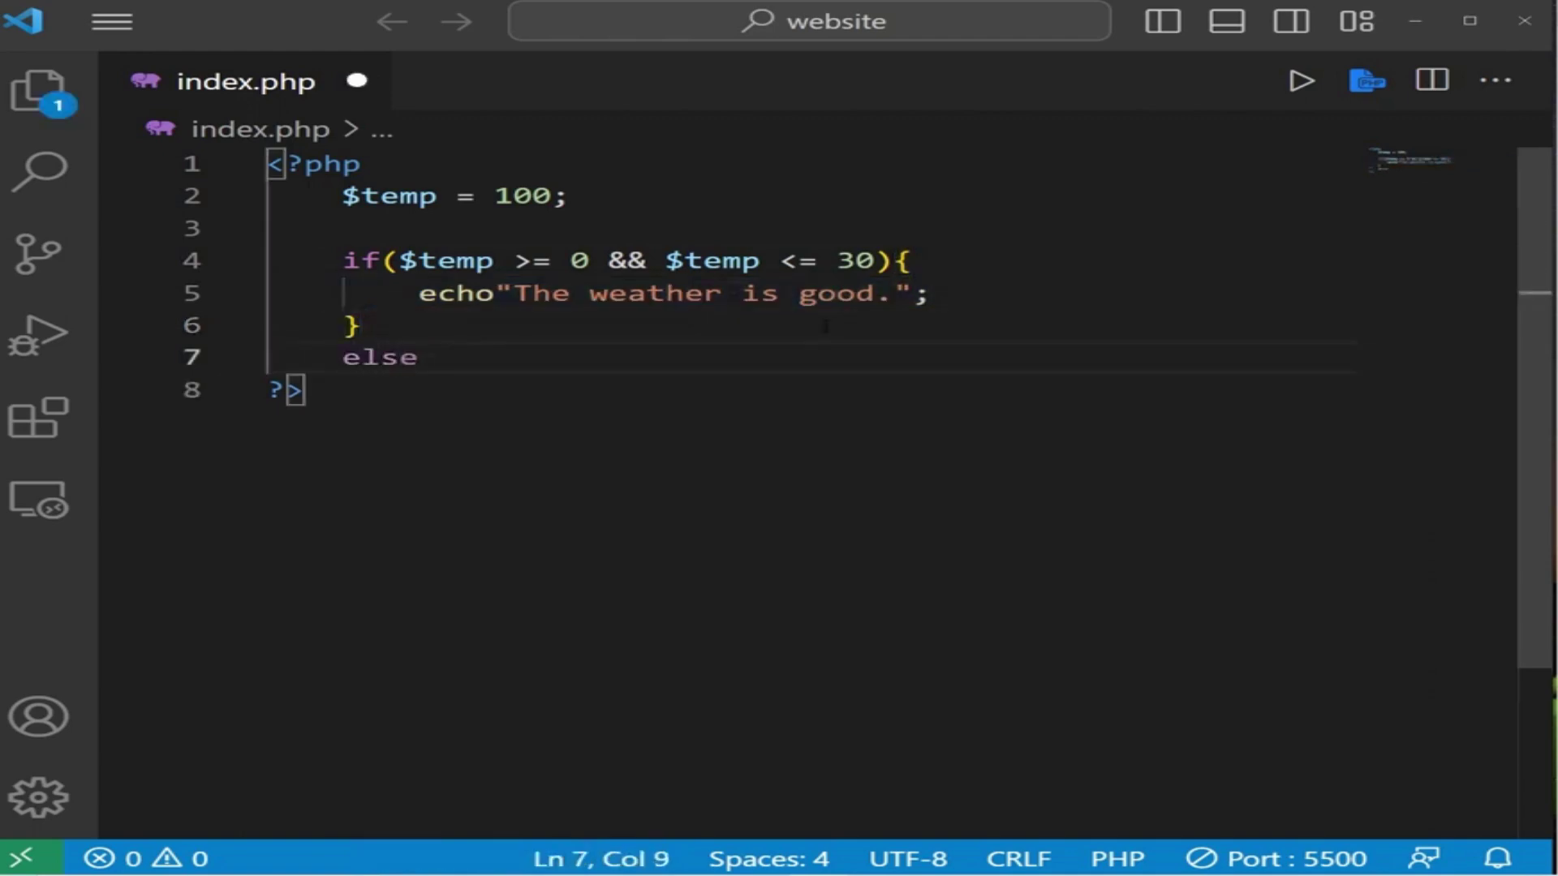
{"action": "type", "text": "{"}
{"action": "key", "text": "Return"}
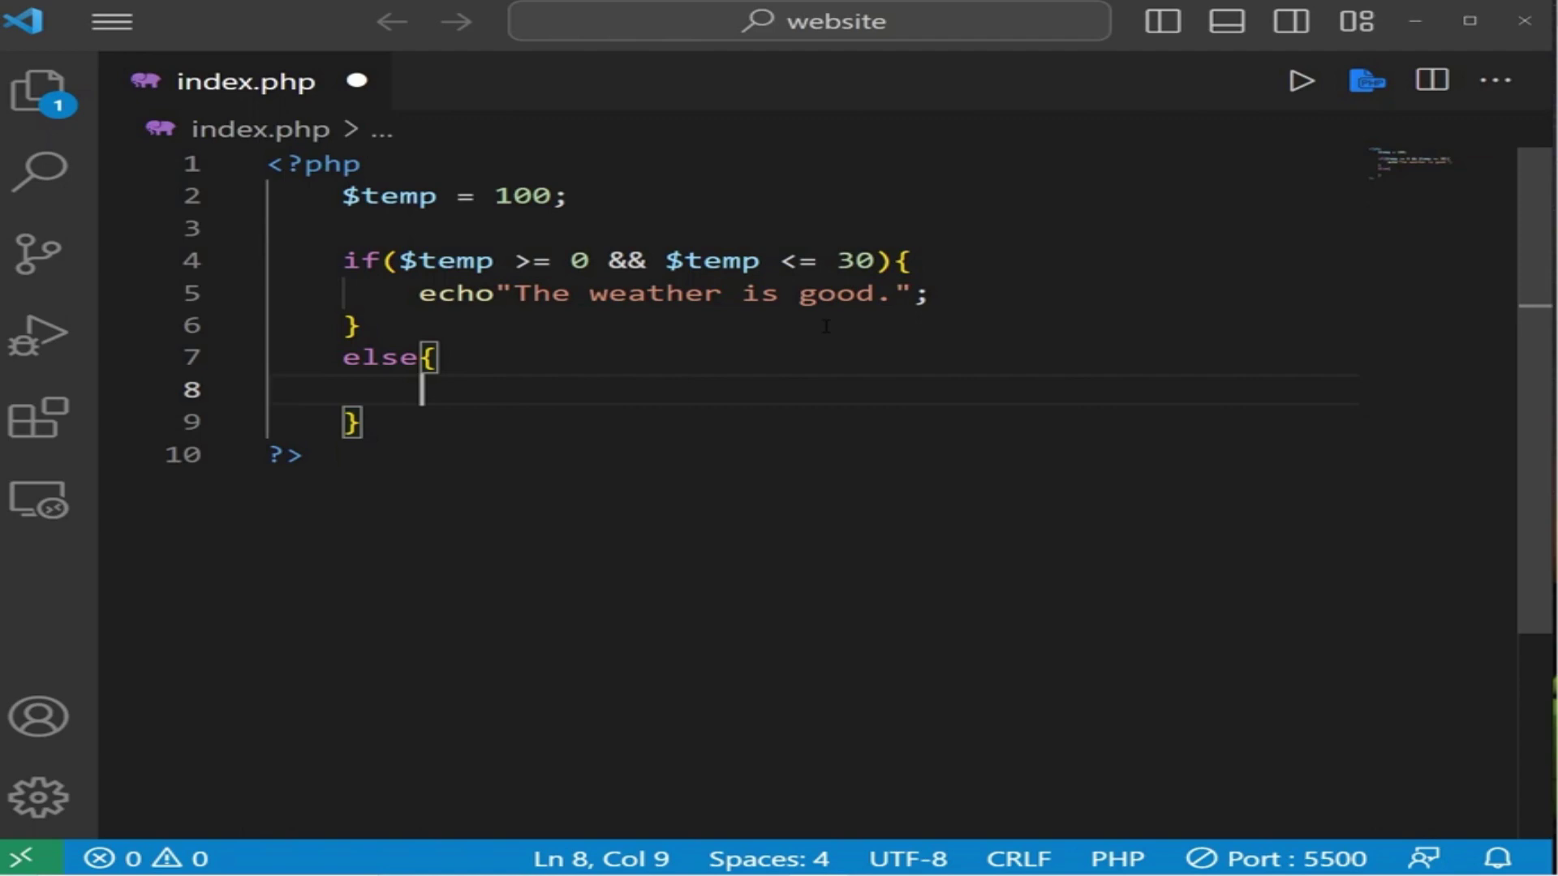
{"action": "type", "text": "echo"}
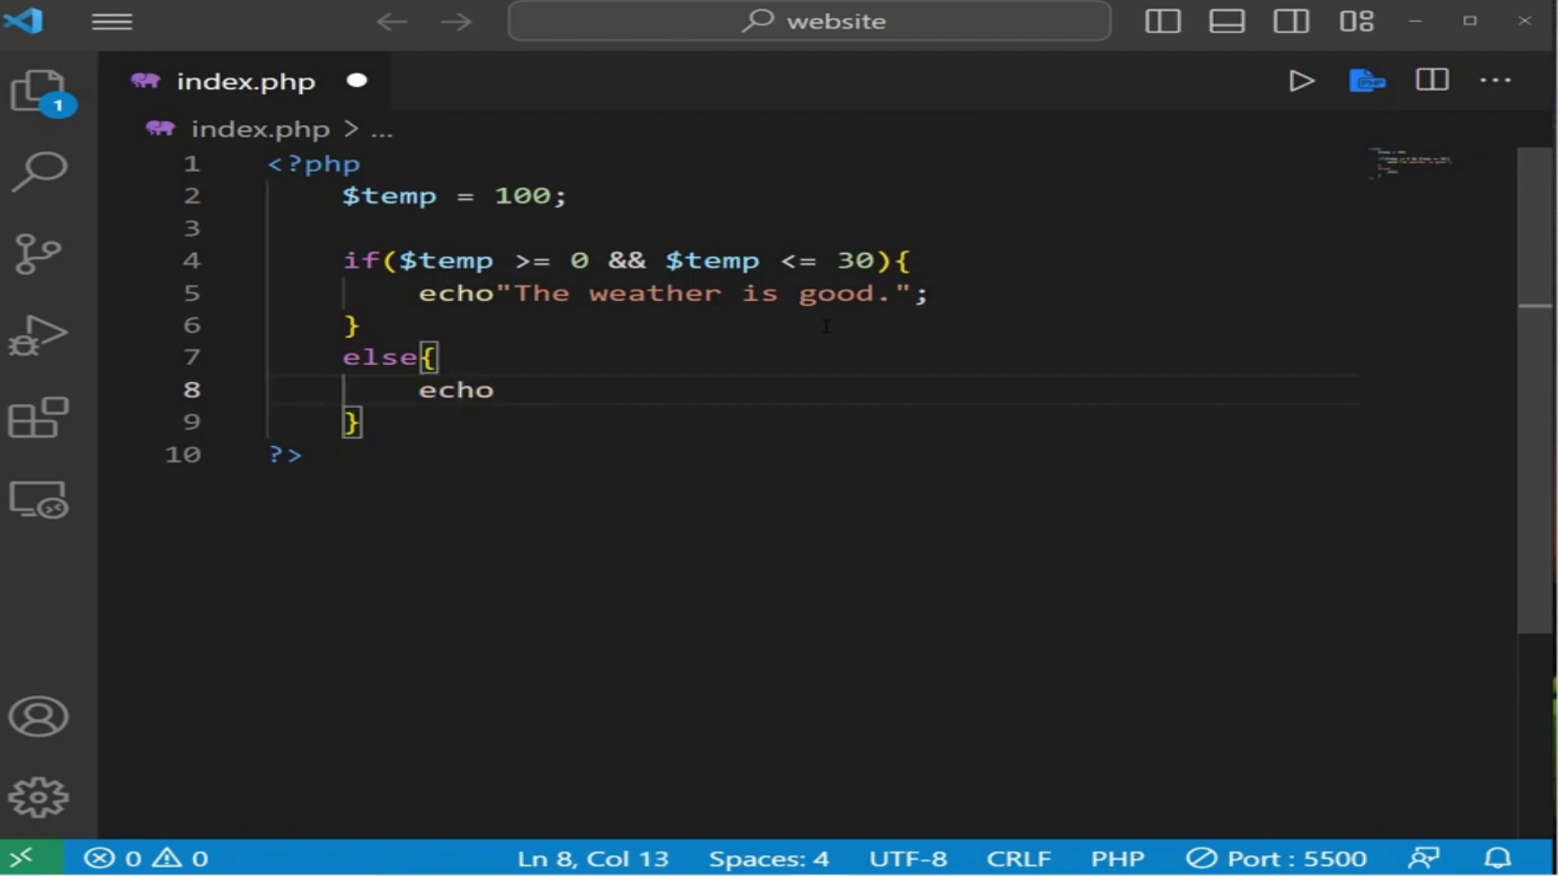
{"action": "type", "text": "\"\";"}
{"action": "key", "text": "Left"}
{"action": "key", "text": "Left"}
{"action": "type", "text": "The wet"}
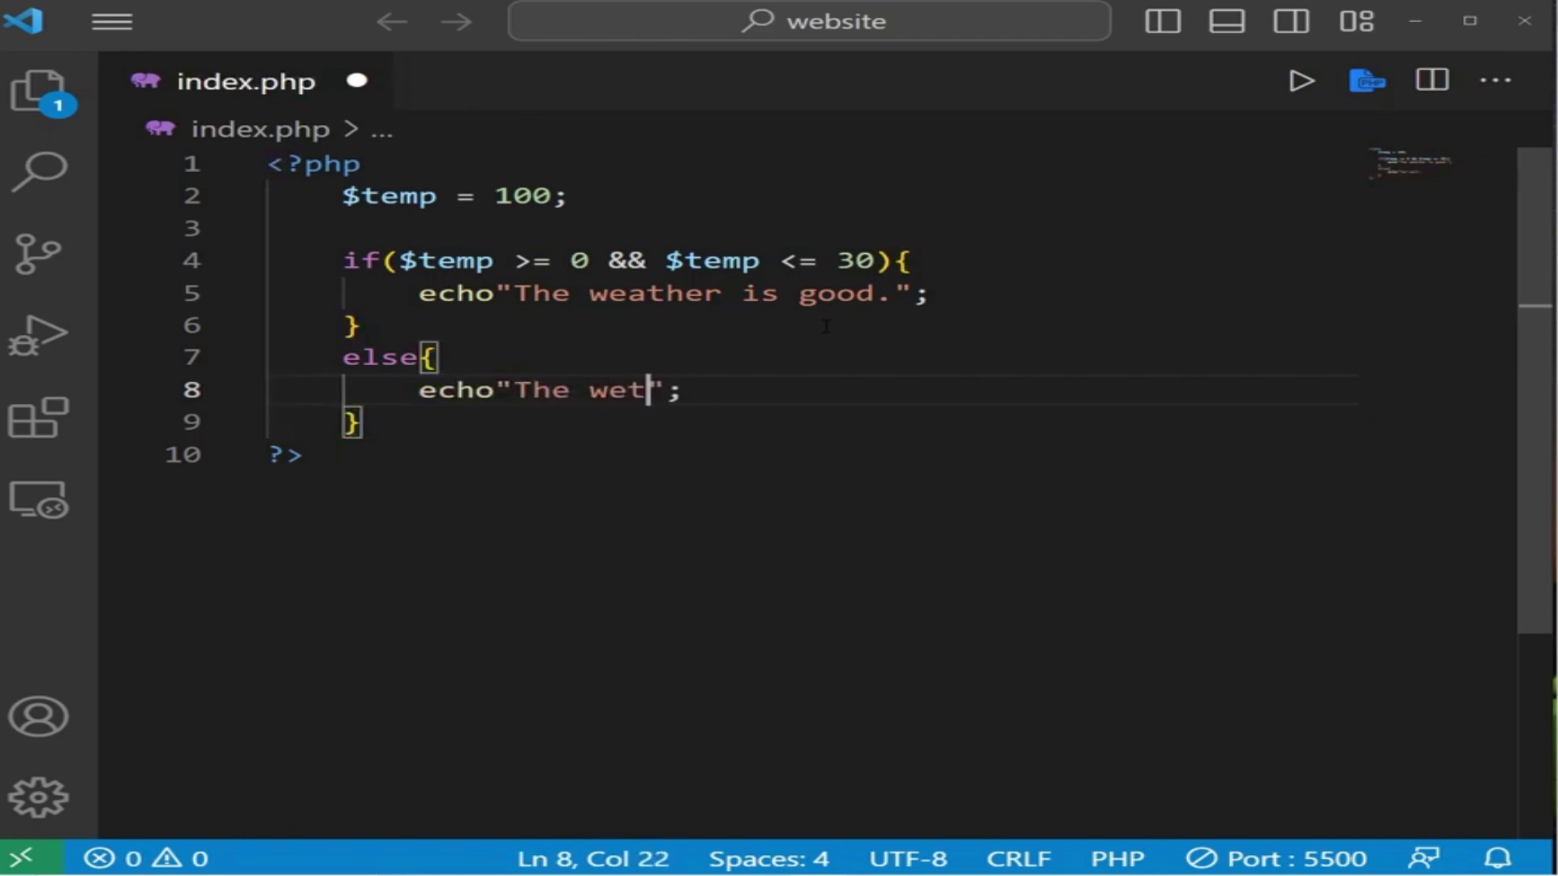
{"action": "key", "text": "BackSpace"}
{"action": "type", "text": "ather is ba"}
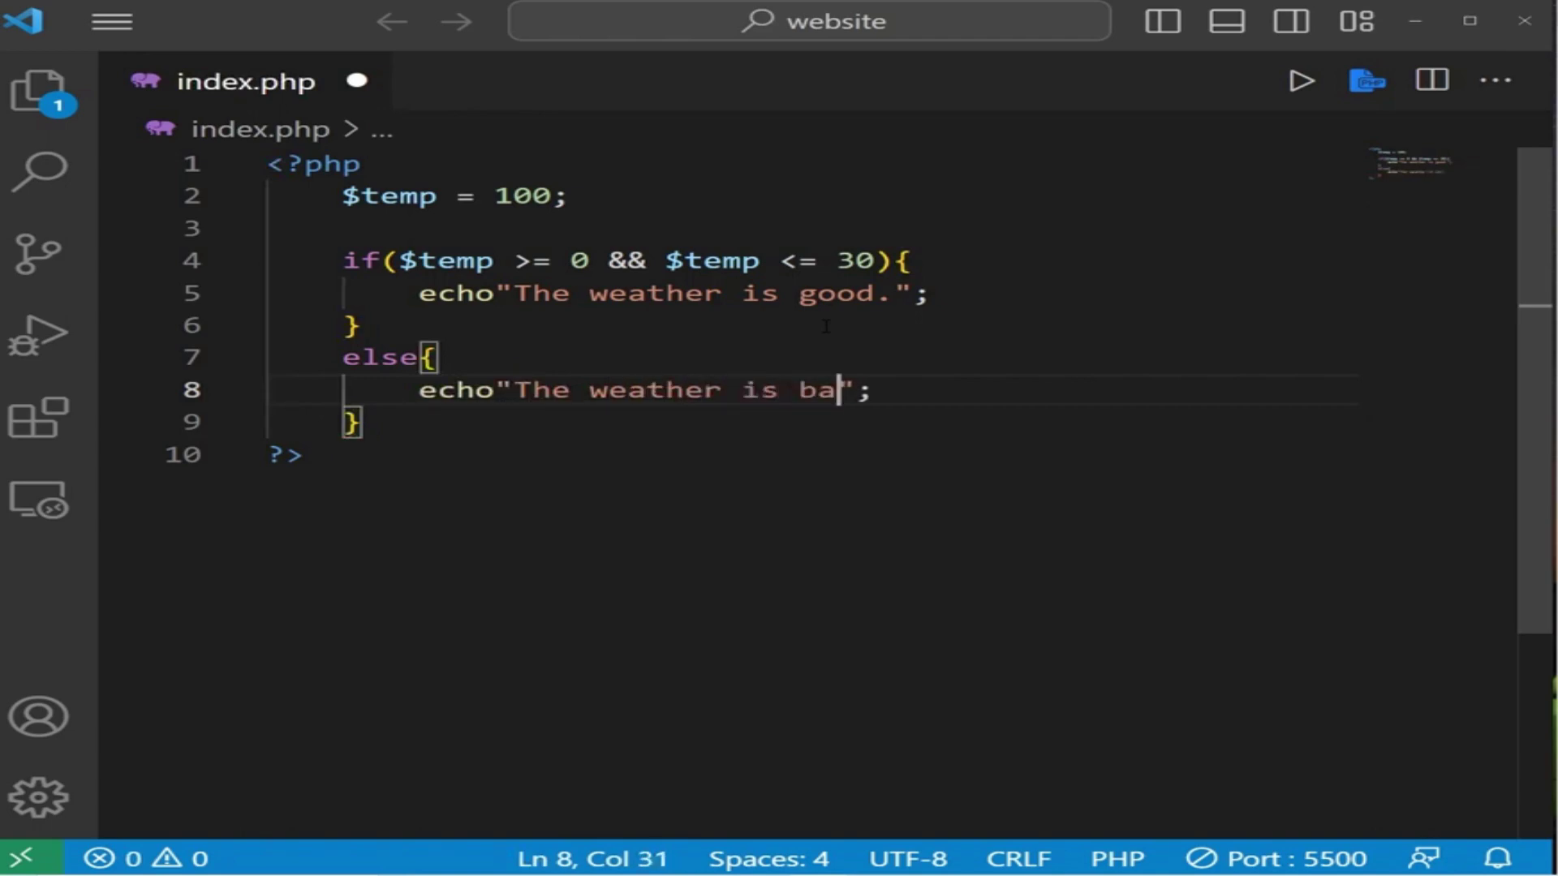
{"action": "type", "text": "d."}
- Change $temp from 100 to -10, then to 15, and save index.php
{"action": "left_click_drag", "start_coordinate": [551, 195], "coordinate": [495, 195]}
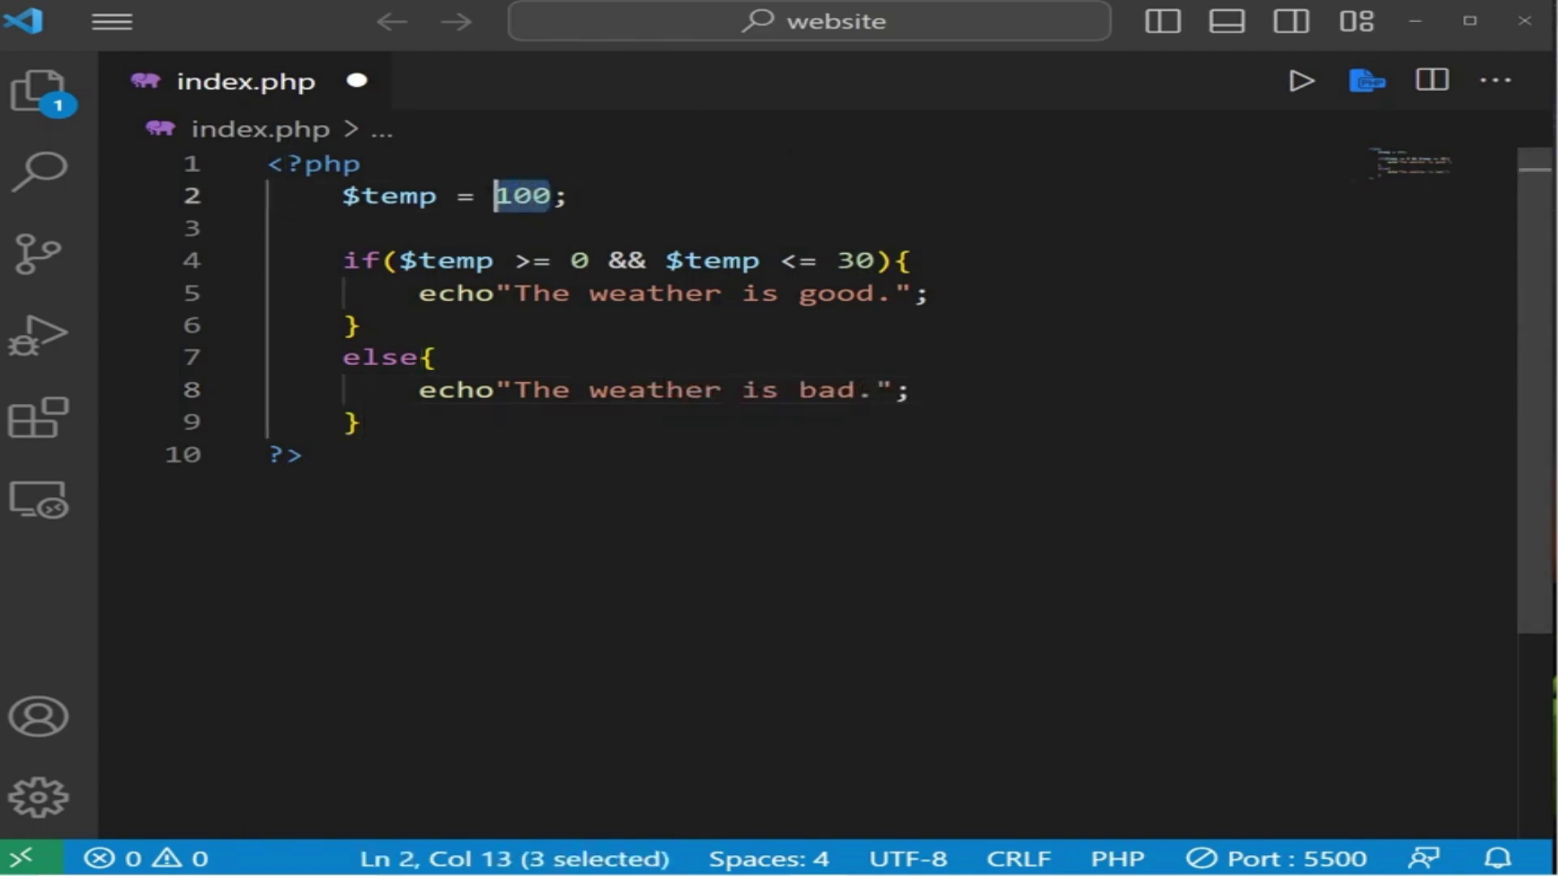
{"action": "left_click", "coordinate": [682, 331]}
{"action": "key", "text": "ctrl+s"}
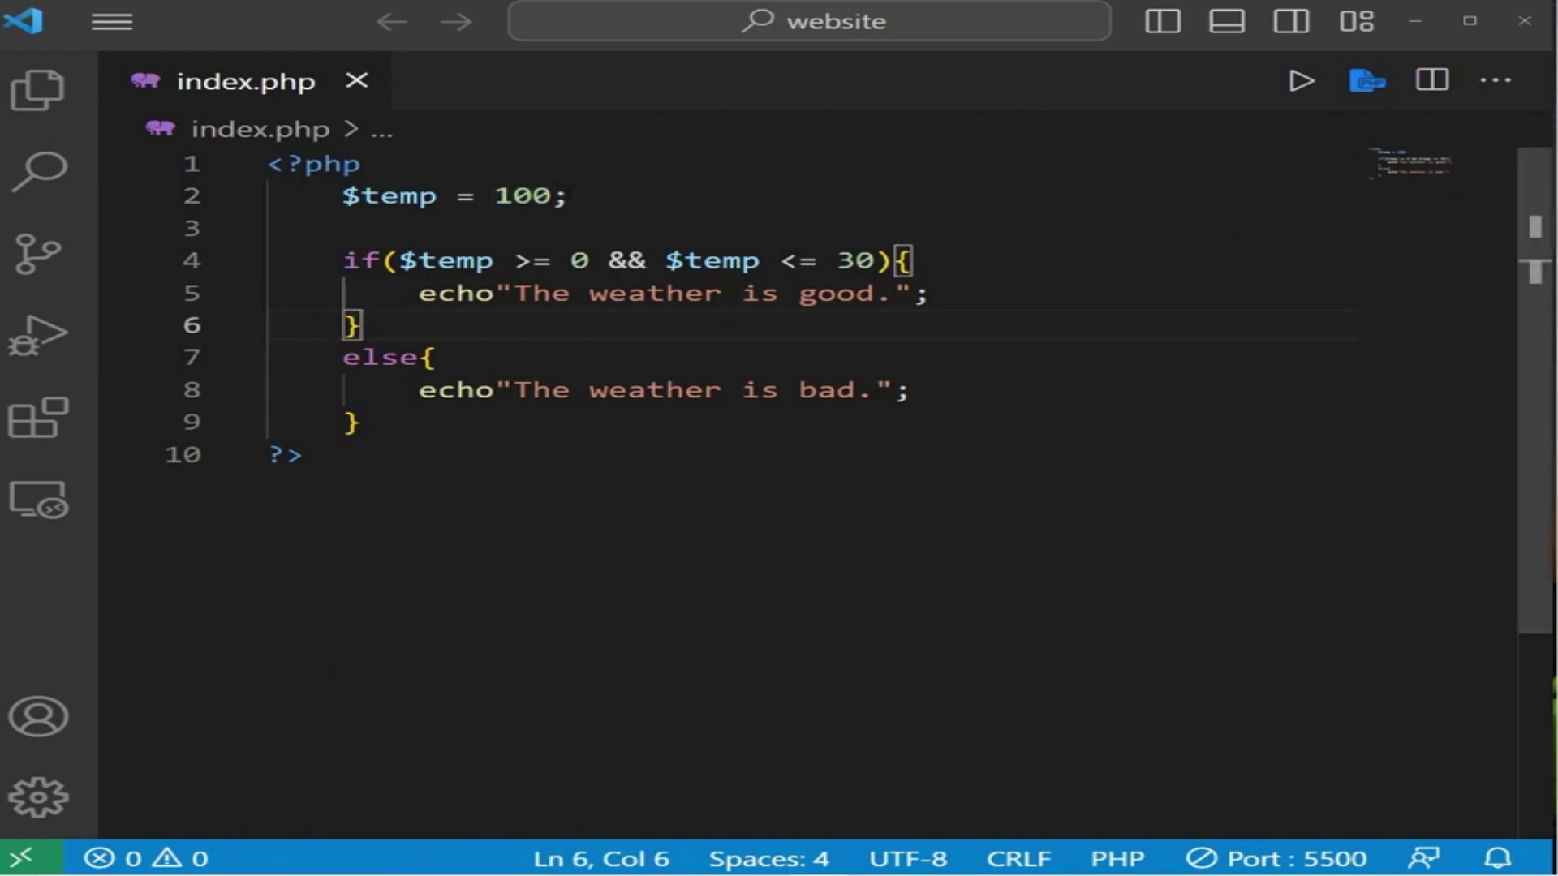
{"action": "mouse_move", "coordinate": [567, 195]}
{"action": "left_mouse_down"}
{"action": "mouse_move", "coordinate": [477, 196]}
{"action": "mouse_move", "coordinate": [496, 196]}
{"action": "left_mouse_up"}
{"action": "left_click", "coordinate": [495, 194]}
{"action": "left_click", "coordinate": [551, 195]}
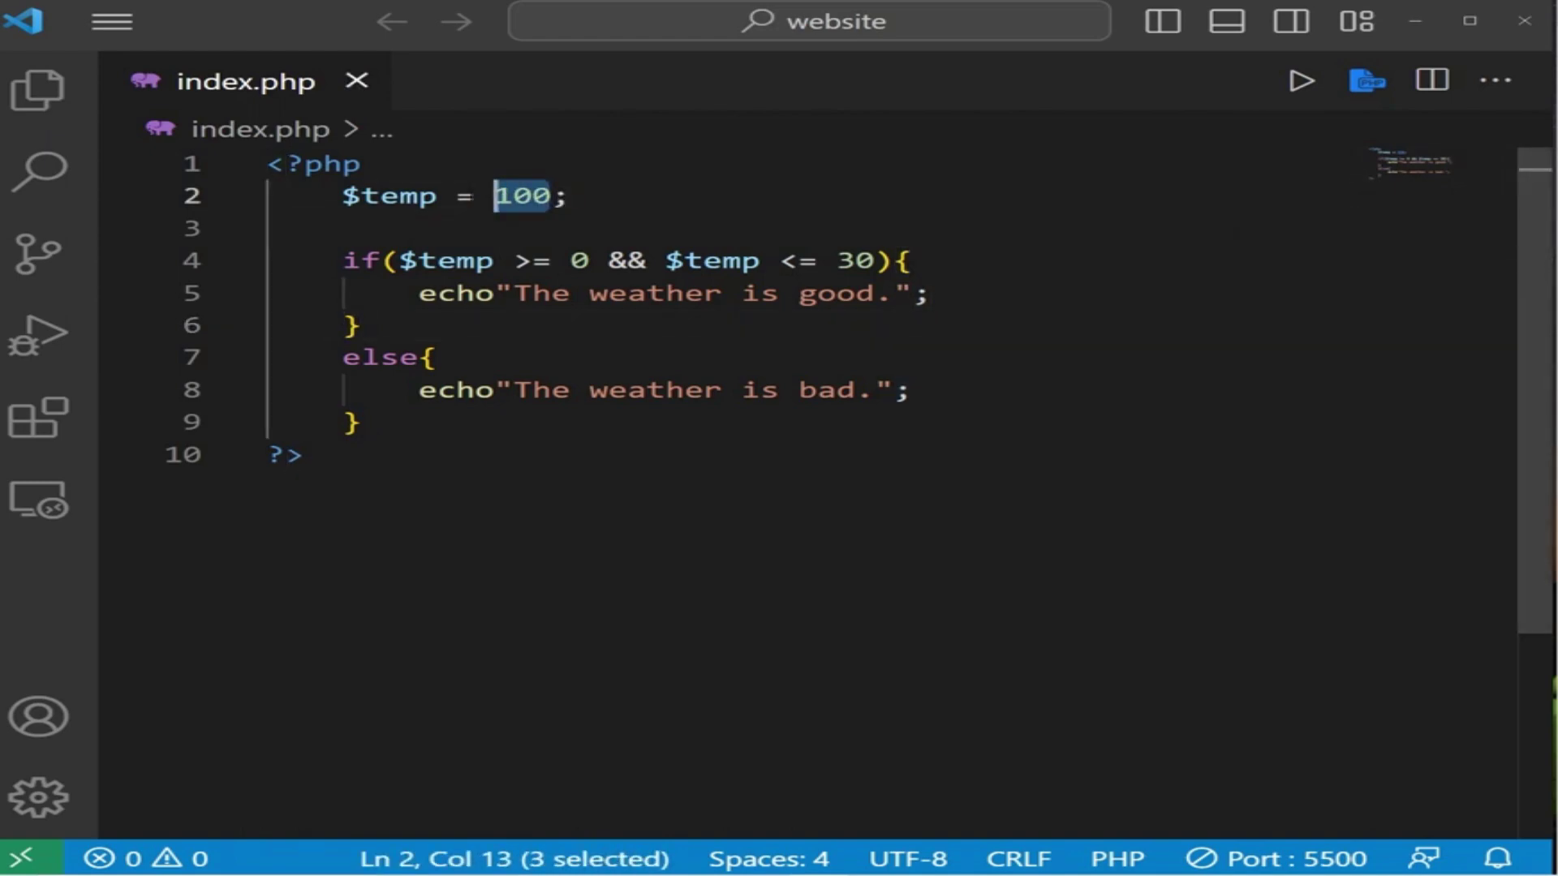
{"action": "type", "text": "-10"}
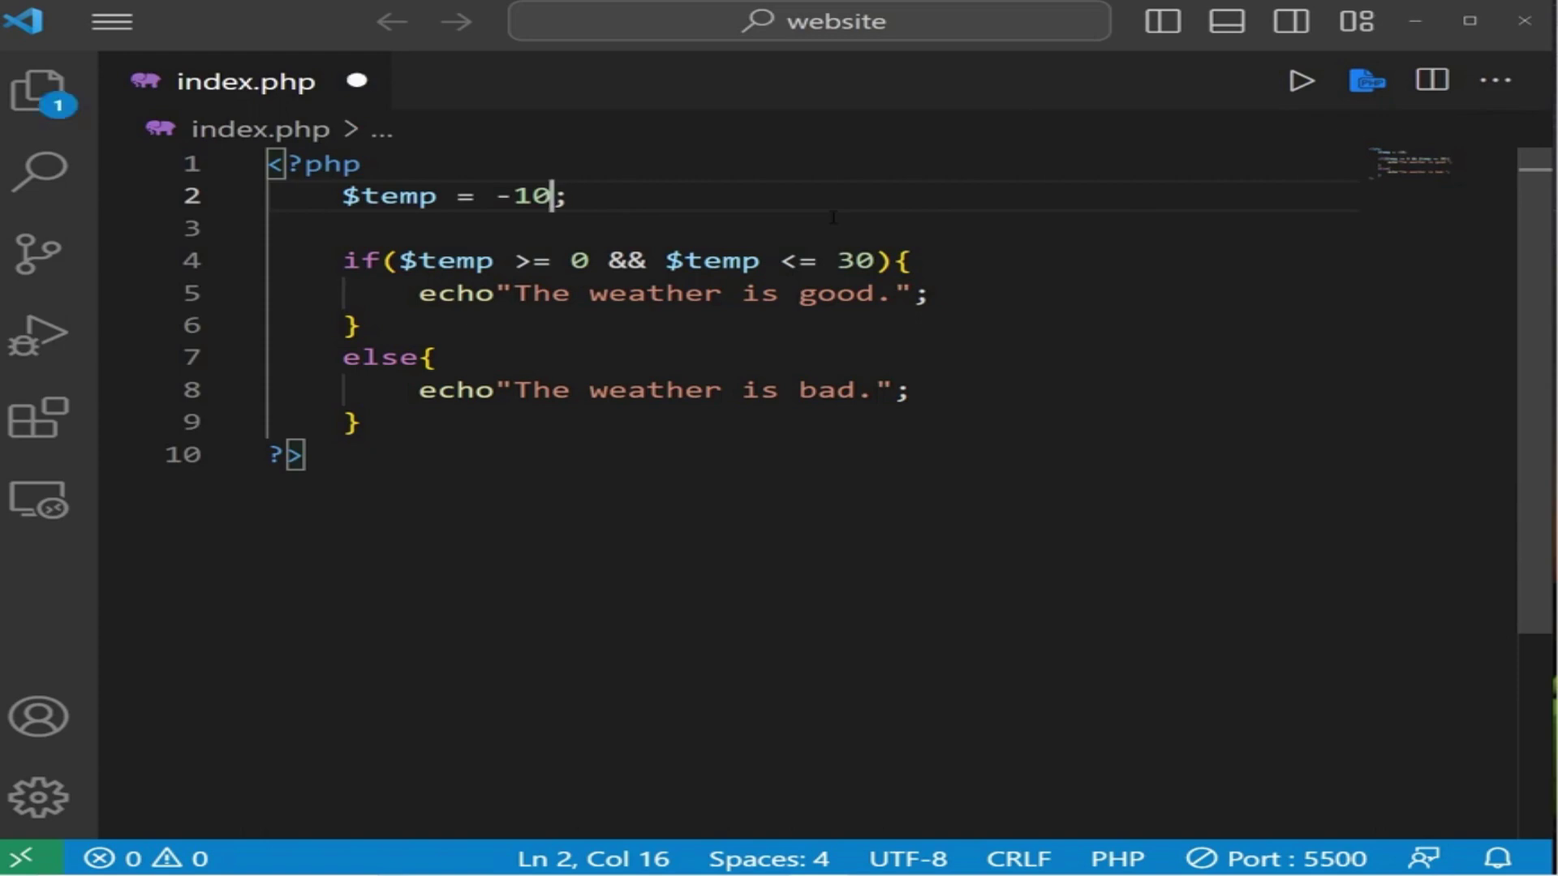
{"action": "key", "text": "BackSpace"}
{"action": "key", "text": "BackSpace"}
{"action": "key", "text": "BackSpace"}
{"action": "type", "text": "15"}
{"action": "key", "text": "ctrl+s"}
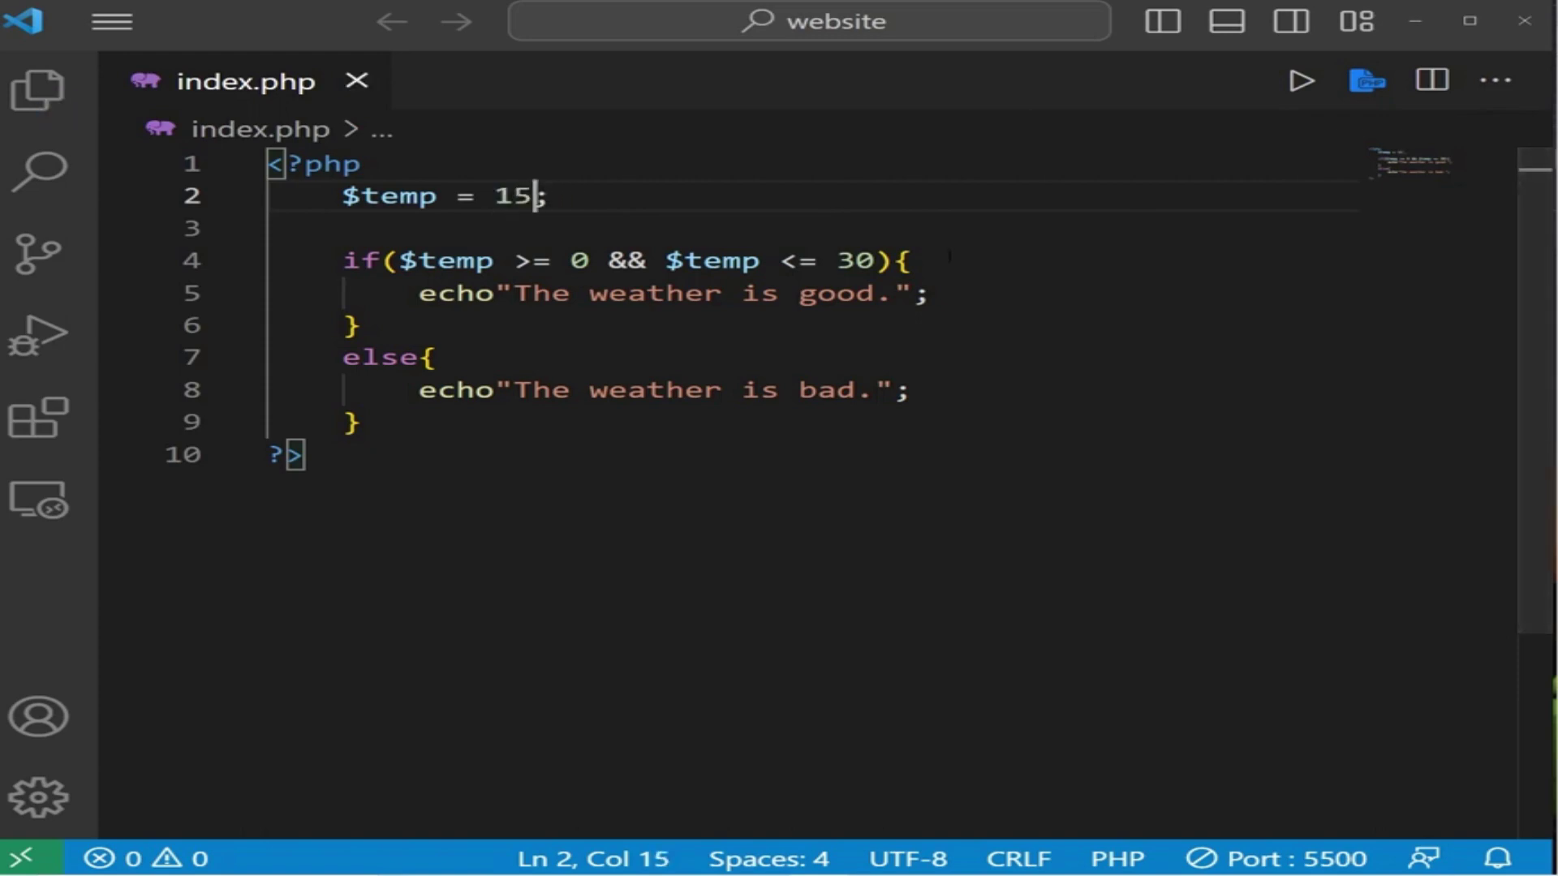
- Highlight the value 15, $temp >= 0, $temp <= 30 and the && operator
{"action": "double_click", "coordinate": [512, 196]}
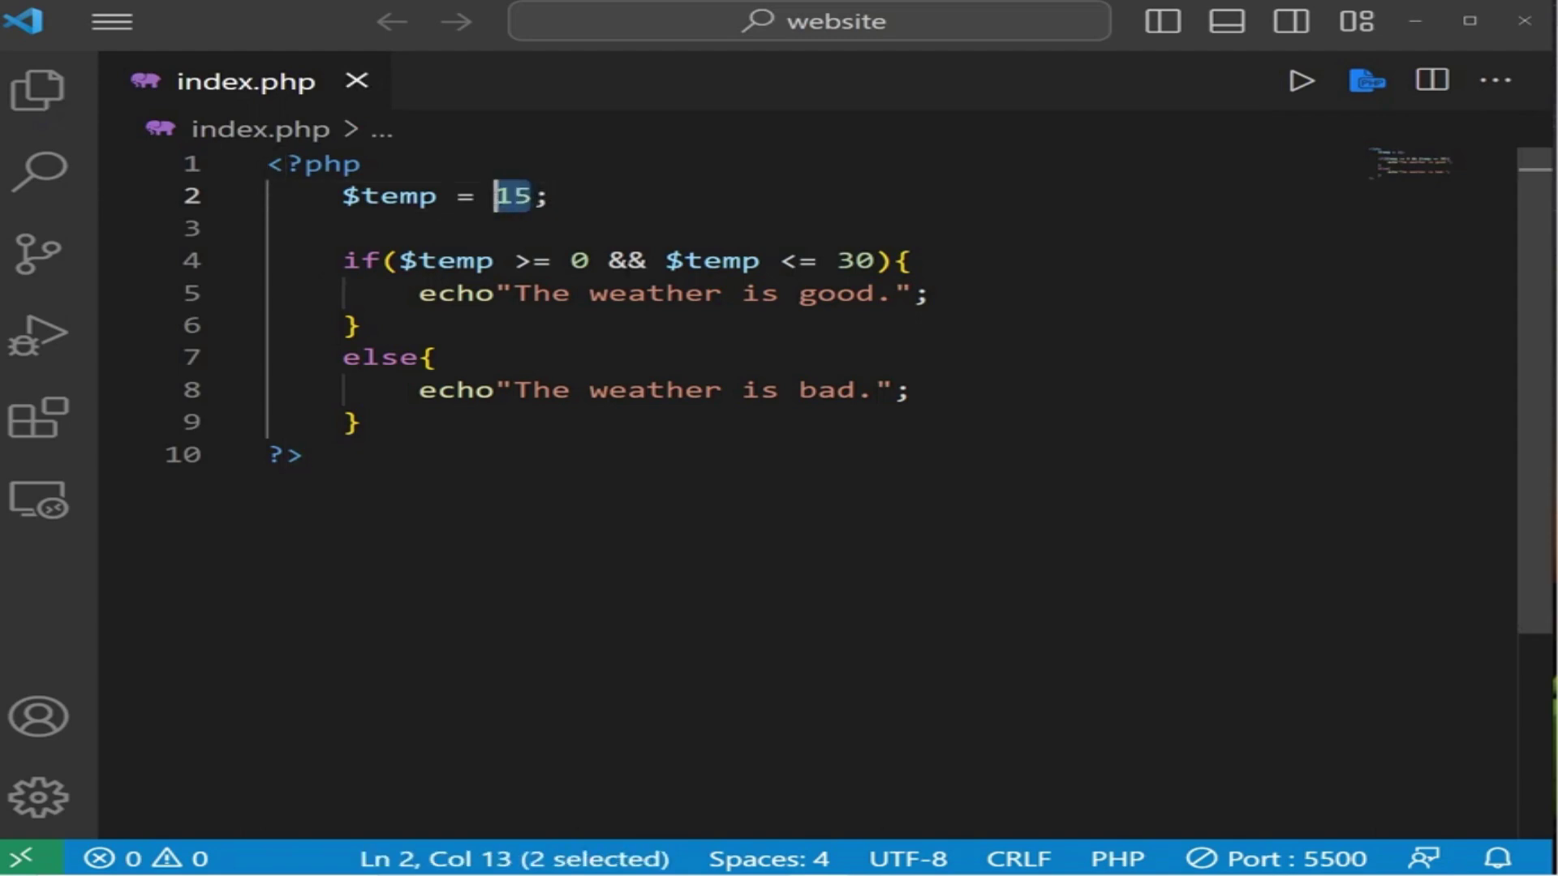
{"action": "left_click", "coordinate": [627, 260]}
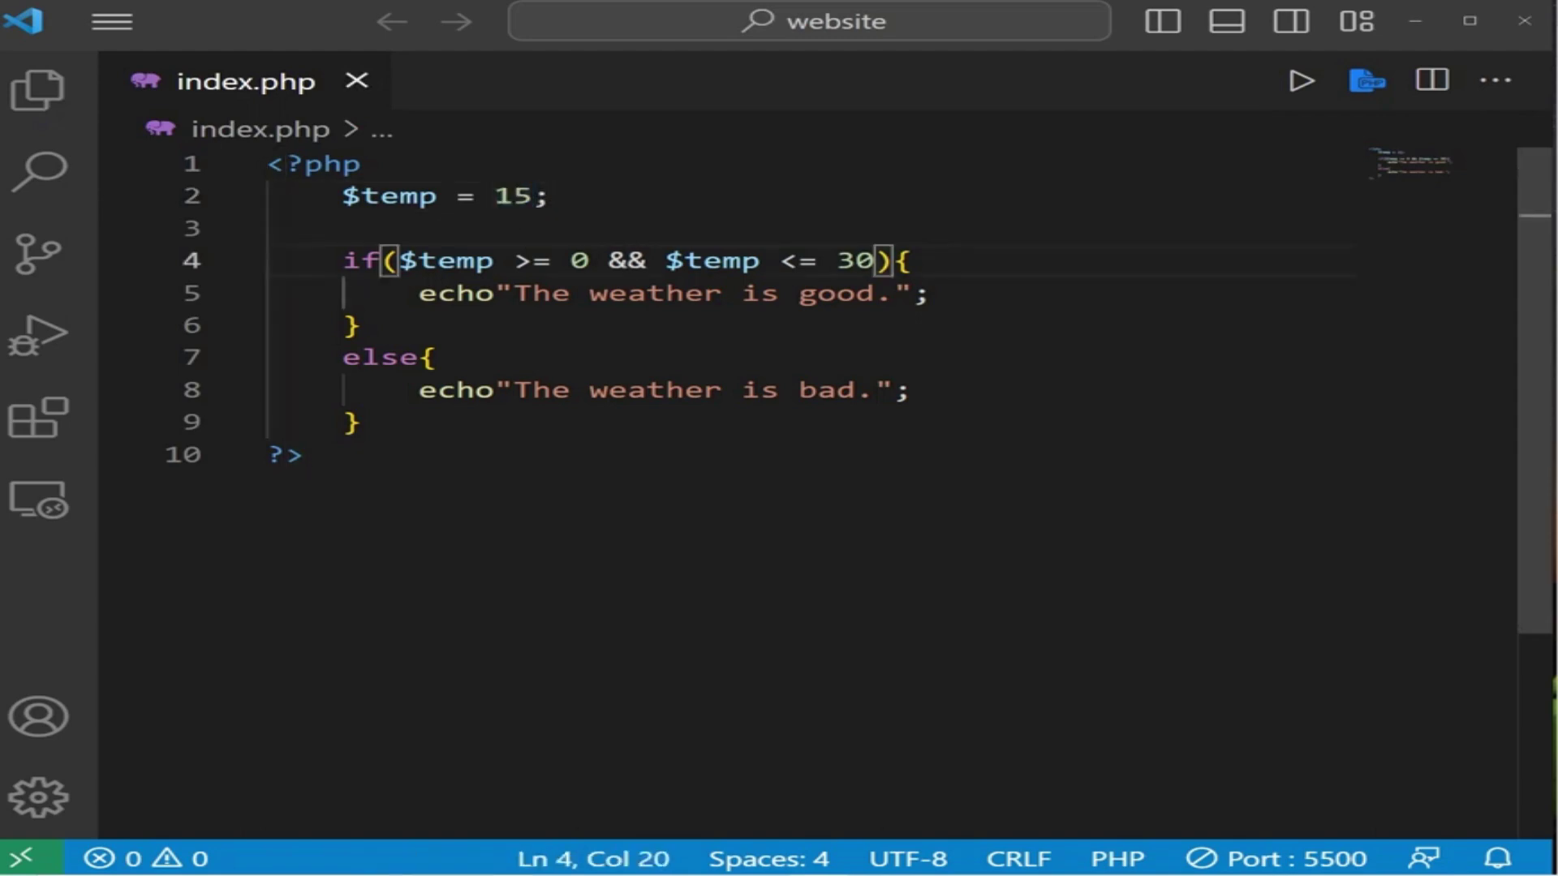
{"action": "left_click_drag", "start_coordinate": [589, 261], "coordinate": [401, 261]}
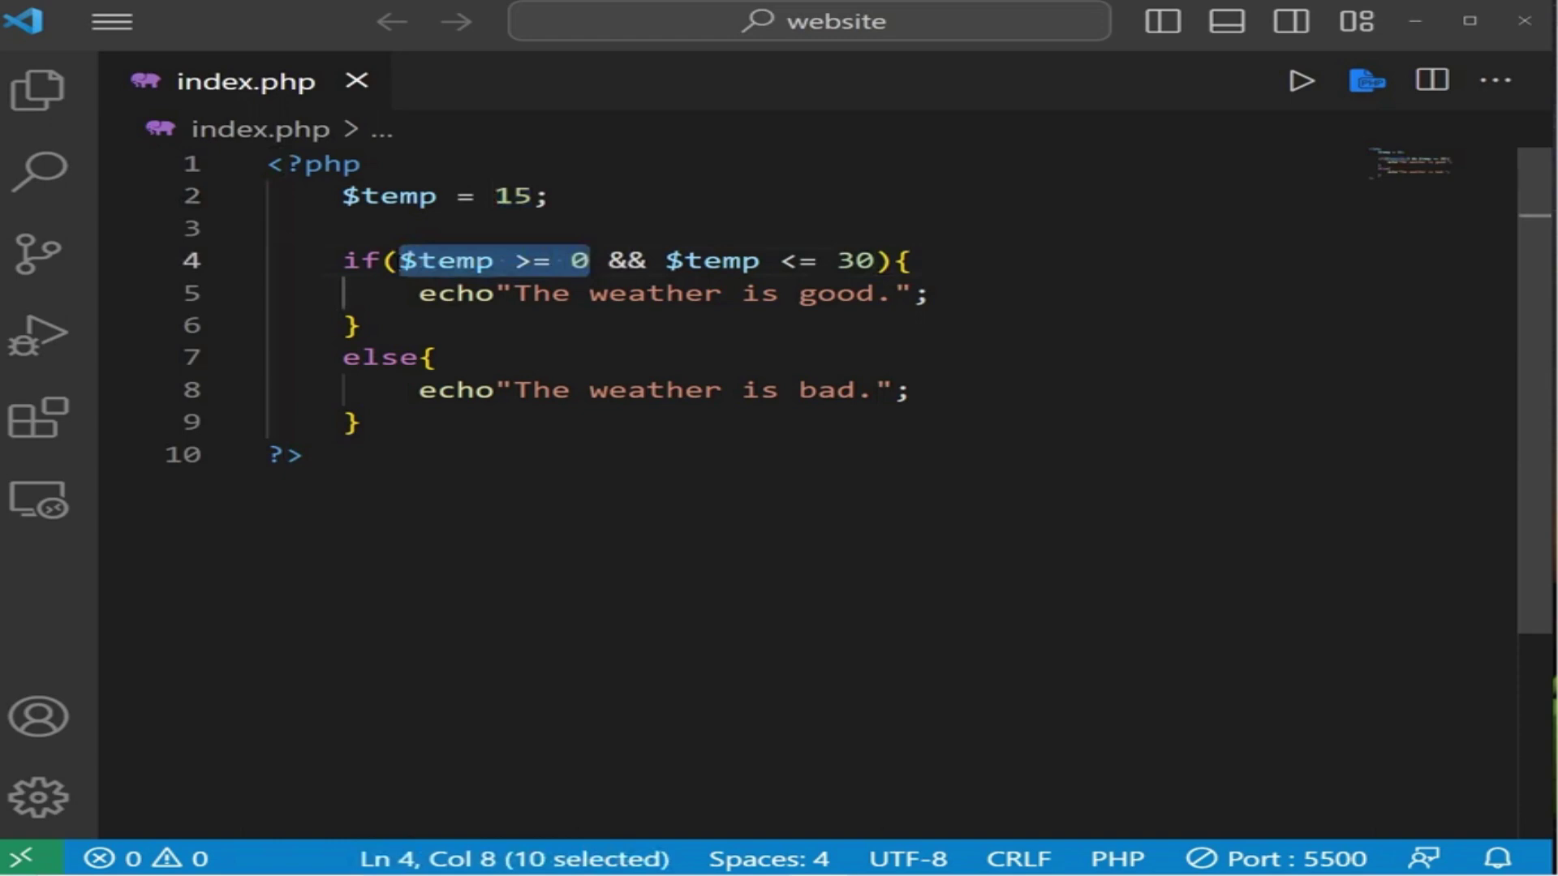
{"action": "left_click", "coordinate": [648, 260]}
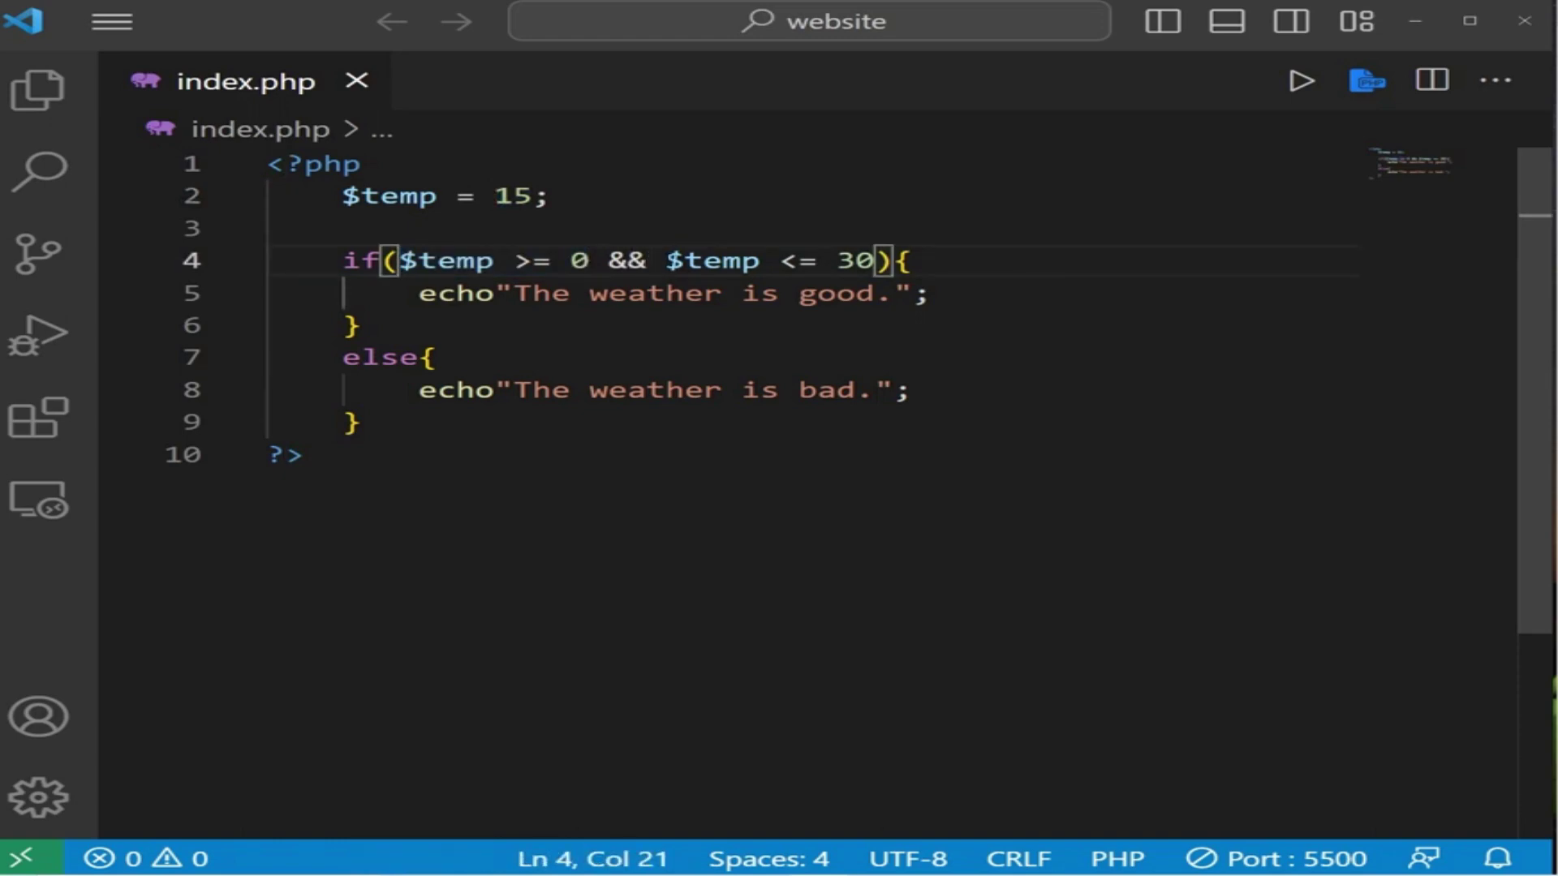
{"action": "left_click_drag", "start_coordinate": [666, 259], "coordinate": [873, 259]}
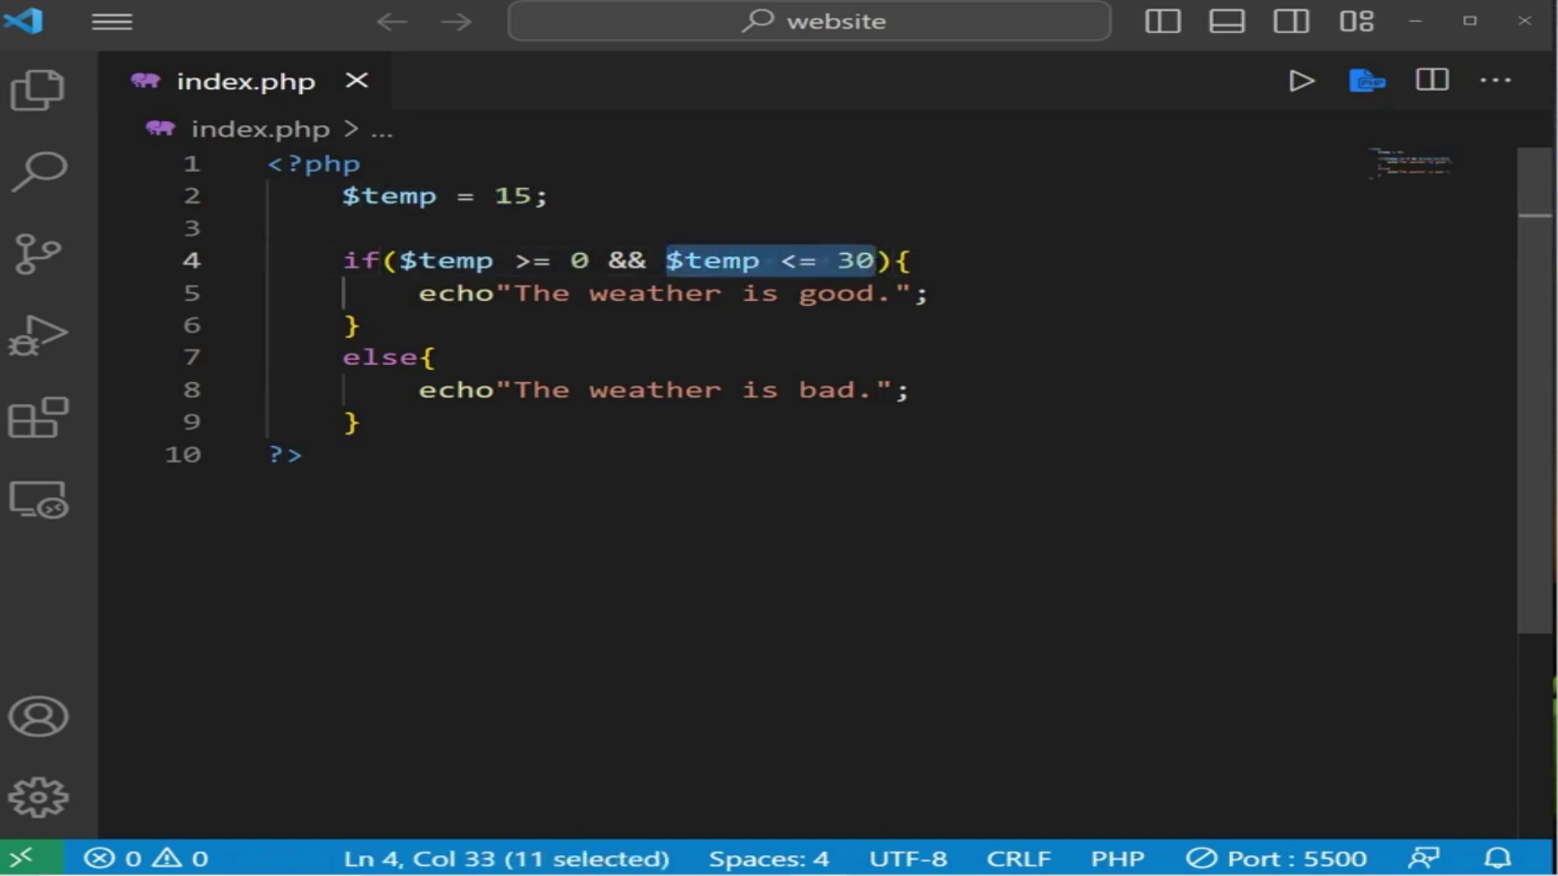
{"action": "left_click_drag", "start_coordinate": [645, 259], "coordinate": [610, 259]}
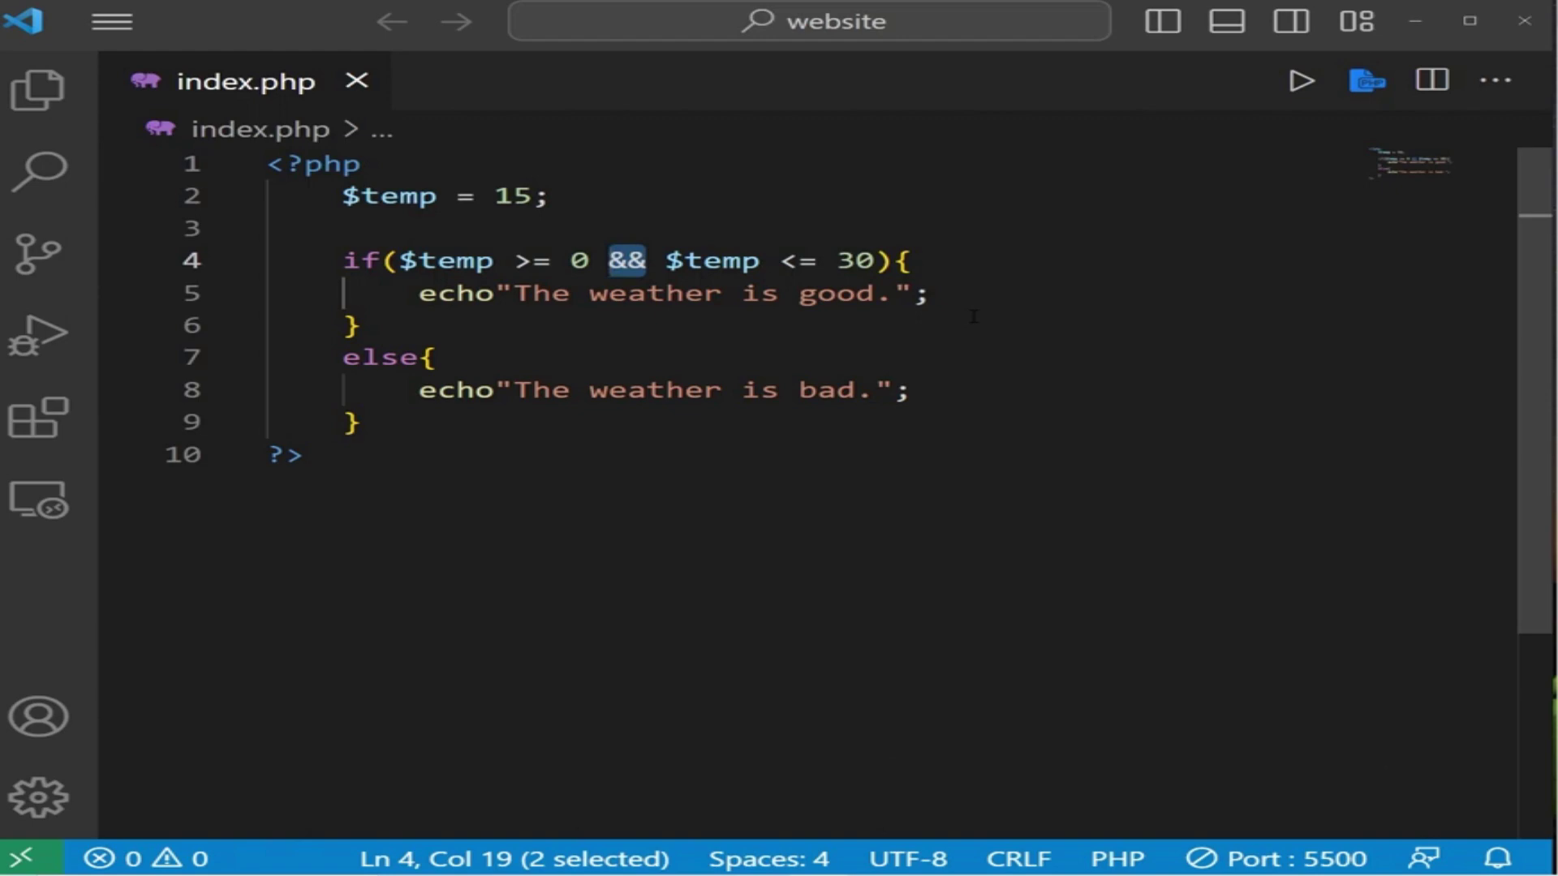
{"action": "type", "text": "||"}
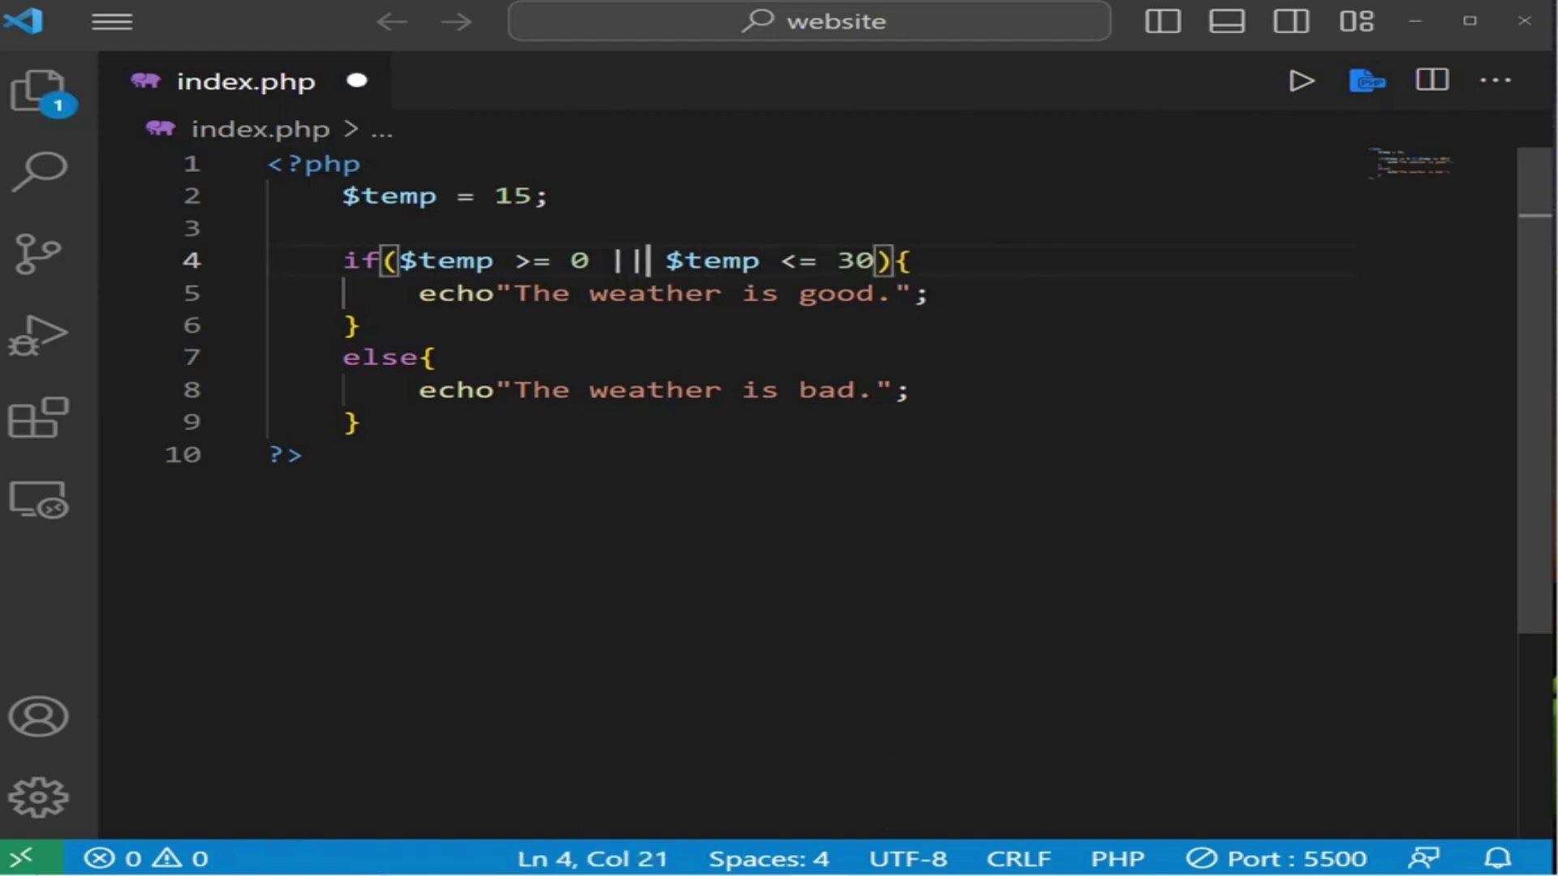
- Replace && with || between $temp >= 0 and $temp <= 30 on line 4
{"action": "left_click_drag", "start_coordinate": [589, 259], "coordinate": [402, 260]}
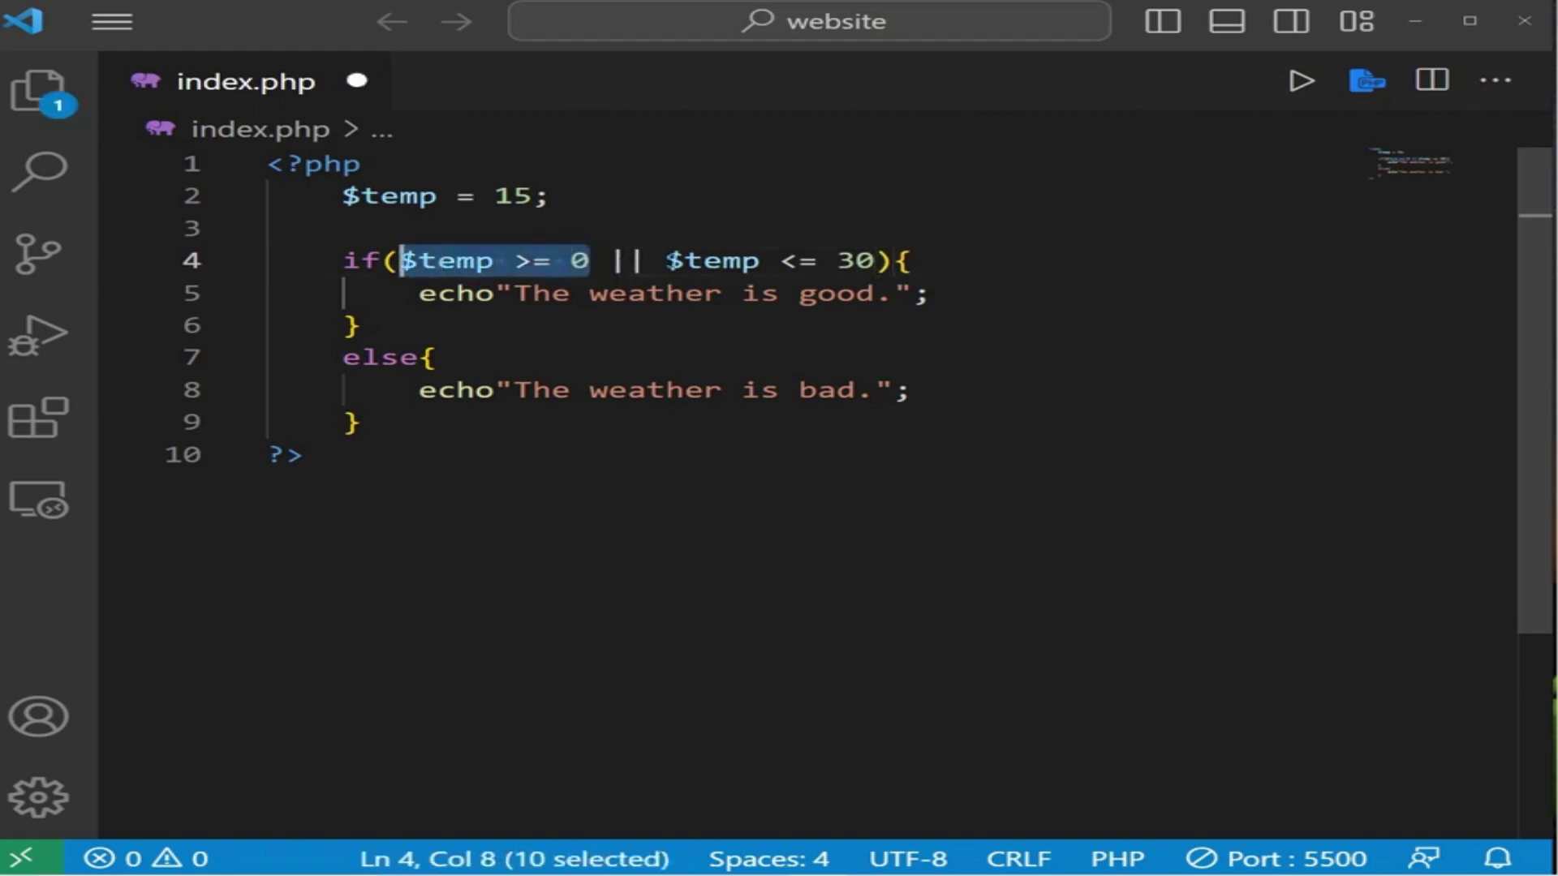
{"action": "left_click_drag", "start_coordinate": [667, 259], "coordinate": [877, 260]}
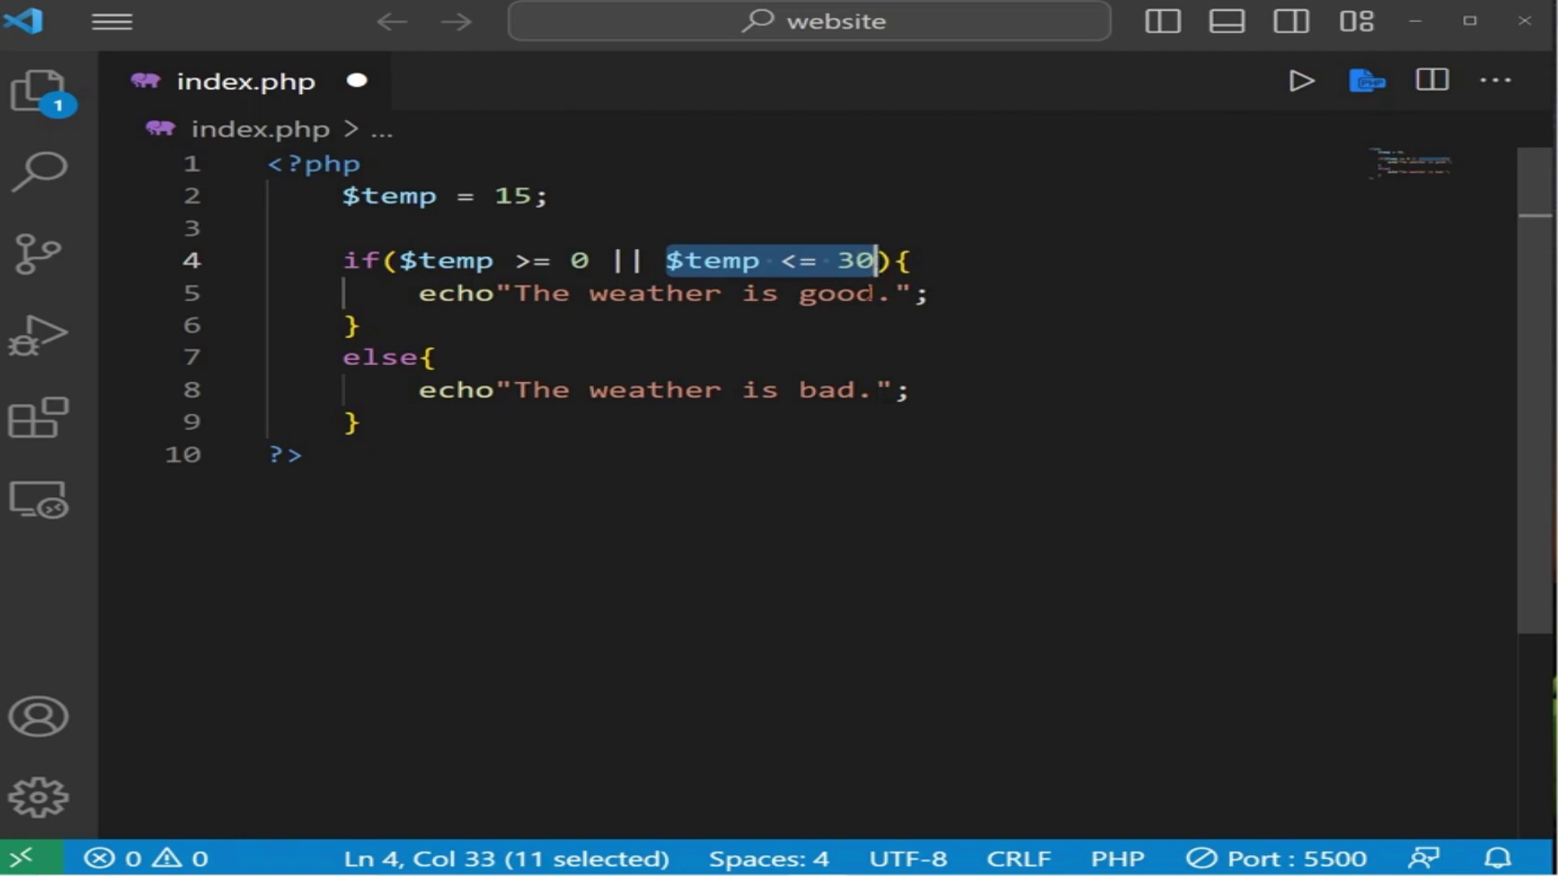
{"action": "left_click", "coordinate": [671, 322]}
{"action": "left_click_drag", "start_coordinate": [645, 259], "coordinate": [612, 259]}
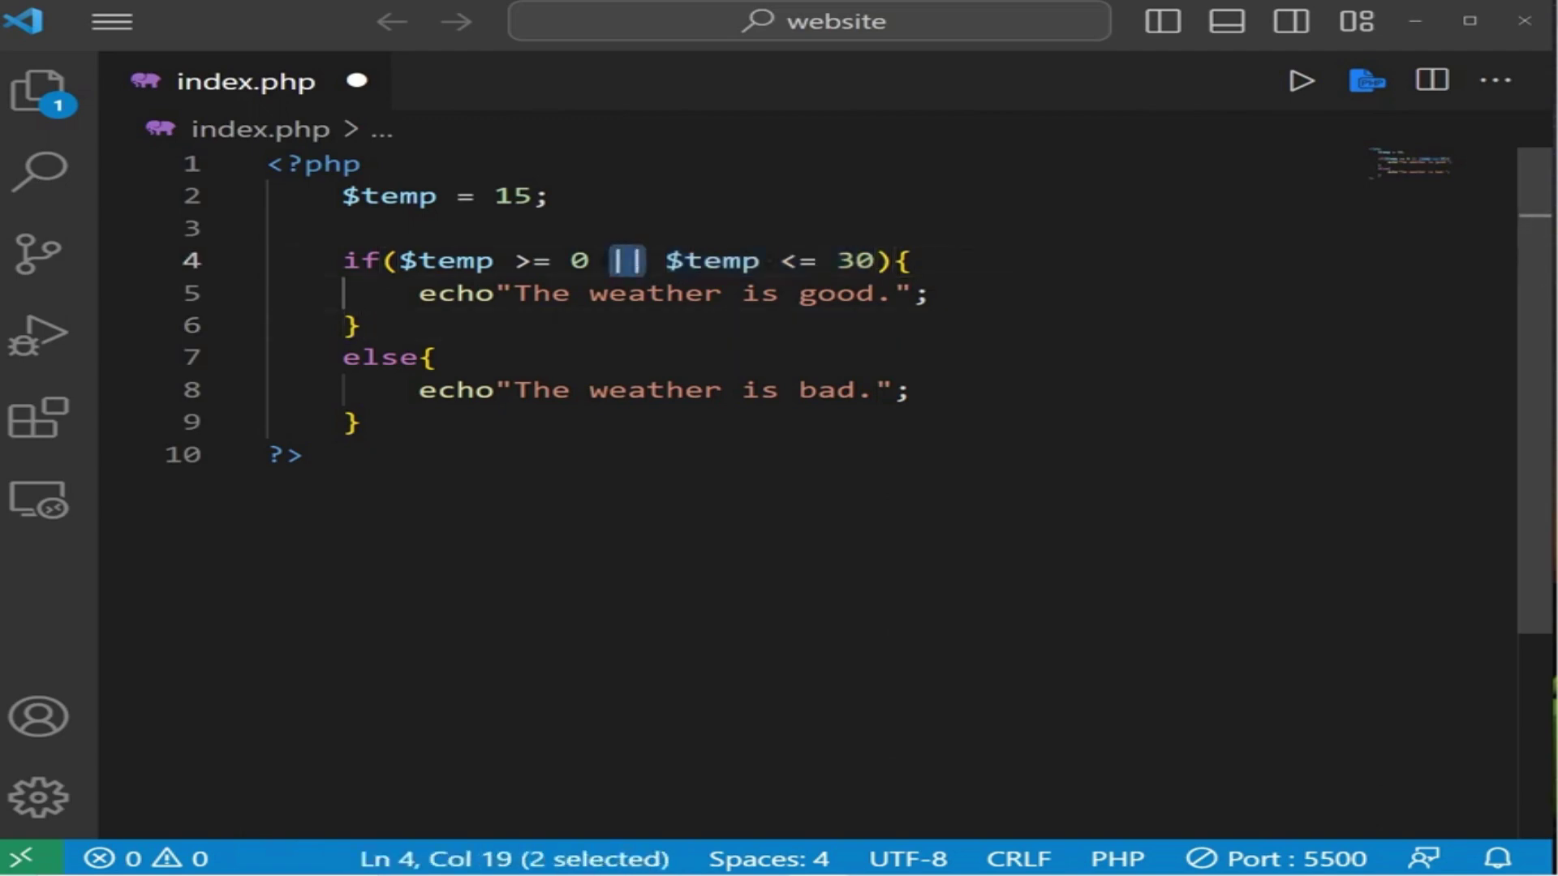
{"action": "left_click", "coordinate": [681, 347]}
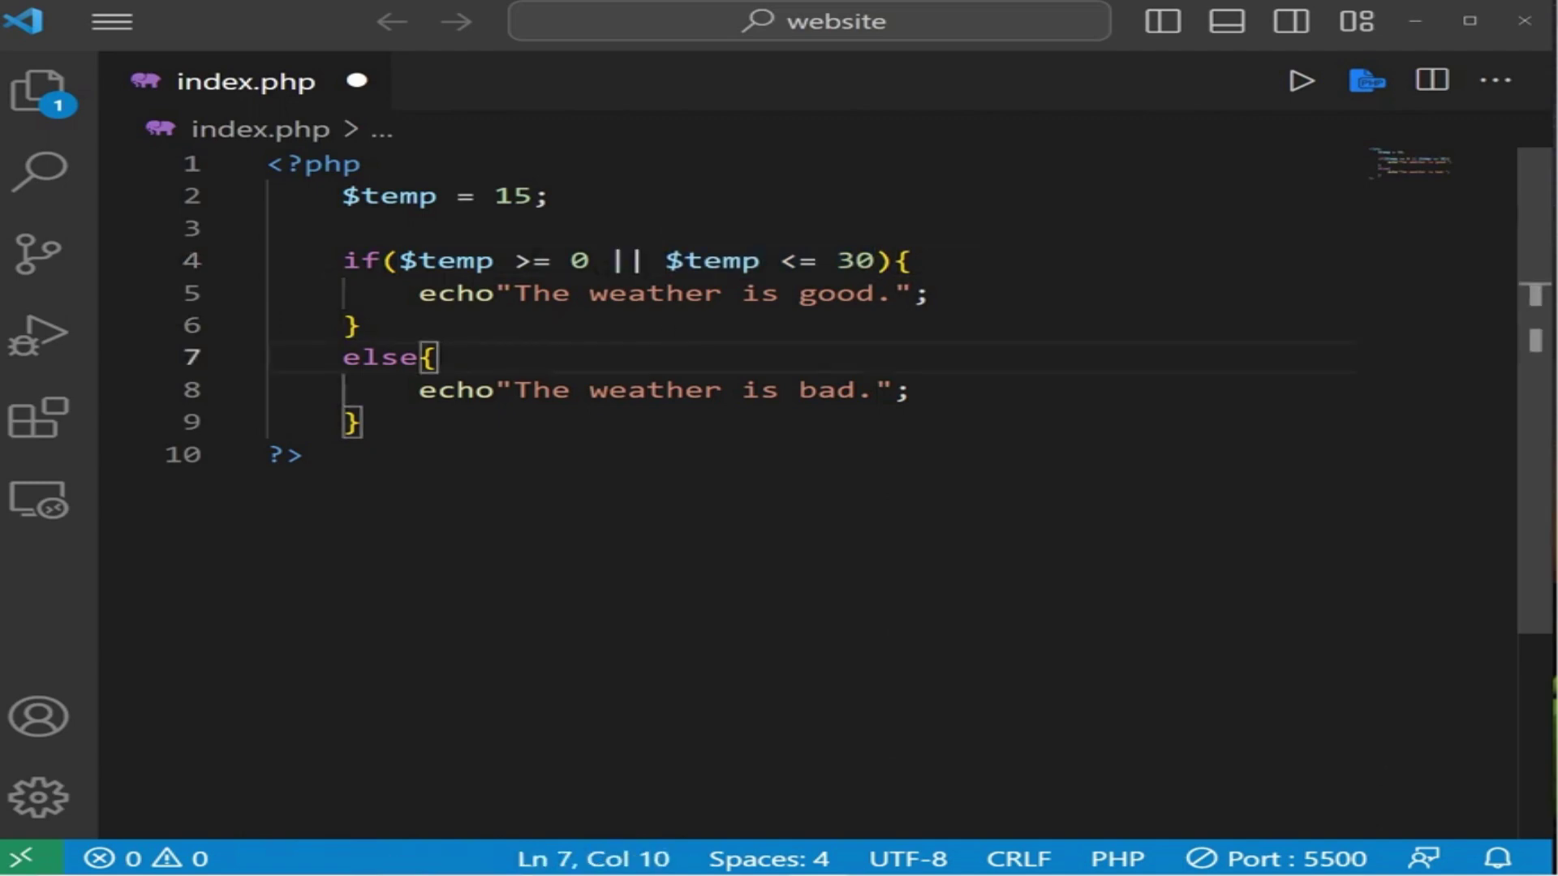
- Rewrite the condition as $temp < 0 || $temp > 30 and swap the good/bad messages
{"action": "left_click_drag", "start_coordinate": [590, 260], "coordinate": [513, 259]}
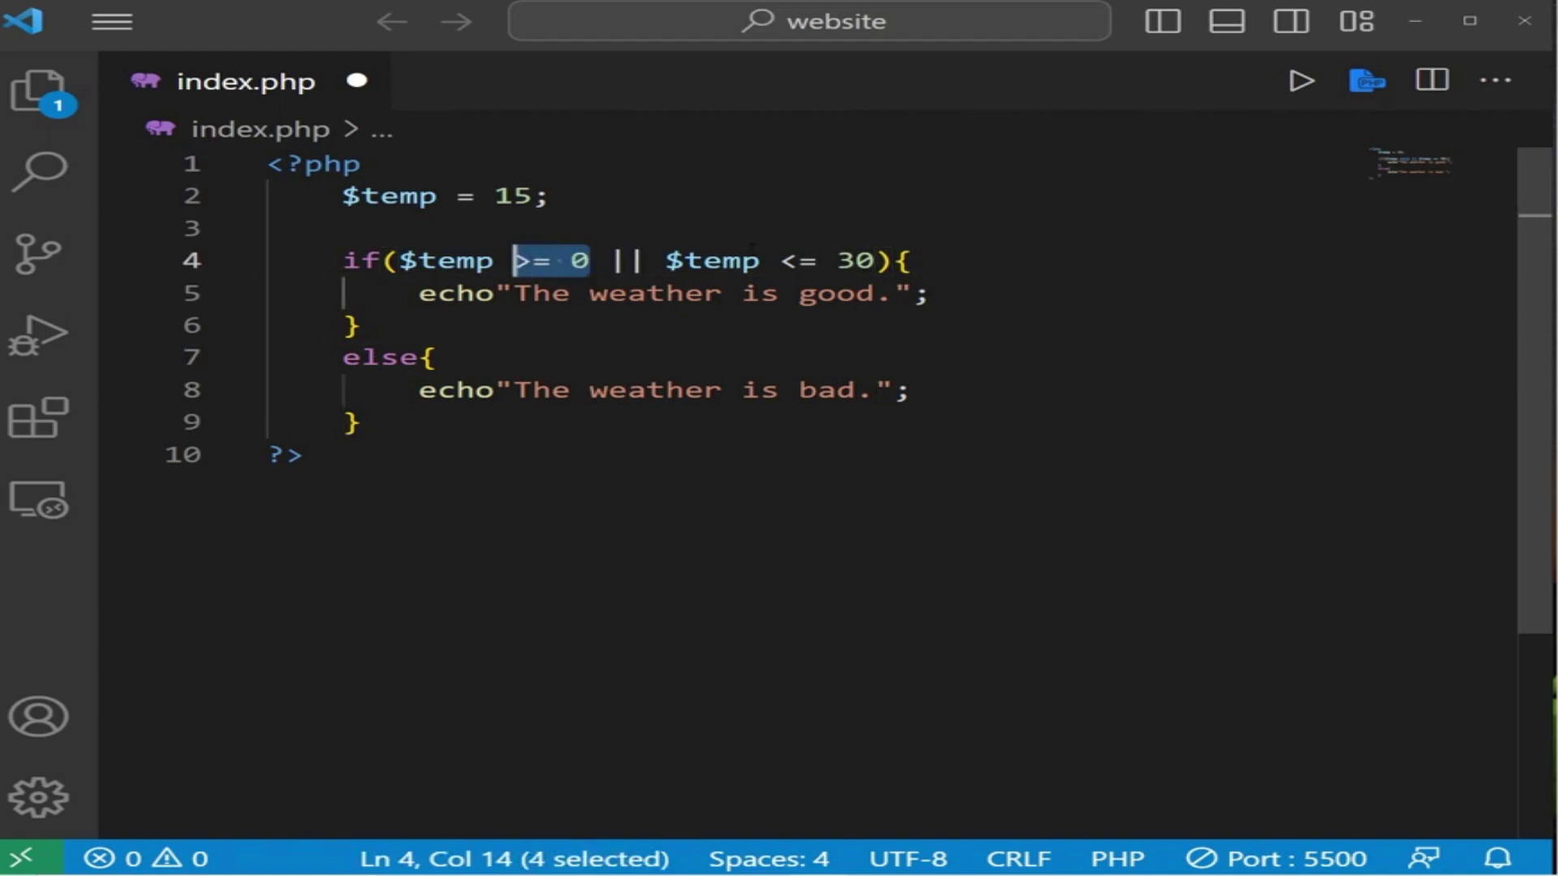
{"action": "type", "text": "< 0"}
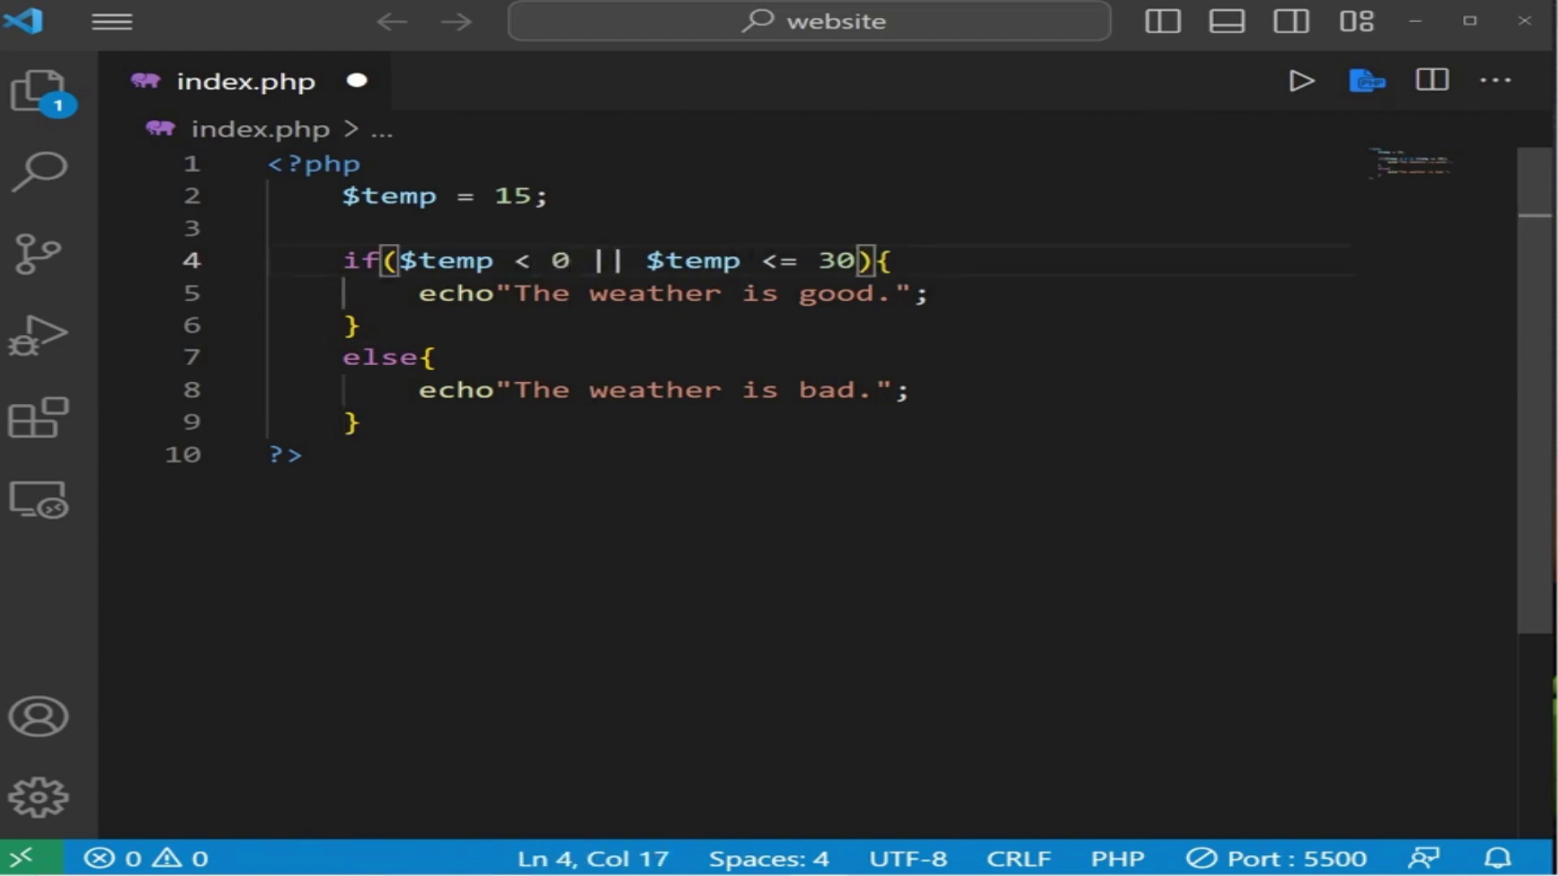
{"action": "left_click", "coordinate": [628, 260]}
{"action": "left_click_drag", "start_coordinate": [628, 259], "coordinate": [589, 260]}
{"action": "left_click", "coordinate": [760, 260]}
{"action": "left_click", "coordinate": [816, 259]}
{"action": "key", "text": "BackSpace"}
{"action": "key", "text": "BackSpace"}
{"action": "key", "text": "BackSpace"}
{"action": "type", "text": ">"}
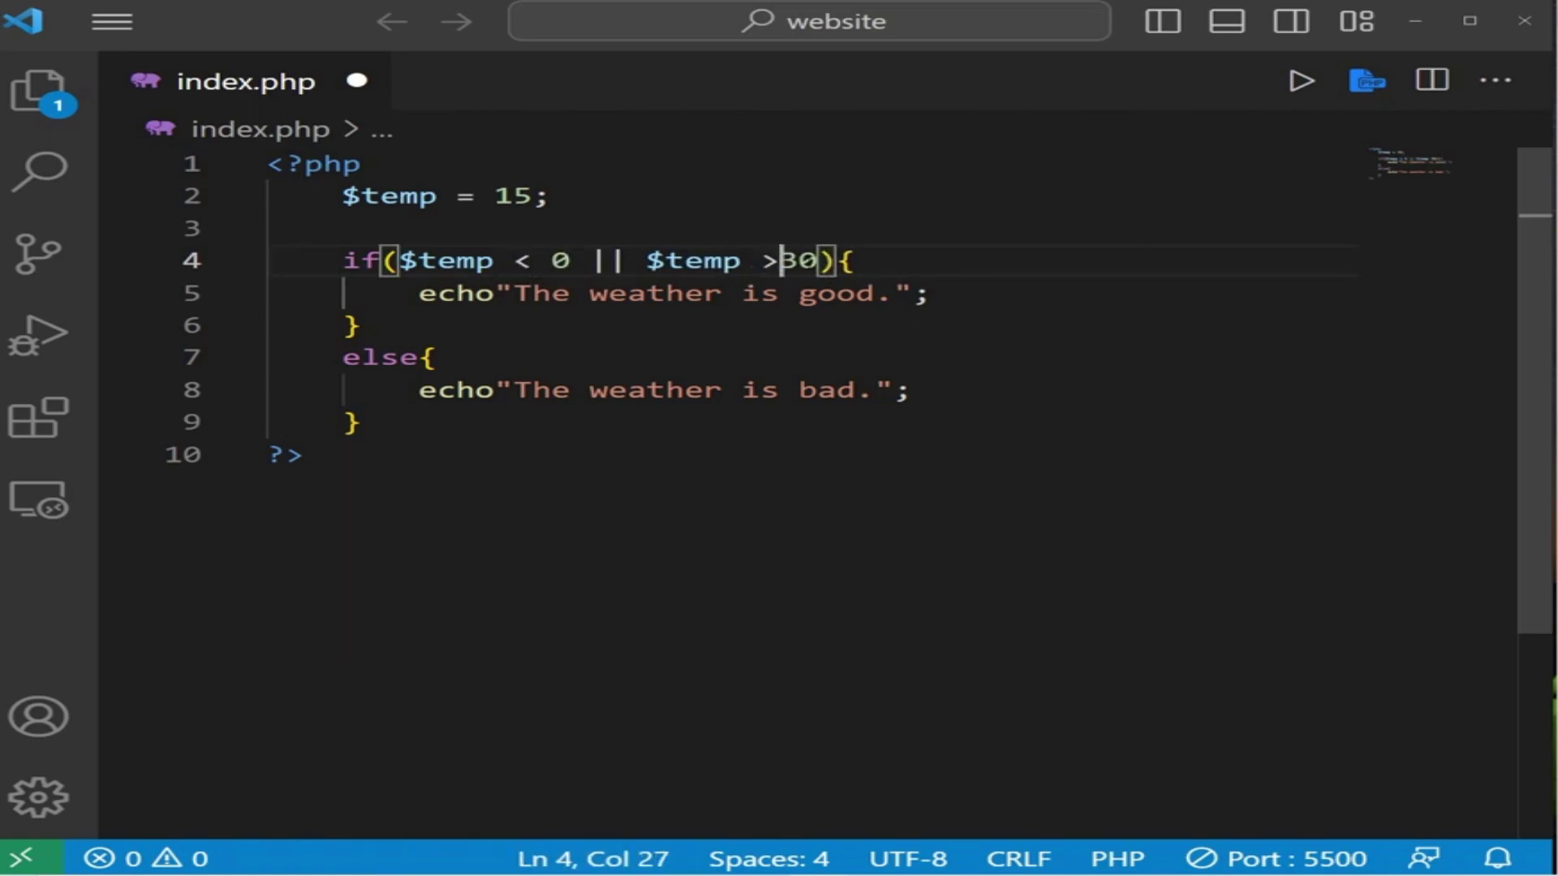
{"action": "double_click", "coordinate": [827, 292]}
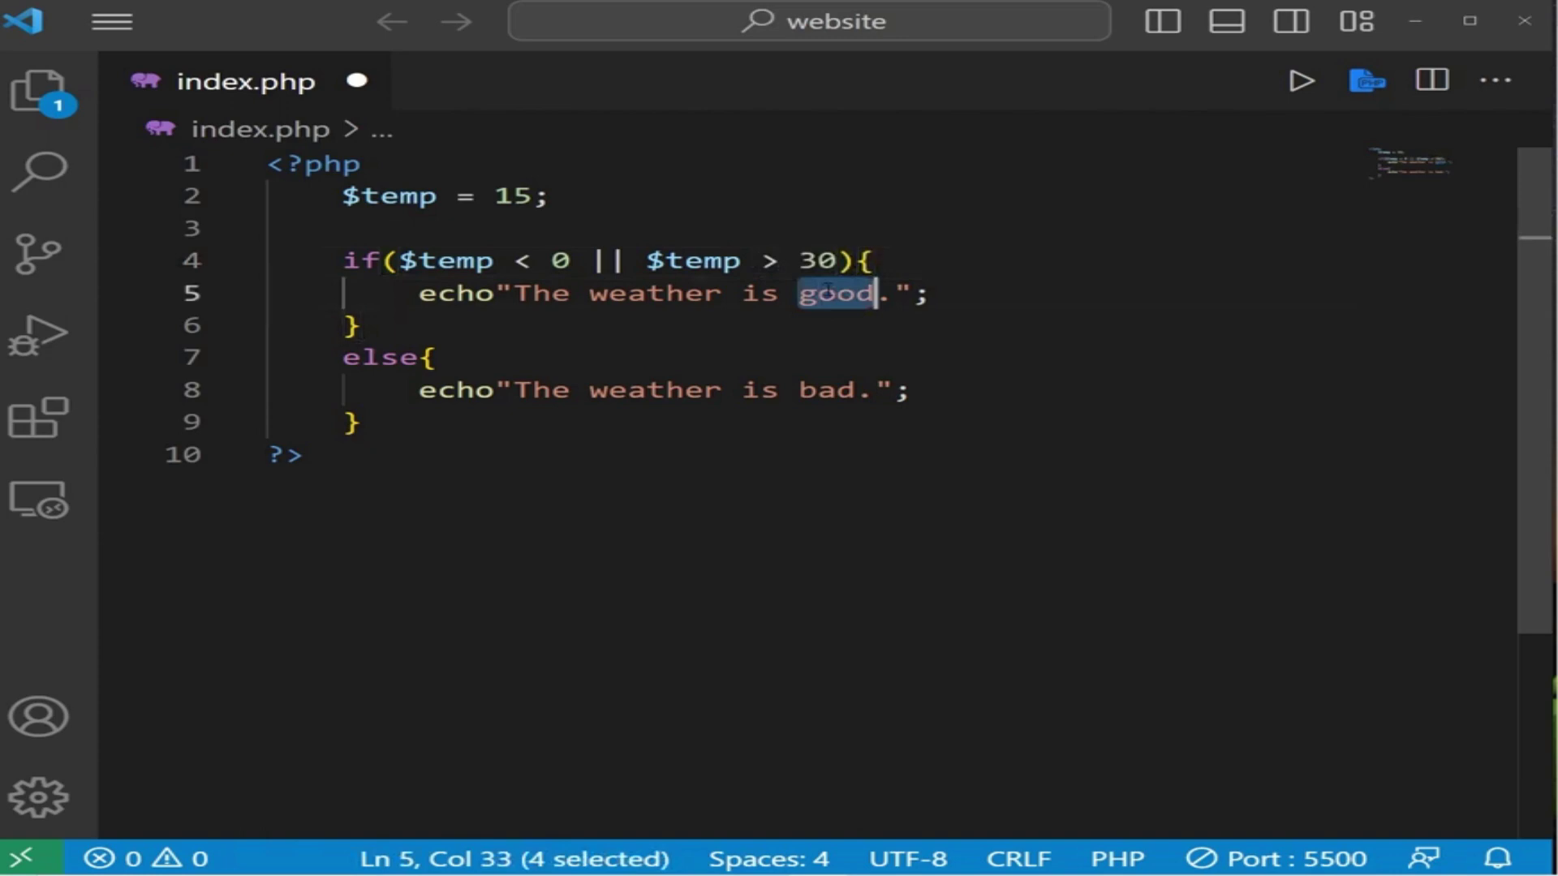
{"action": "type", "text": "bad"}
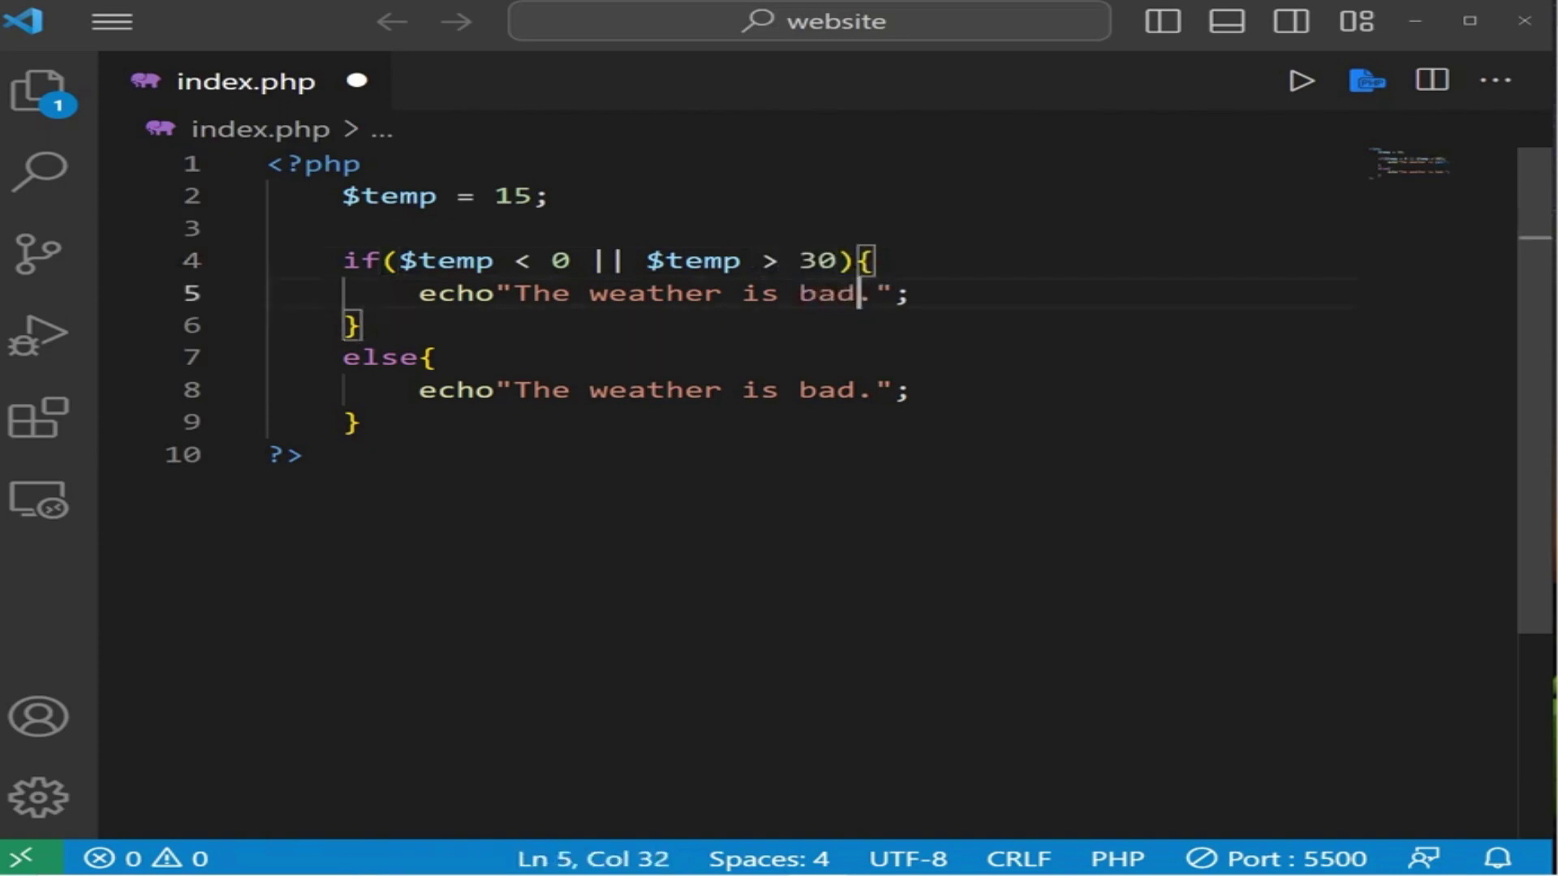
{"action": "double_click", "coordinate": [840, 390]}
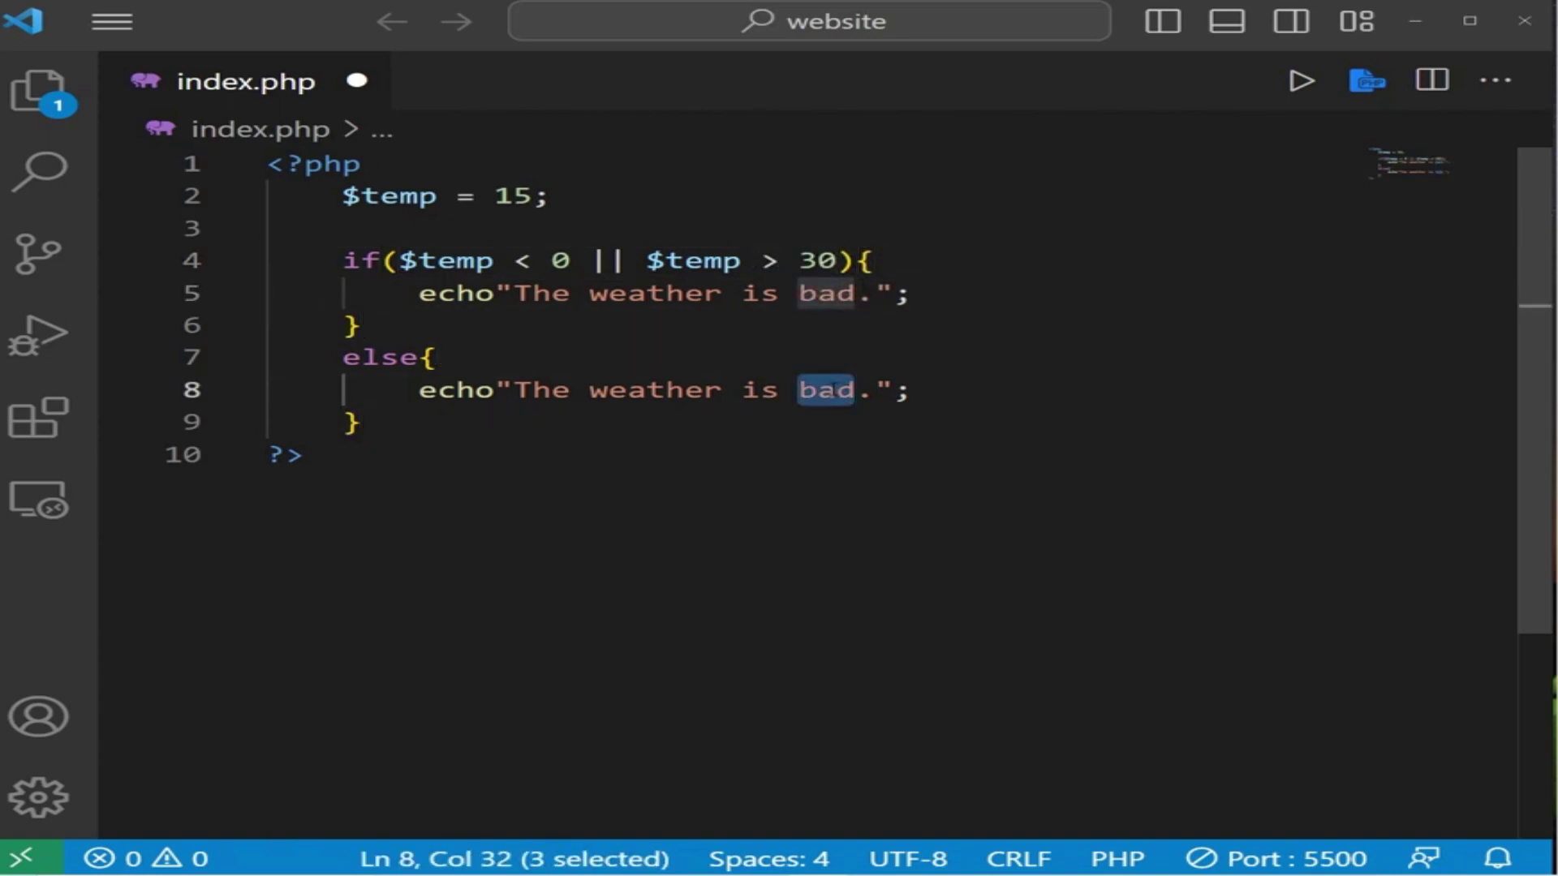
{"action": "type", "text": "good"}
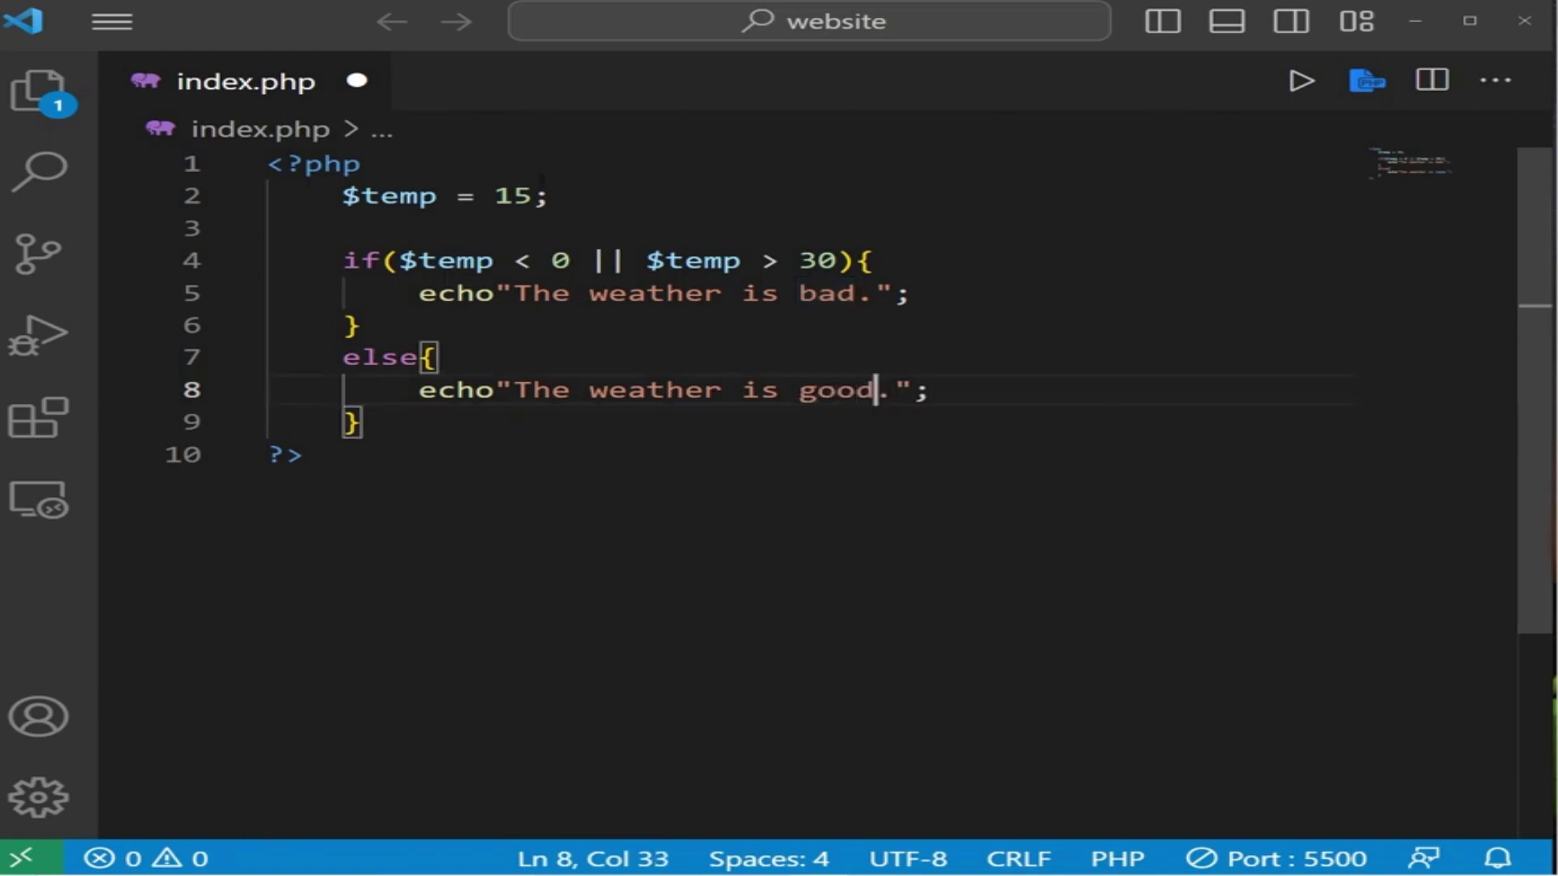
- Change $temp from 15 to -100000000, then delete the minus sign and save
{"action": "left_click_drag", "start_coordinate": [531, 195], "coordinate": [494, 195]}
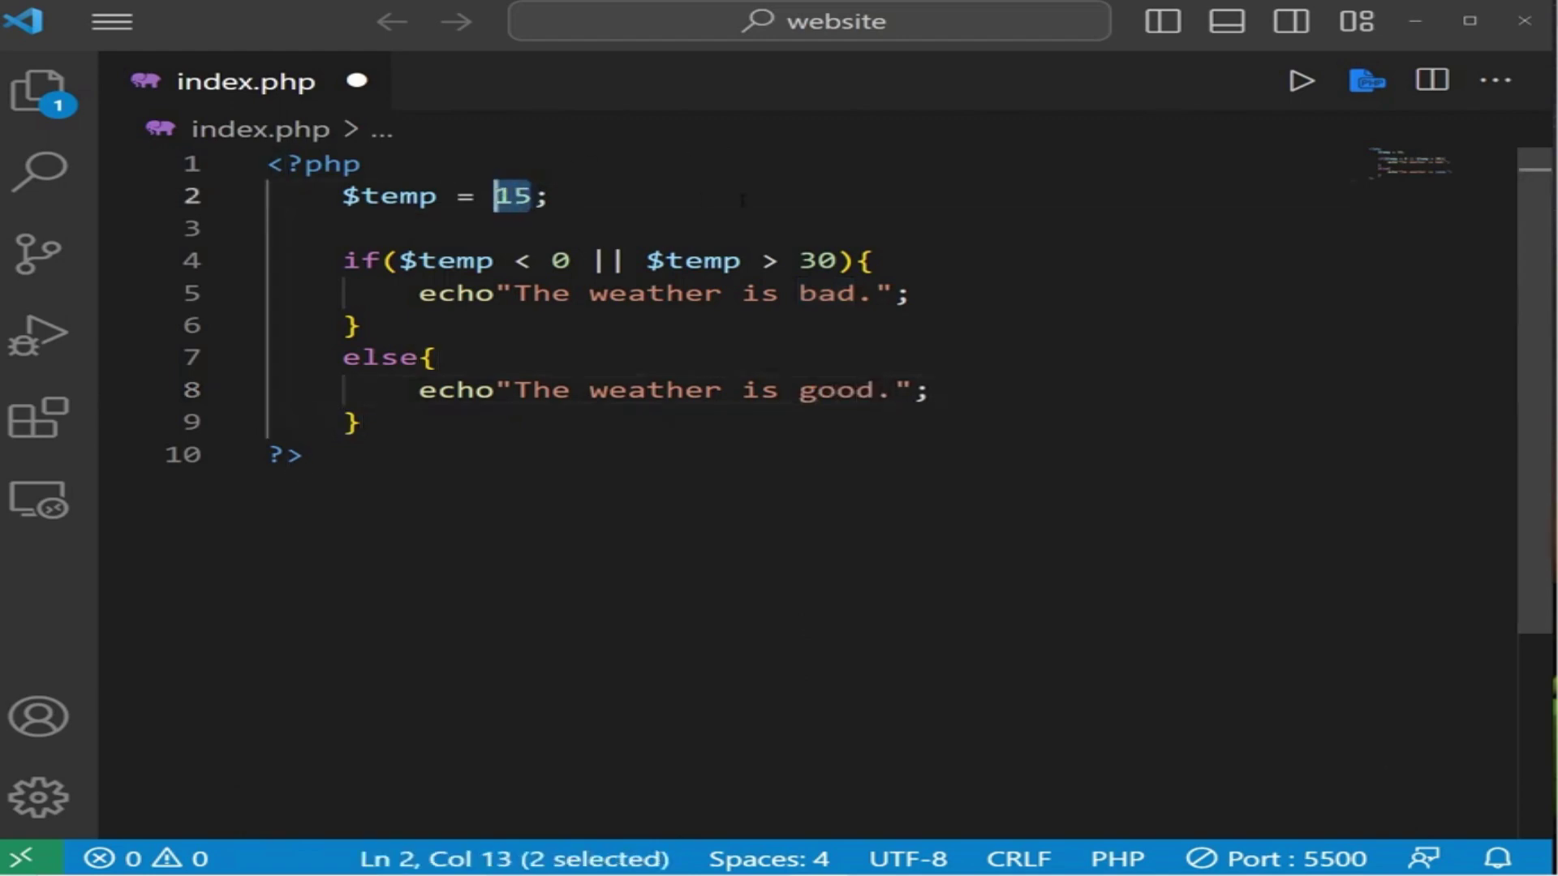
{"action": "type", "text": "-"}
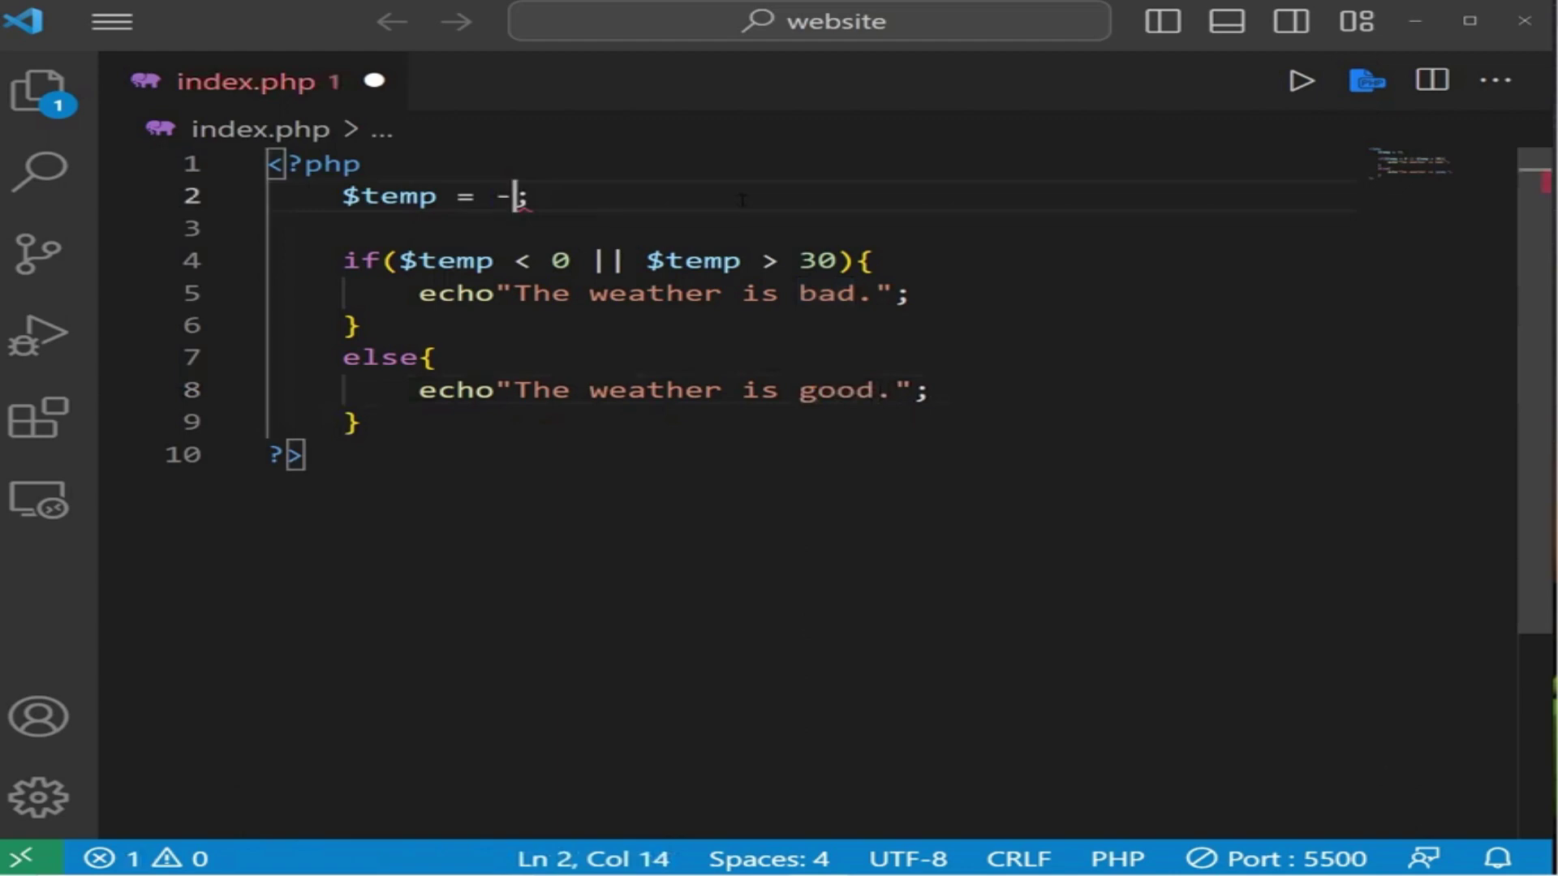
{"action": "type", "text": "100000000"}
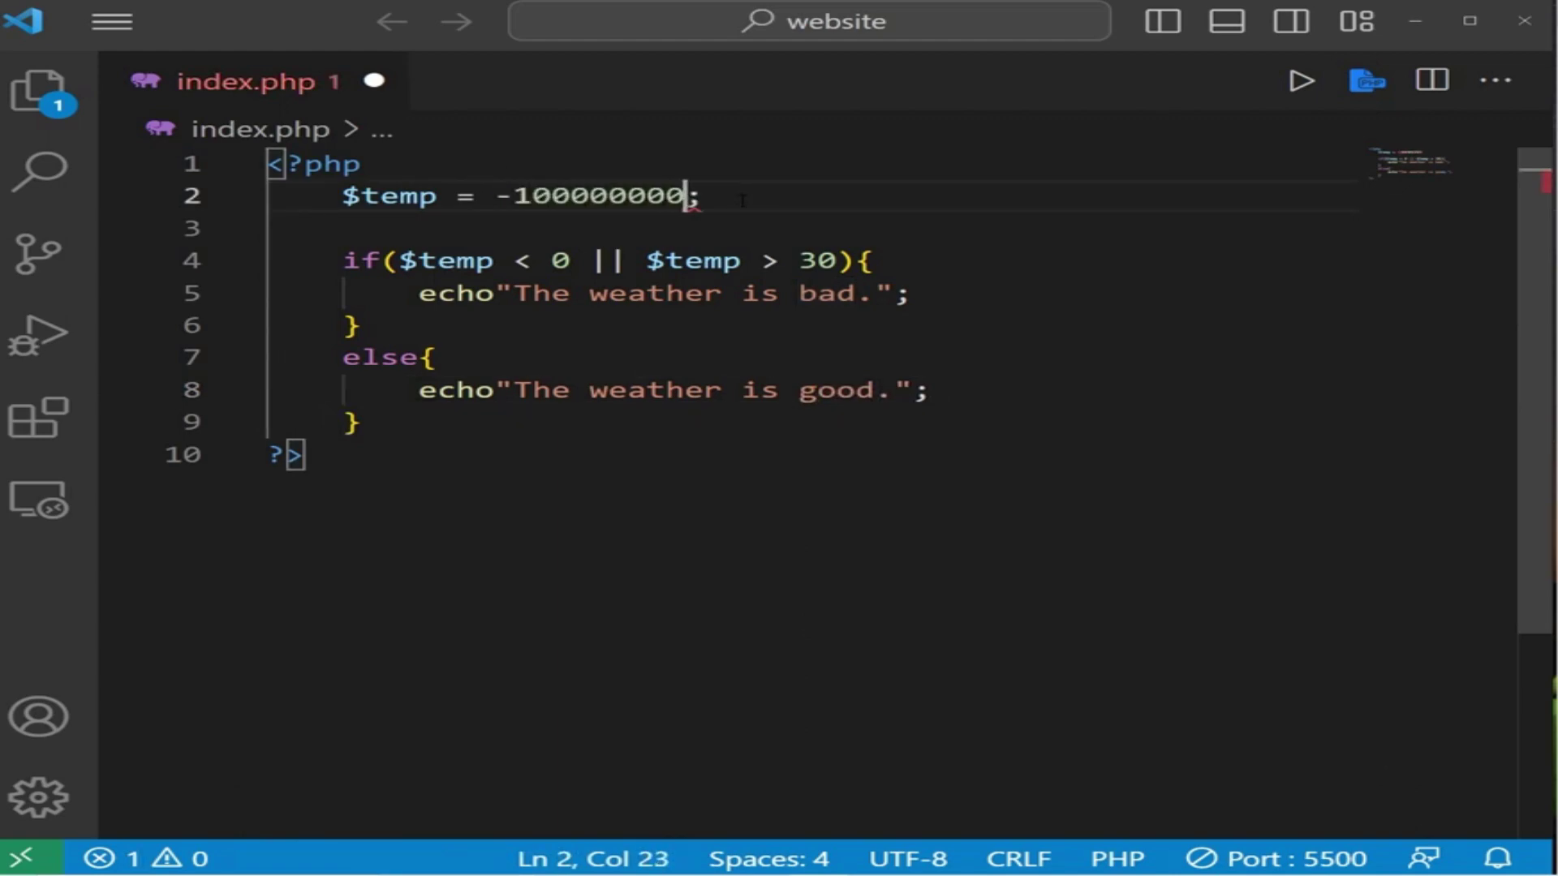
{"action": "key", "text": "ctrl+s"}
{"action": "left_click", "coordinate": [1129, 388]}
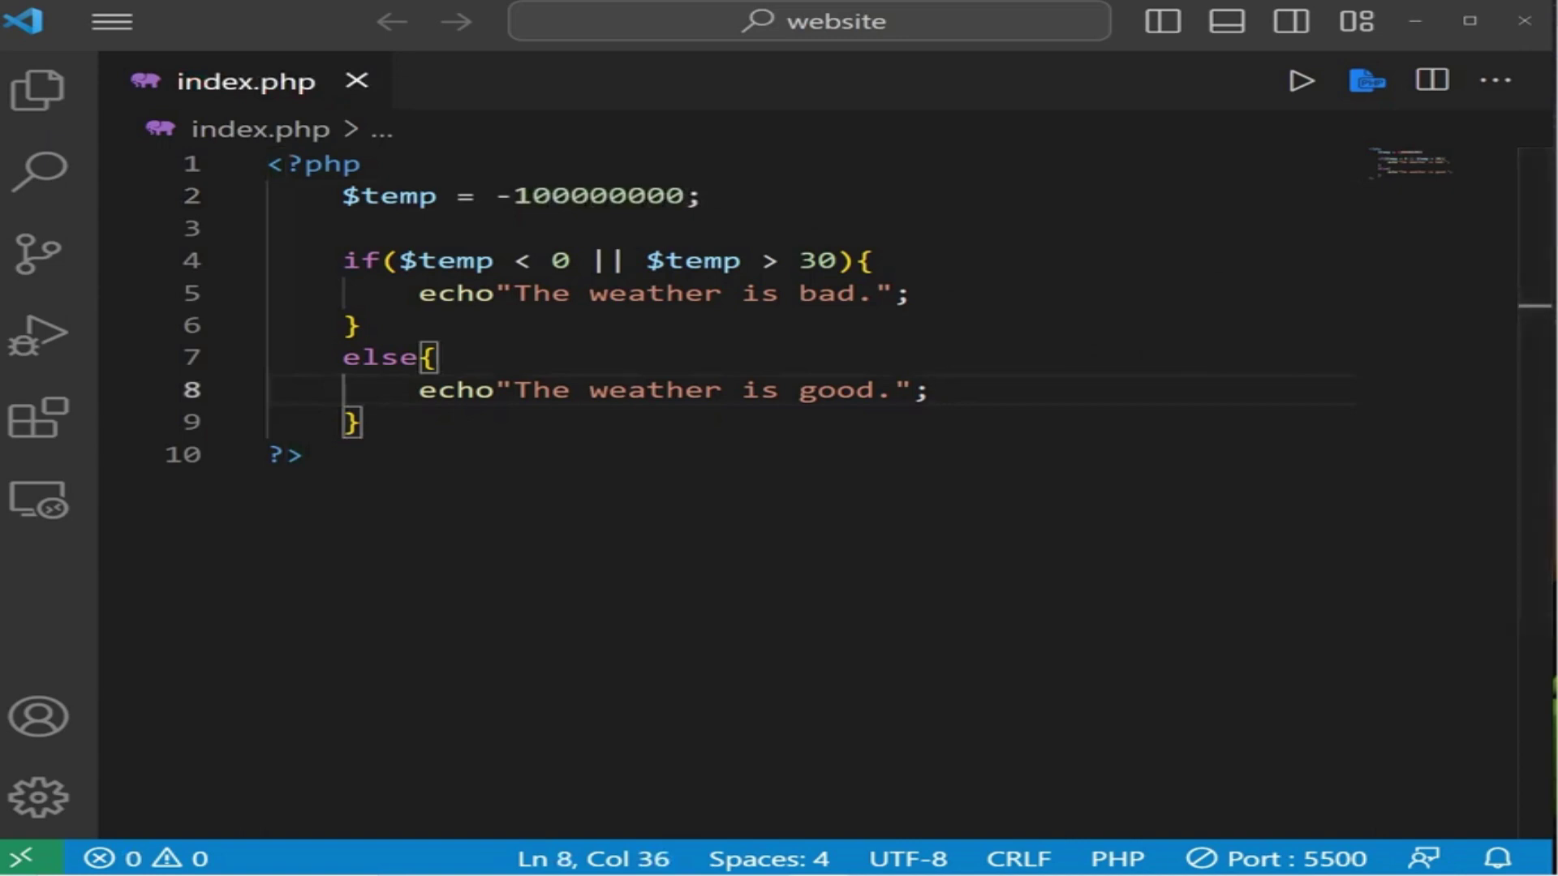
{"action": "left_click", "coordinate": [513, 195]}
{"action": "key", "text": "shift+Left"}
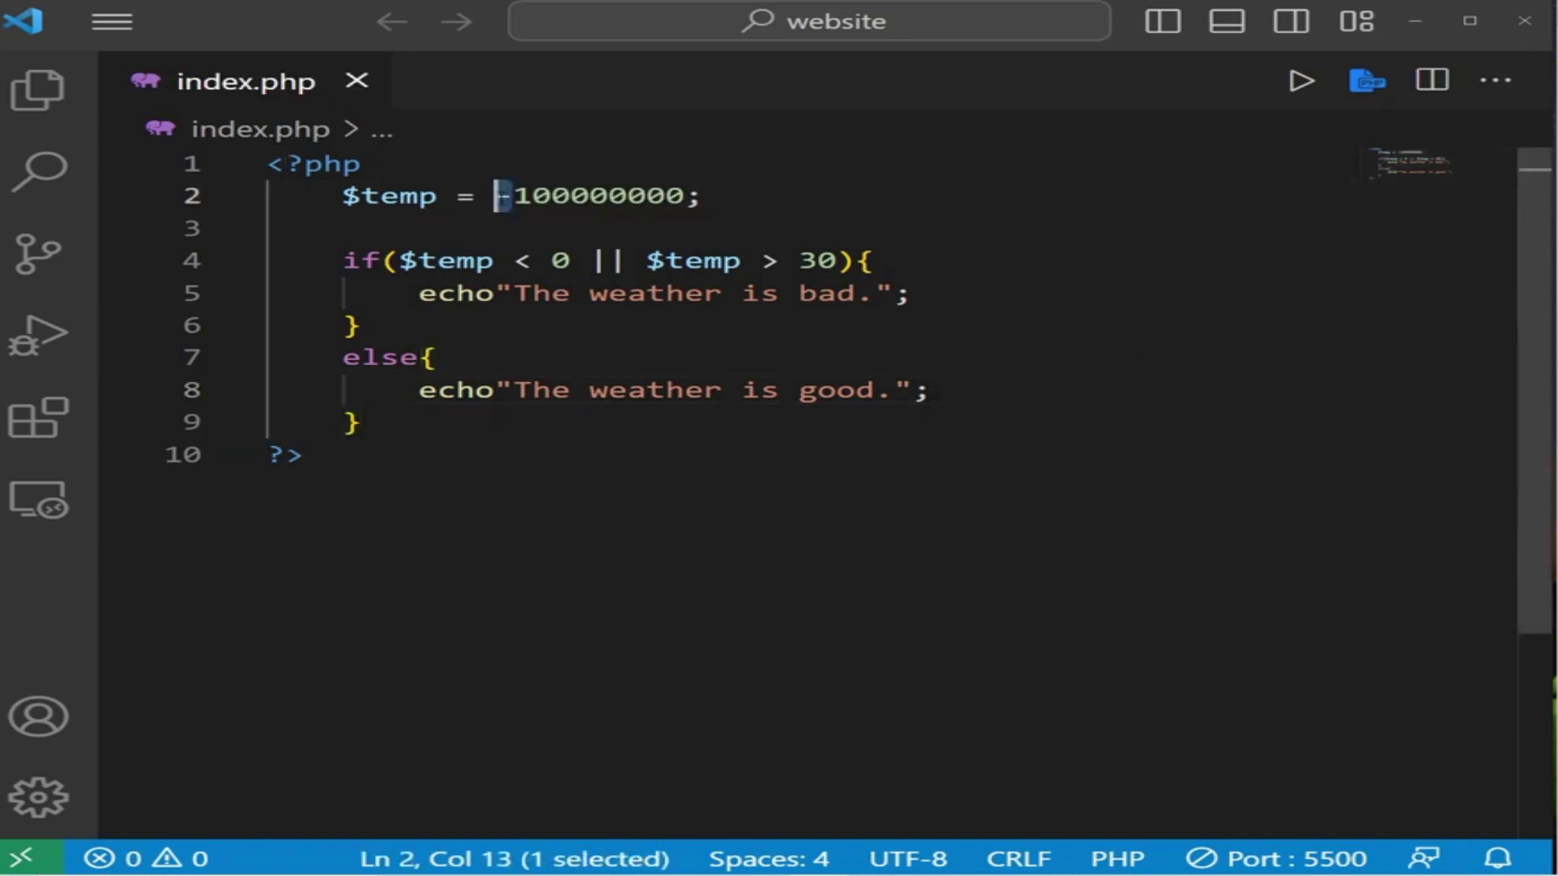
{"action": "key", "text": "BackSpace"}
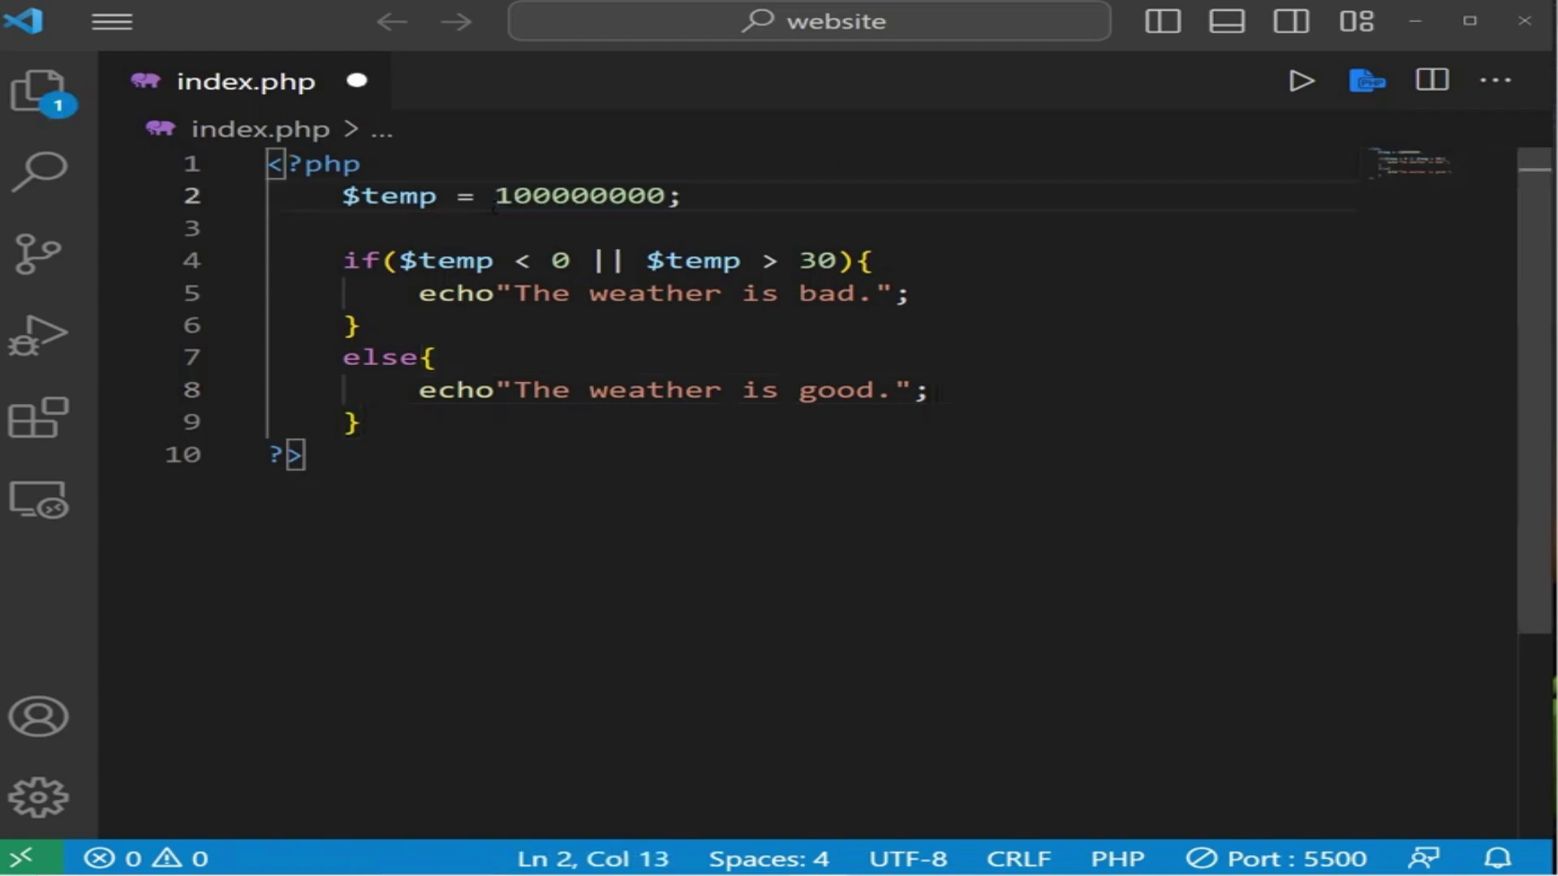
{"action": "left_click", "coordinate": [611, 194]}
{"action": "key", "text": "End"}
{"action": "key", "text": "Left"}
{"action": "key", "text": "Left"}
{"action": "key", "text": "Left"}
{"action": "key", "text": "Left"}
{"action": "key", "text": "Left"}
{"action": "key", "text": "Left"}
{"action": "key", "text": "Down"}
{"action": "key", "text": "ctrl+s"}
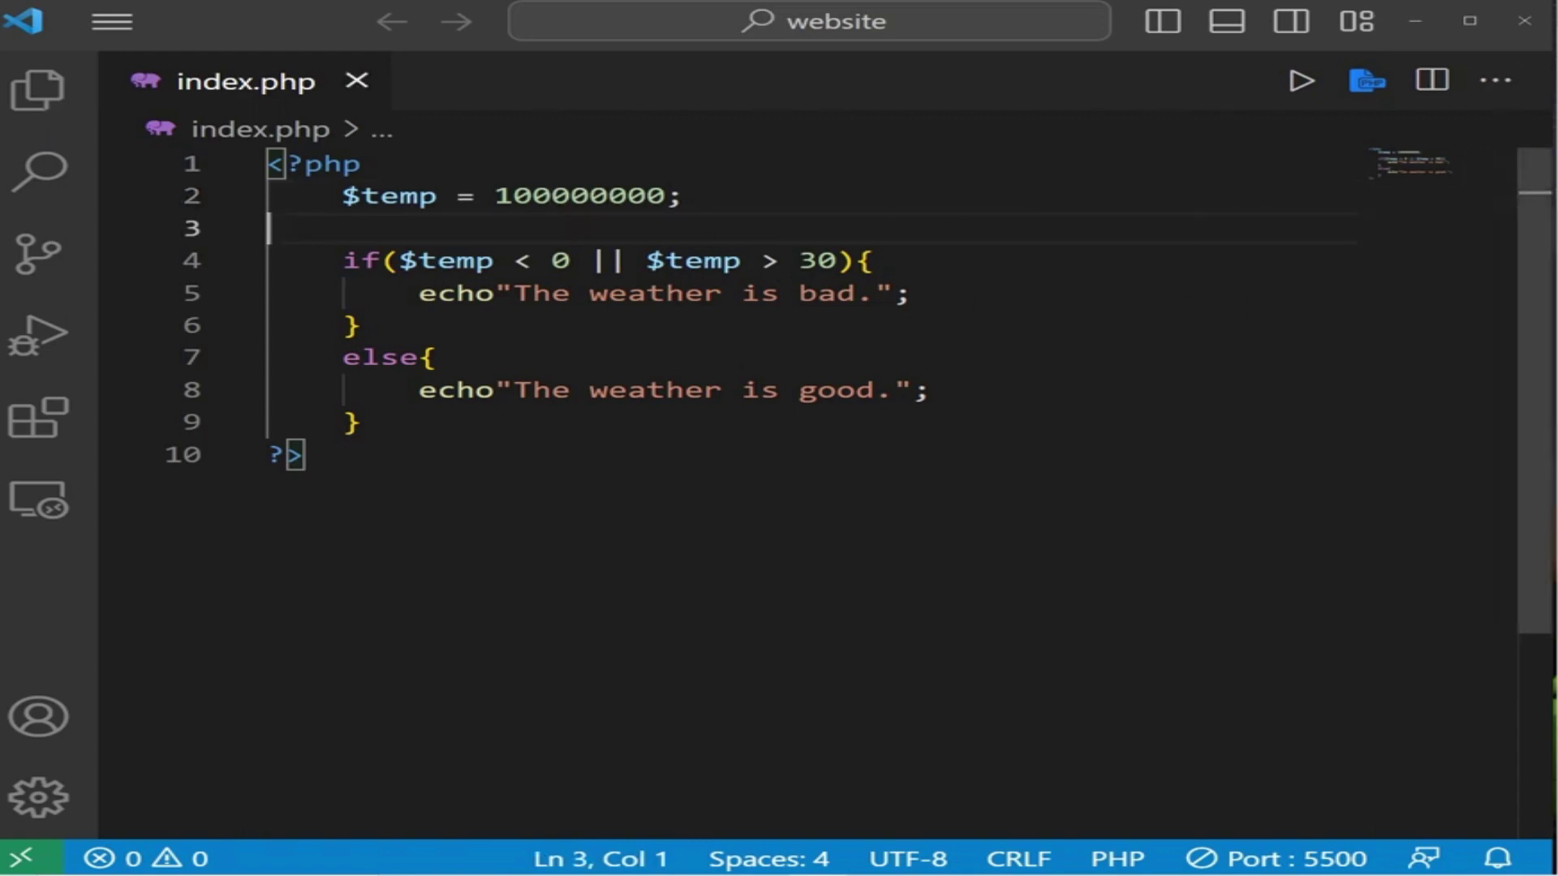
- Try 25 and save, undo back to 100000000, then highlight each condition part
{"action": "double_click", "coordinate": [635, 195]}
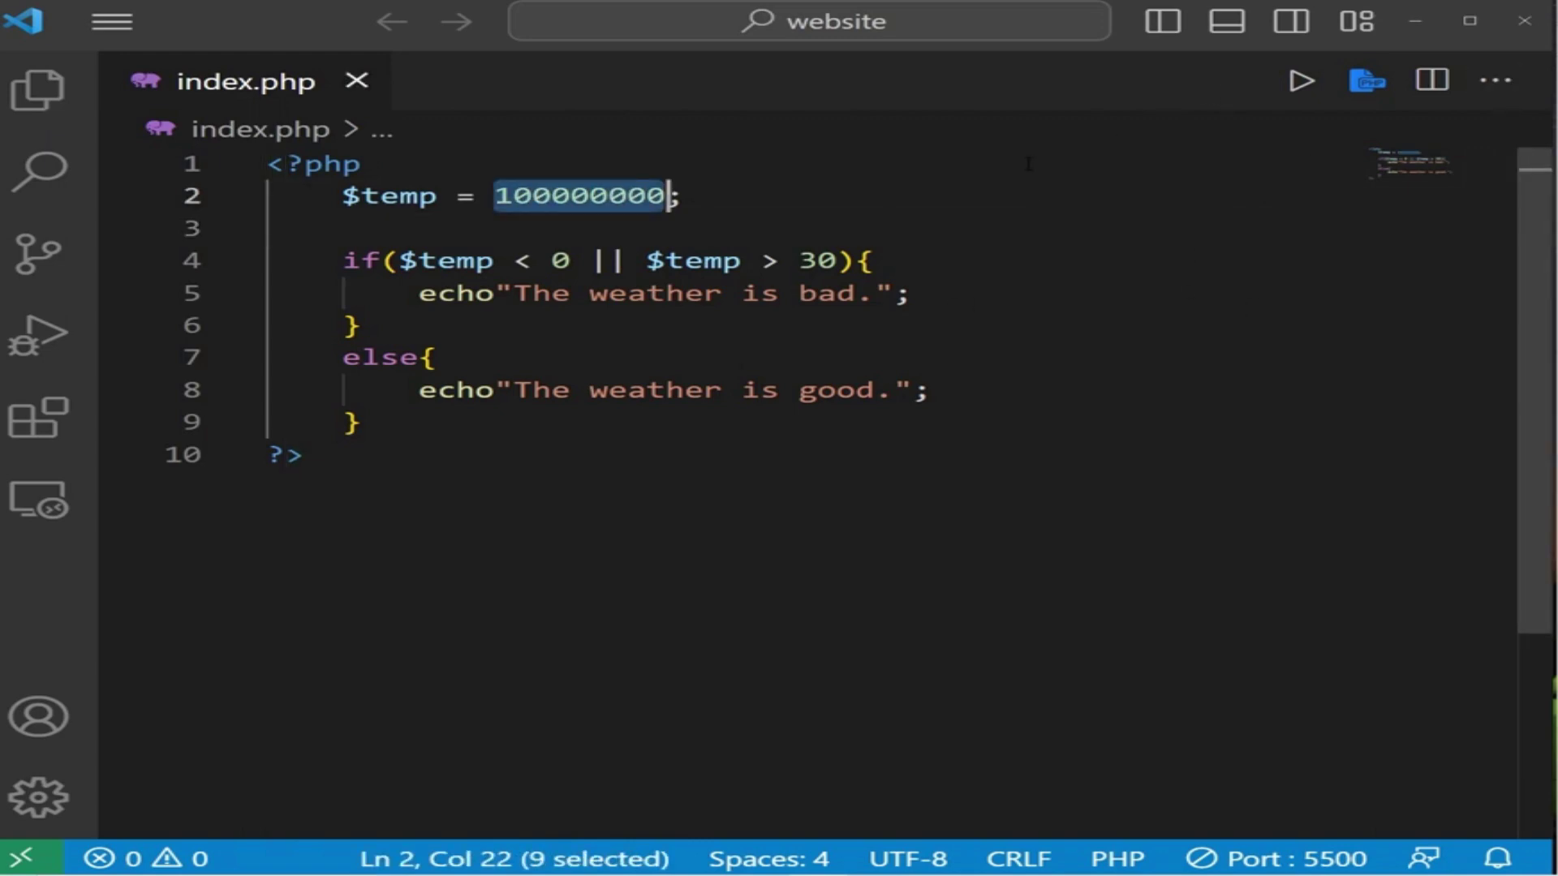
{"action": "type", "text": "25"}
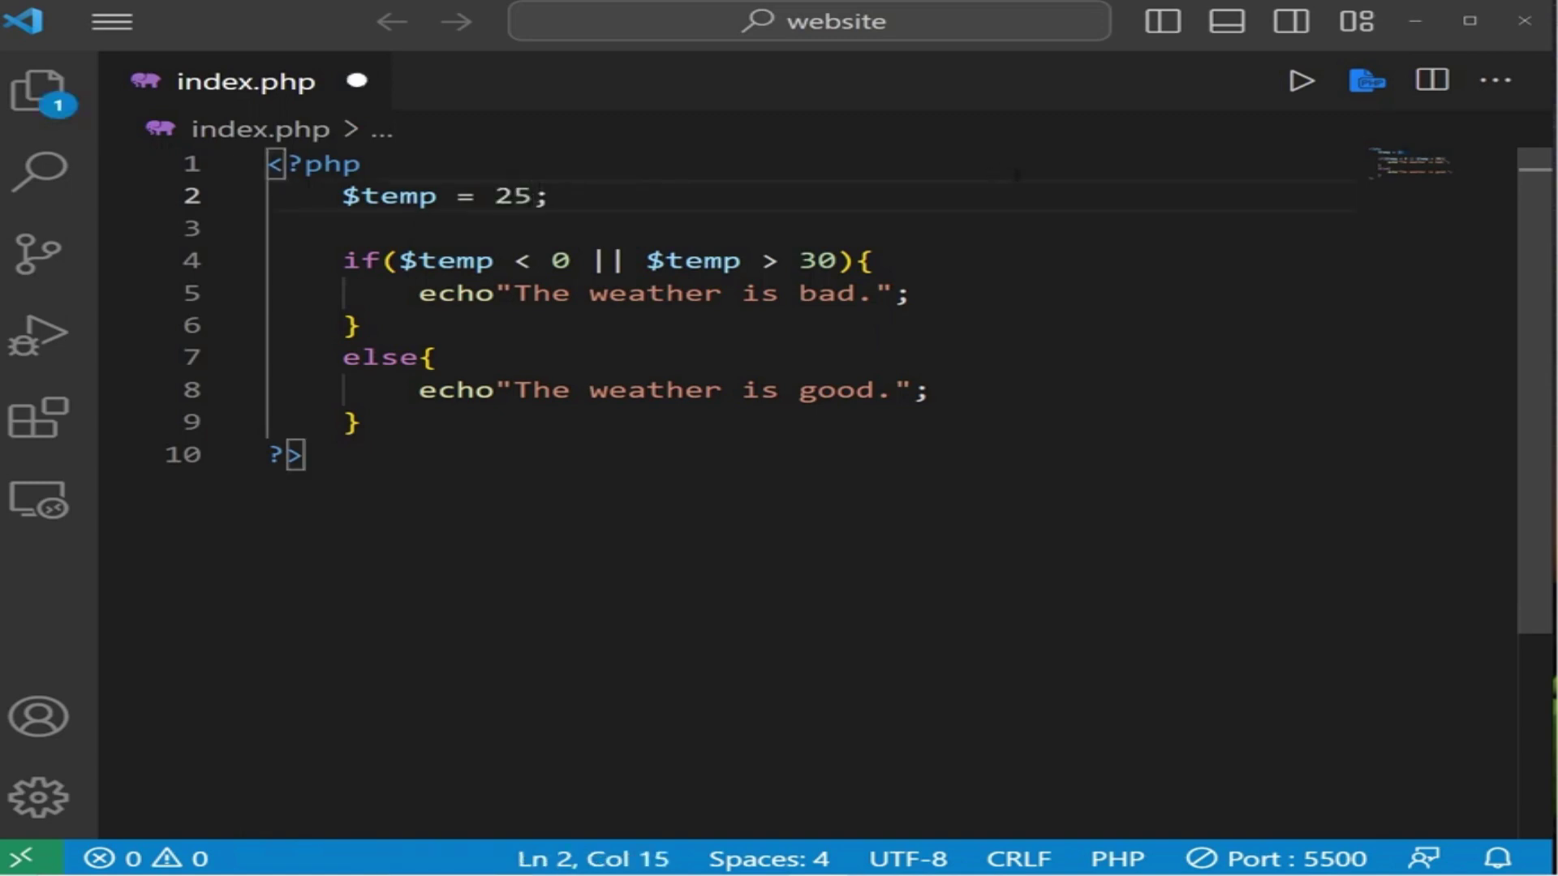
{"action": "key", "text": "ctrl+s"}
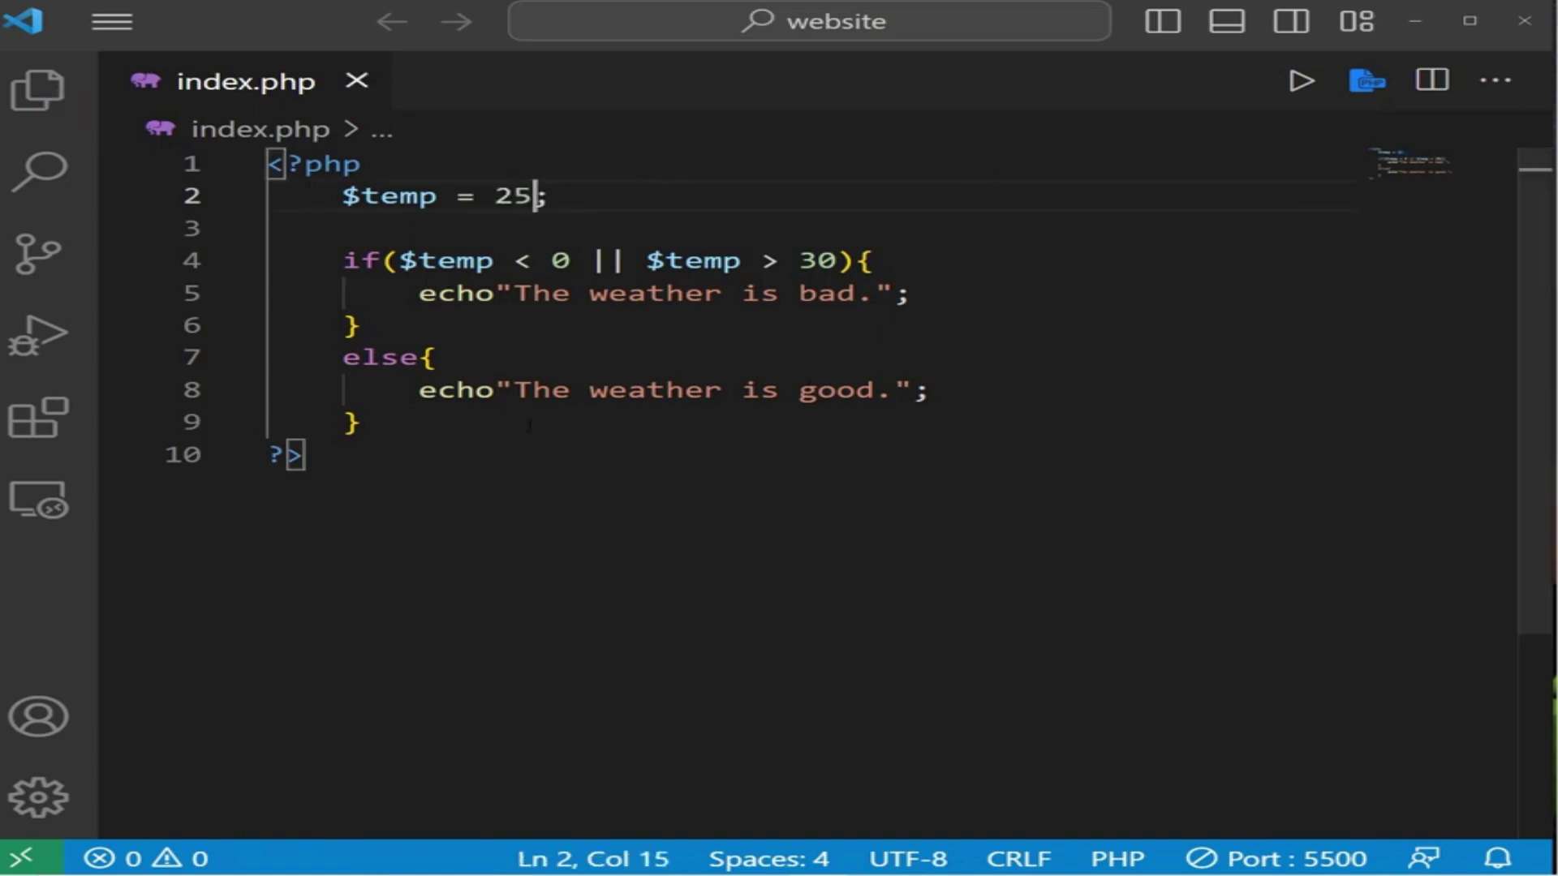
{"action": "key", "text": "ctrl+z"}
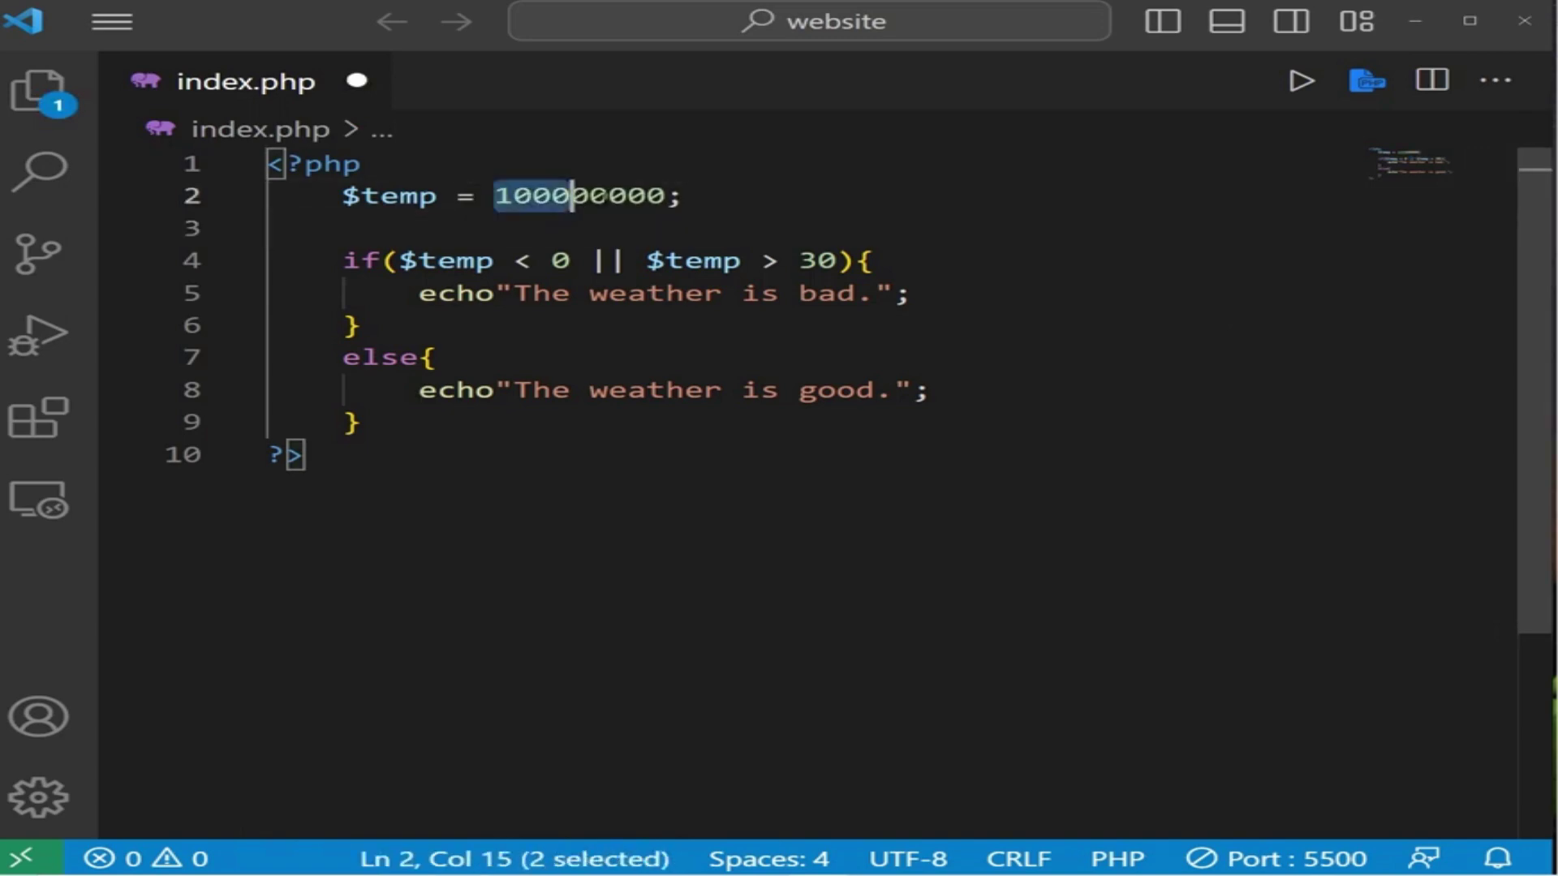
{"action": "left_click_drag", "start_coordinate": [494, 194], "coordinate": [667, 194]}
{"action": "mouse_move", "coordinate": [570, 258]}
{"action": "left_mouse_down"}
{"action": "mouse_move", "coordinate": [381, 260]}
{"action": "mouse_move", "coordinate": [402, 259]}
{"action": "left_mouse_up"}
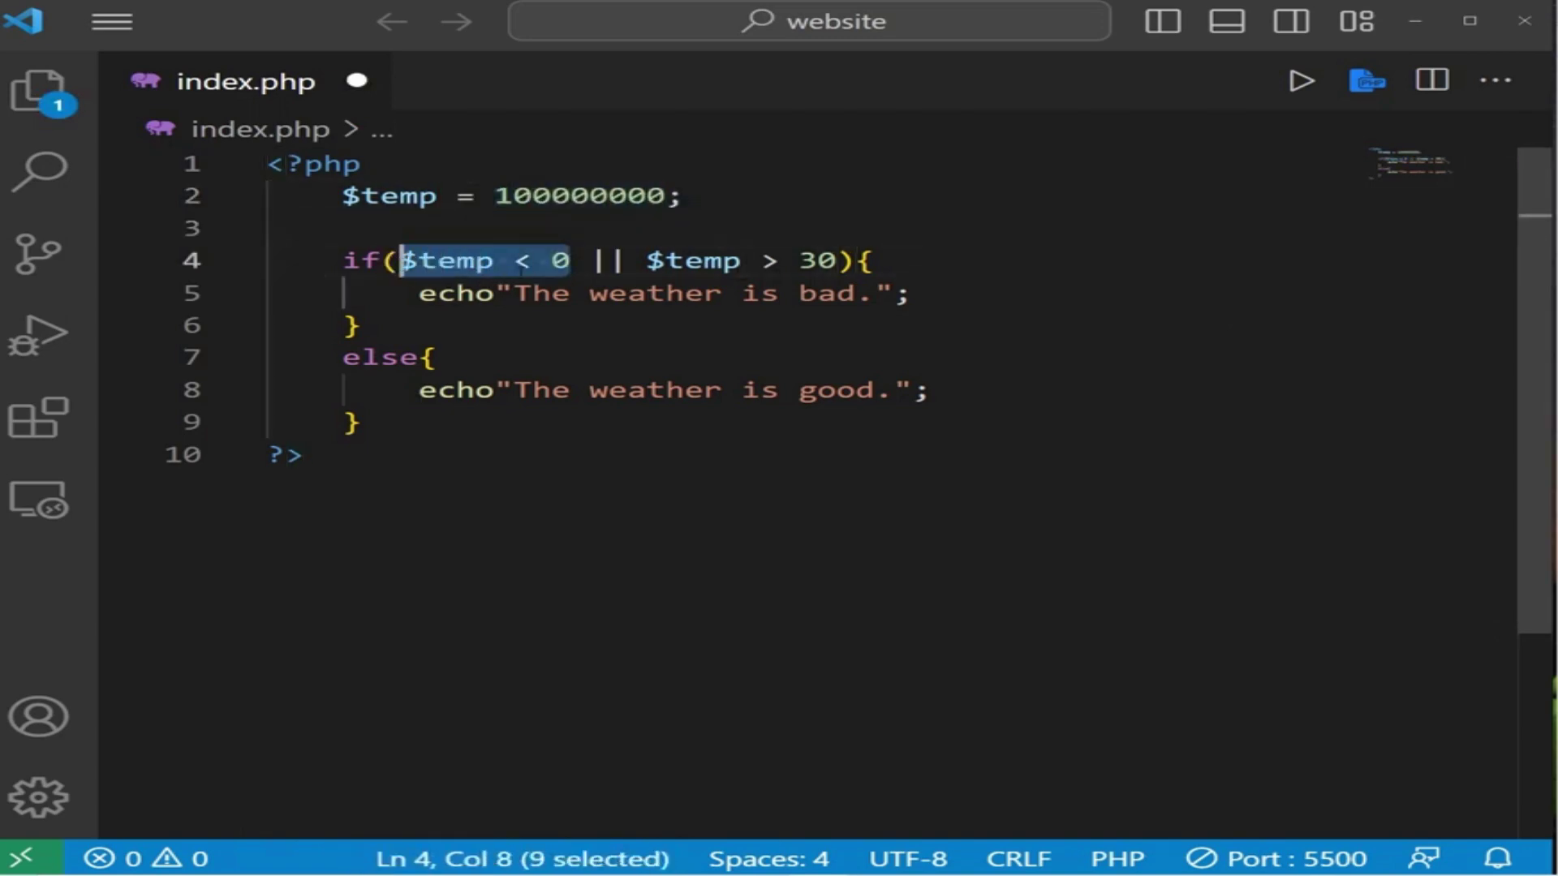
{"action": "left_click_drag", "start_coordinate": [647, 258], "coordinate": [840, 259]}
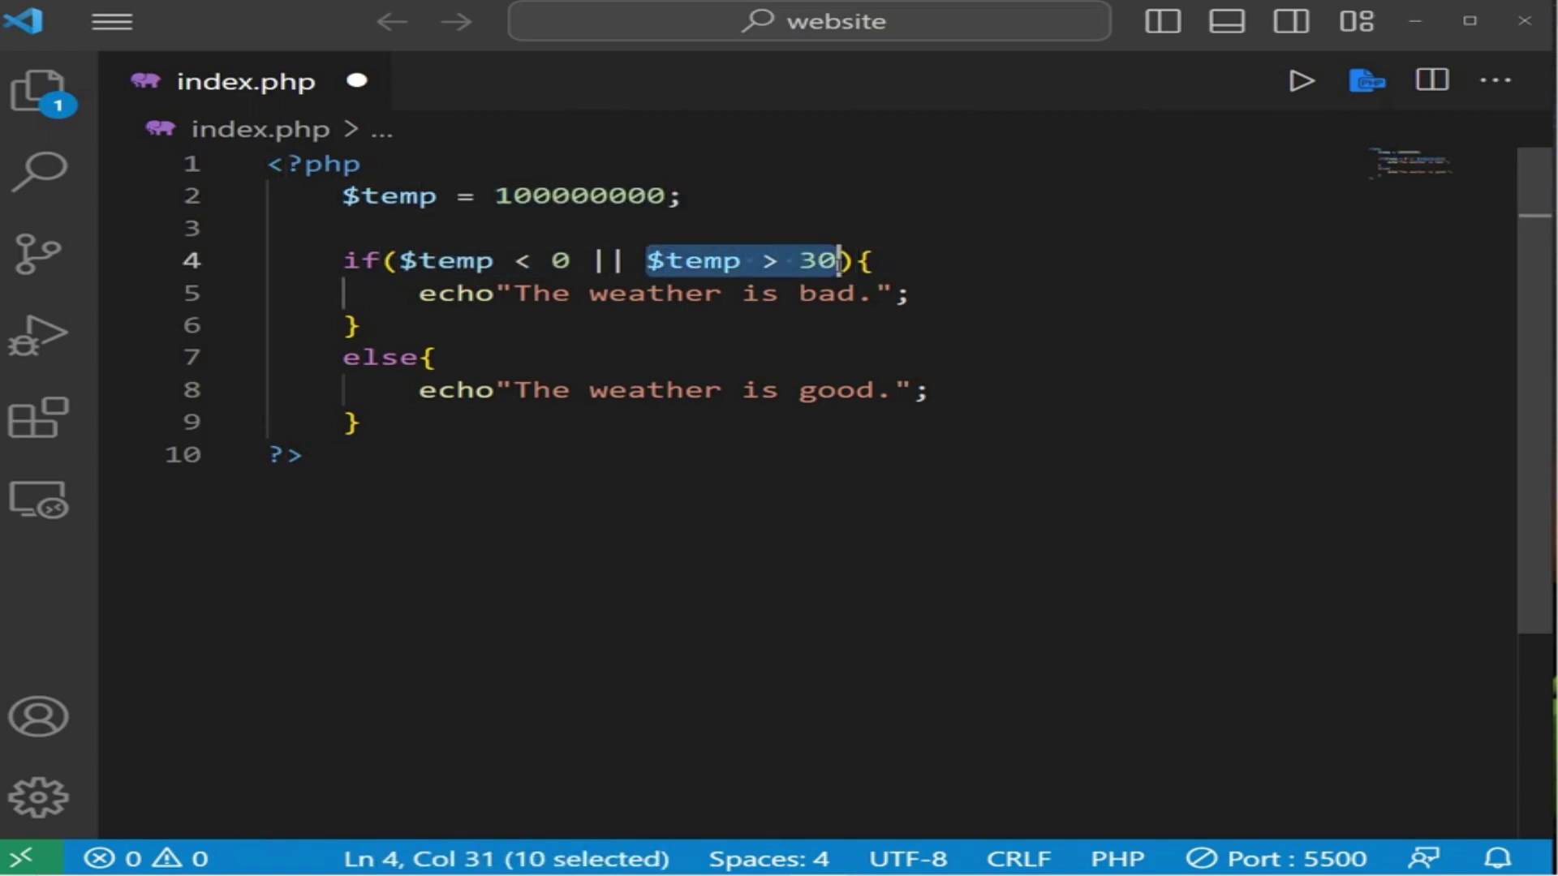
{"action": "left_click_drag", "start_coordinate": [626, 259], "coordinate": [387, 260]}
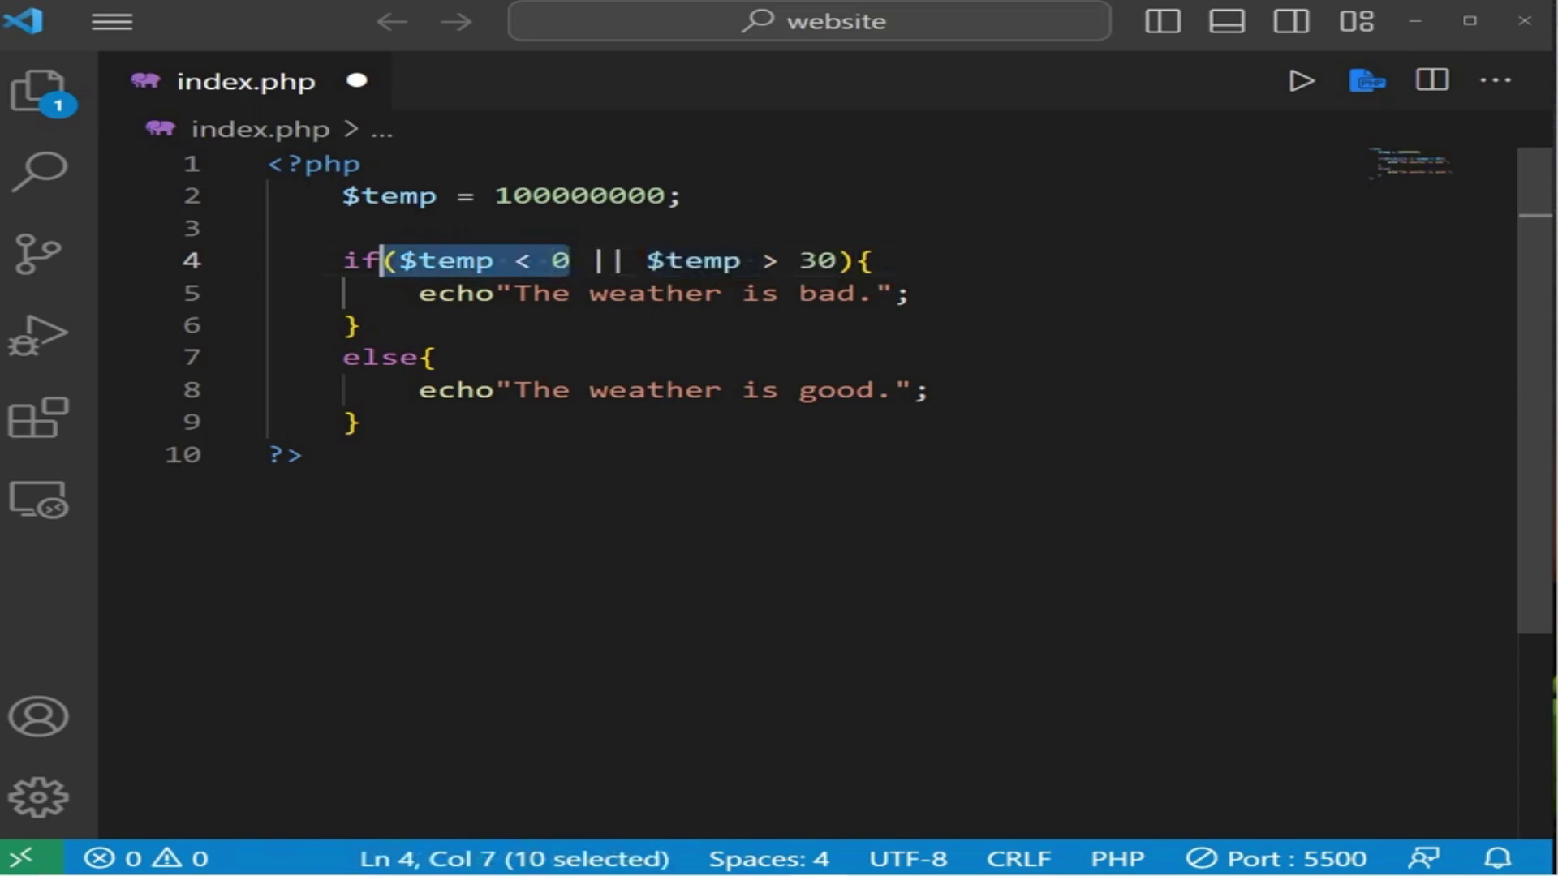
{"action": "left_click_drag", "start_coordinate": [647, 259], "coordinate": [838, 260]}
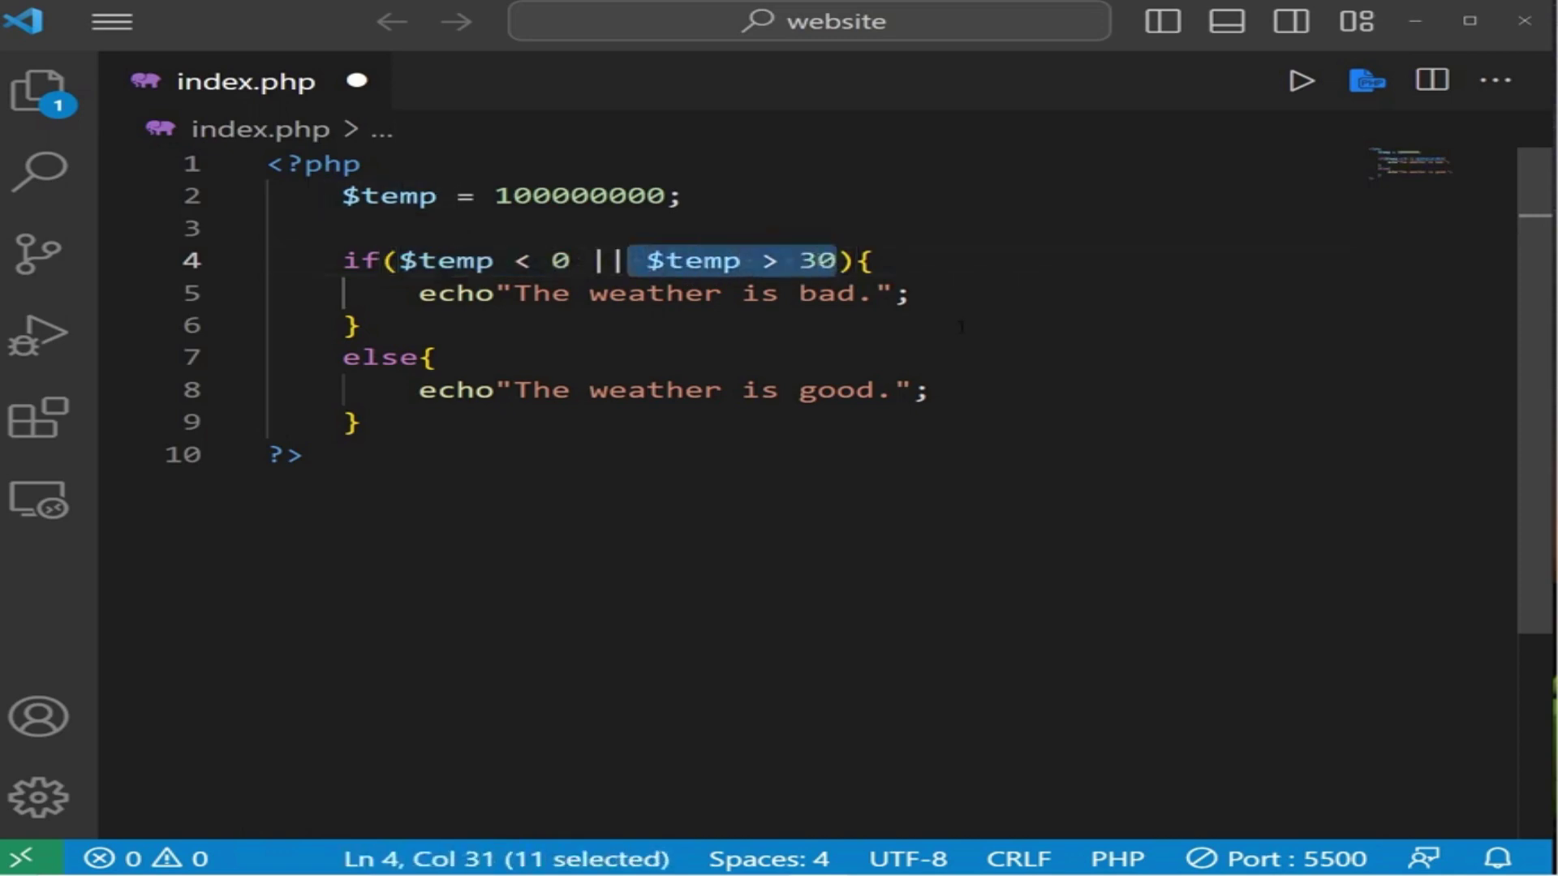
{"action": "left_click", "coordinate": [362, 325]}
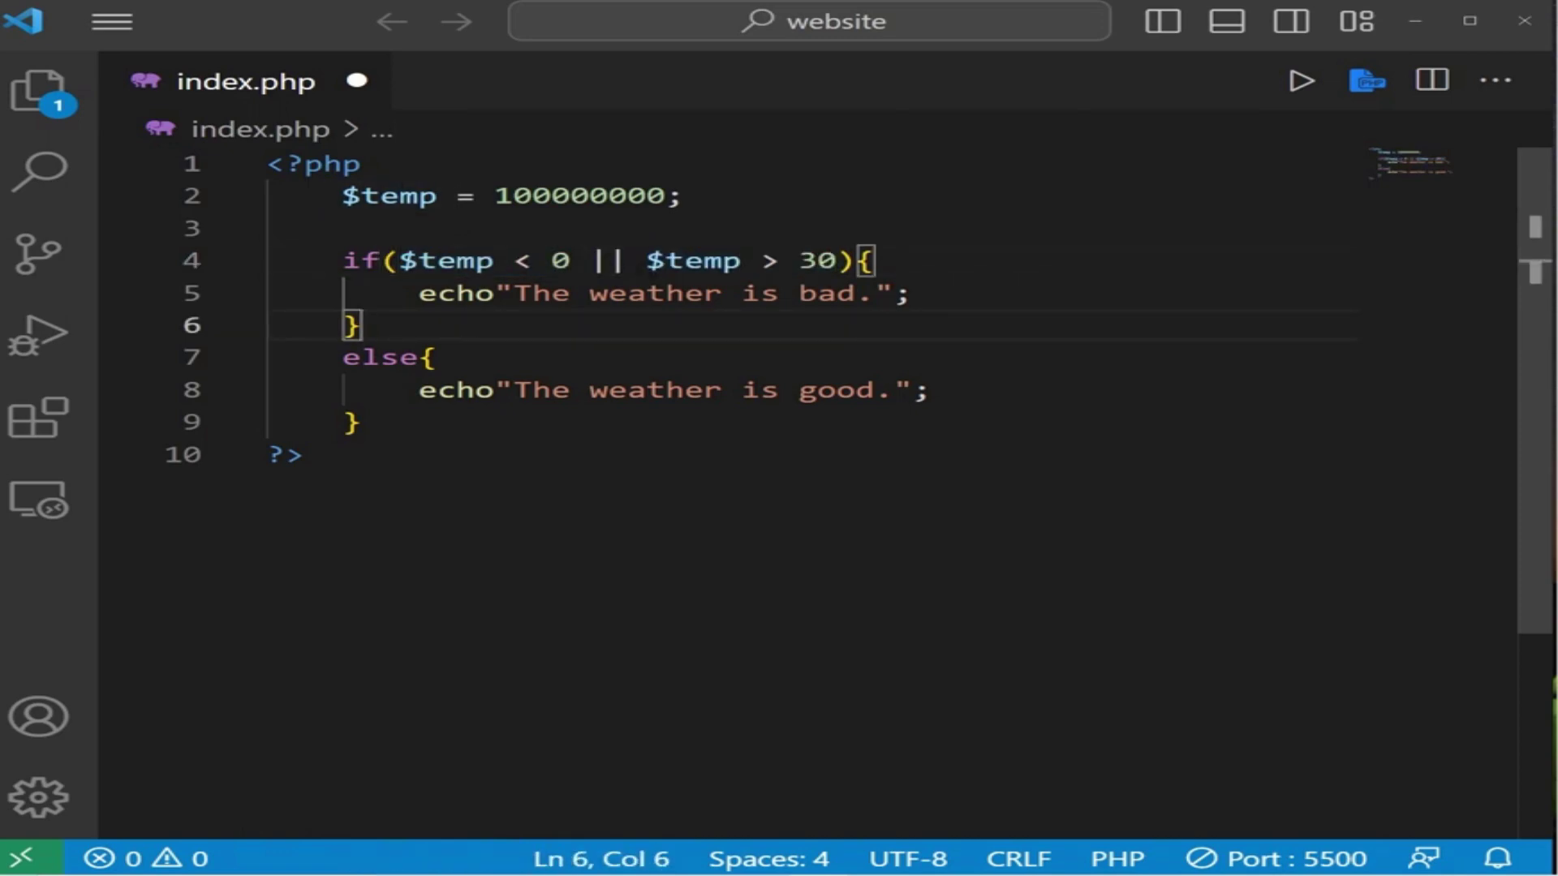
{"action": "left_click_drag", "start_coordinate": [626, 259], "coordinate": [590, 259]}
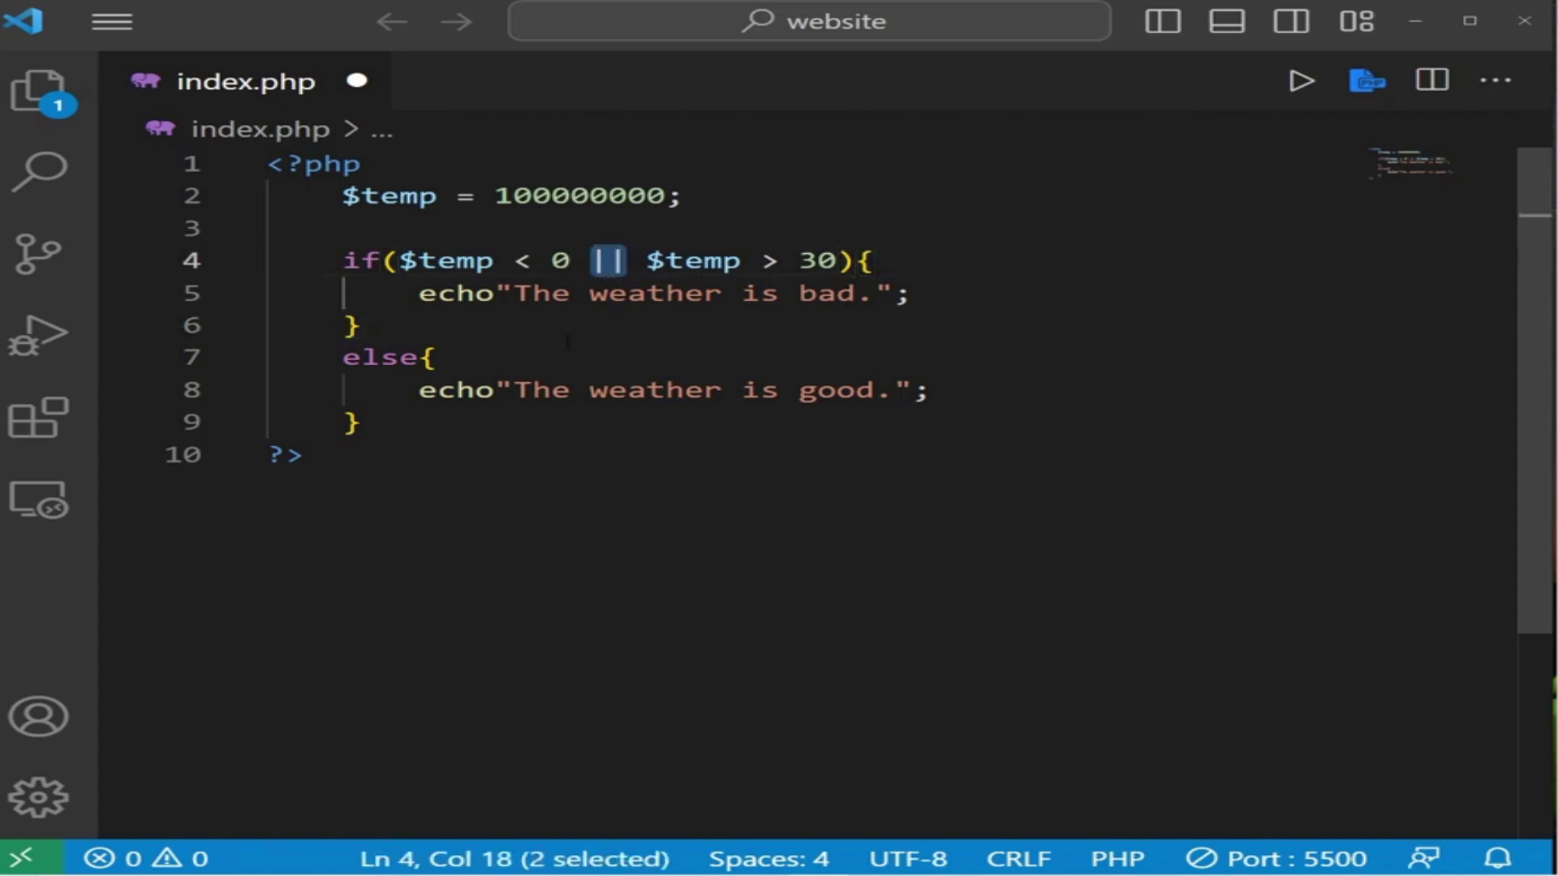
{"action": "left_click", "coordinate": [569, 389]}
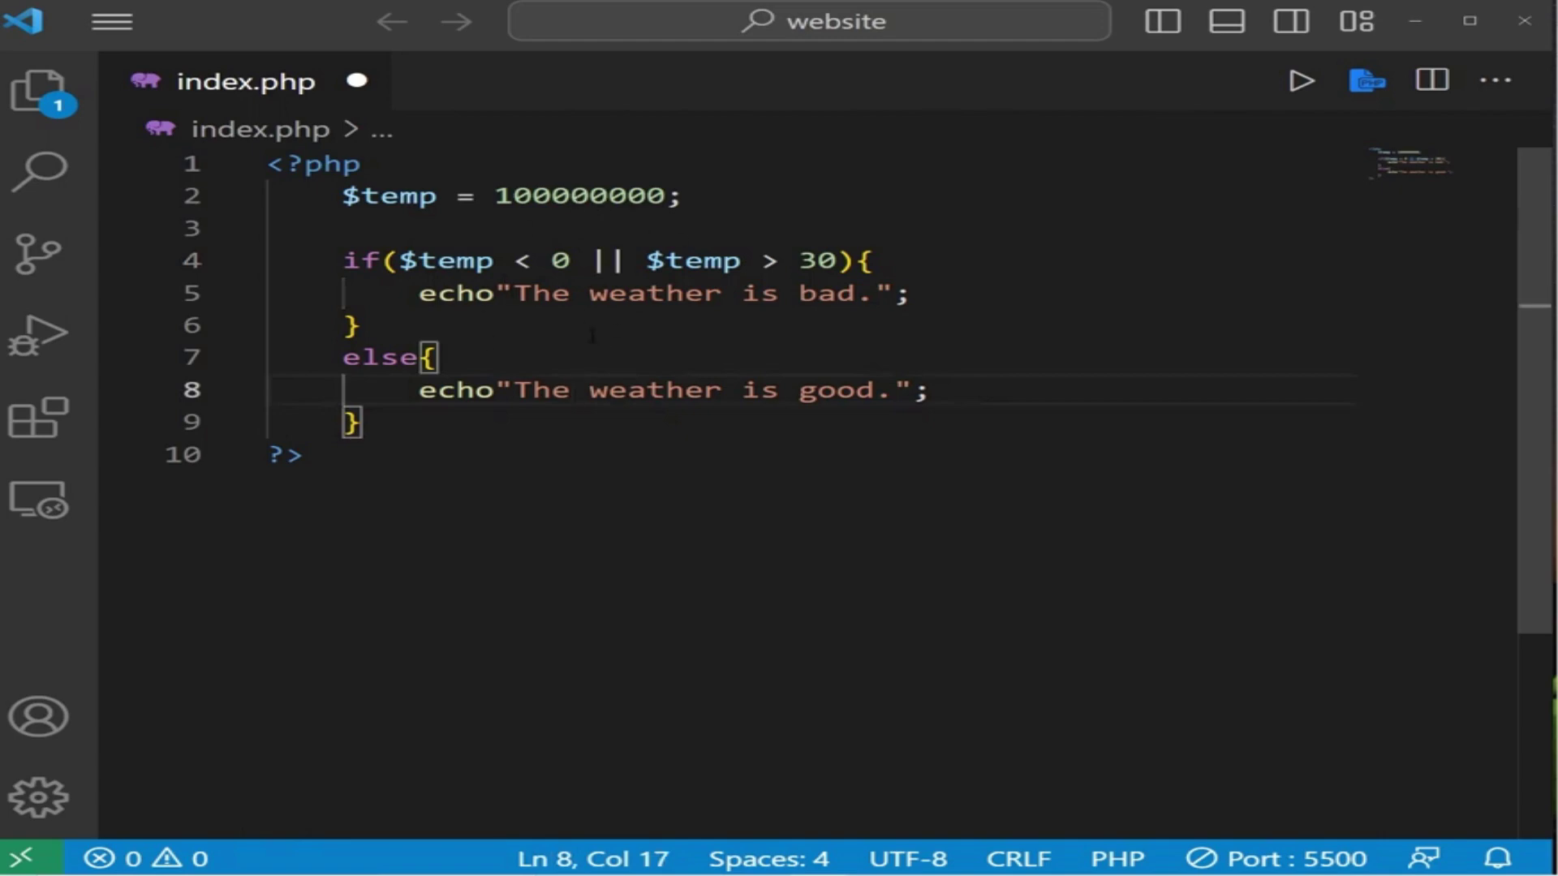
- Change 100000000 to 15 and save, then add $cloudy = true; on line 3
{"action": "double_click", "coordinate": [640, 197]}
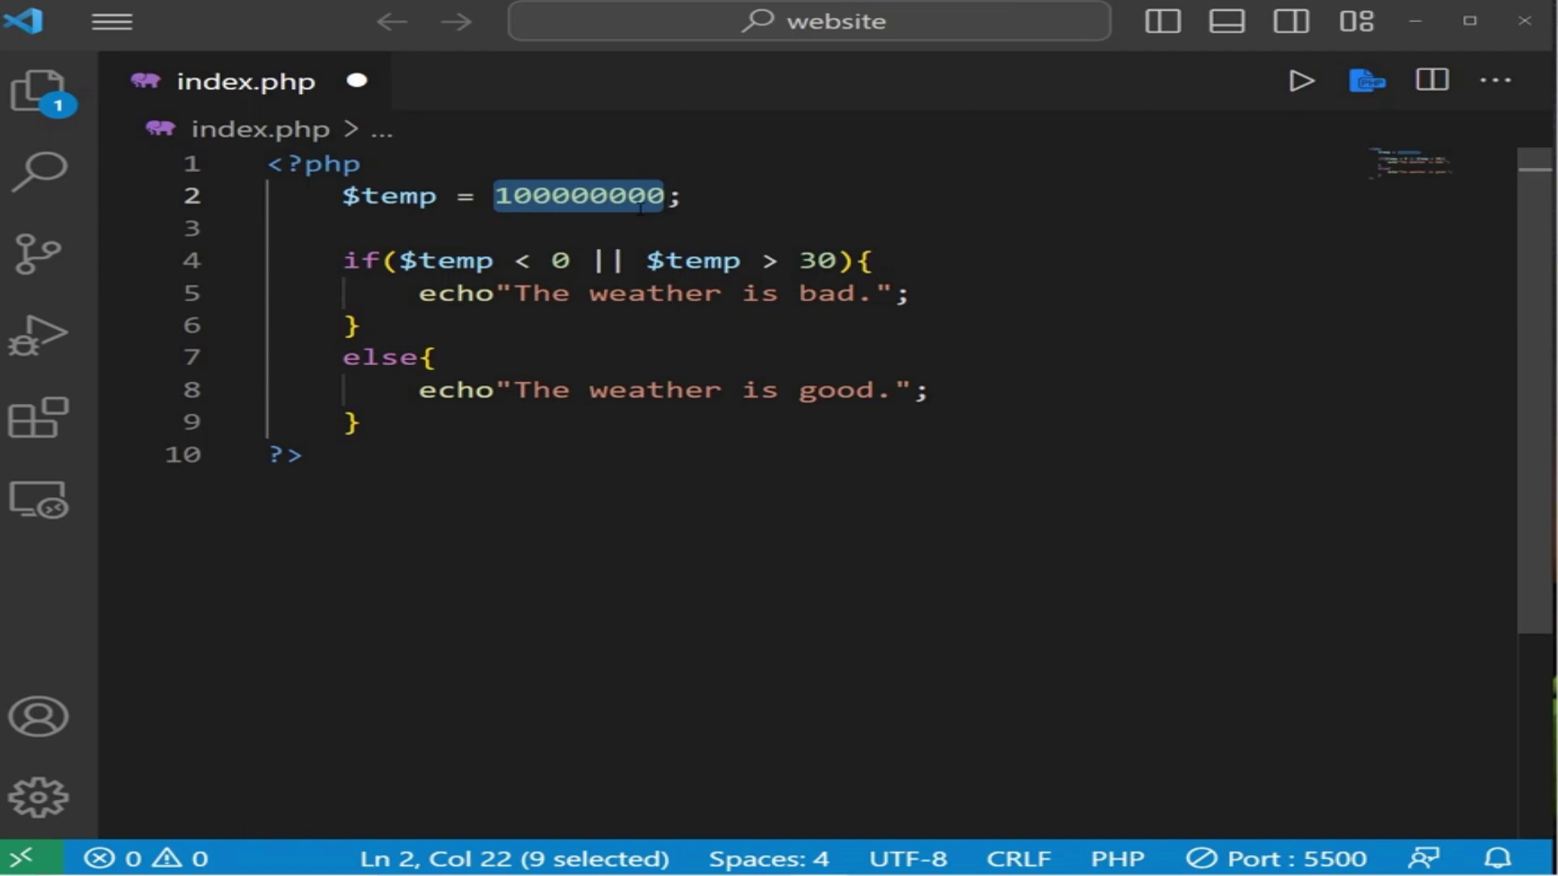
{"action": "type", "text": "15"}
{"action": "key", "text": "ctrl+s"}
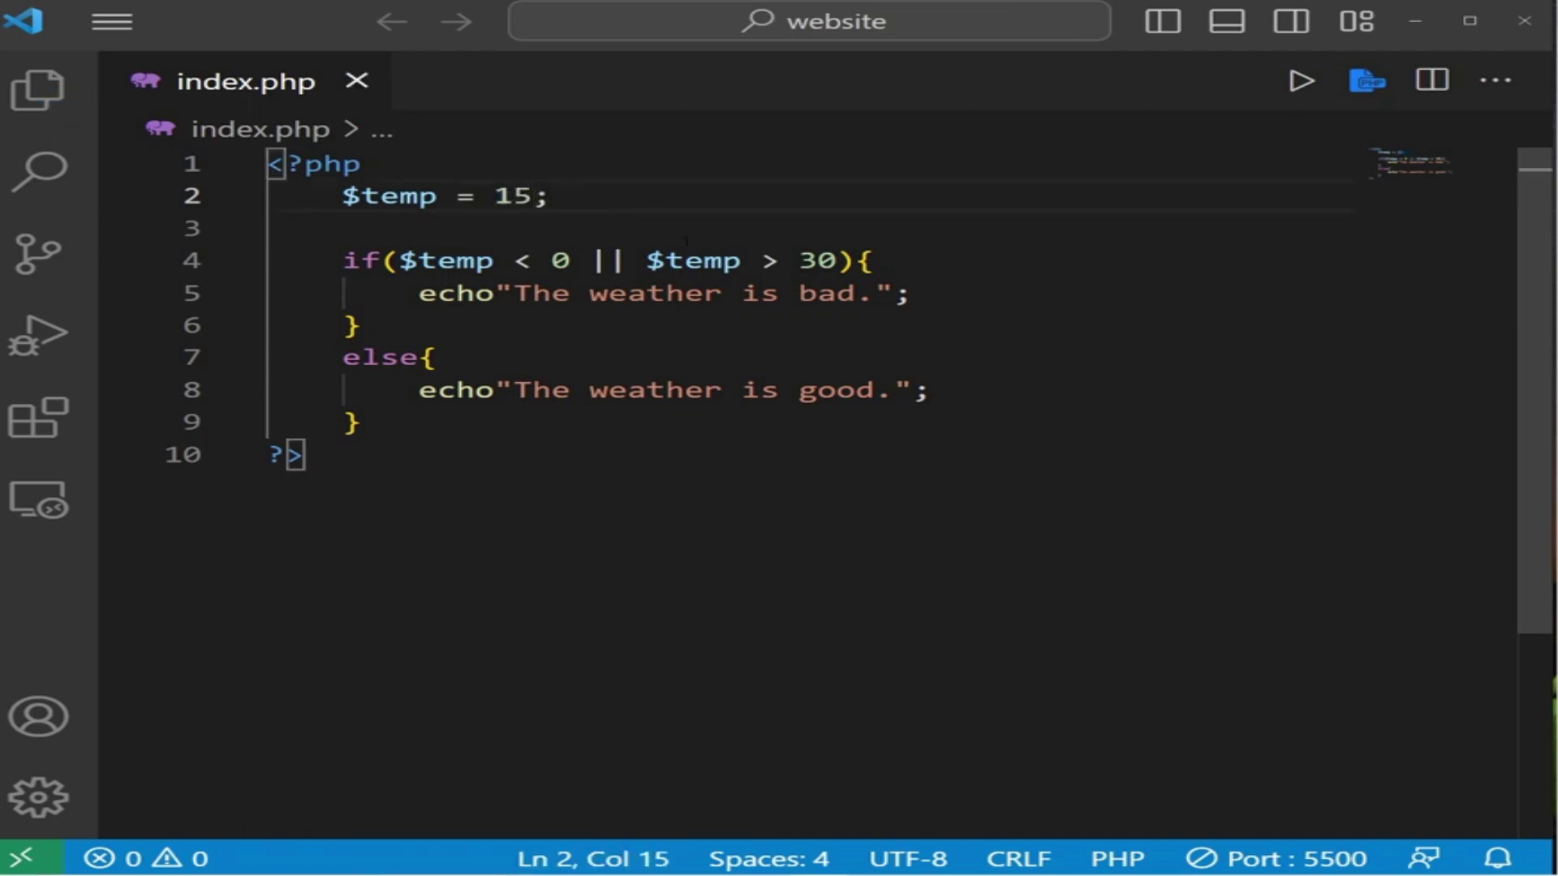
{"action": "left_click", "coordinate": [698, 209]}
{"action": "key", "text": "Return"}
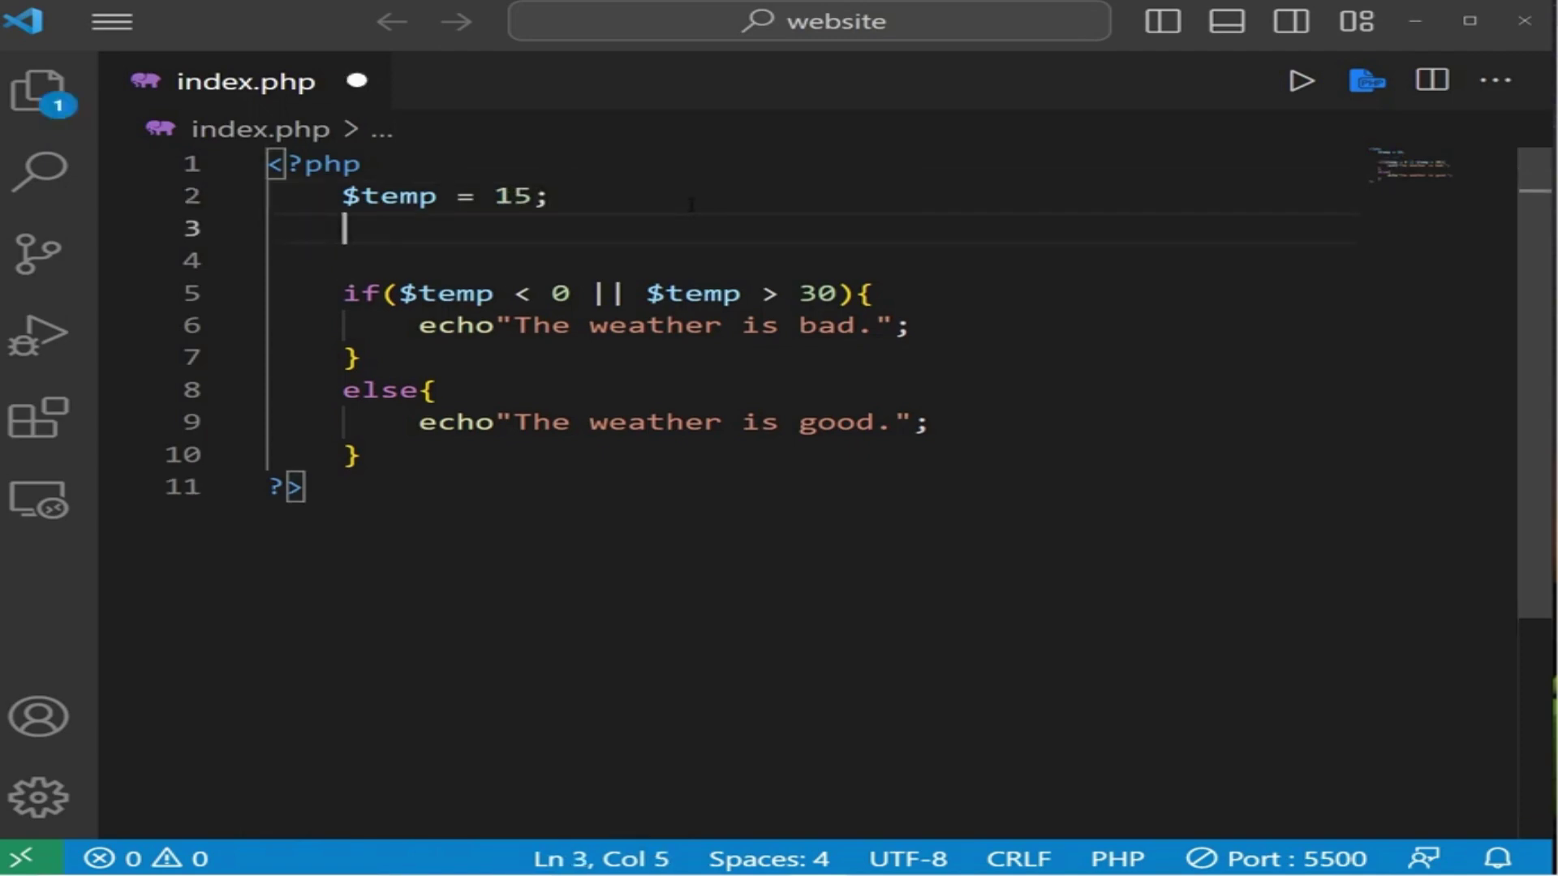
{"action": "type", "text": "$clo"}
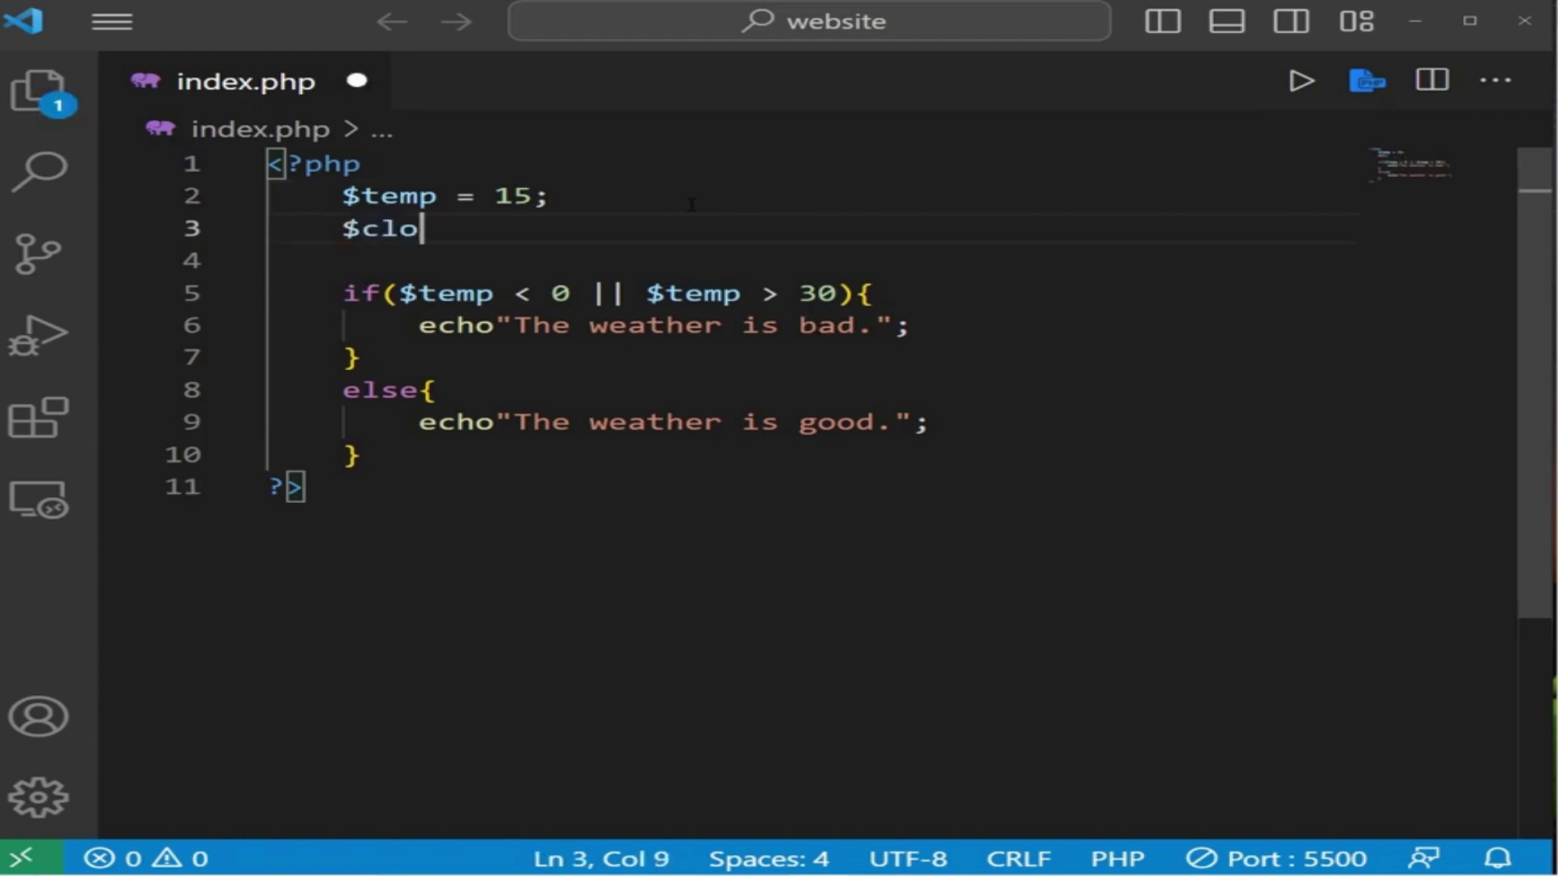
{"action": "type", "text": "udy = "}
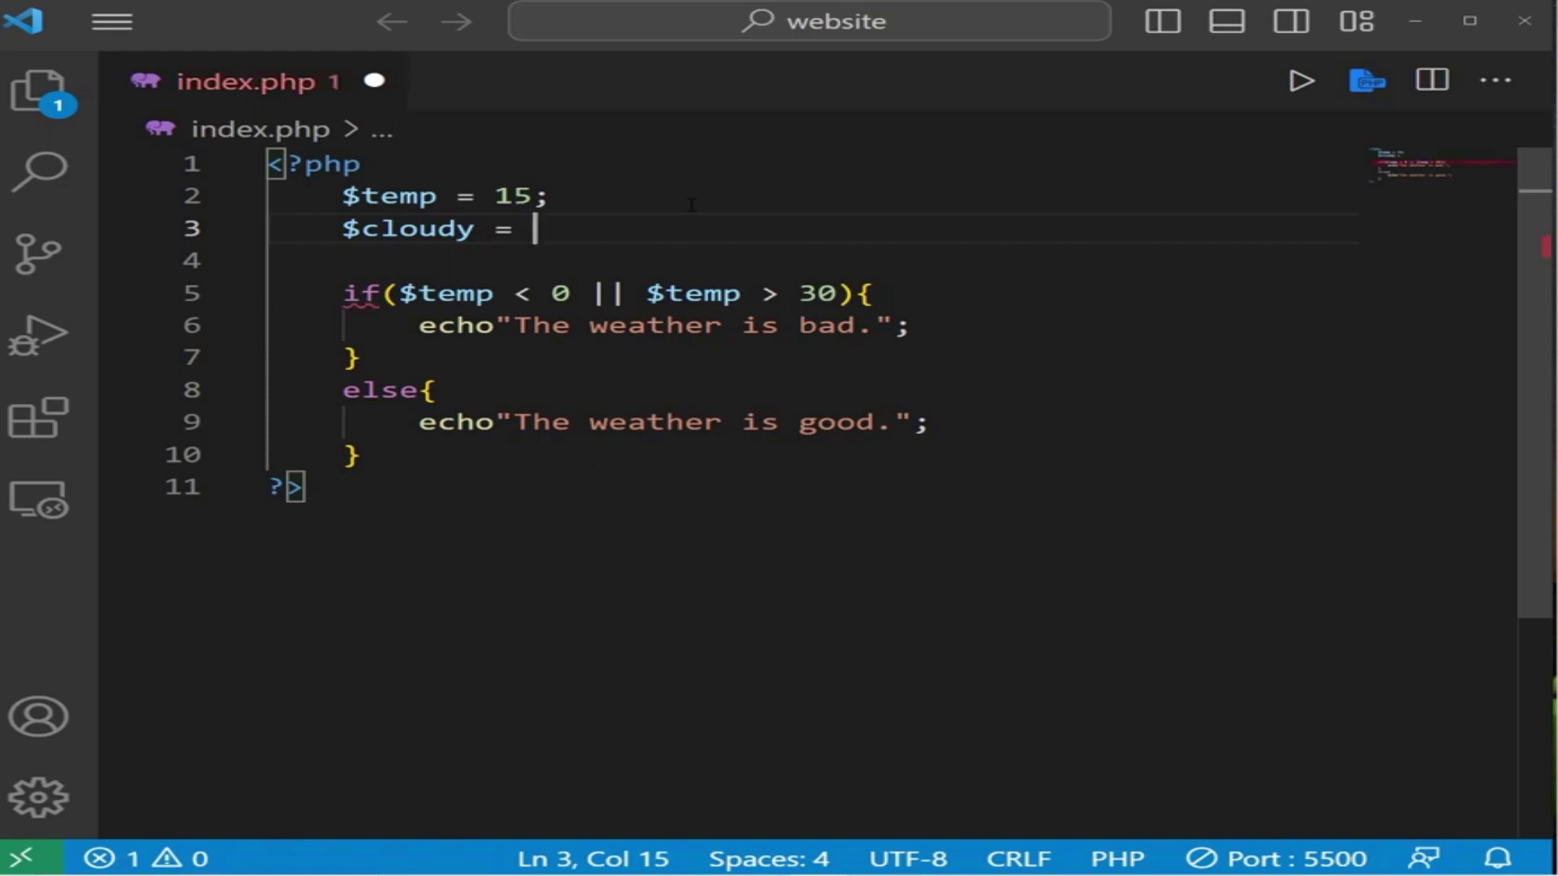
{"action": "type", "text": "true"}
{"action": "type", "text": ";"}
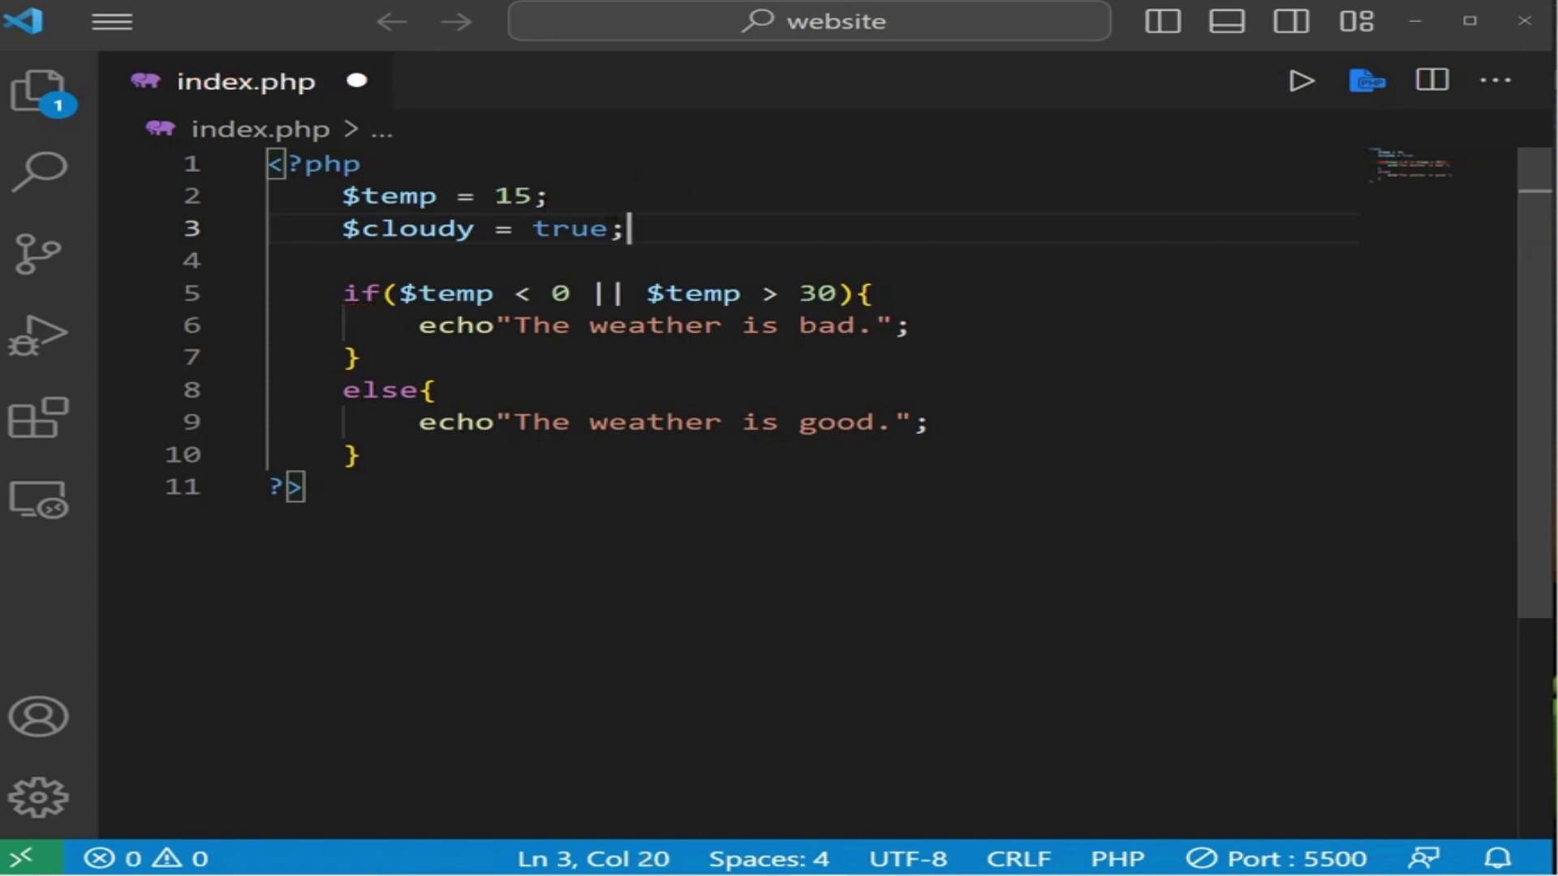
{"action": "left_click_drag", "start_coordinate": [531, 197], "coordinate": [496, 196]}
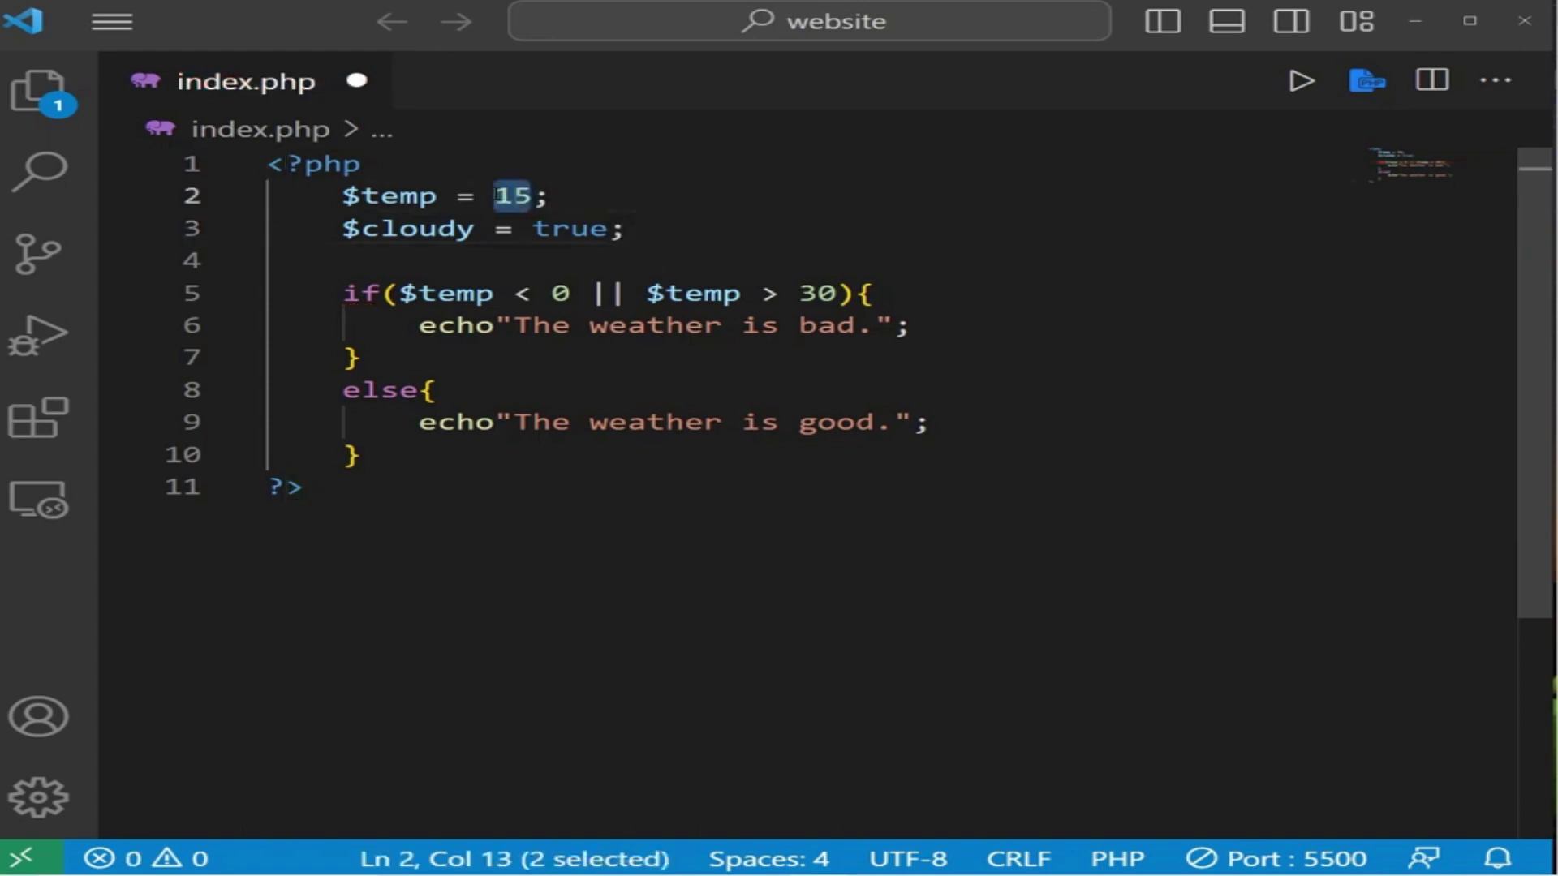
{"action": "left_click_drag", "start_coordinate": [607, 228], "coordinate": [534, 228]}
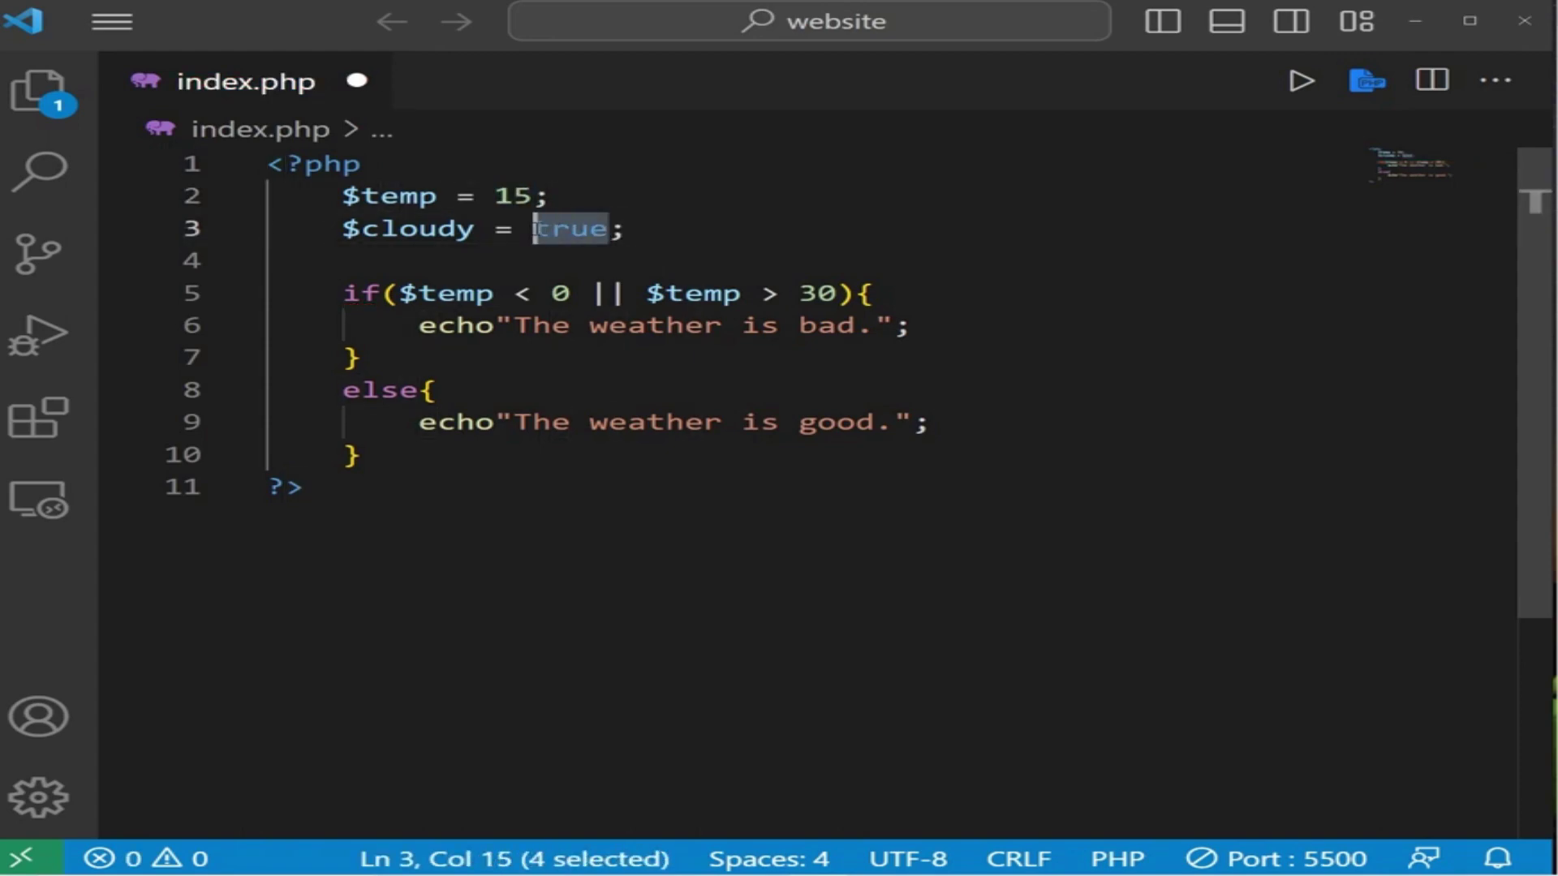
- Add a new if block below the weather example with the condition $cloudy, removing == true
{"action": "left_click", "coordinate": [517, 455]}
{"action": "key", "text": "Return"}
{"action": "key", "text": "Return"}
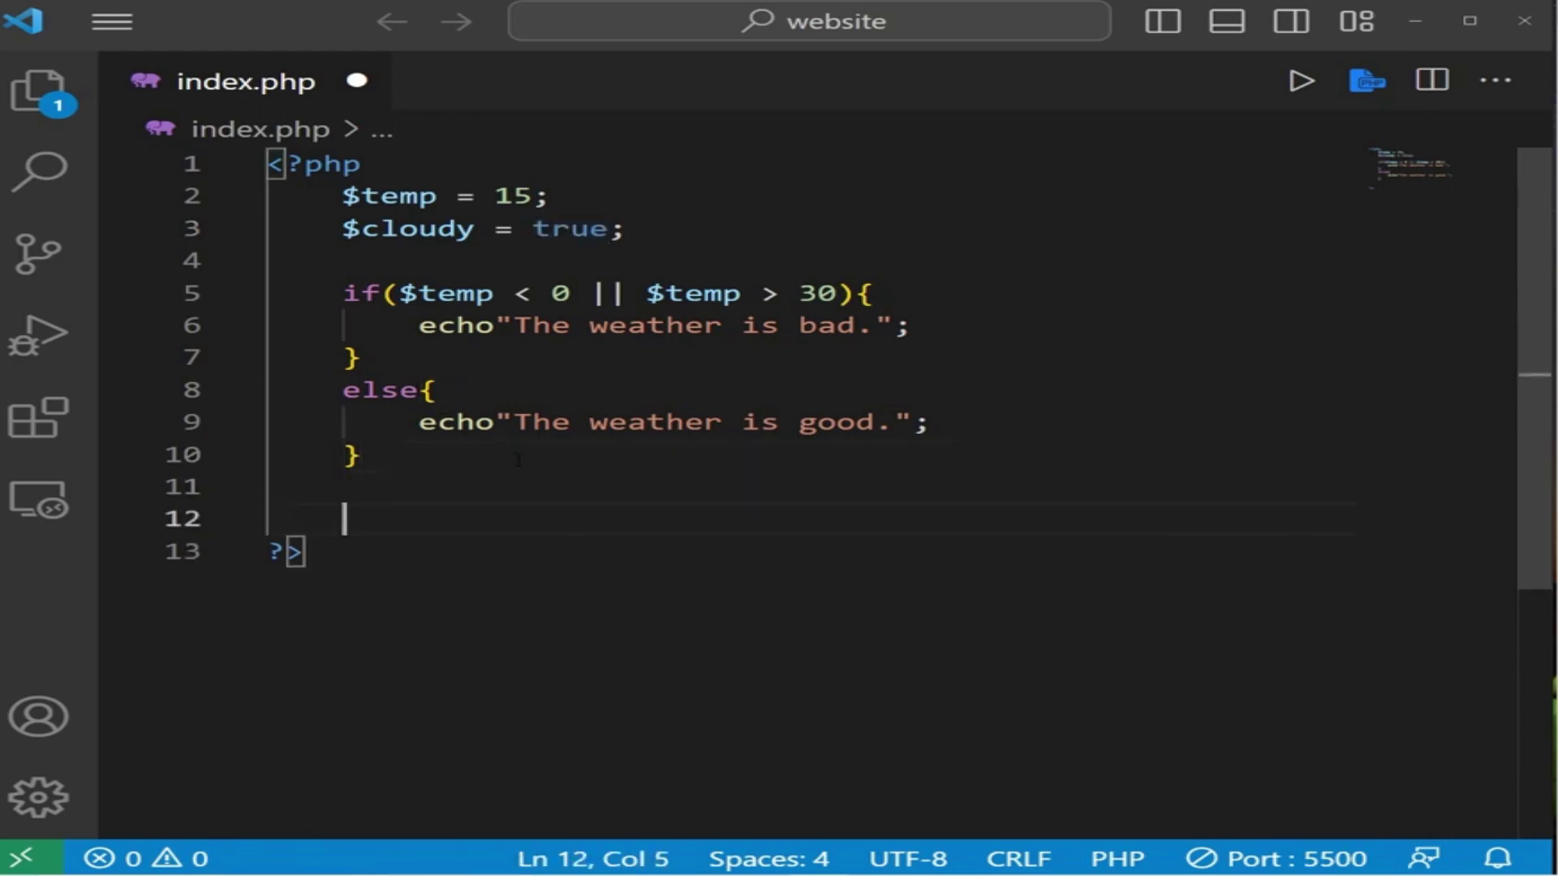
{"action": "type", "text": "if()"}
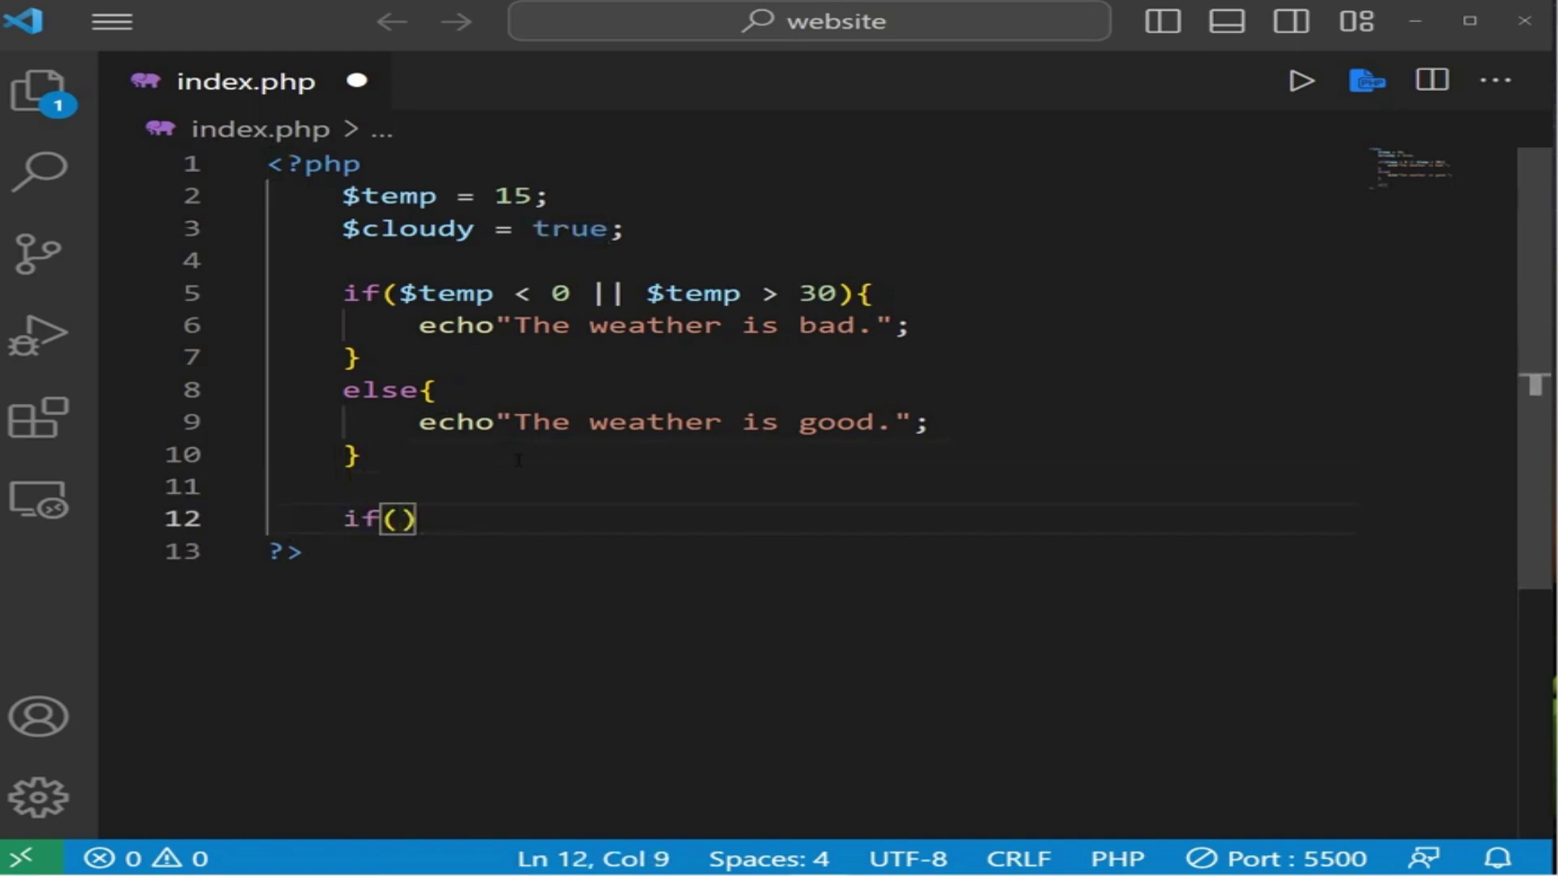
{"action": "type", "text": "{"}
{"action": "key", "text": "Return"}
{"action": "key", "text": "Up"}
{"action": "key", "text": "Left"}
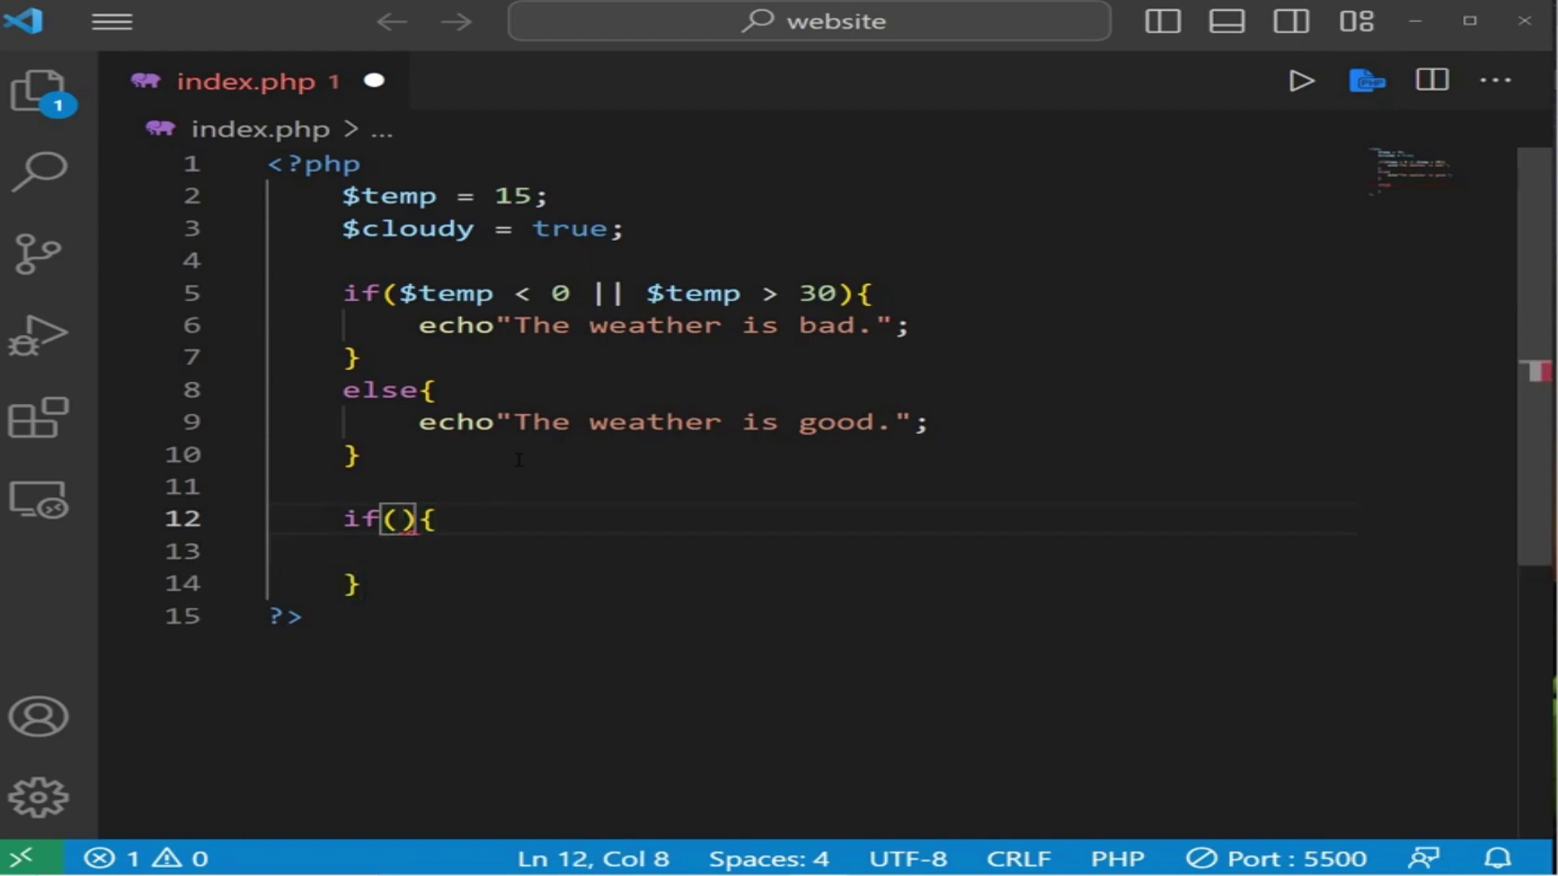
{"action": "type", "text": "$clou"}
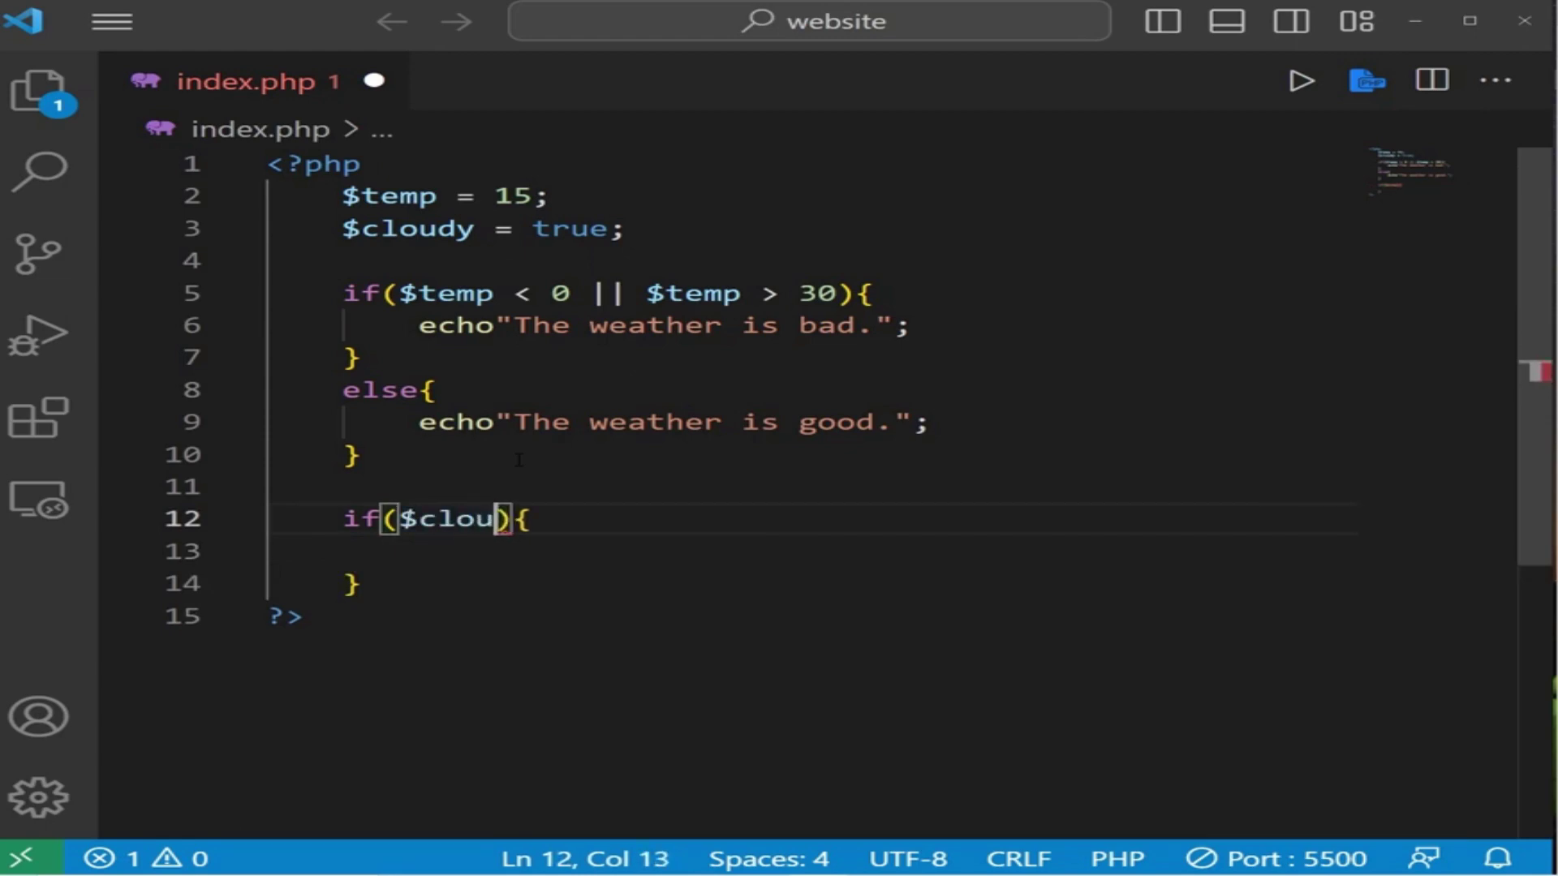
{"action": "type", "text": "dy == "}
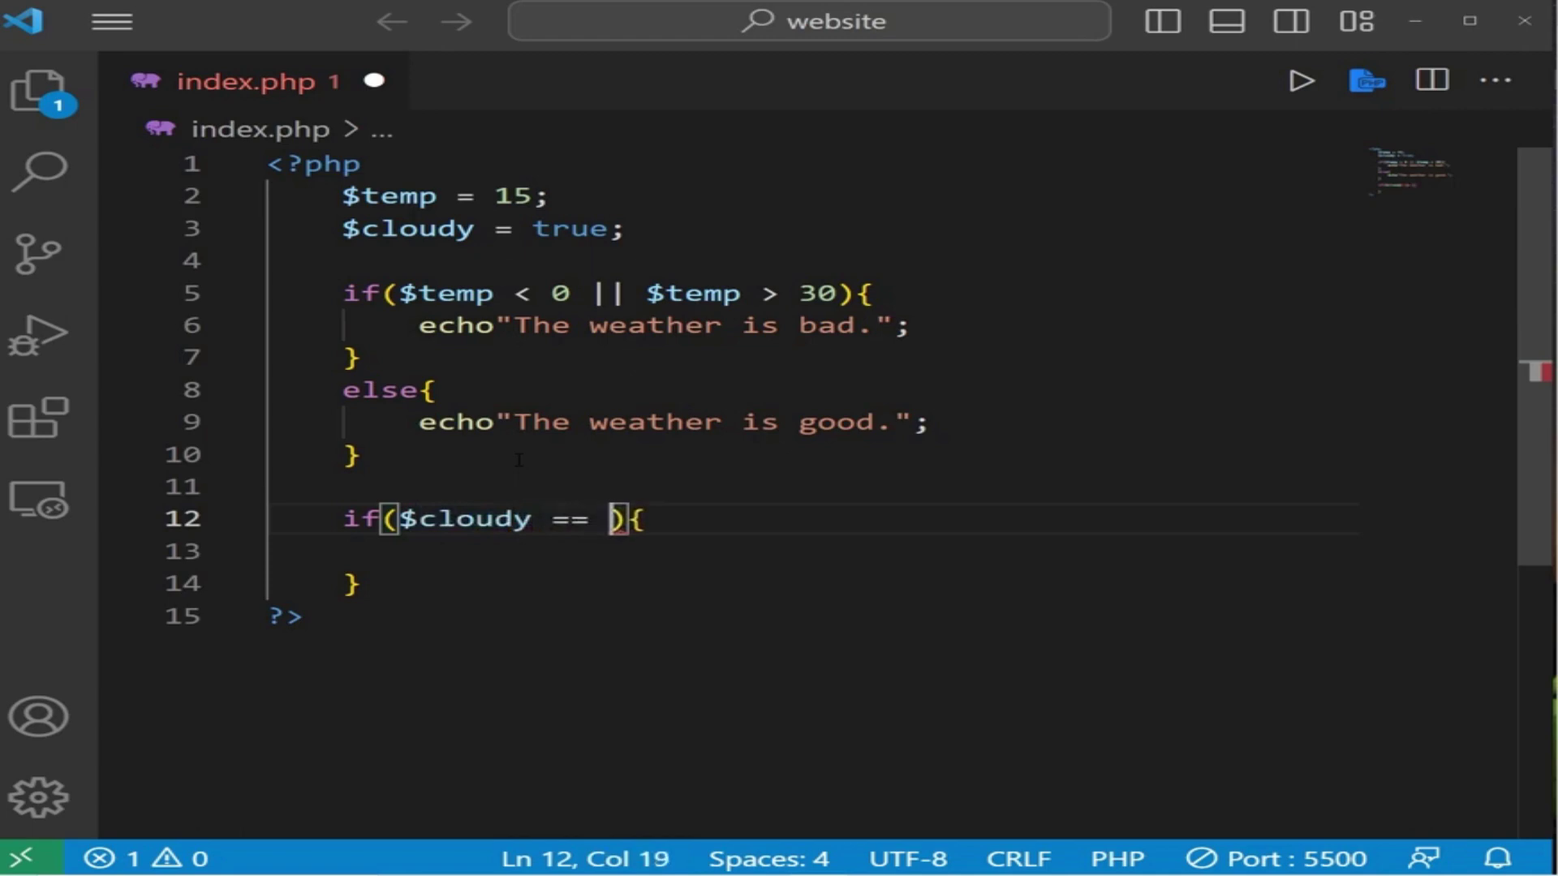
{"action": "type", "text": "true"}
{"action": "key", "text": "Up"}
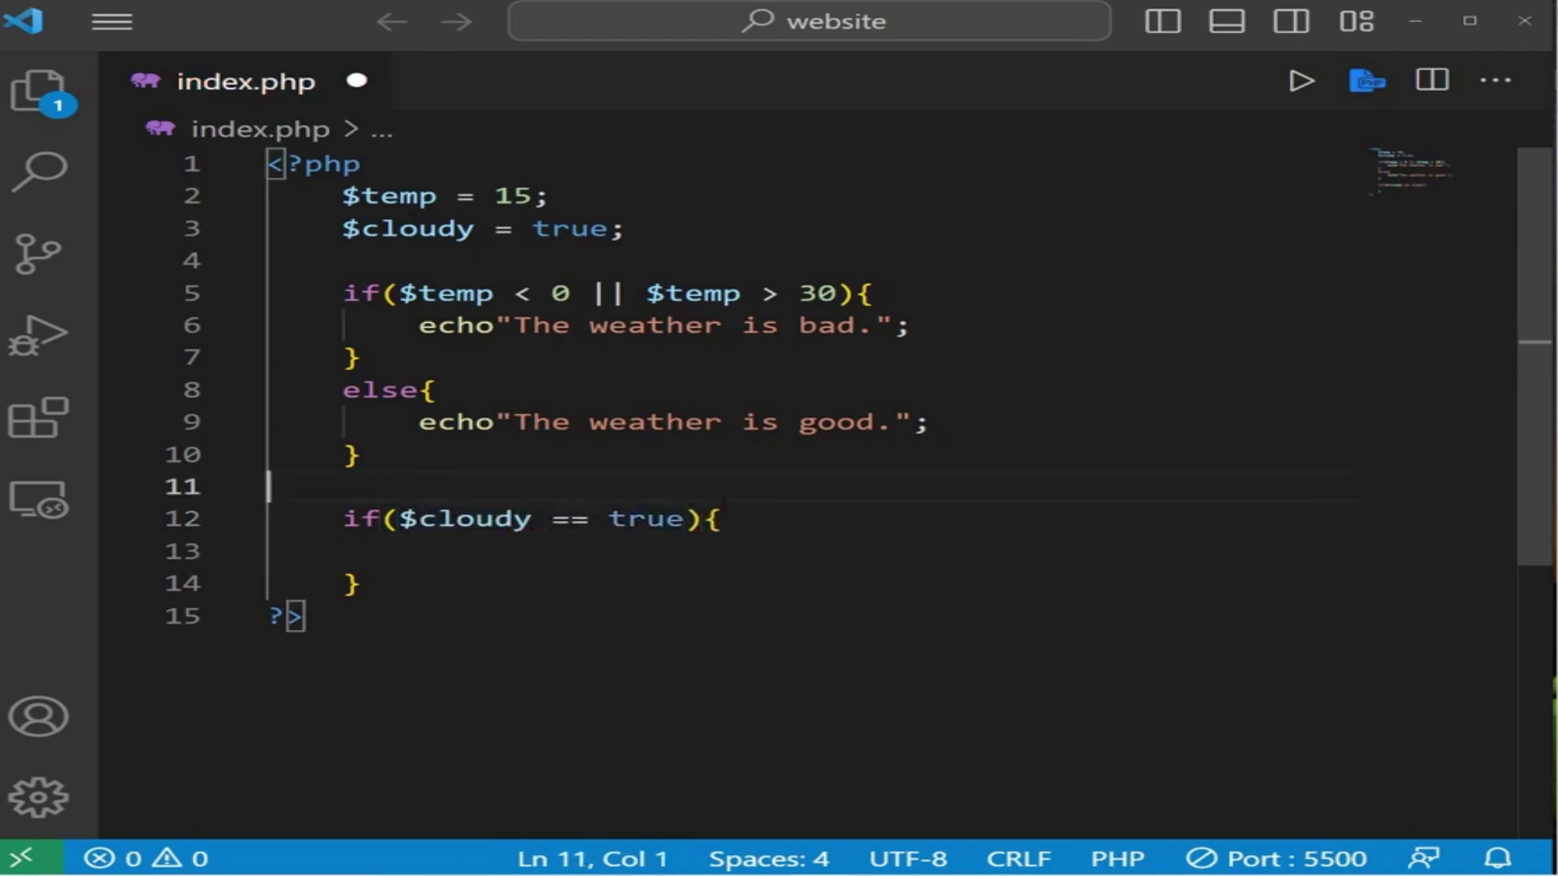
{"action": "key", "text": "Down"}
{"action": "key", "text": "End"}
{"action": "key", "text": "shift+Left"}
{"action": "key", "text": "shift+Left"}
{"action": "key", "text": "shift+Left"}
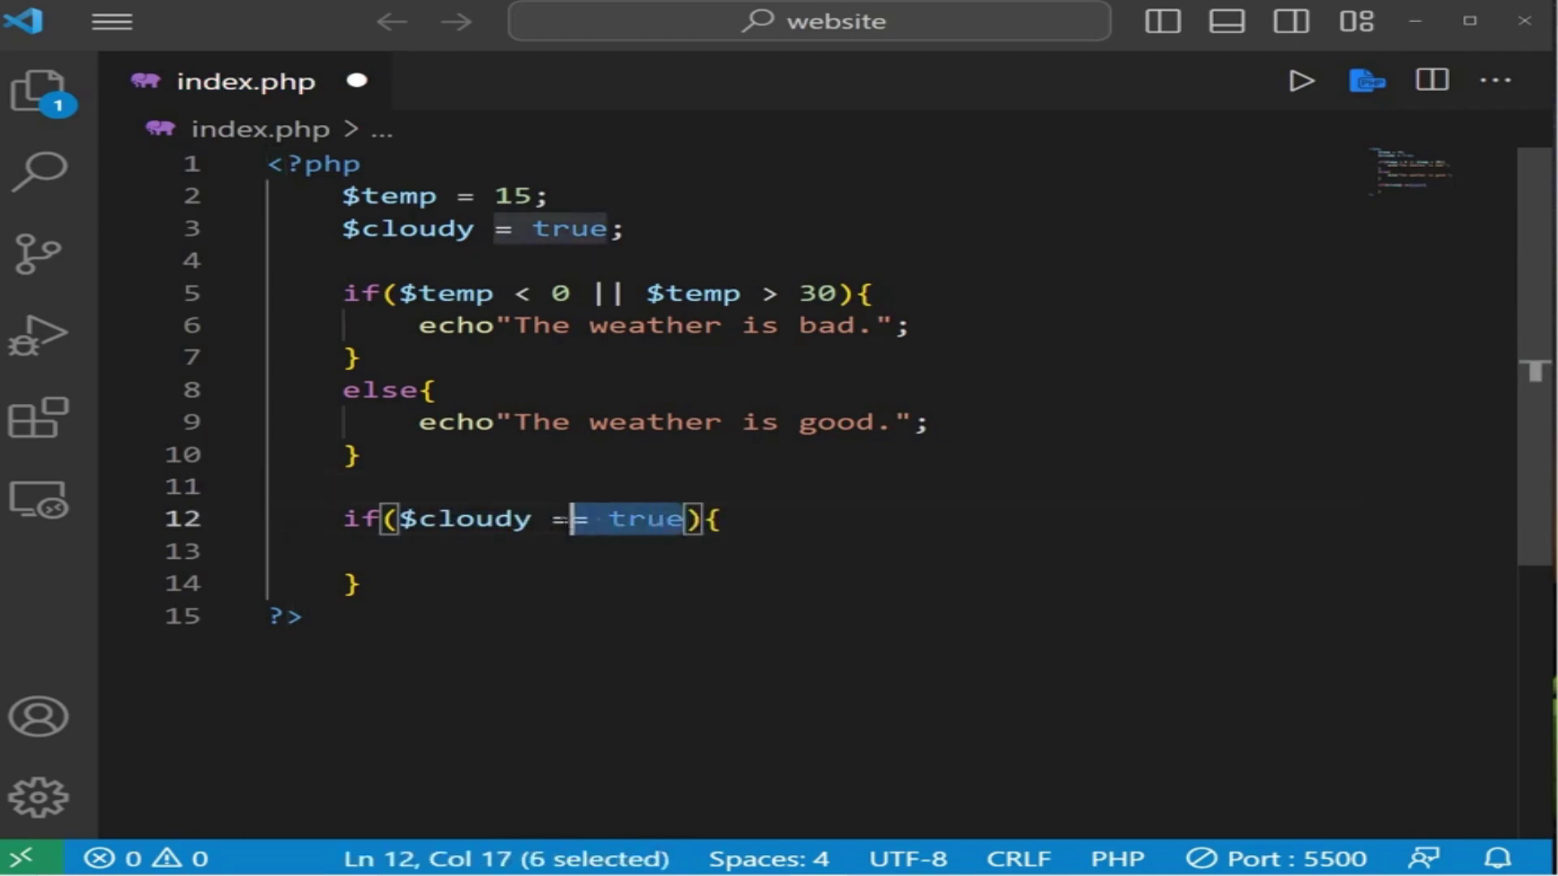
{"action": "key", "text": "shift+Left"}
{"action": "key", "text": "shift+Left"}
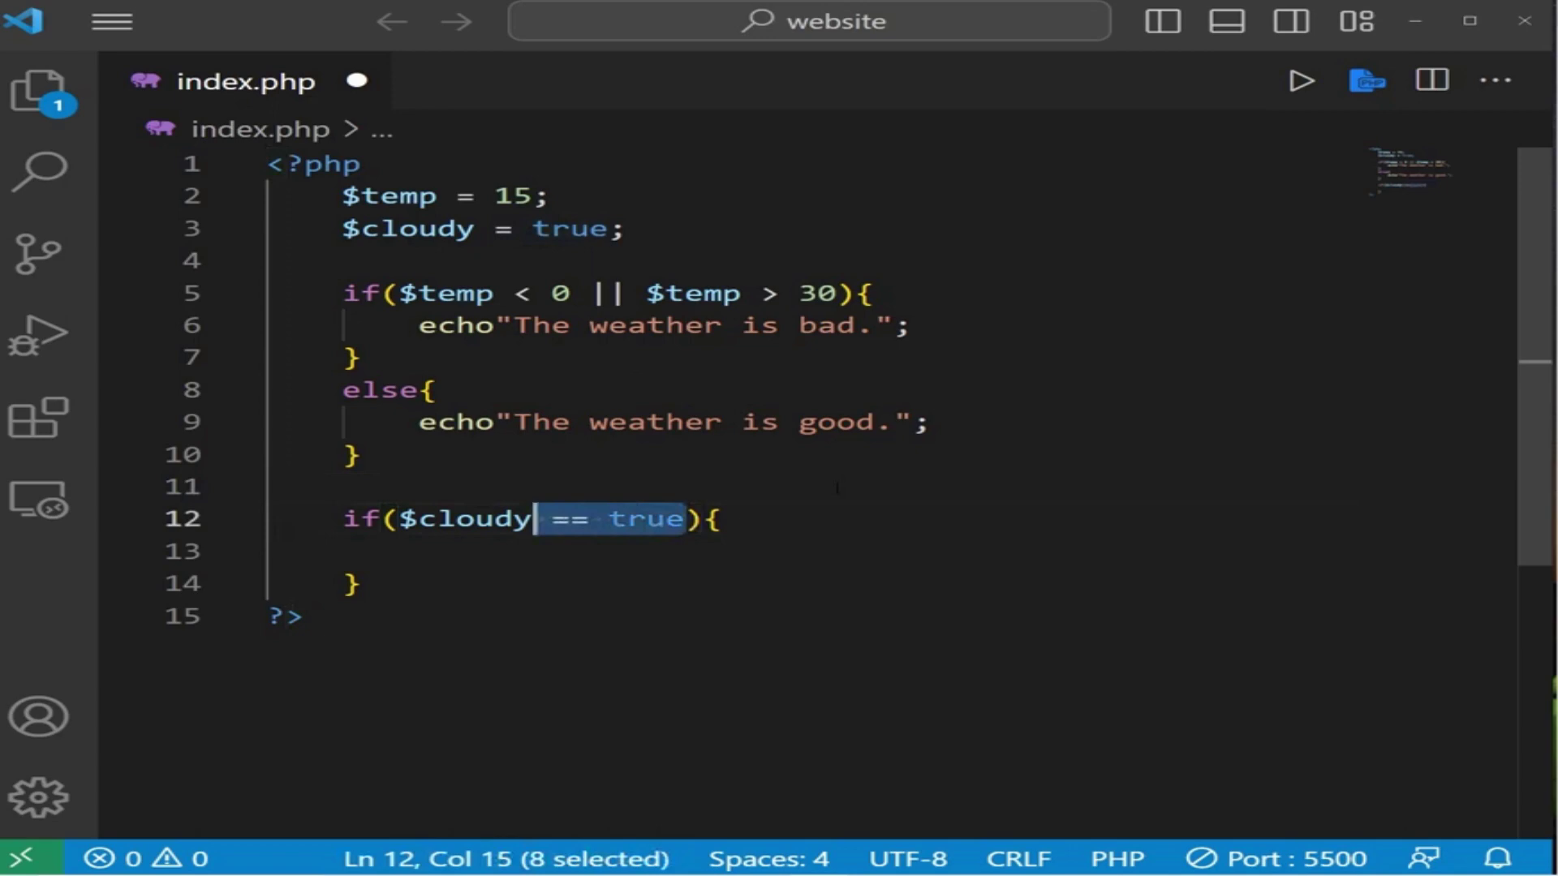
{"action": "key", "text": "BackSpace"}
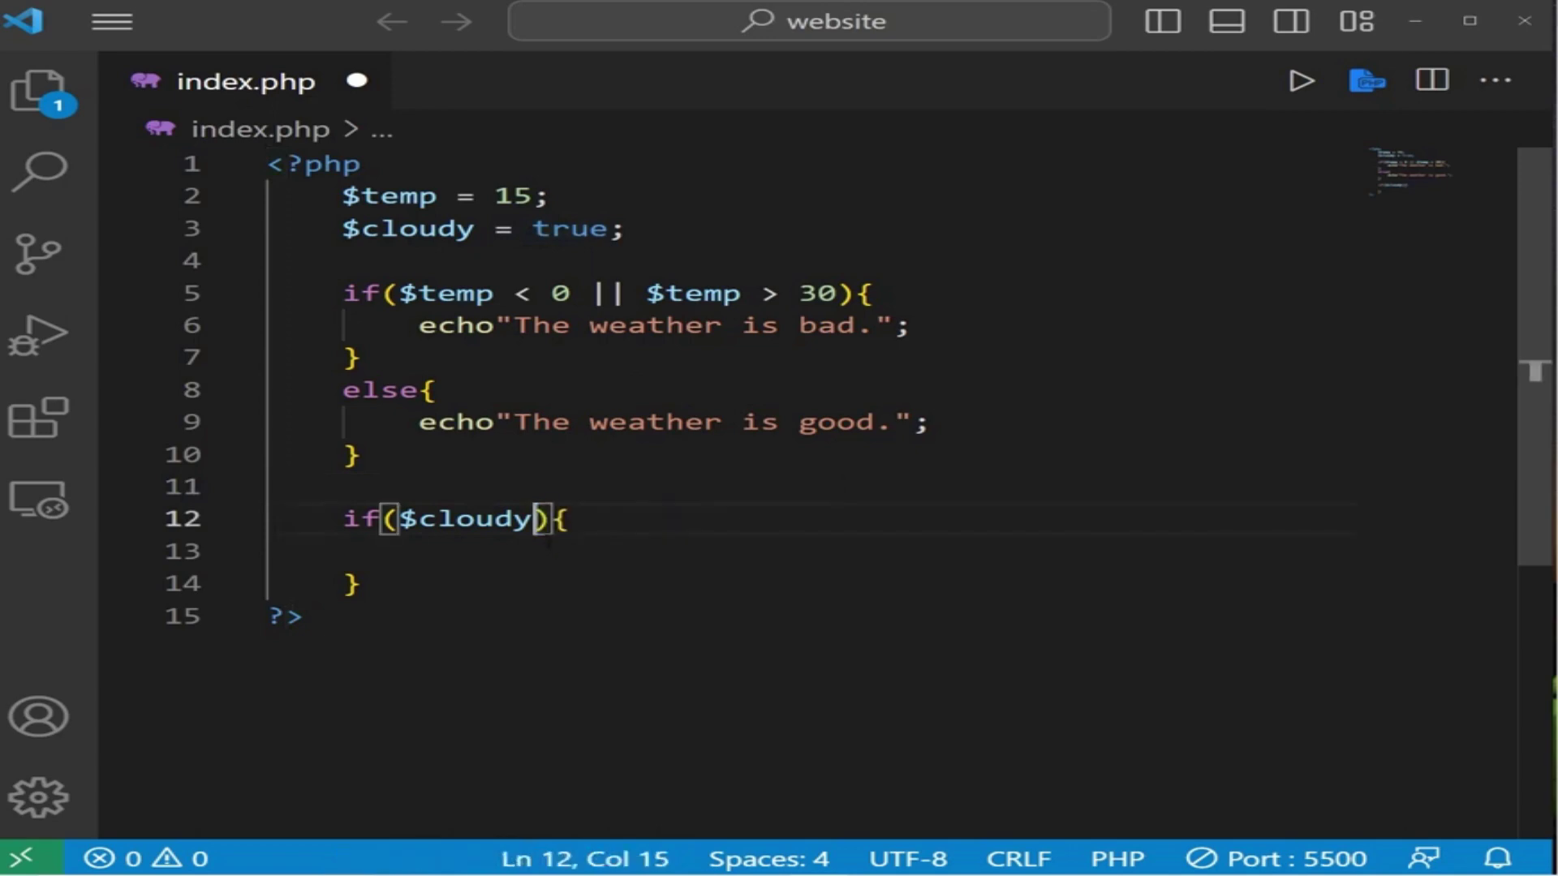
- Make the if($cloudy) block echo "It's cloudy"
{"action": "left_click", "coordinate": [456, 518]}
{"action": "left_click", "coordinate": [474, 559]}
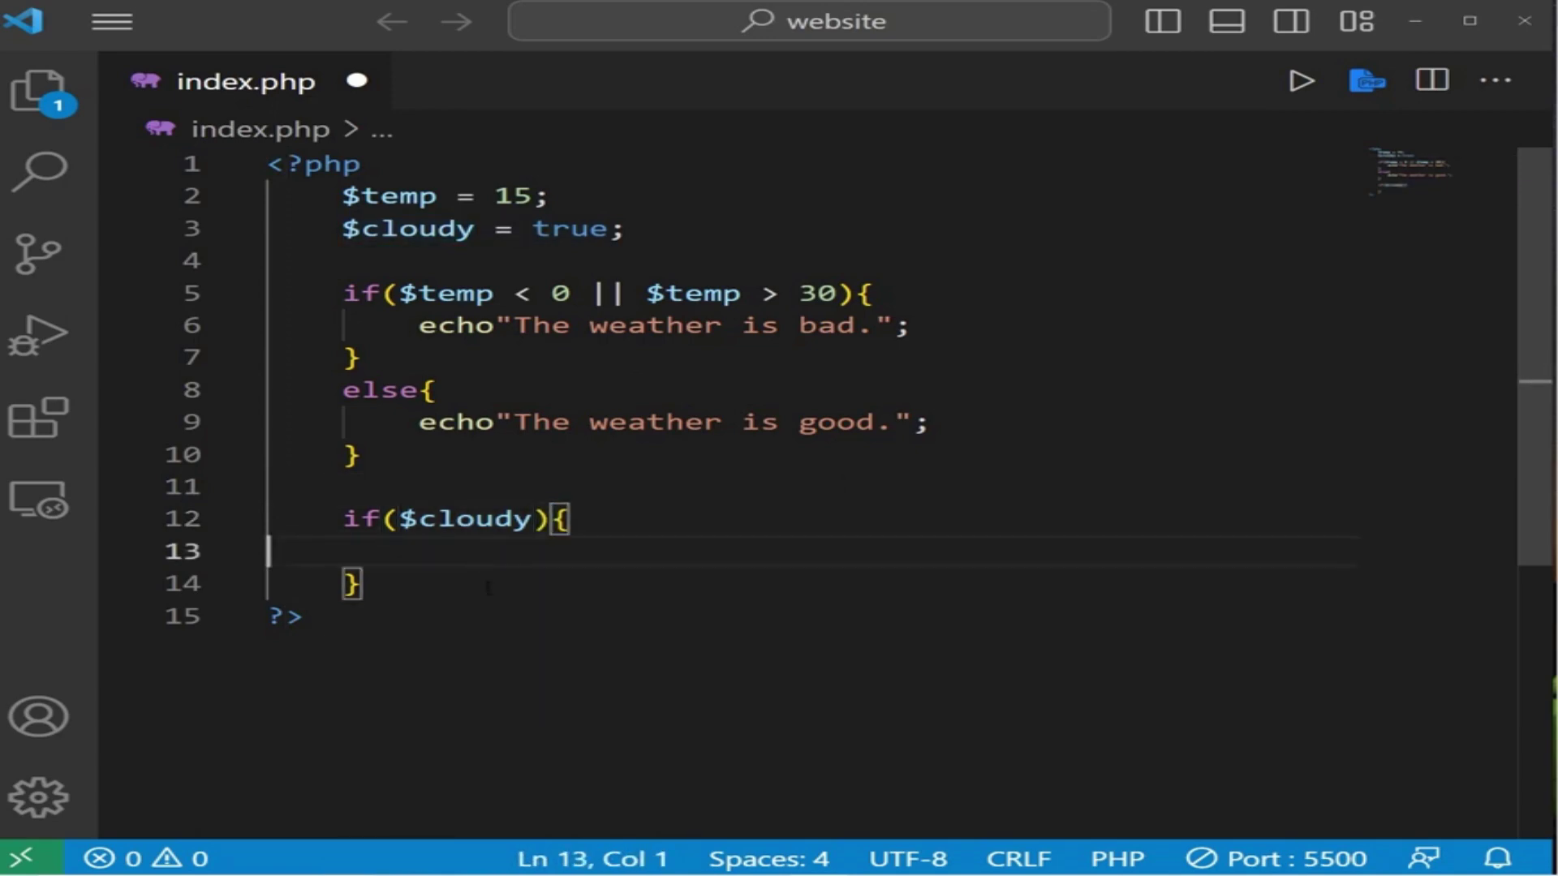
{"action": "key", "text": "Tab"}
{"action": "key", "text": "Tab"}
{"action": "type", "text": "echo"}
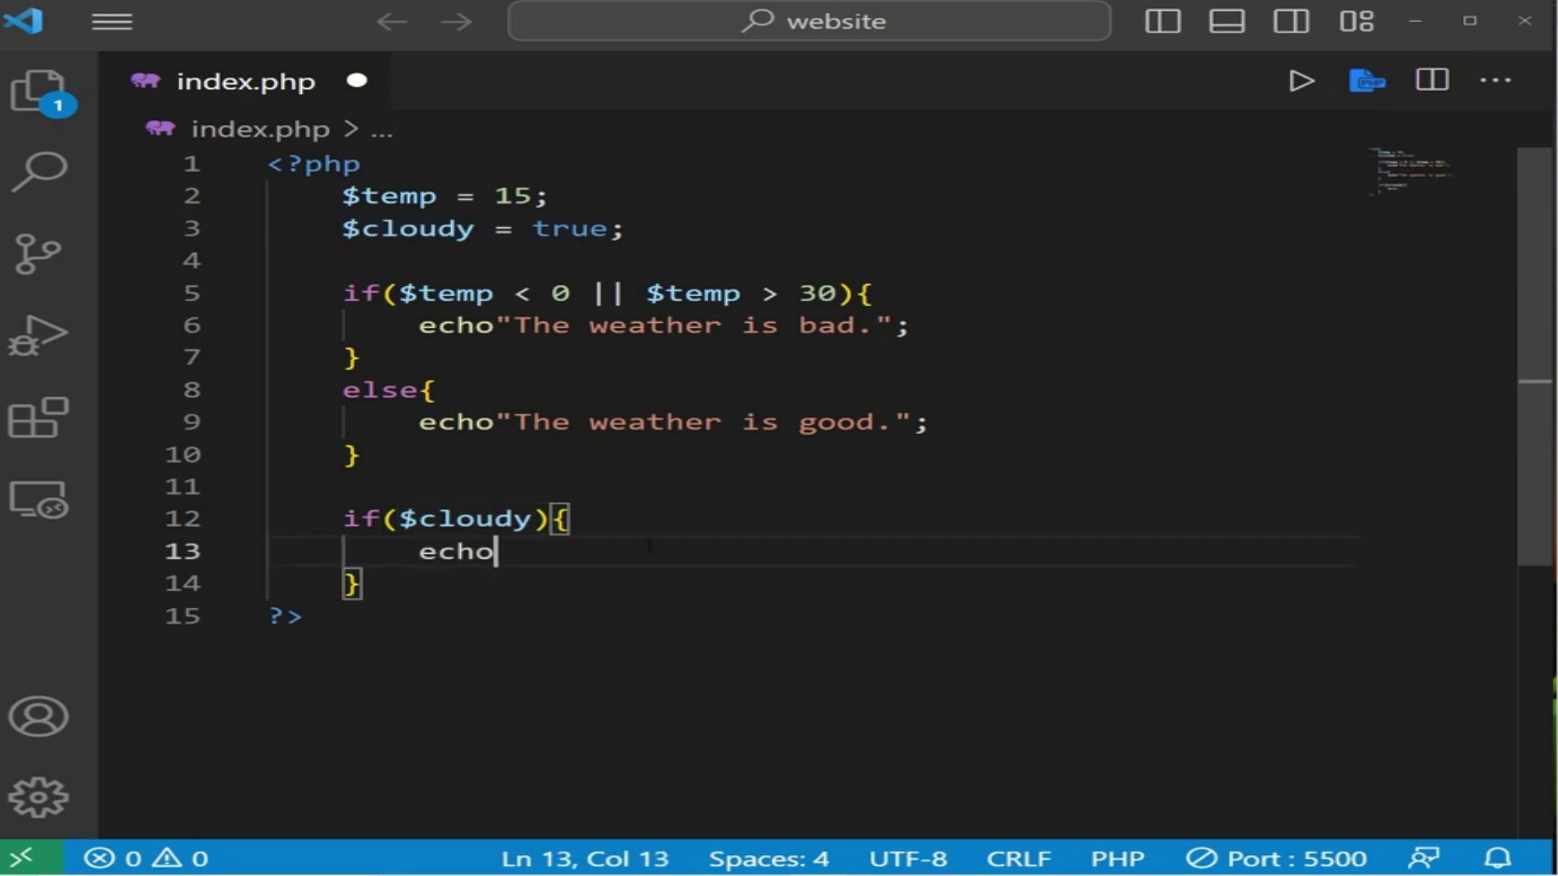
{"action": "type", "text": "\"\";"}
{"action": "key", "text": "Left"}
{"action": "key", "text": "Left"}
{"action": "type", "text": "It's cl"}
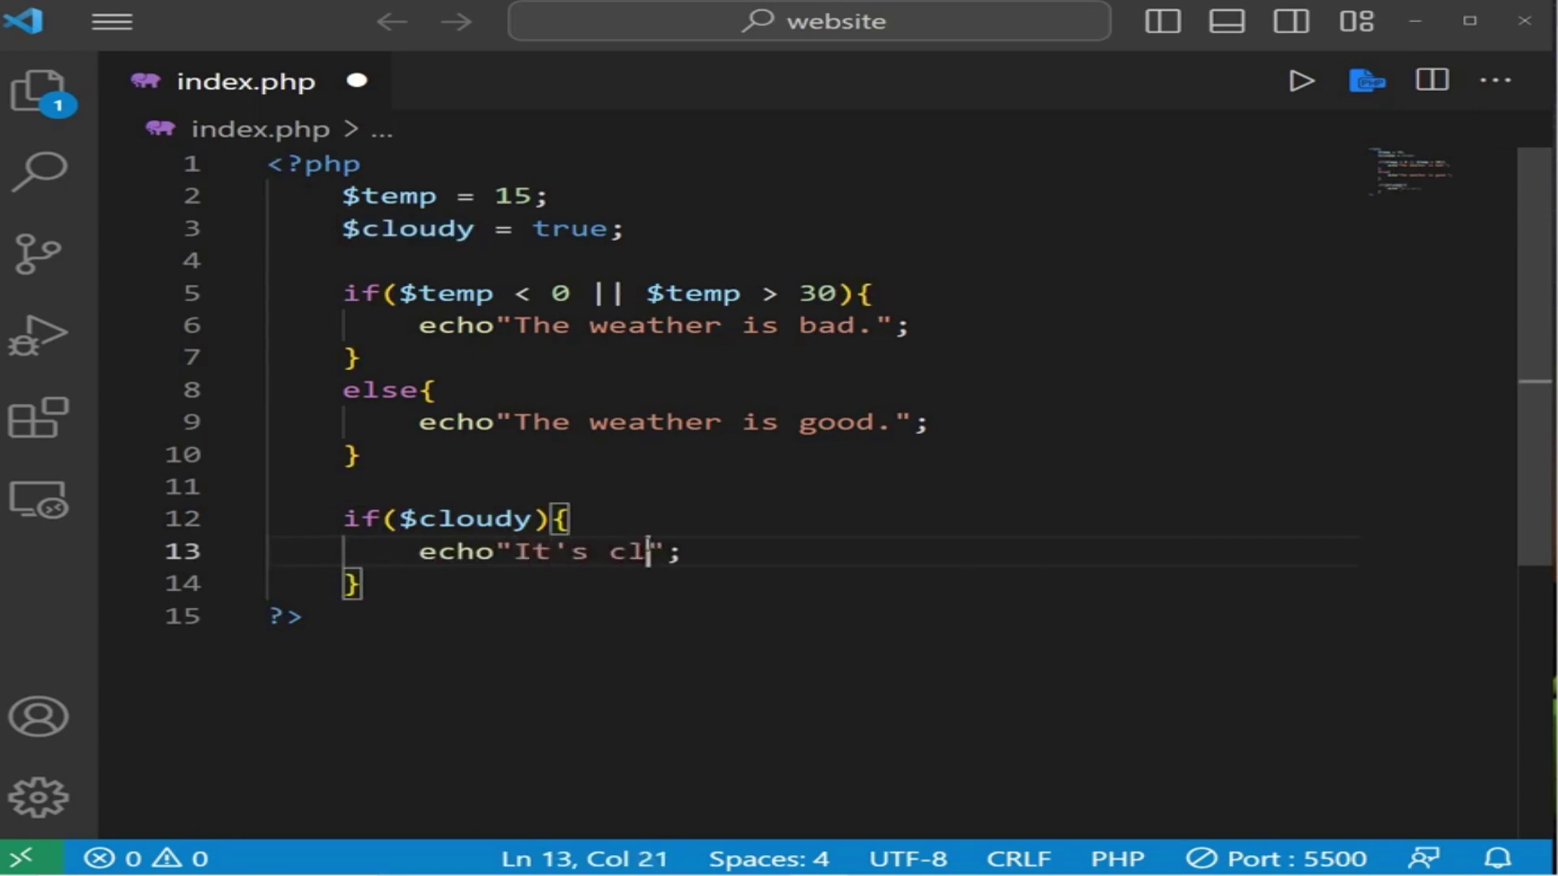
{"action": "type", "text": "oudy"}
- Add an else block echoing "It's sunny" and save index.php
{"action": "key", "text": "Down"}
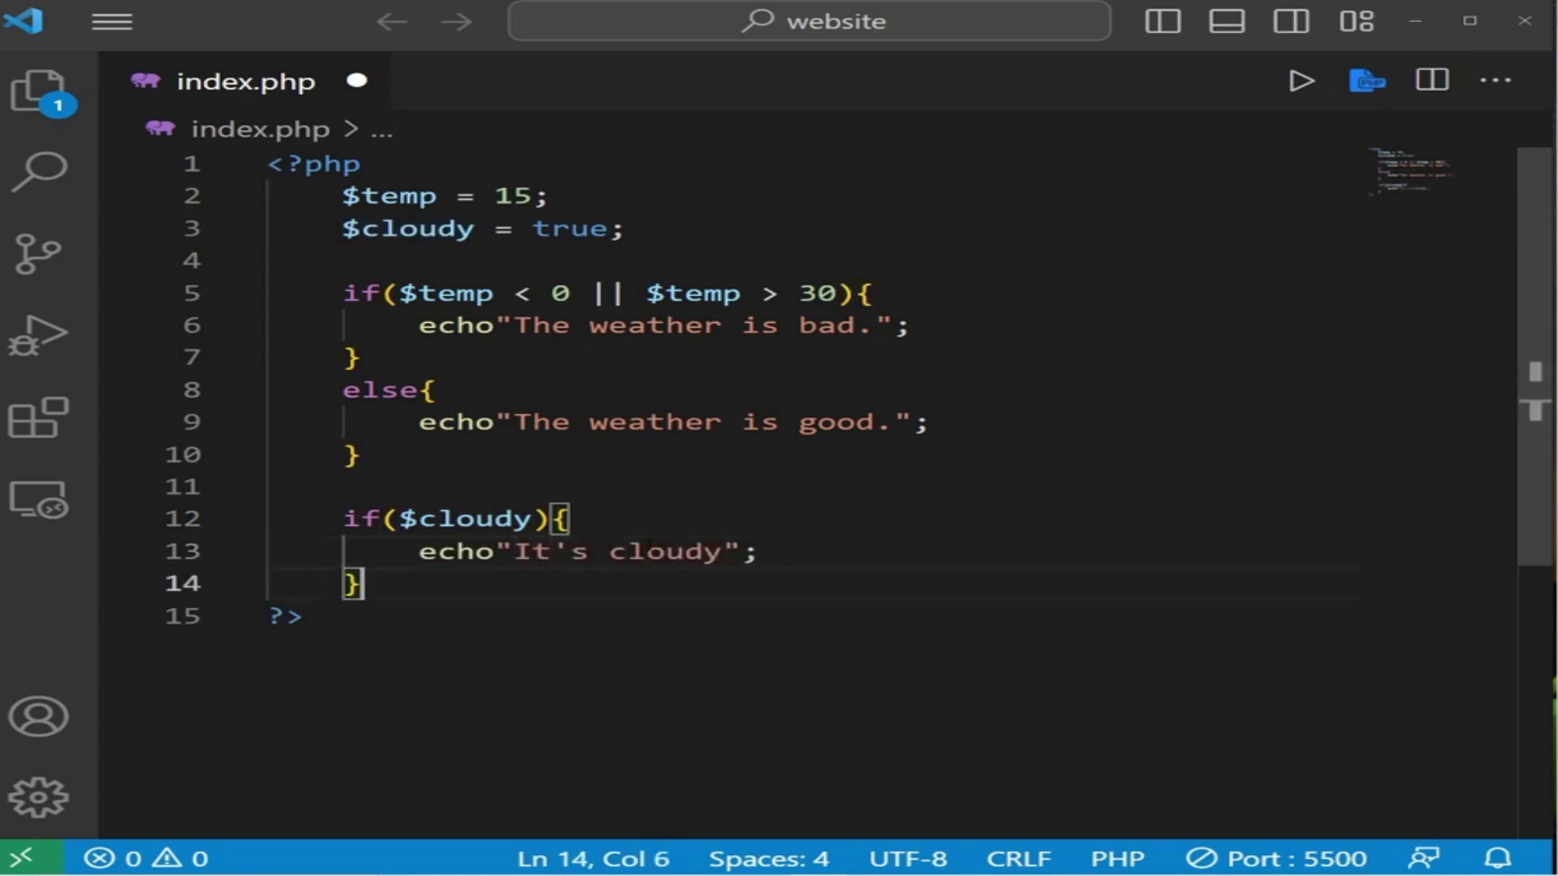
{"action": "key", "text": "Return"}
{"action": "type", "text": "else"}
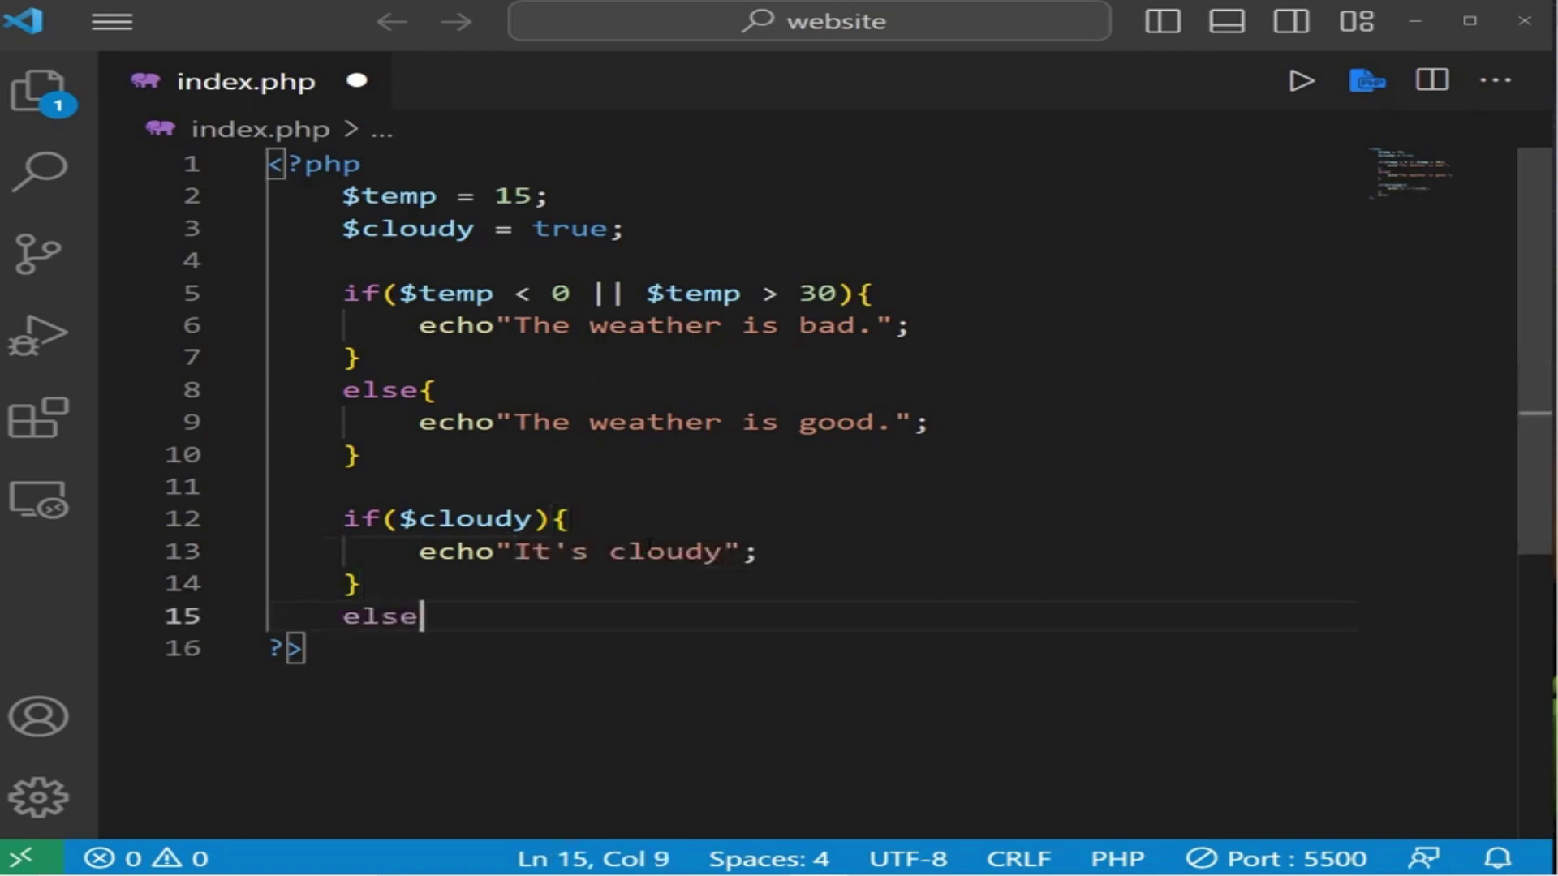
{"action": "type", "text": "{"}
{"action": "key", "text": "Return"}
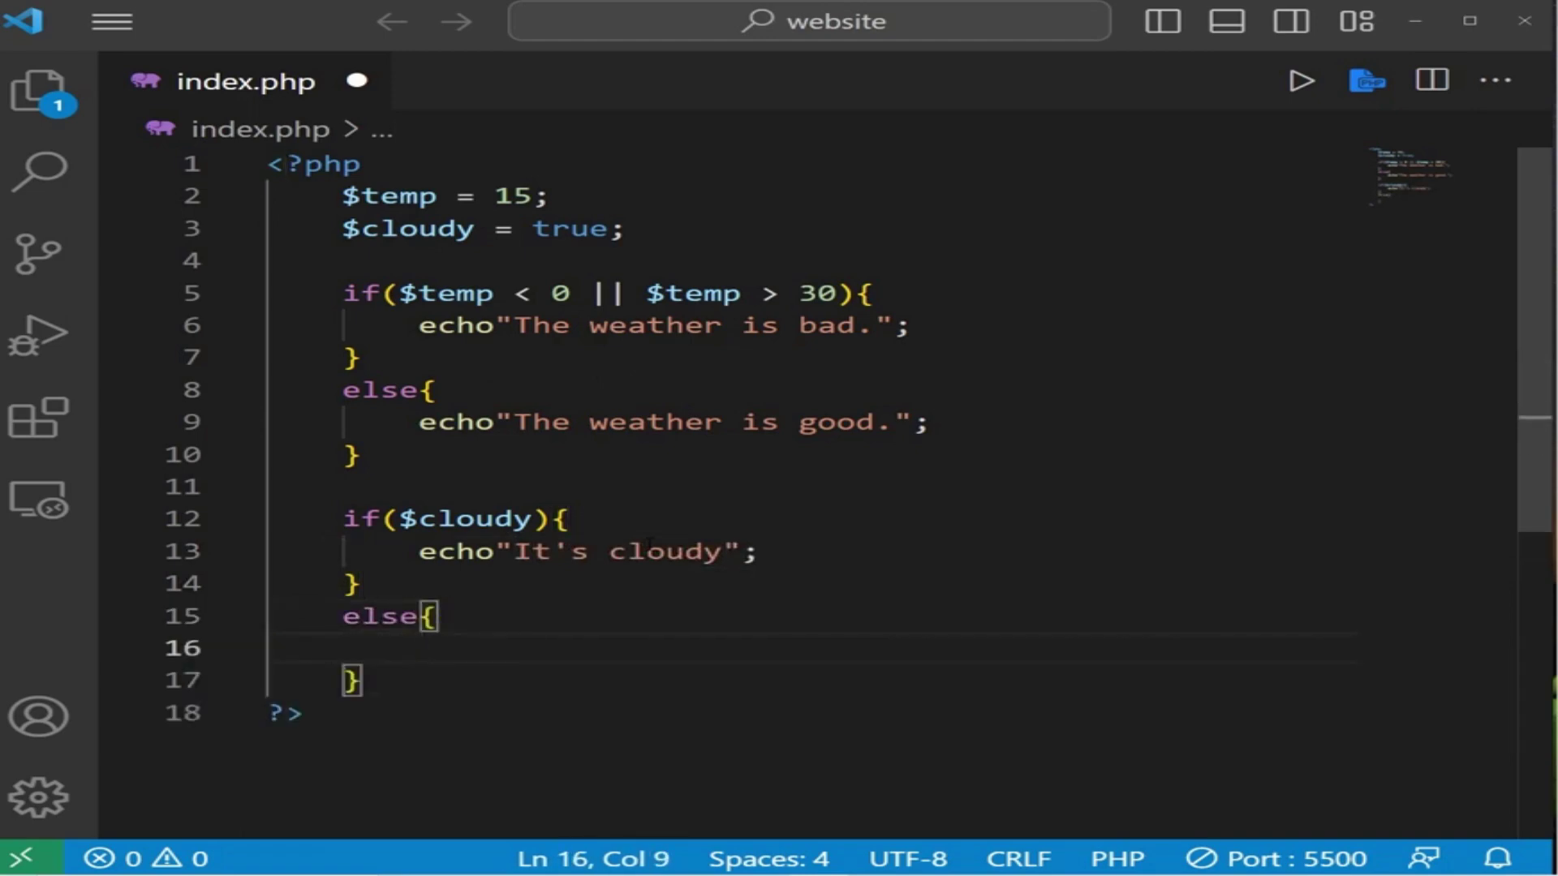
{"action": "type", "text": "echo"}
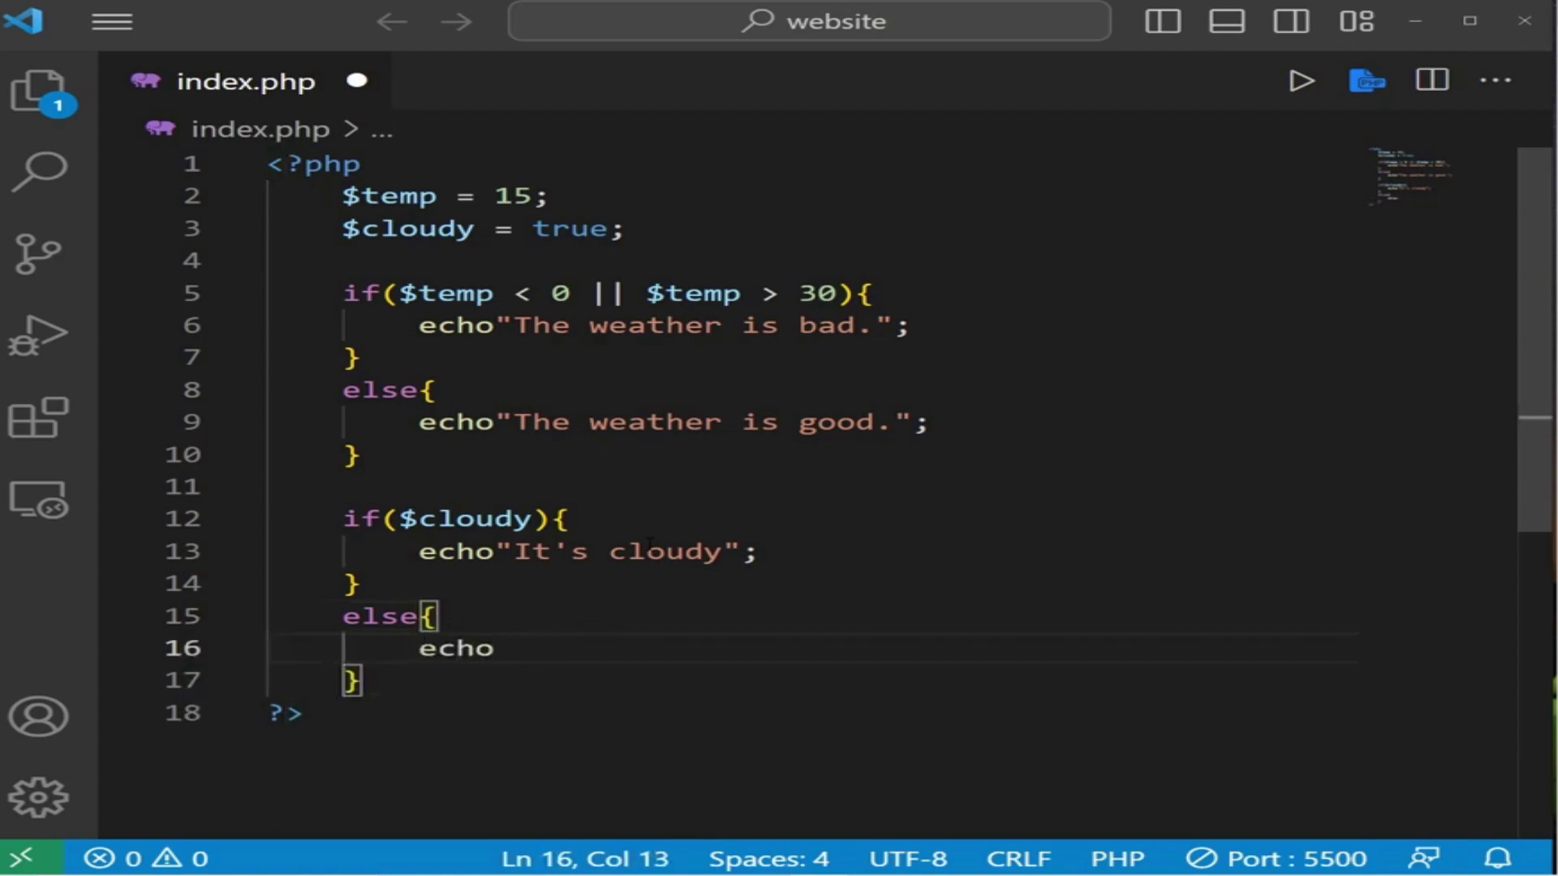
{"action": "type", "text": "\"\";"}
{"action": "key", "text": "Left"}
{"action": "key", "text": "Left"}
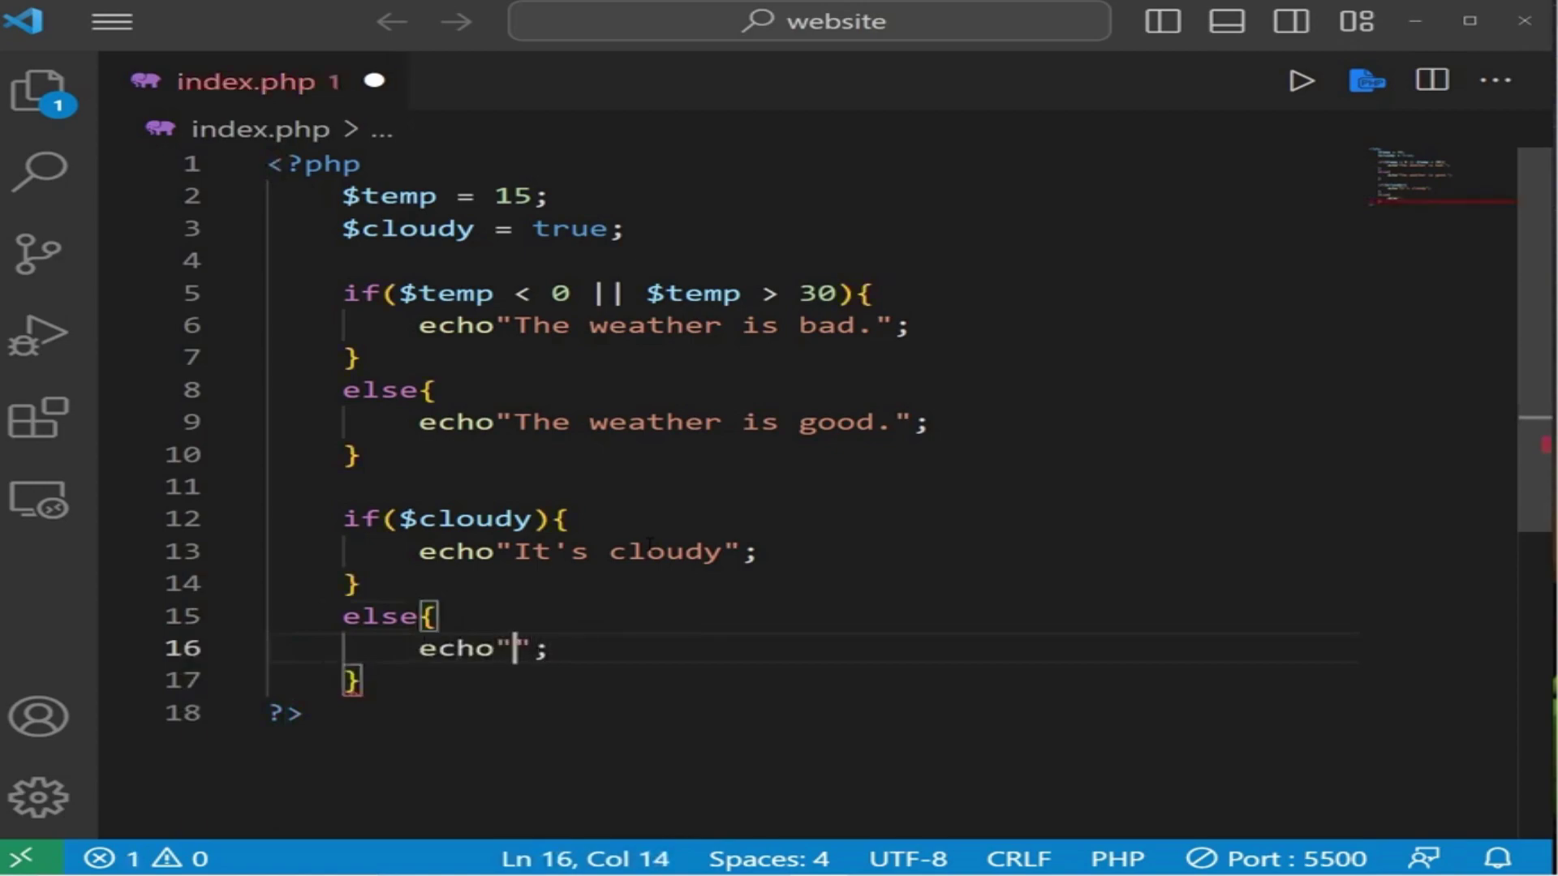
{"action": "type", "text": "It's sunn"}
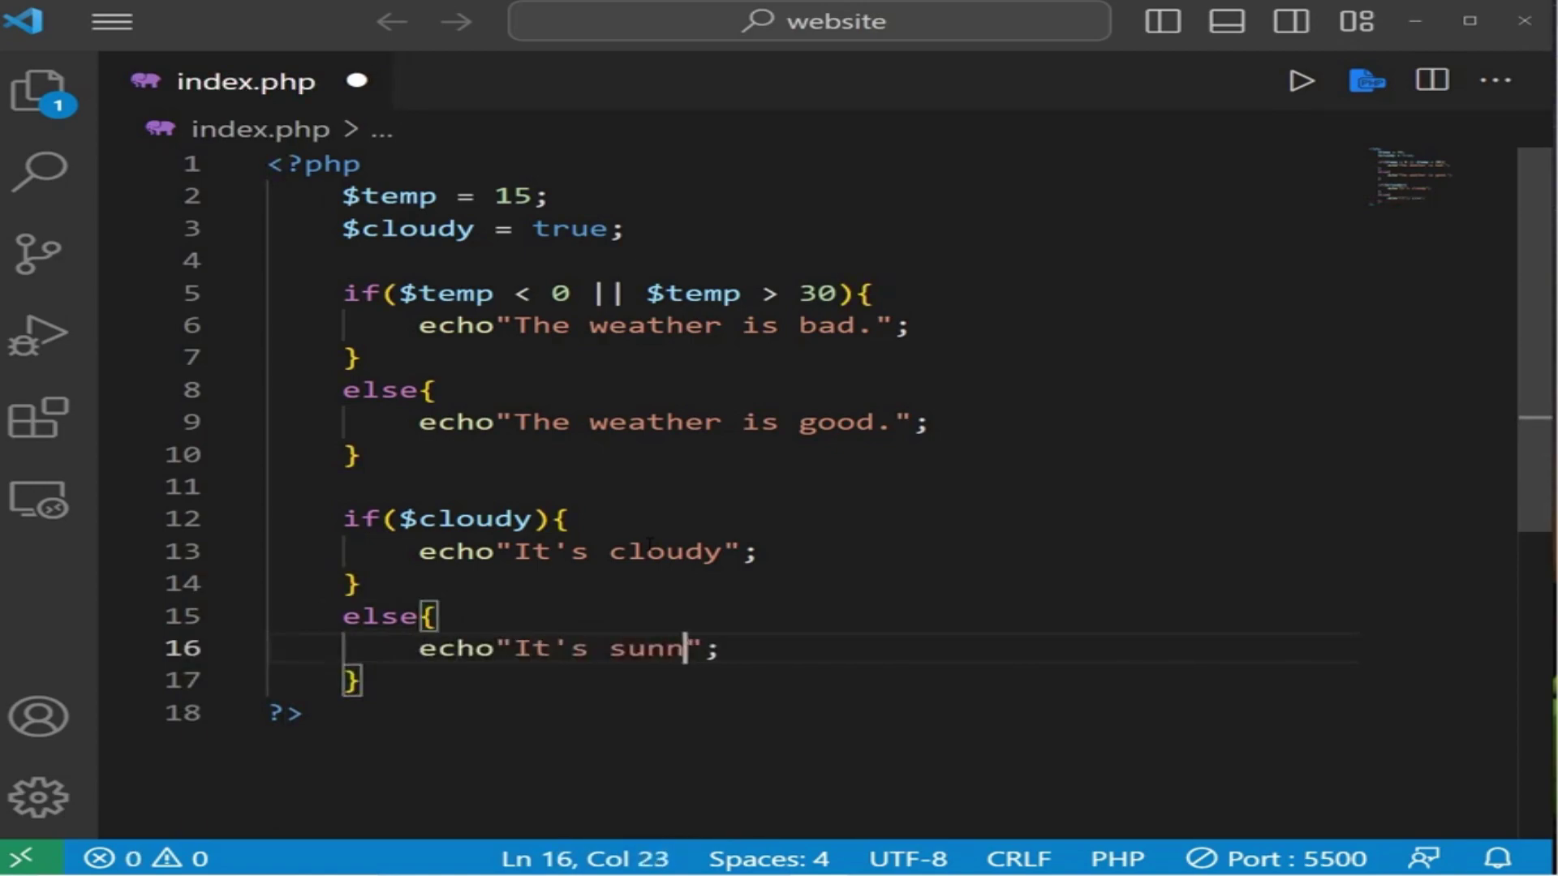
{"action": "type", "text": "y"}
{"action": "key", "text": "ctrl+s"}
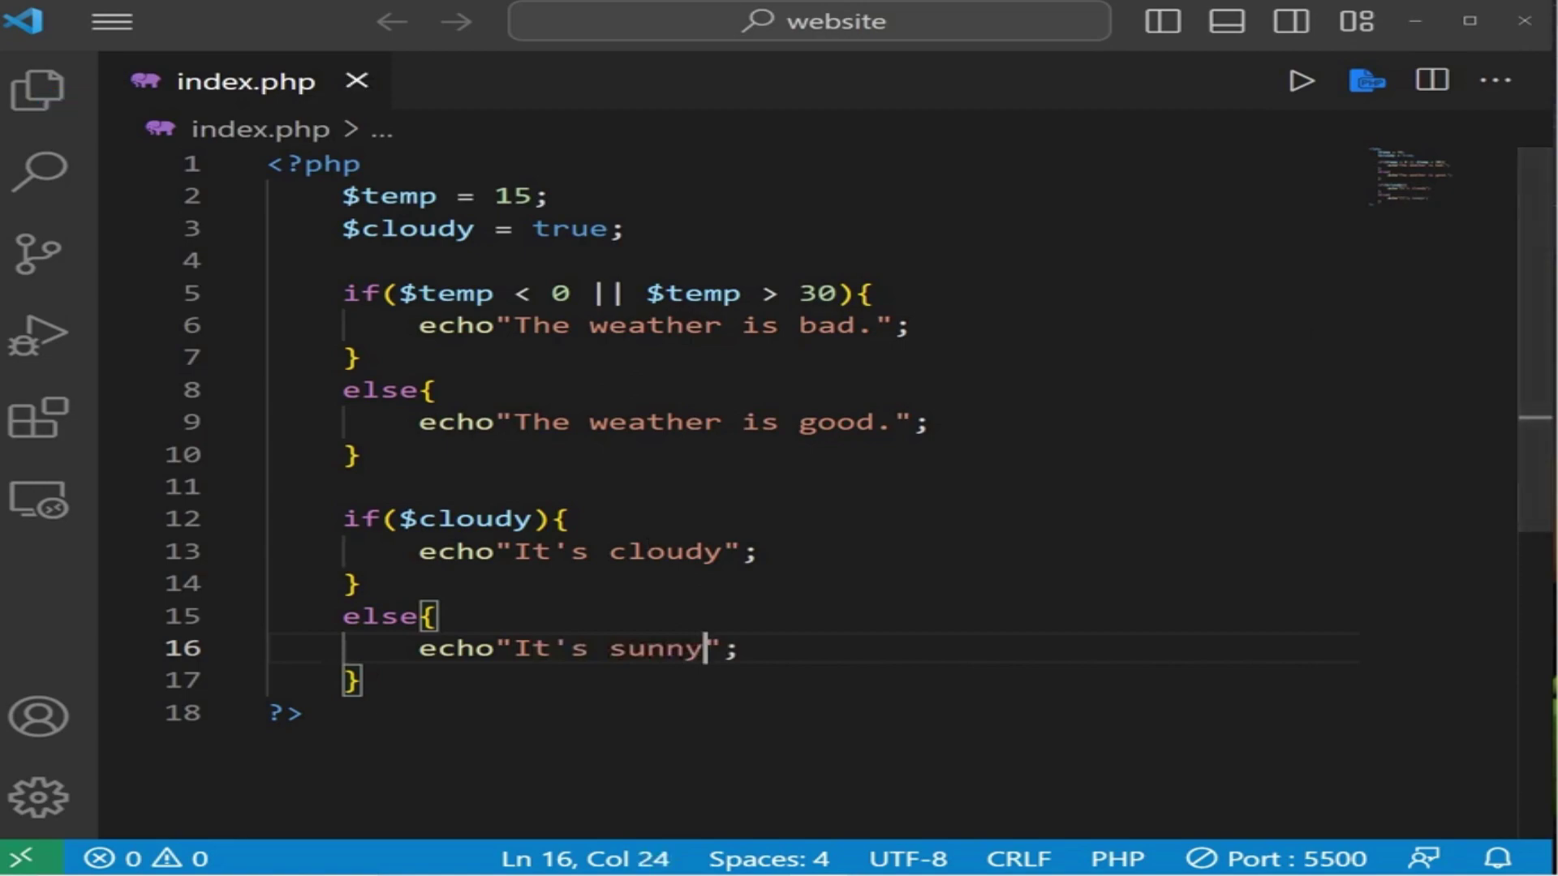
- Append <br> to the bad and good weather messages, add full stops to the cloudy and sunny messages, and save
{"action": "left_click", "coordinate": [875, 324]}
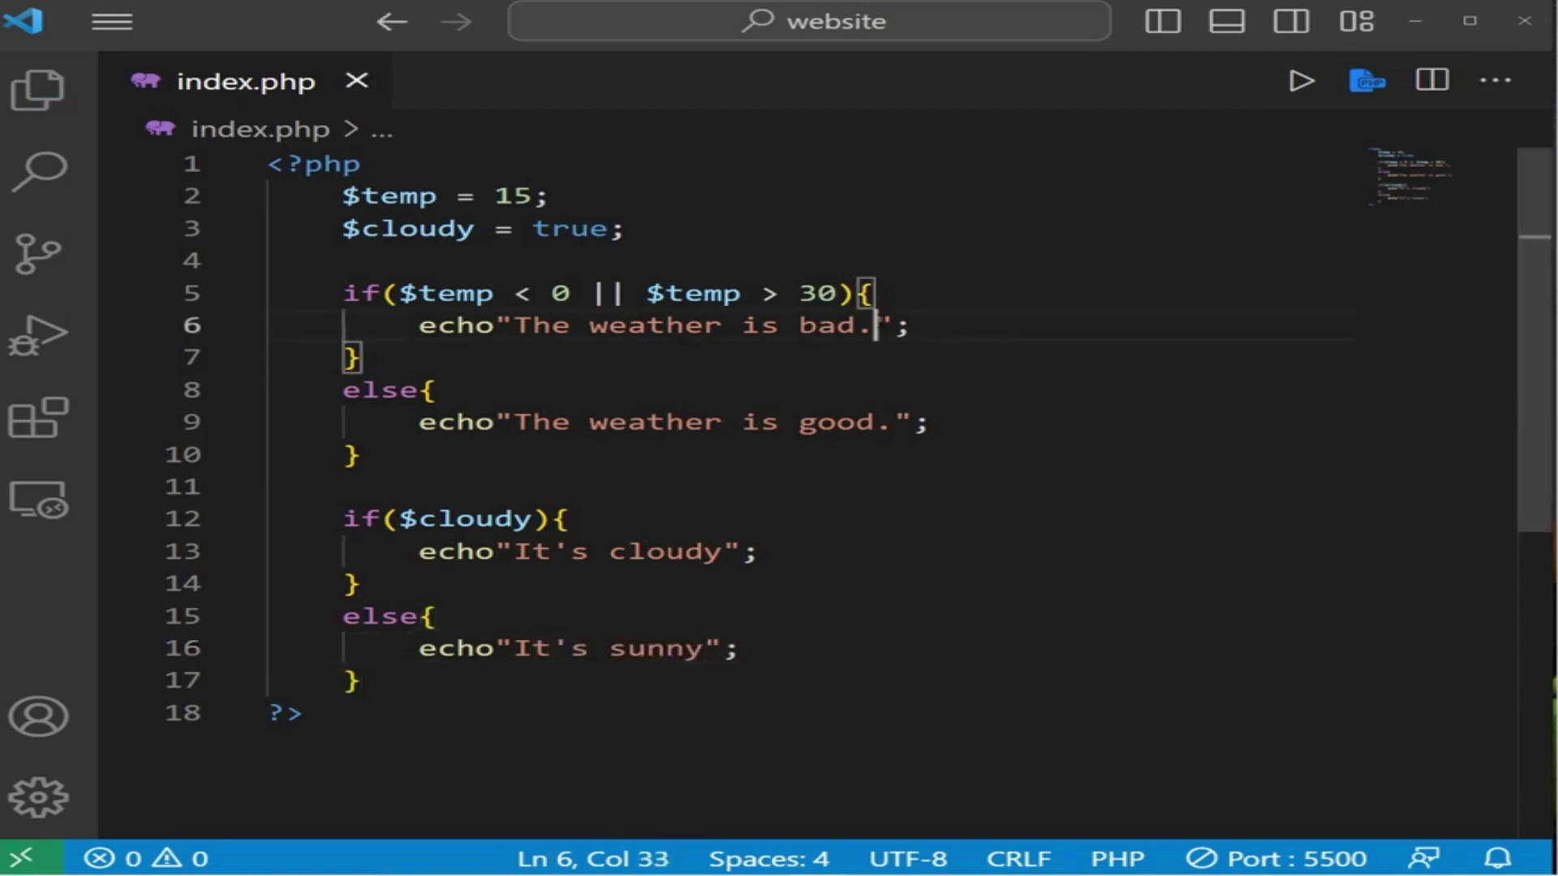
{"action": "type", "text": "<br>"}
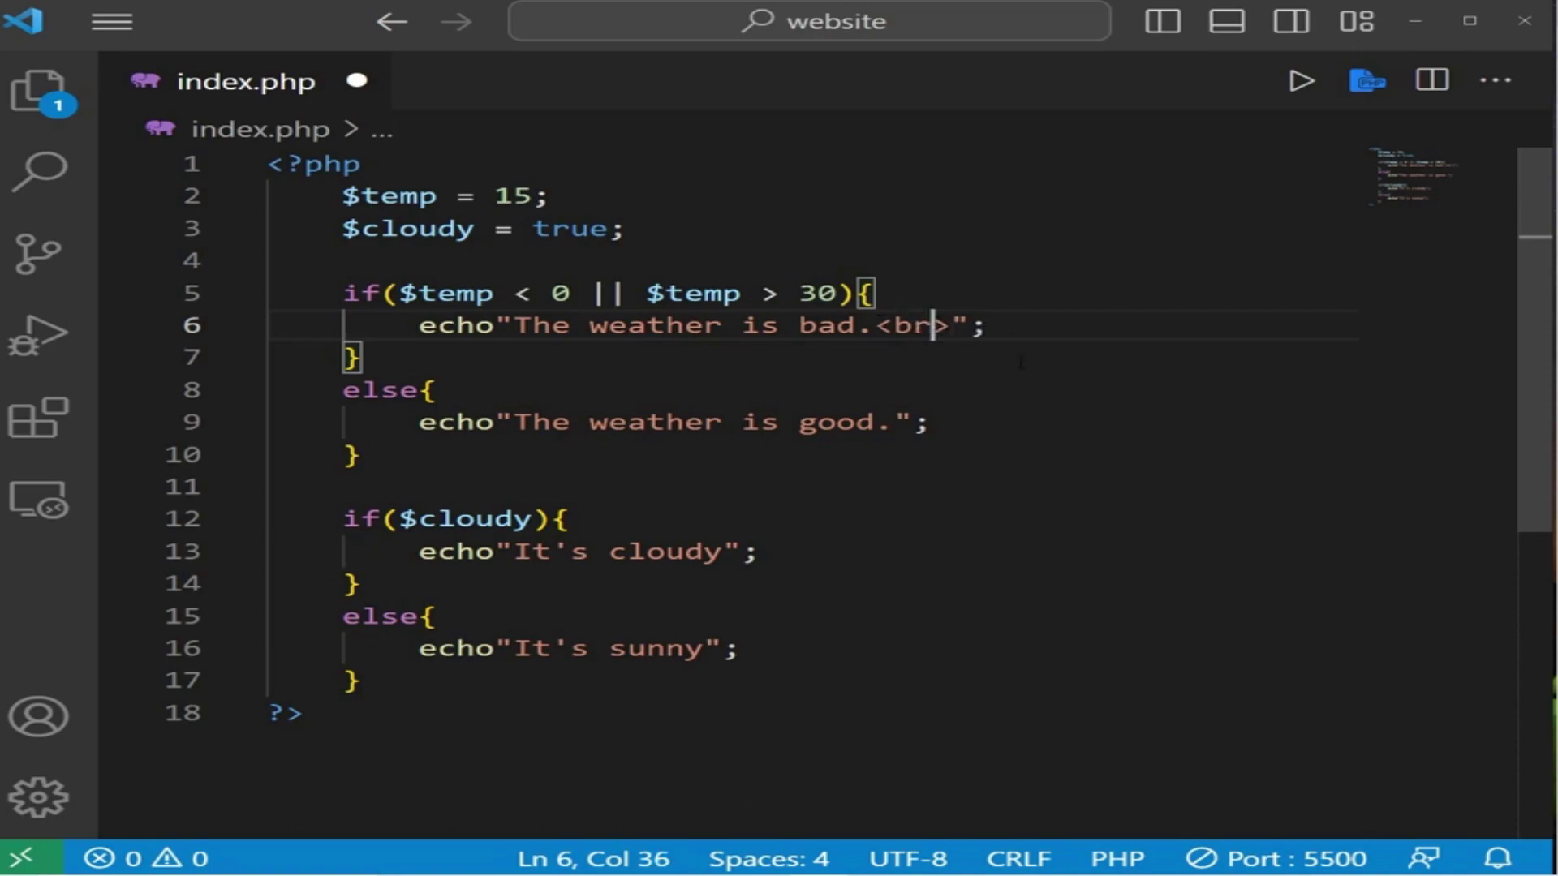
{"action": "left_click", "coordinate": [892, 421]}
{"action": "type", "text": "<>"}
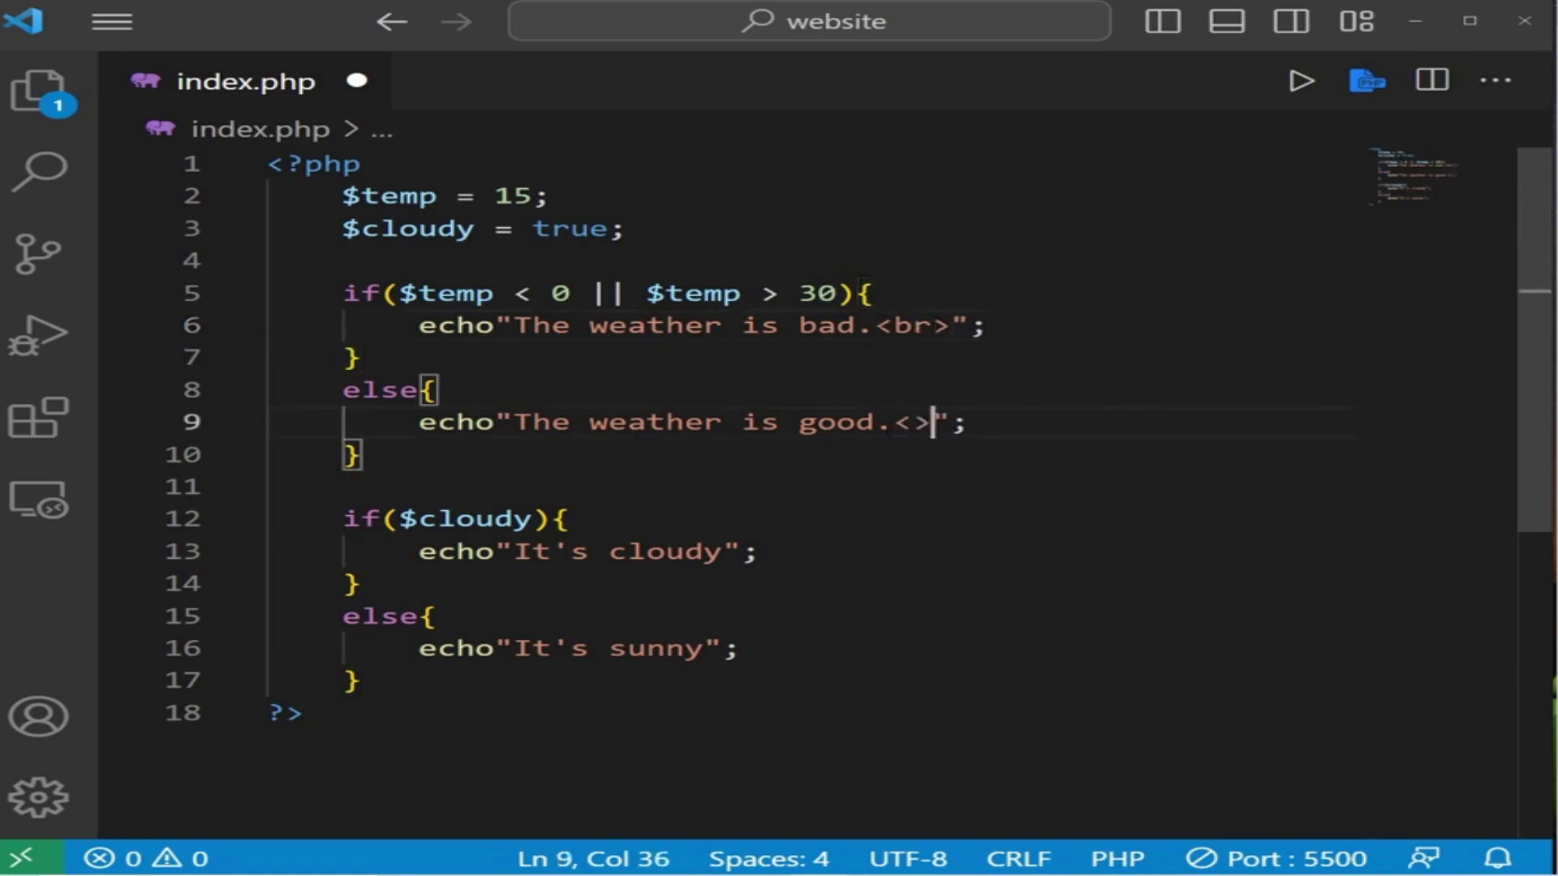
{"action": "key", "text": "Left"}
{"action": "type", "text": "br"}
{"action": "left_click", "coordinate": [722, 551]}
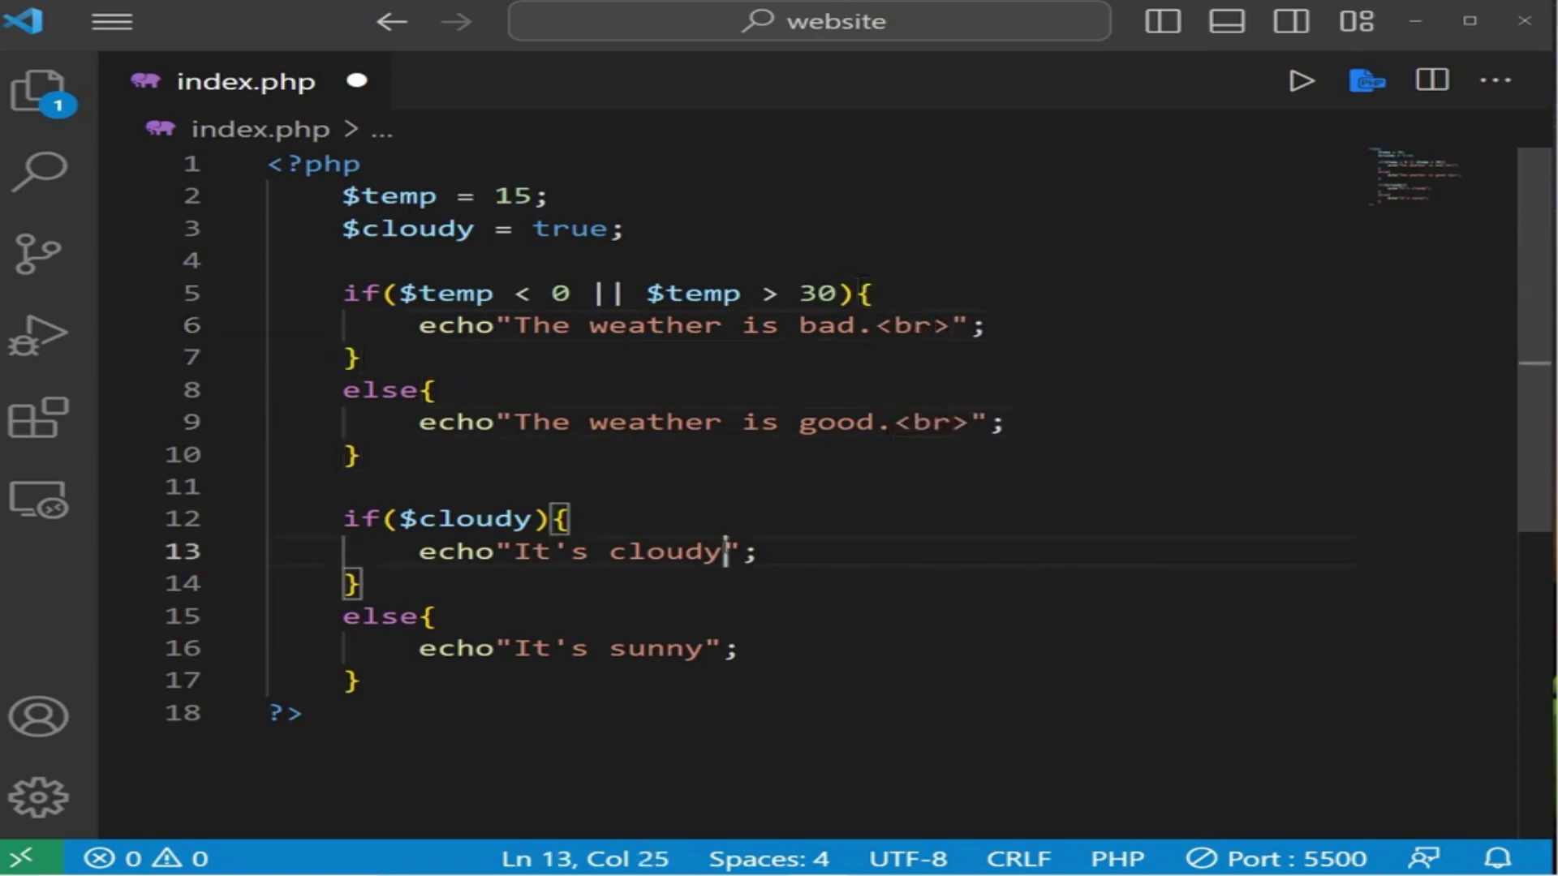
{"action": "type", "text": "."}
{"action": "left_click", "coordinate": [706, 648]}
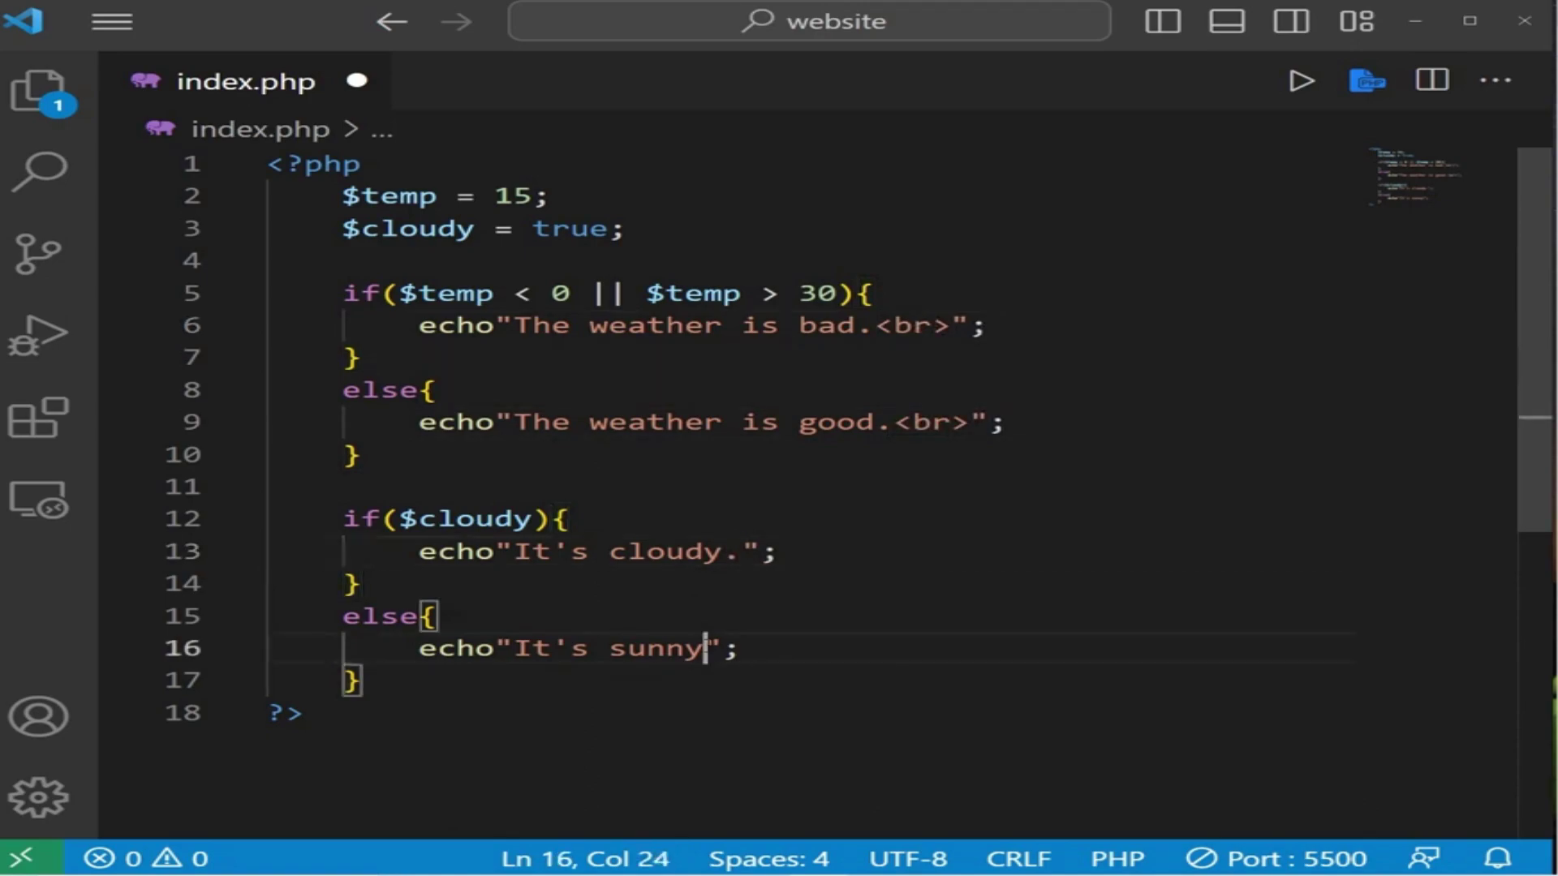
{"action": "type", "text": "."}
{"action": "key", "text": "ctrl+s"}
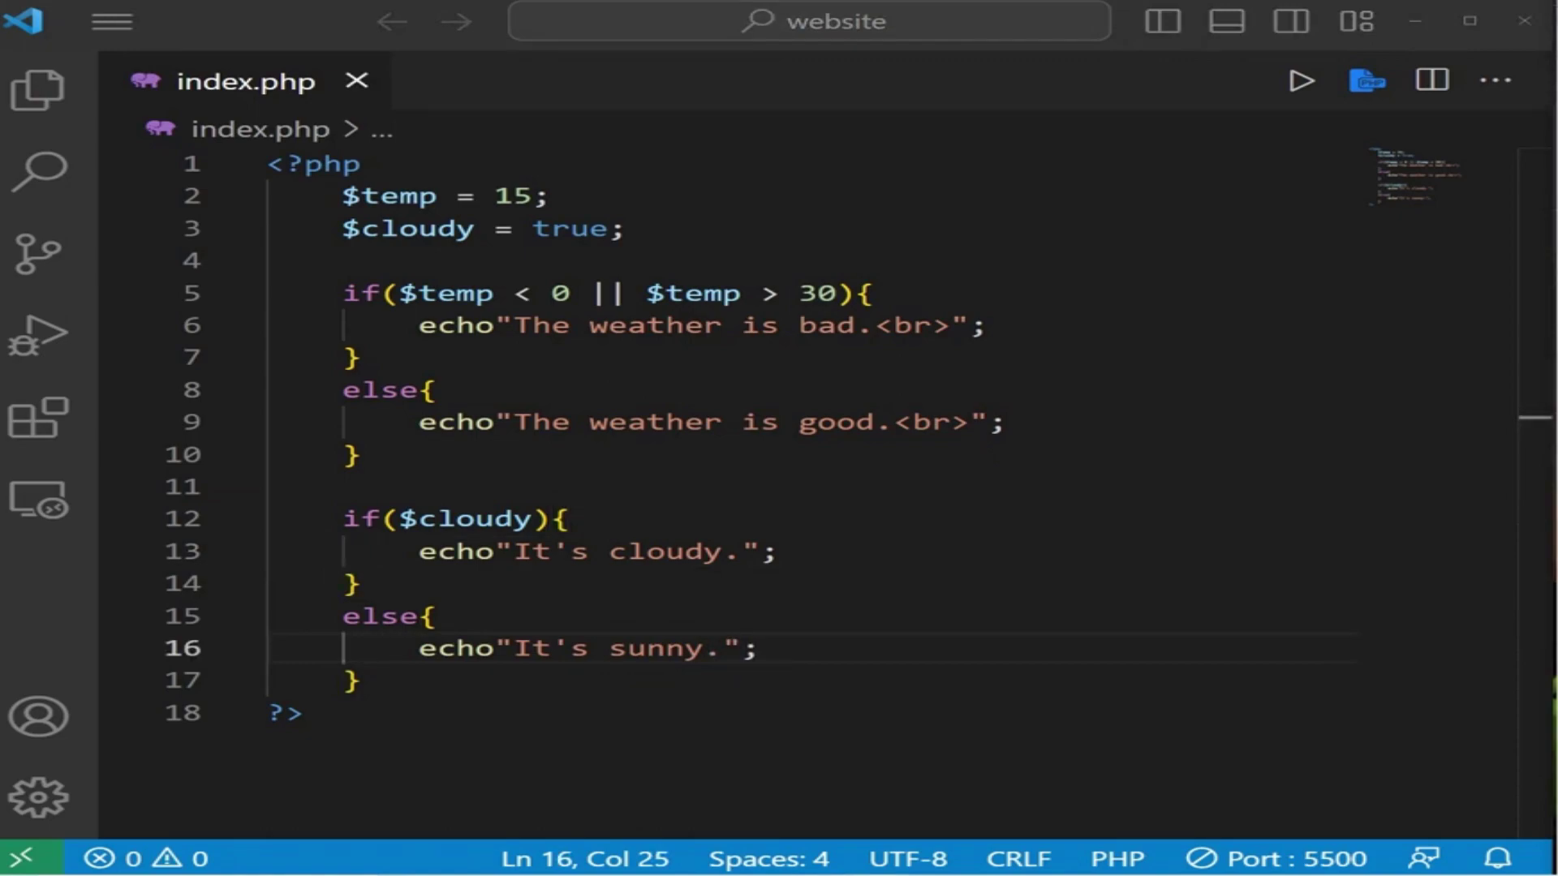
- Negate the weather condition so it reads if(!$cloudy)
{"action": "left_click", "coordinate": [706, 421]}
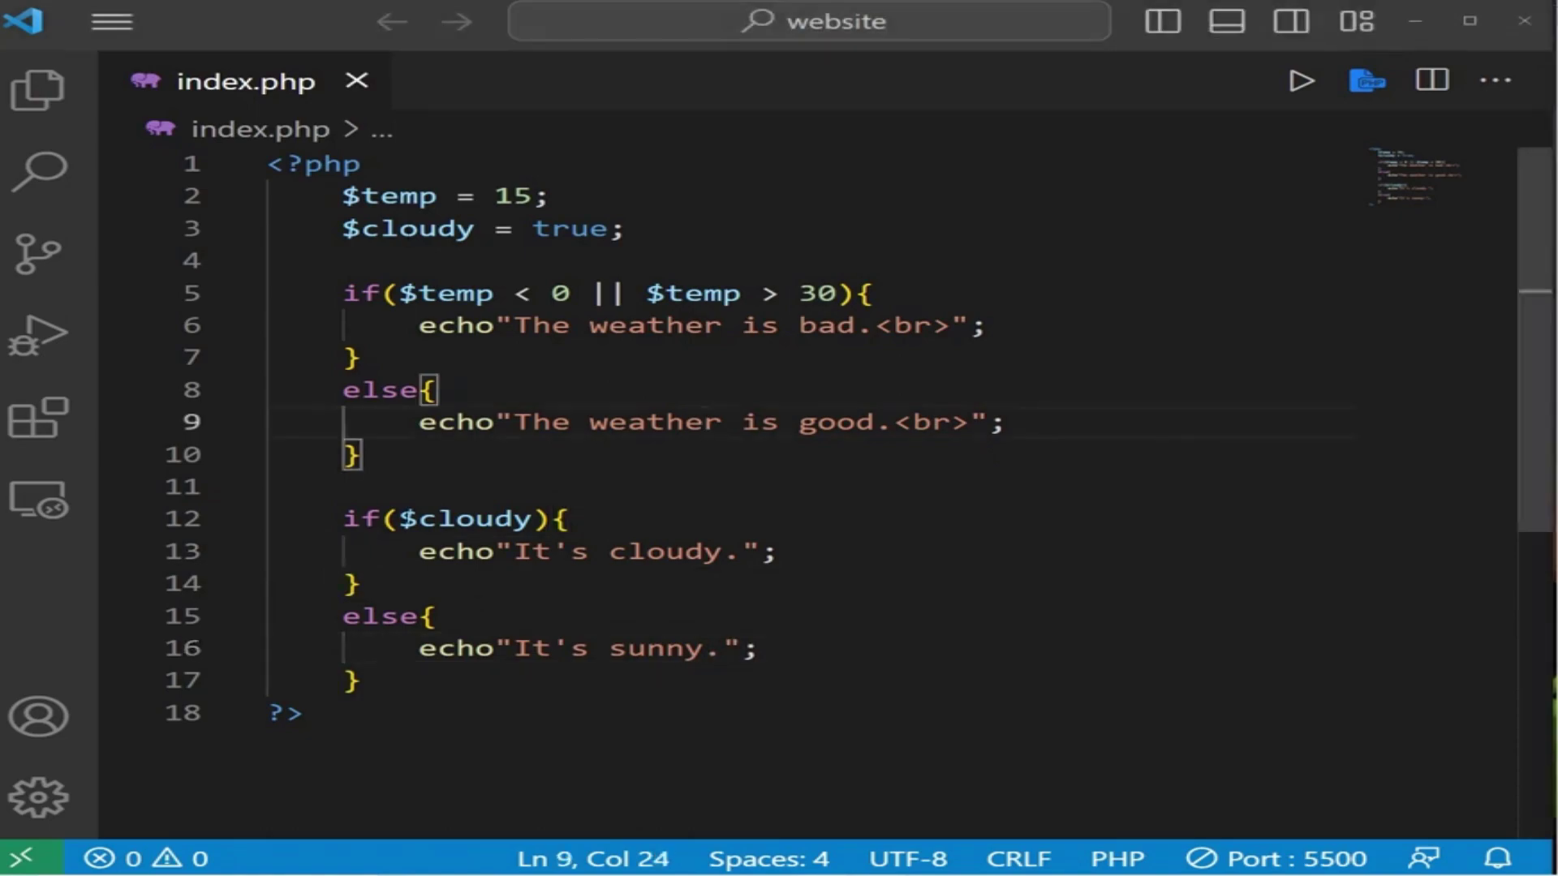
{"action": "left_click", "coordinate": [403, 519]}
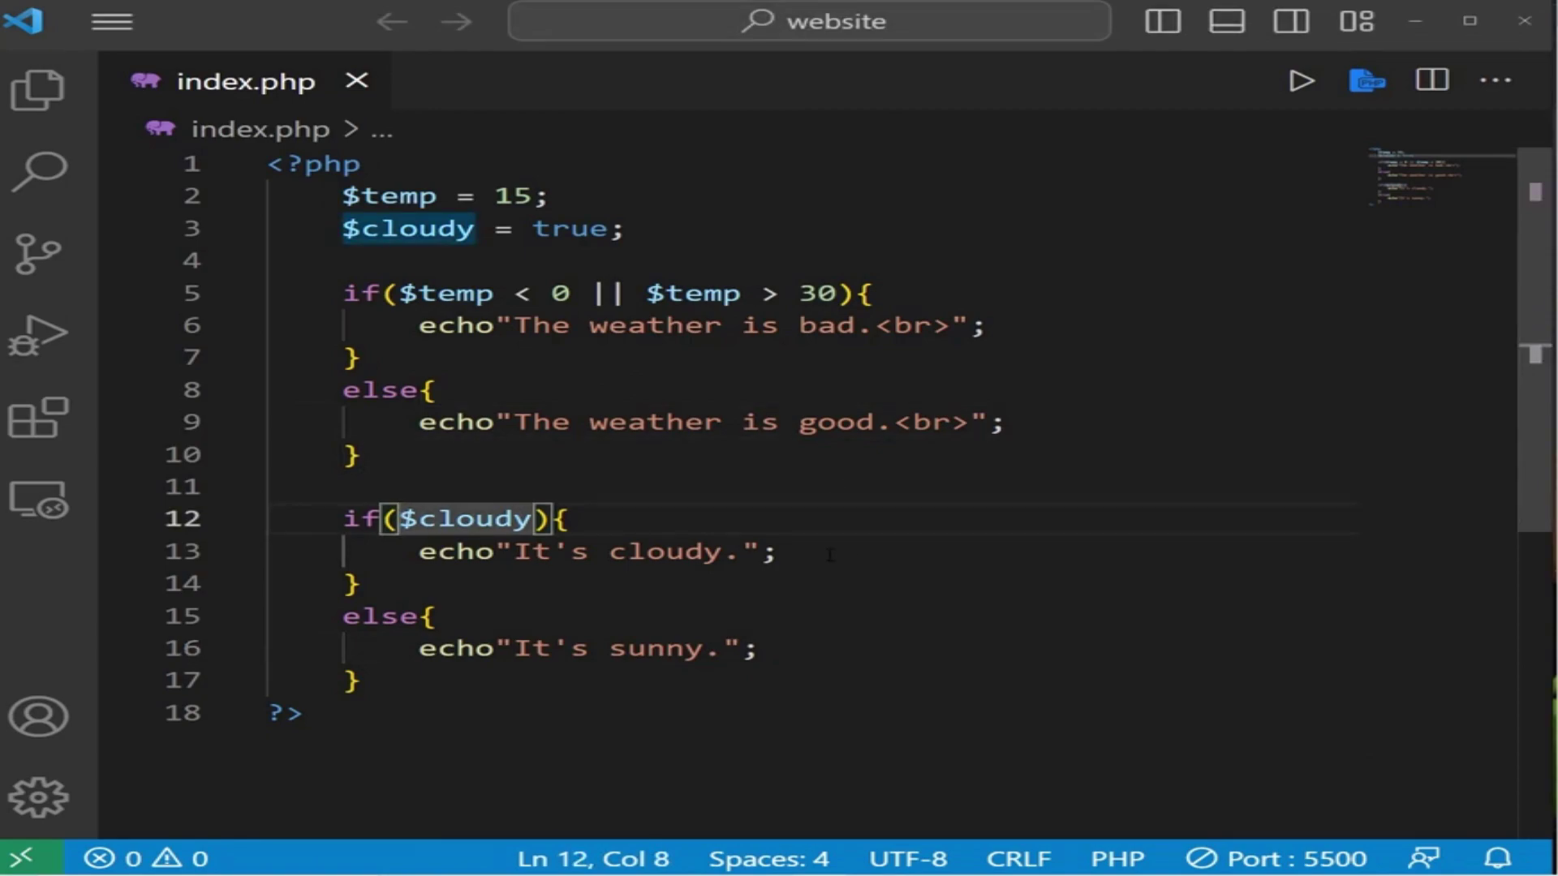
{"action": "type", "text": "!"}
{"action": "key", "text": "End"}
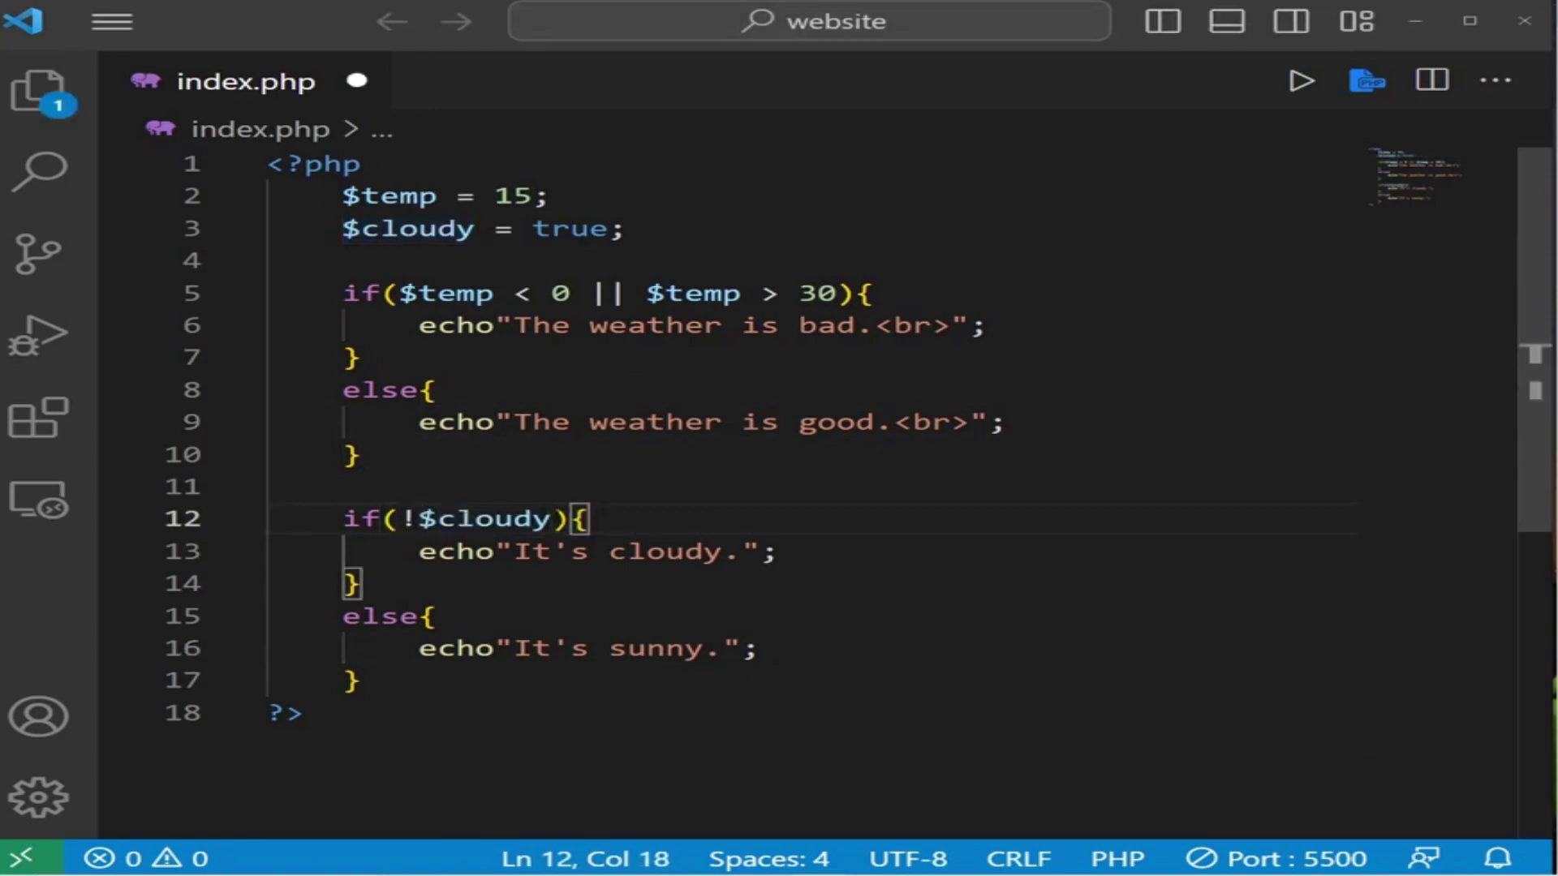
{"action": "key", "text": "Left"}
{"action": "key", "text": "Left"}
{"action": "key", "text": "shift+Left"}
{"action": "key", "text": "shift+Left"}
{"action": "key", "text": "shift+Left"}
{"action": "key", "text": "shift+Left"}
{"action": "key", "text": "shift+Left"}
{"action": "key", "text": "shift+Left"}
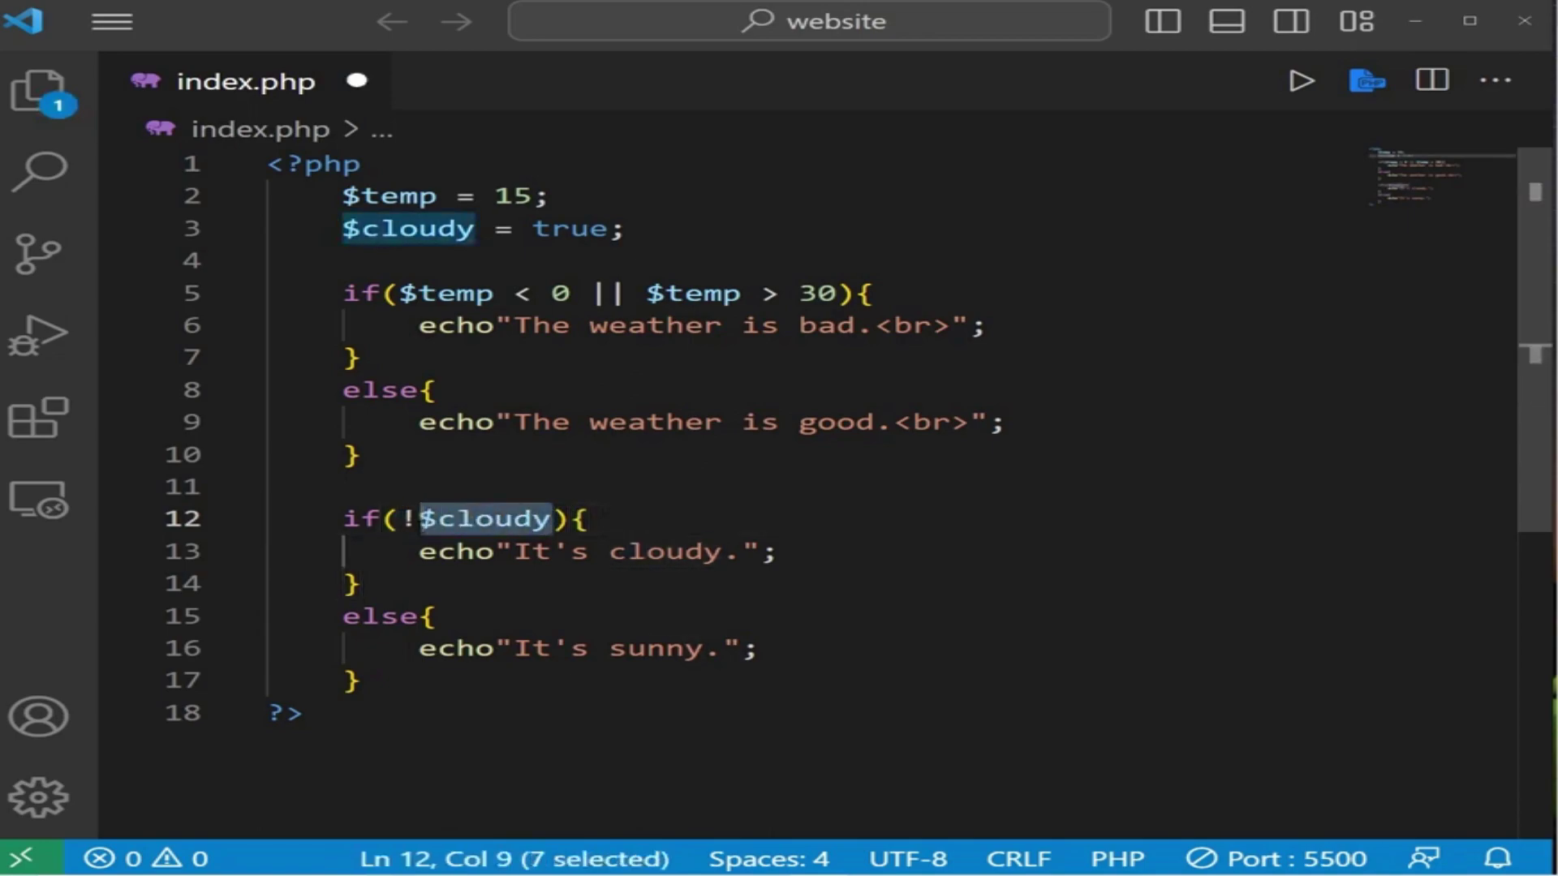
{"action": "key", "text": "Left"}
{"action": "key", "text": "shift+Left"}
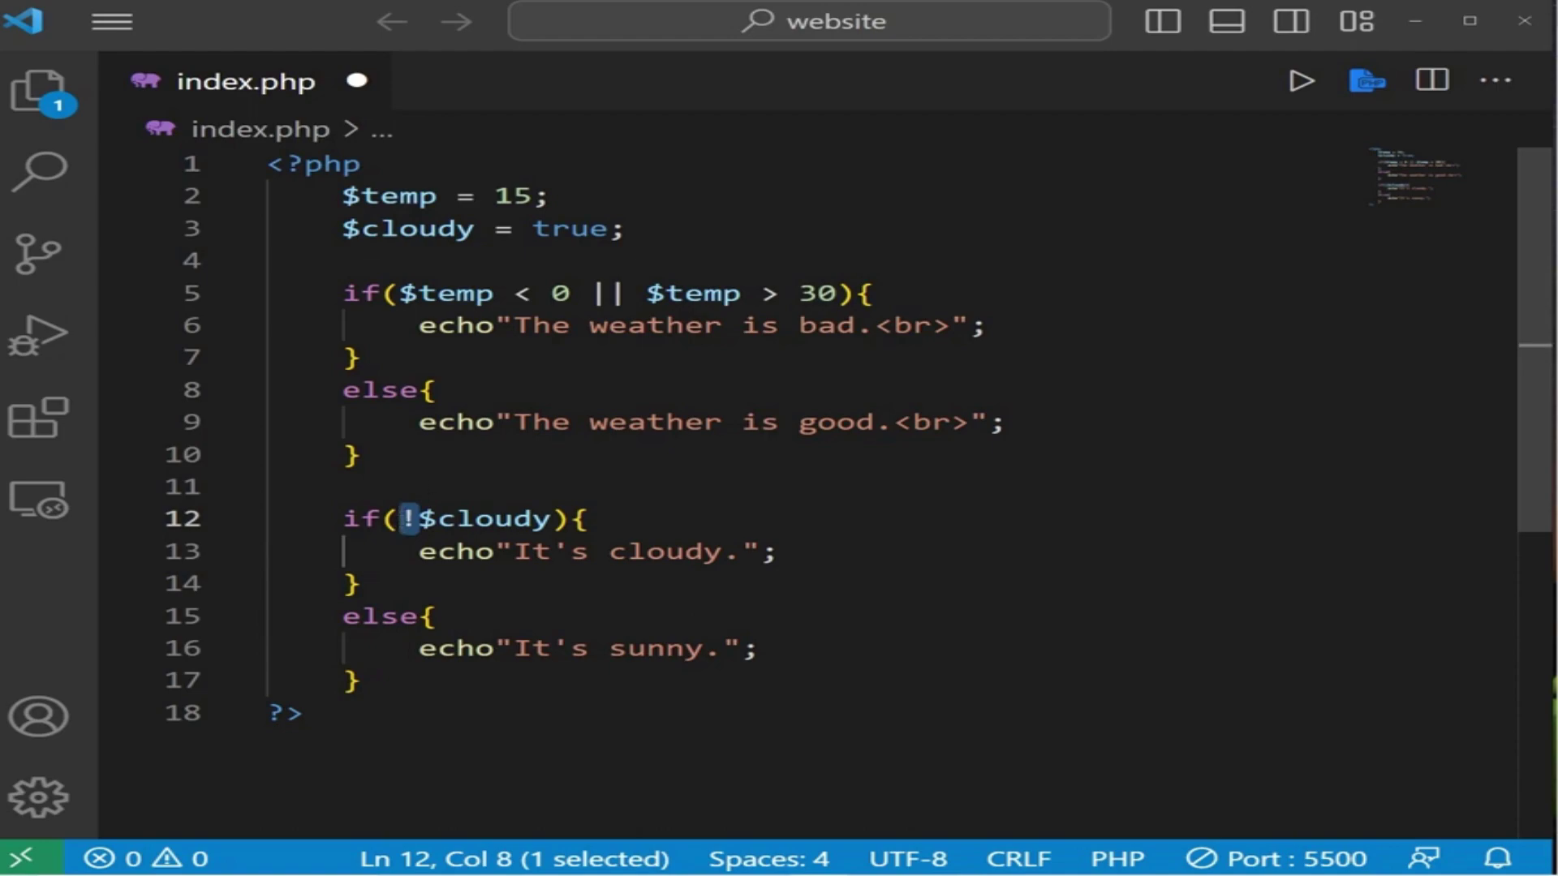
{"action": "key", "text": "End"}
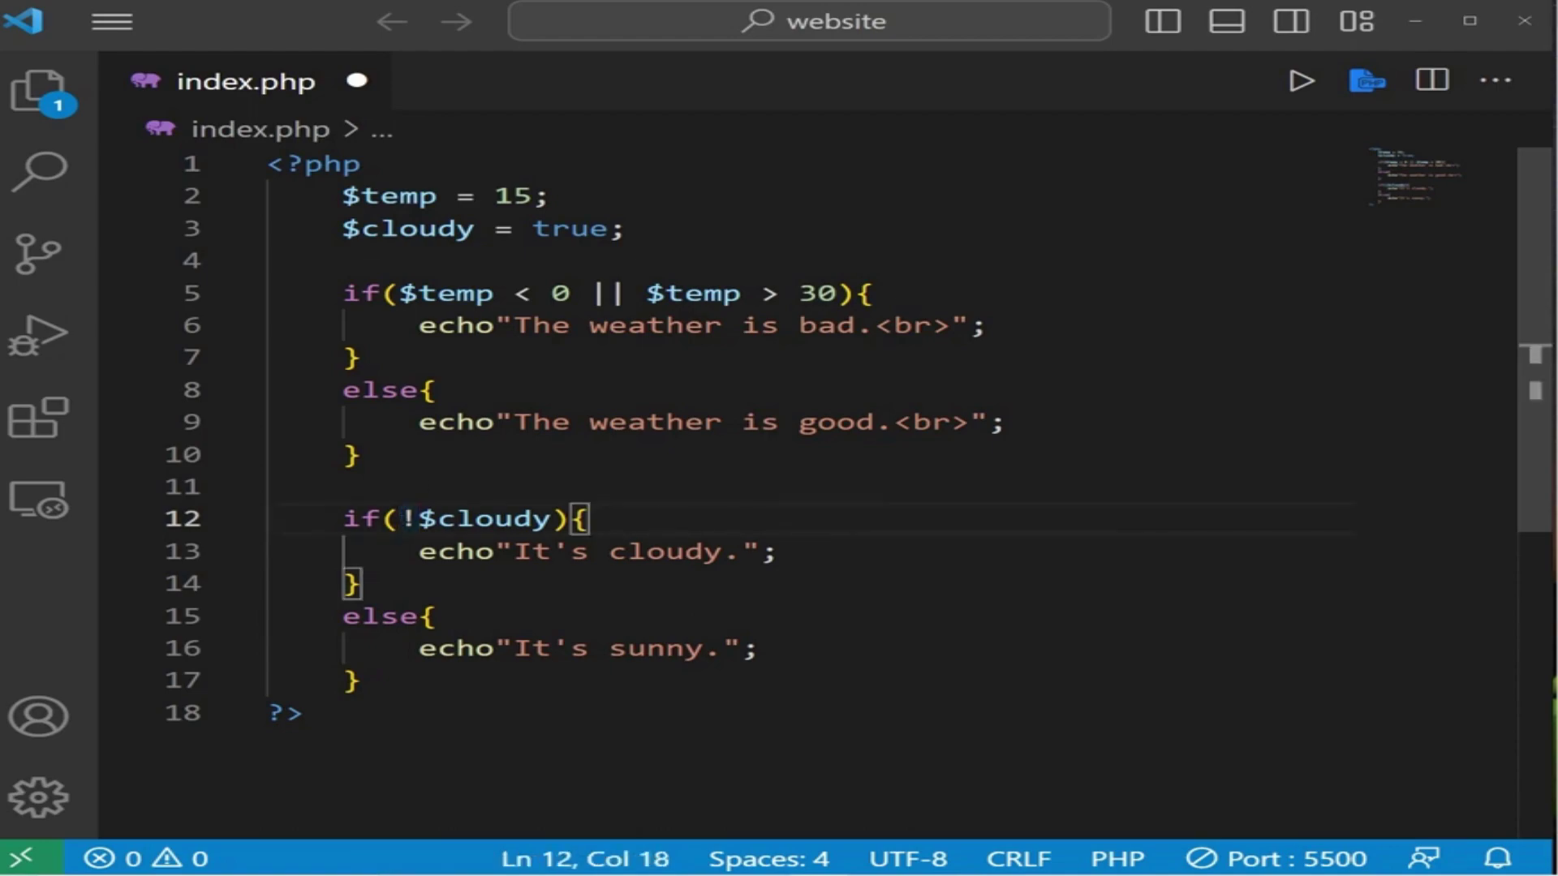
- Swap the messages so the if prints "It's sunny." and the else "It's cloudy.", then save
{"action": "left_click_drag", "start_coordinate": [402, 518], "coordinate": [554, 519]}
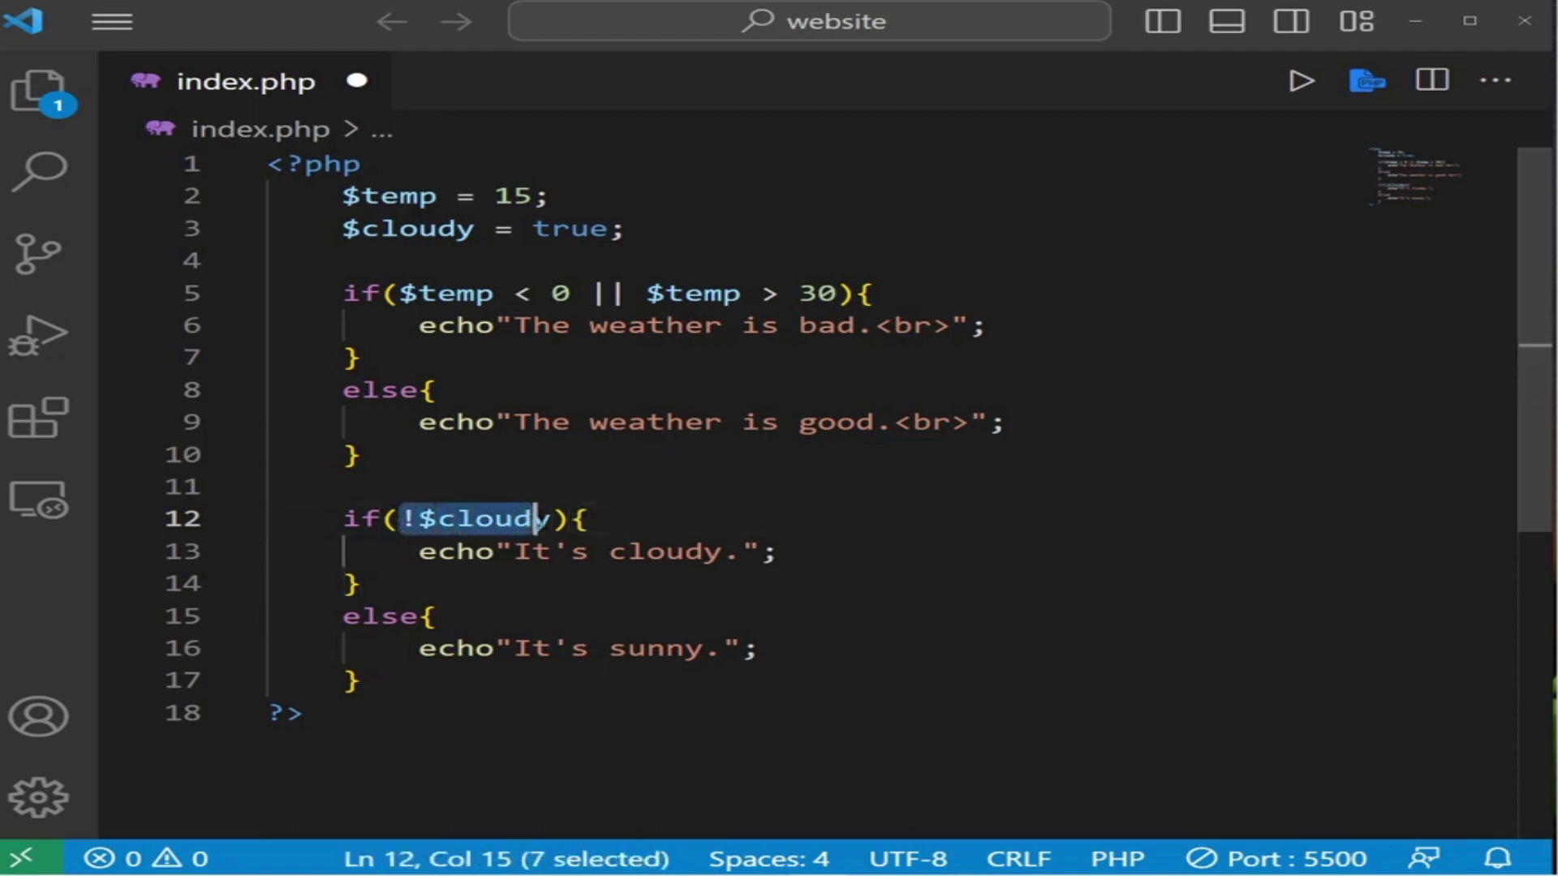
{"action": "left_click", "coordinate": [672, 619]}
{"action": "double_click", "coordinate": [665, 551]}
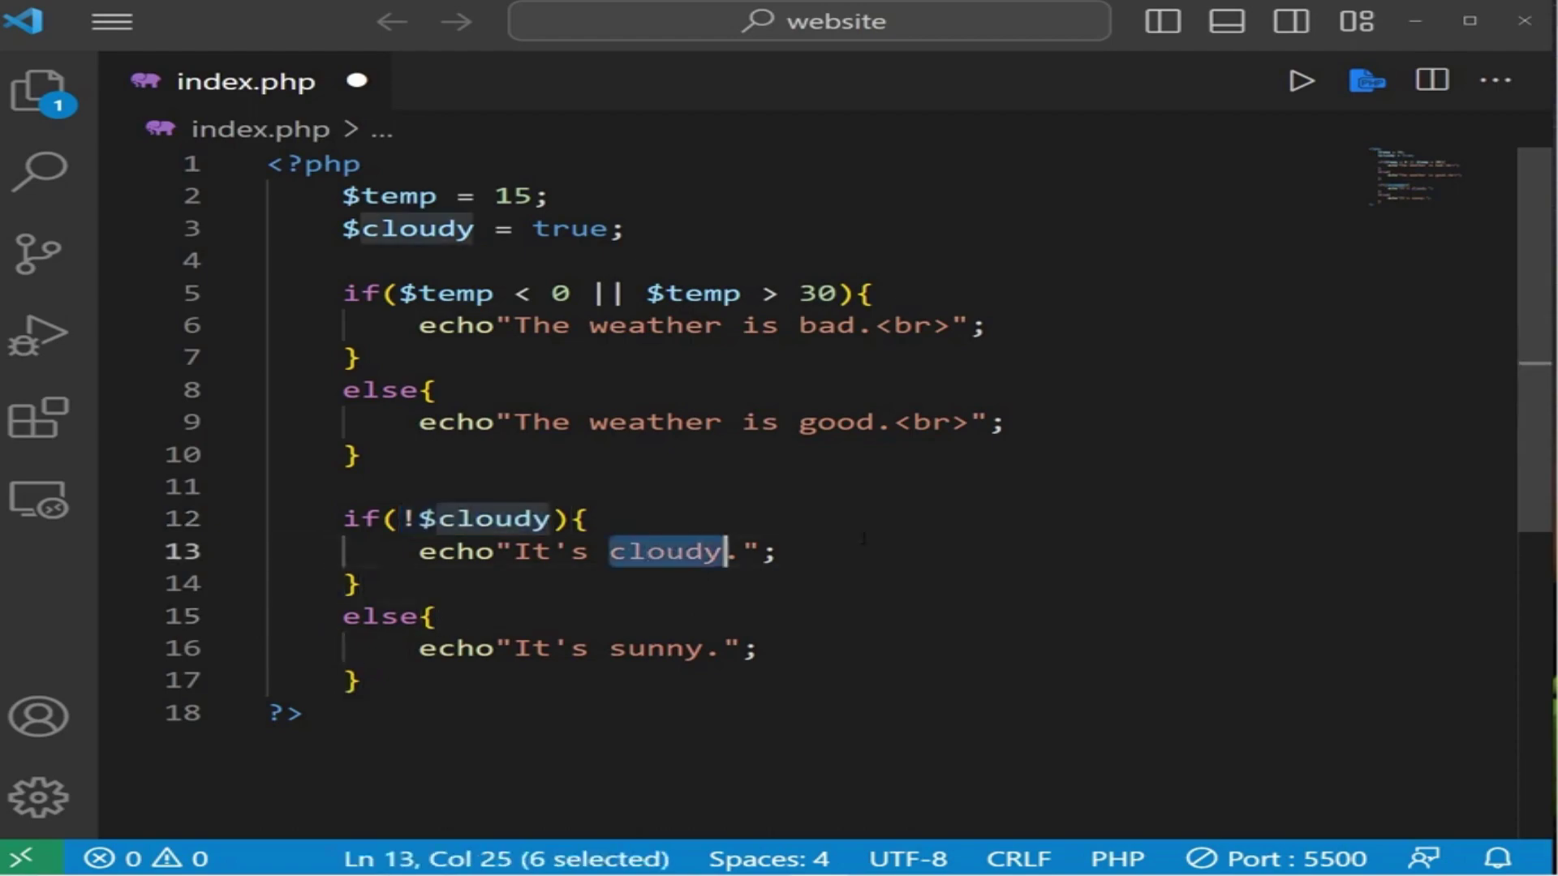
{"action": "type", "text": "sunny"}
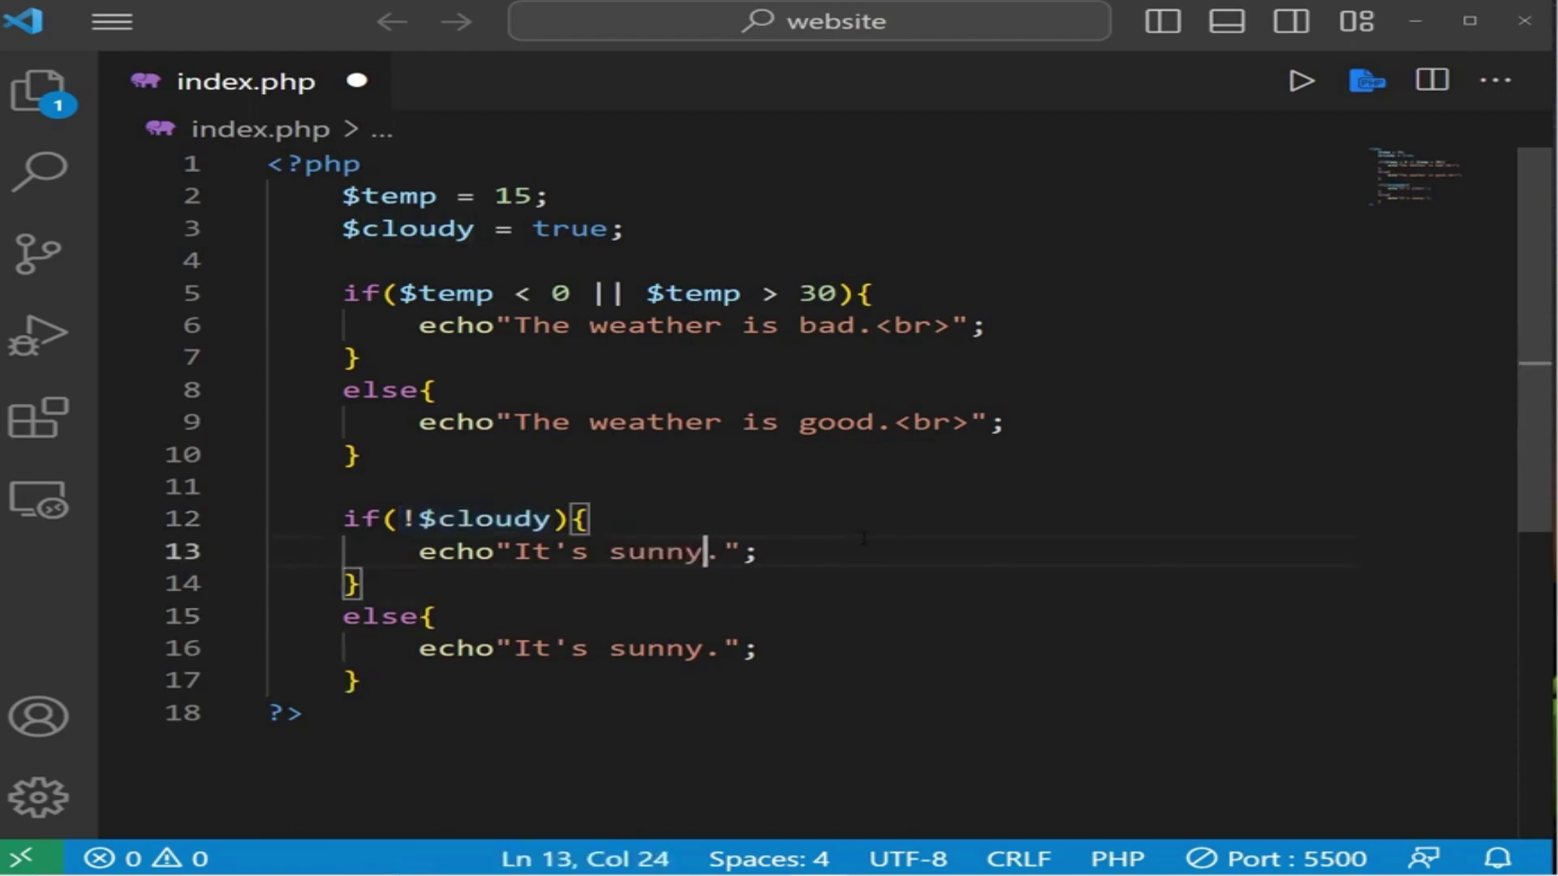
{"action": "left_click", "coordinate": [668, 649]}
{"action": "double_click", "coordinate": [669, 649]}
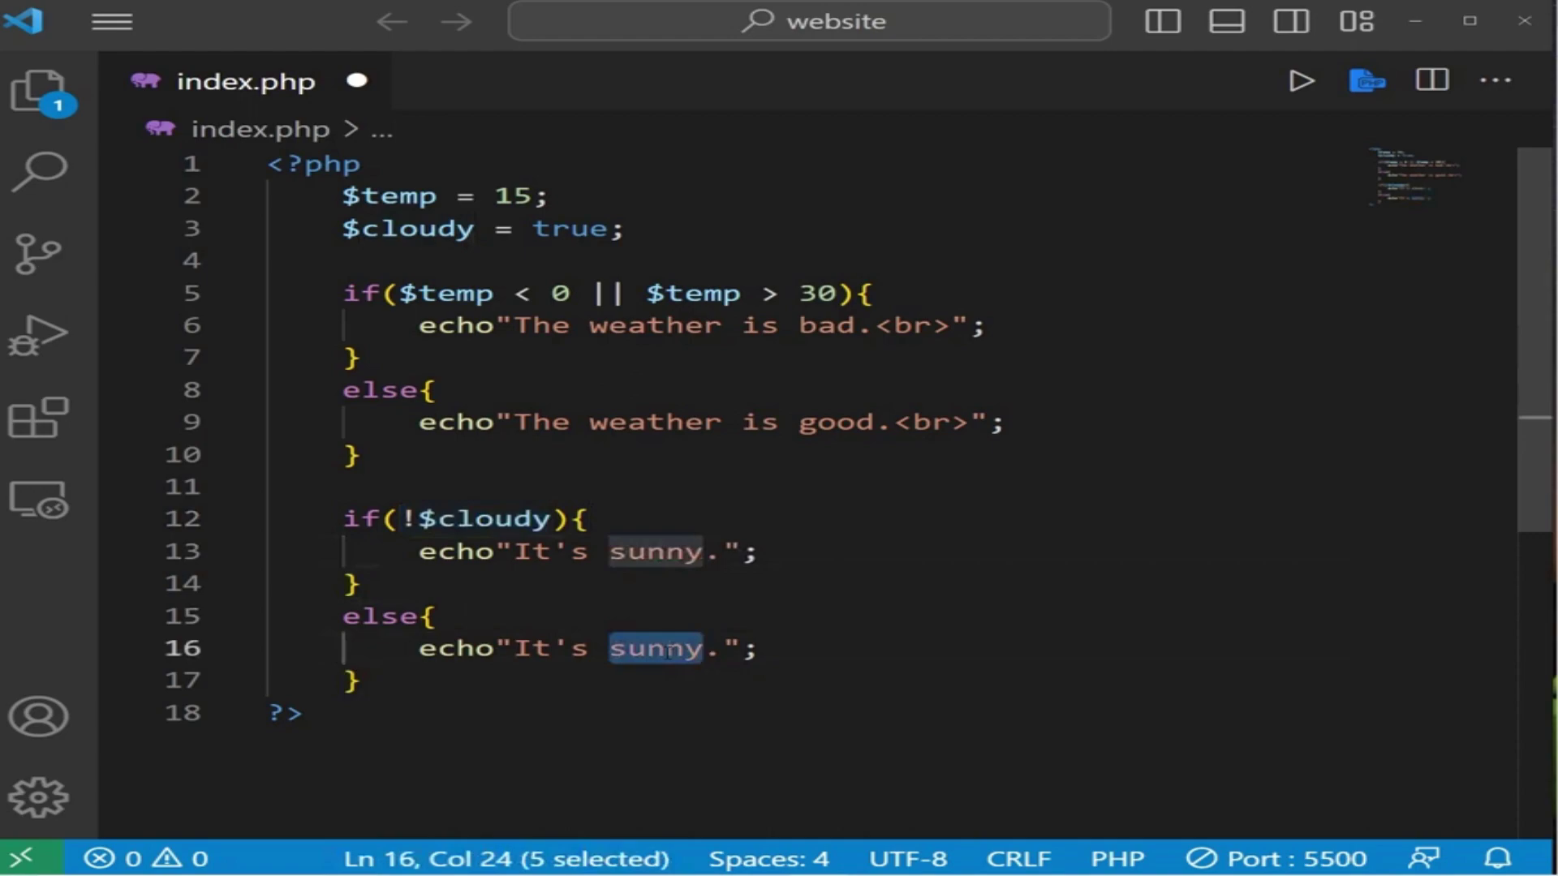
{"action": "type", "text": "cloudy"}
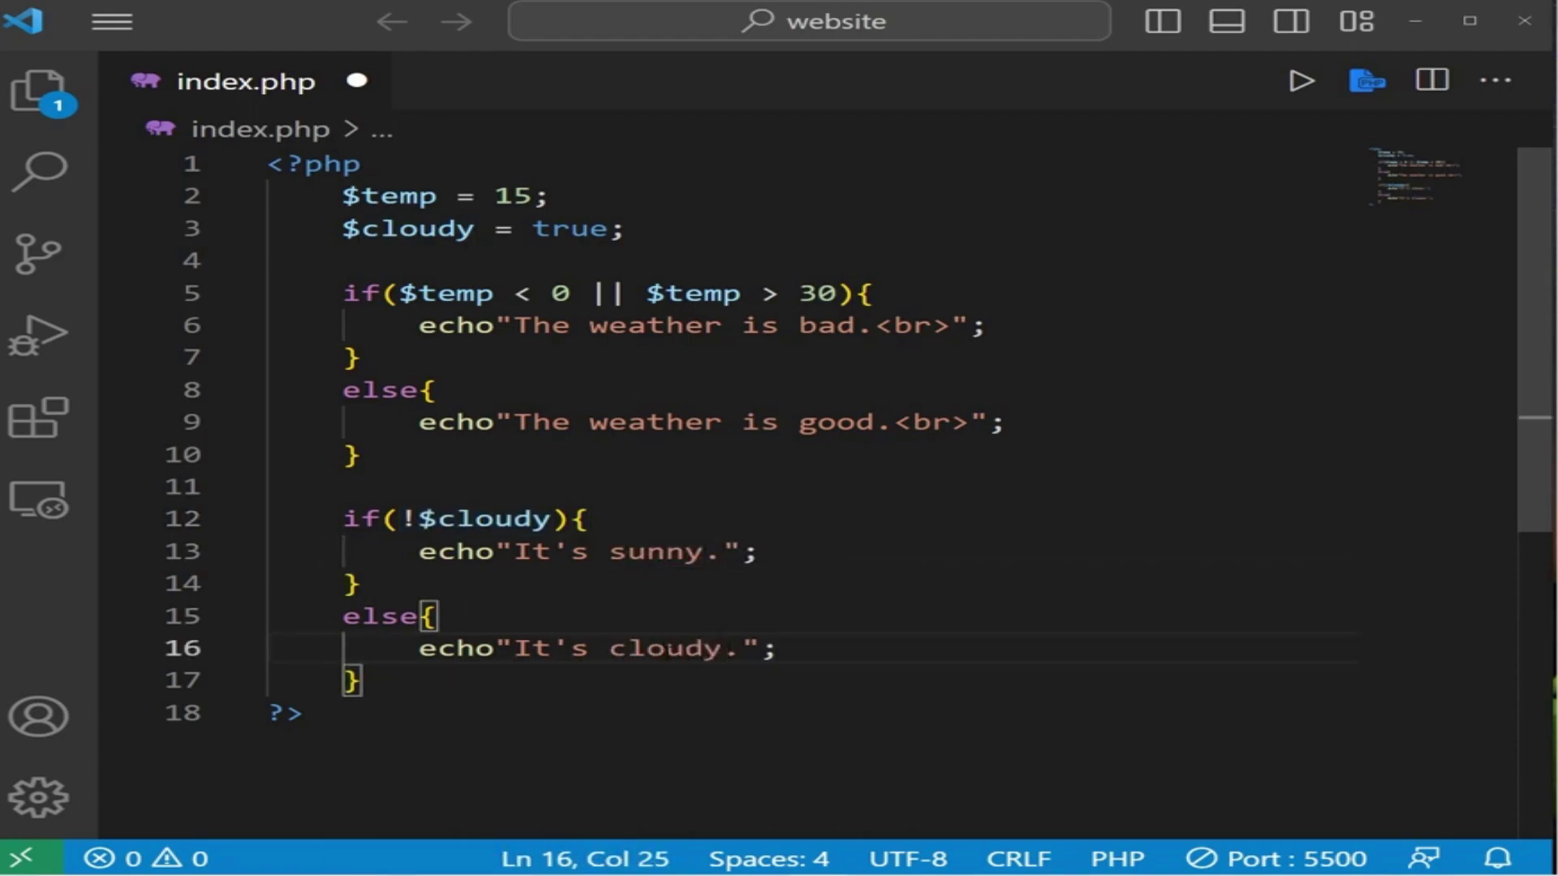
{"action": "key", "text": "ctrl+s"}
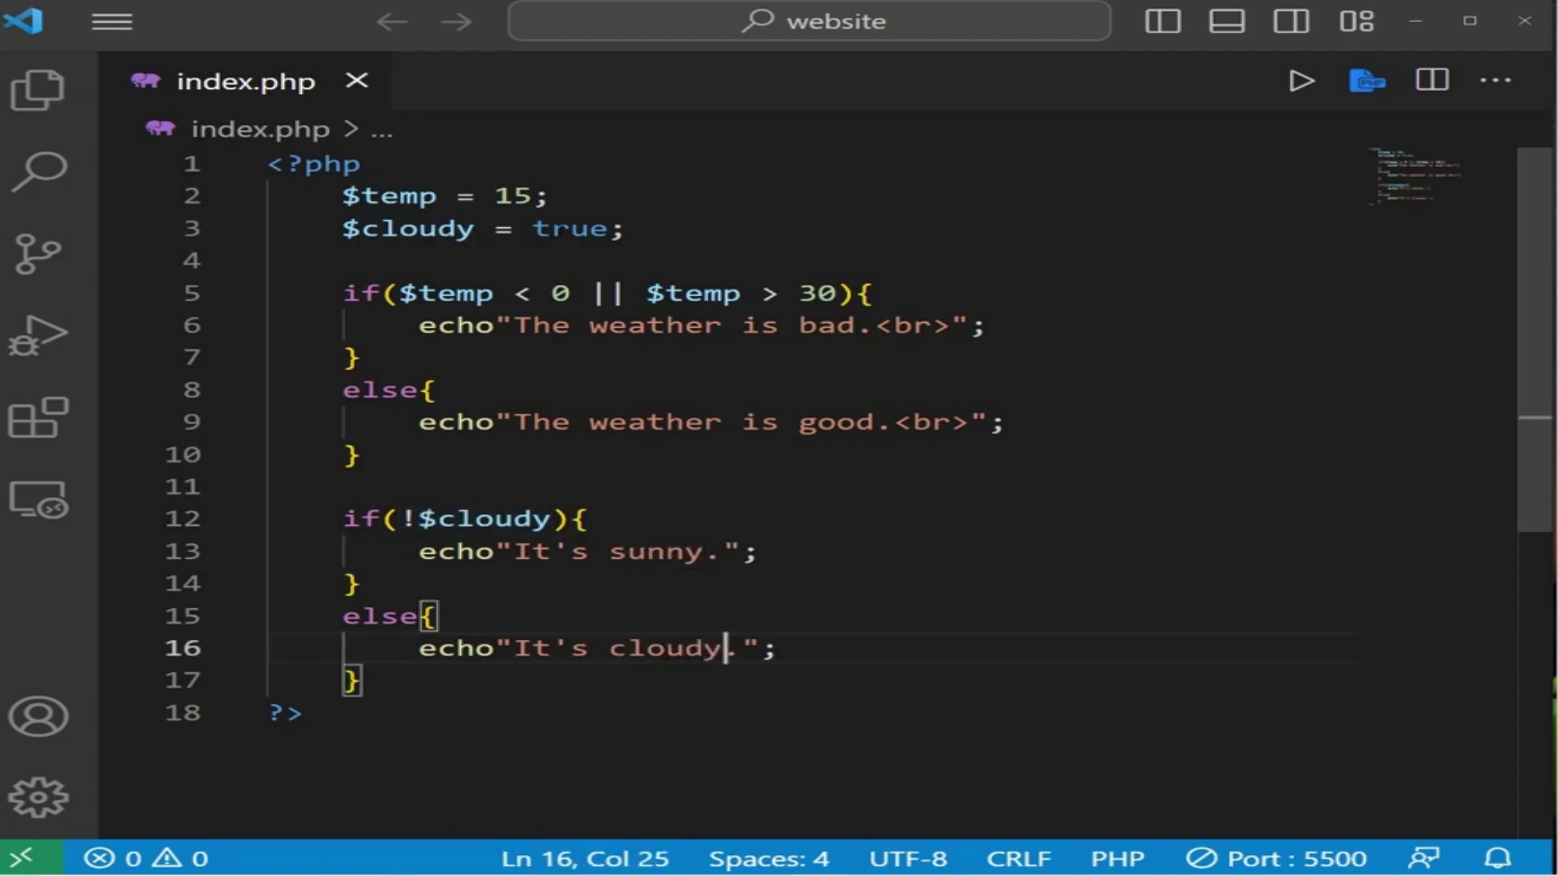
- Change $cloudy from true to false and save
{"action": "double_click", "coordinate": [570, 229]}
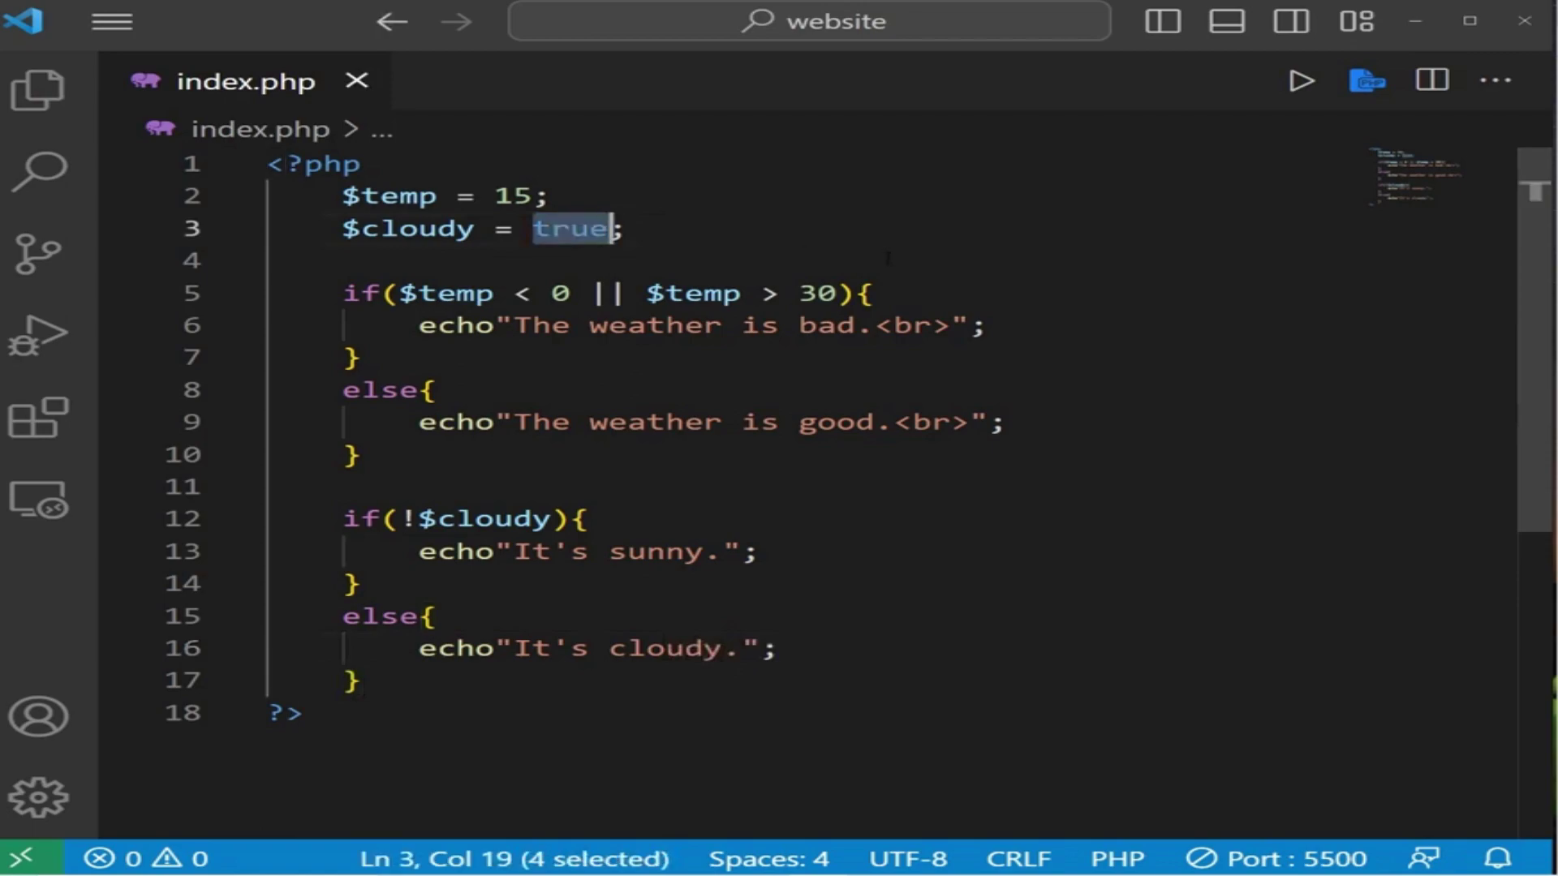
{"action": "type", "text": "false"}
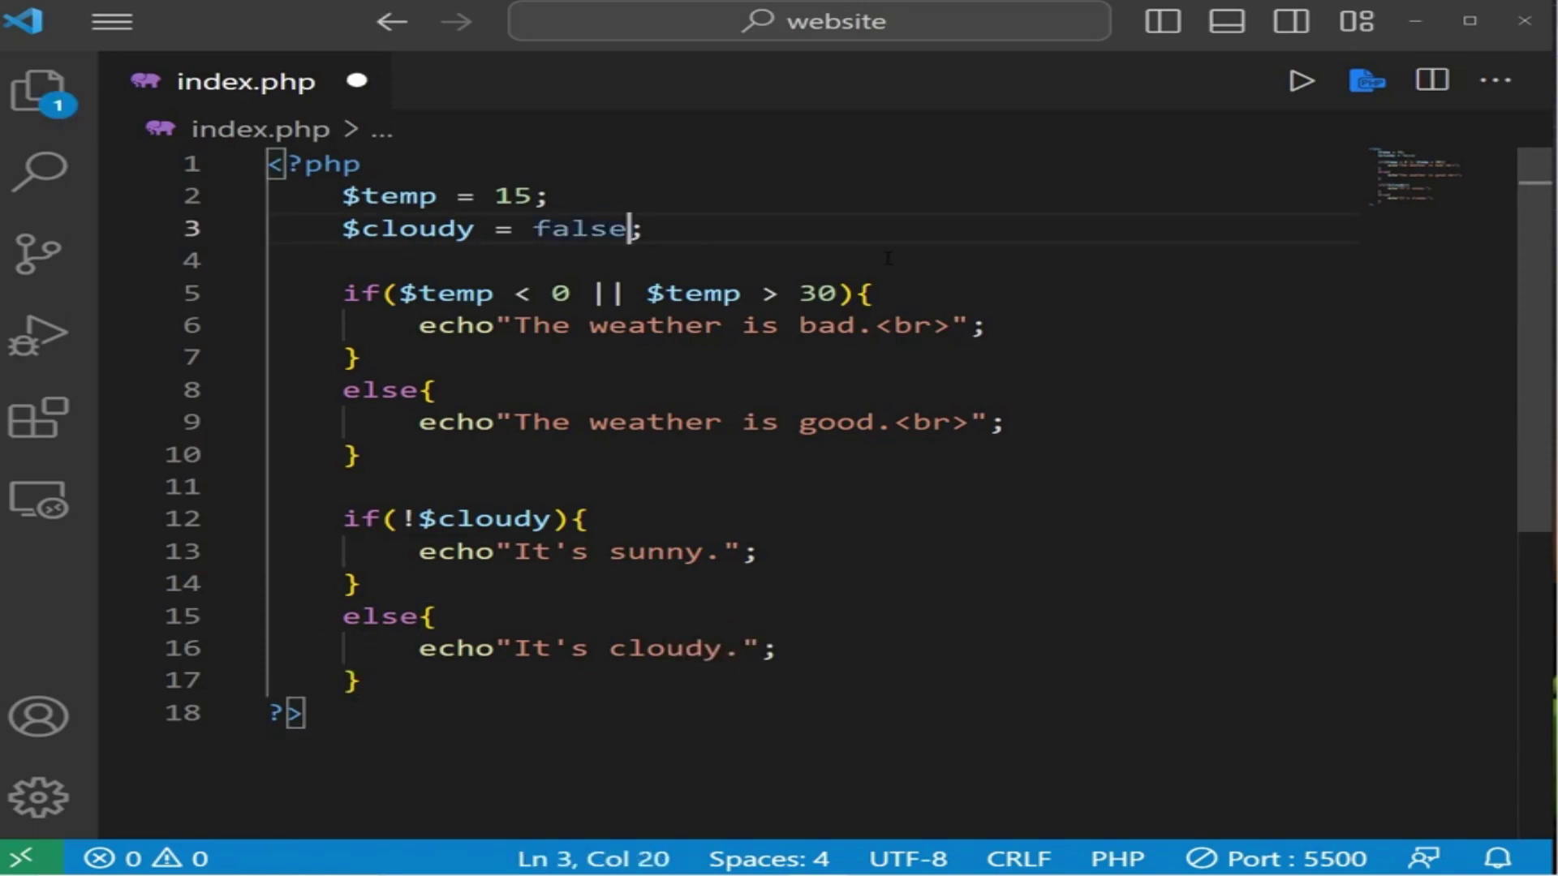
{"action": "key", "text": "ctrl+s"}
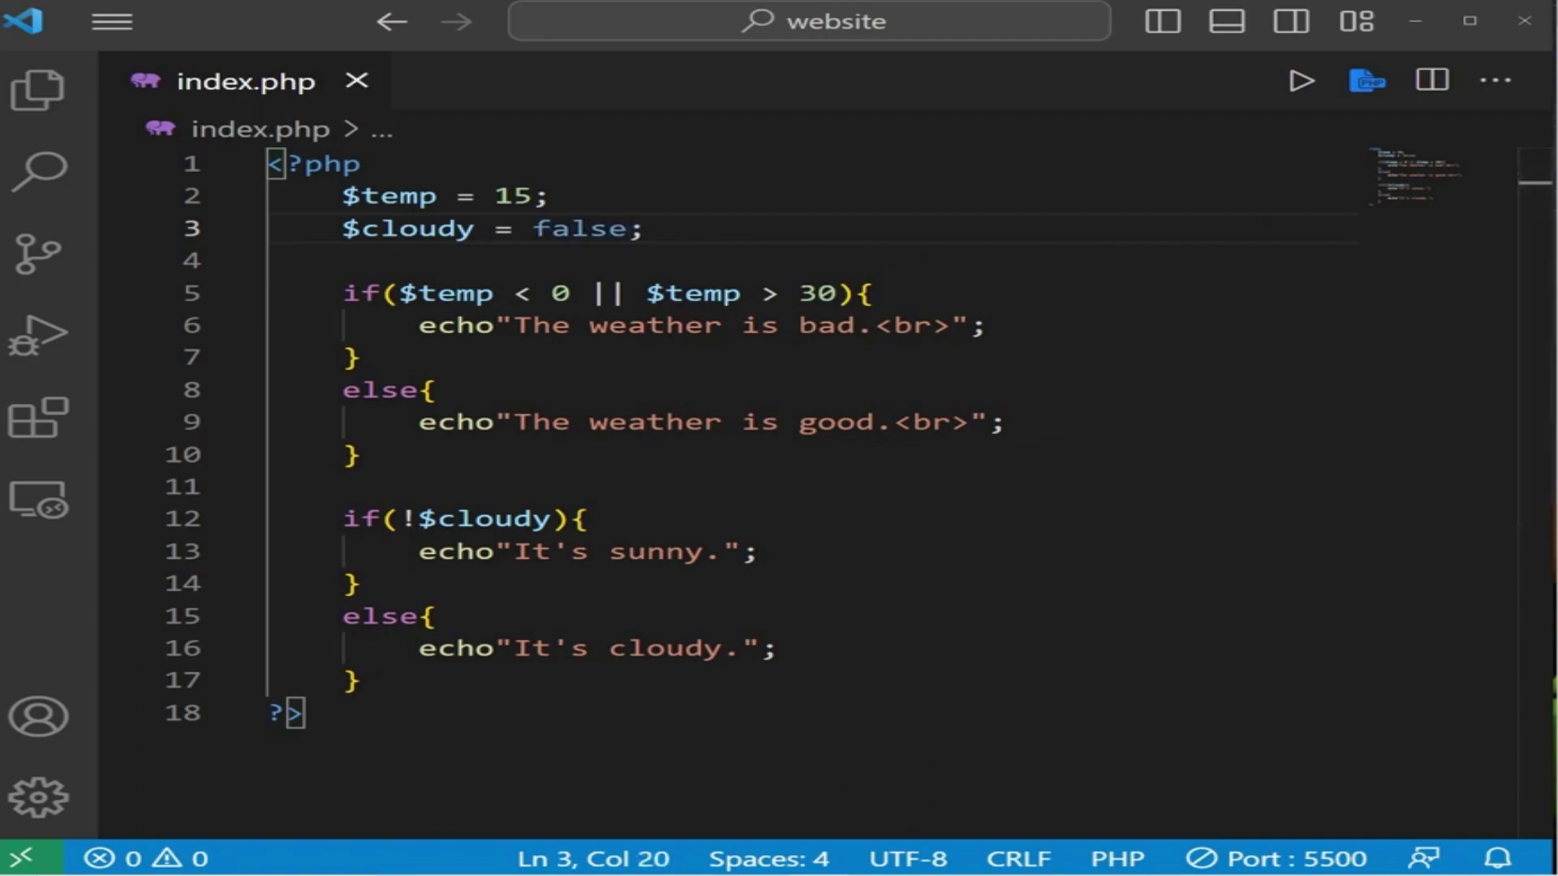
- Highlight the ! negation, $cloudy, and the whole !$cloudy condition on line 12
{"action": "left_click", "coordinate": [496, 520]}
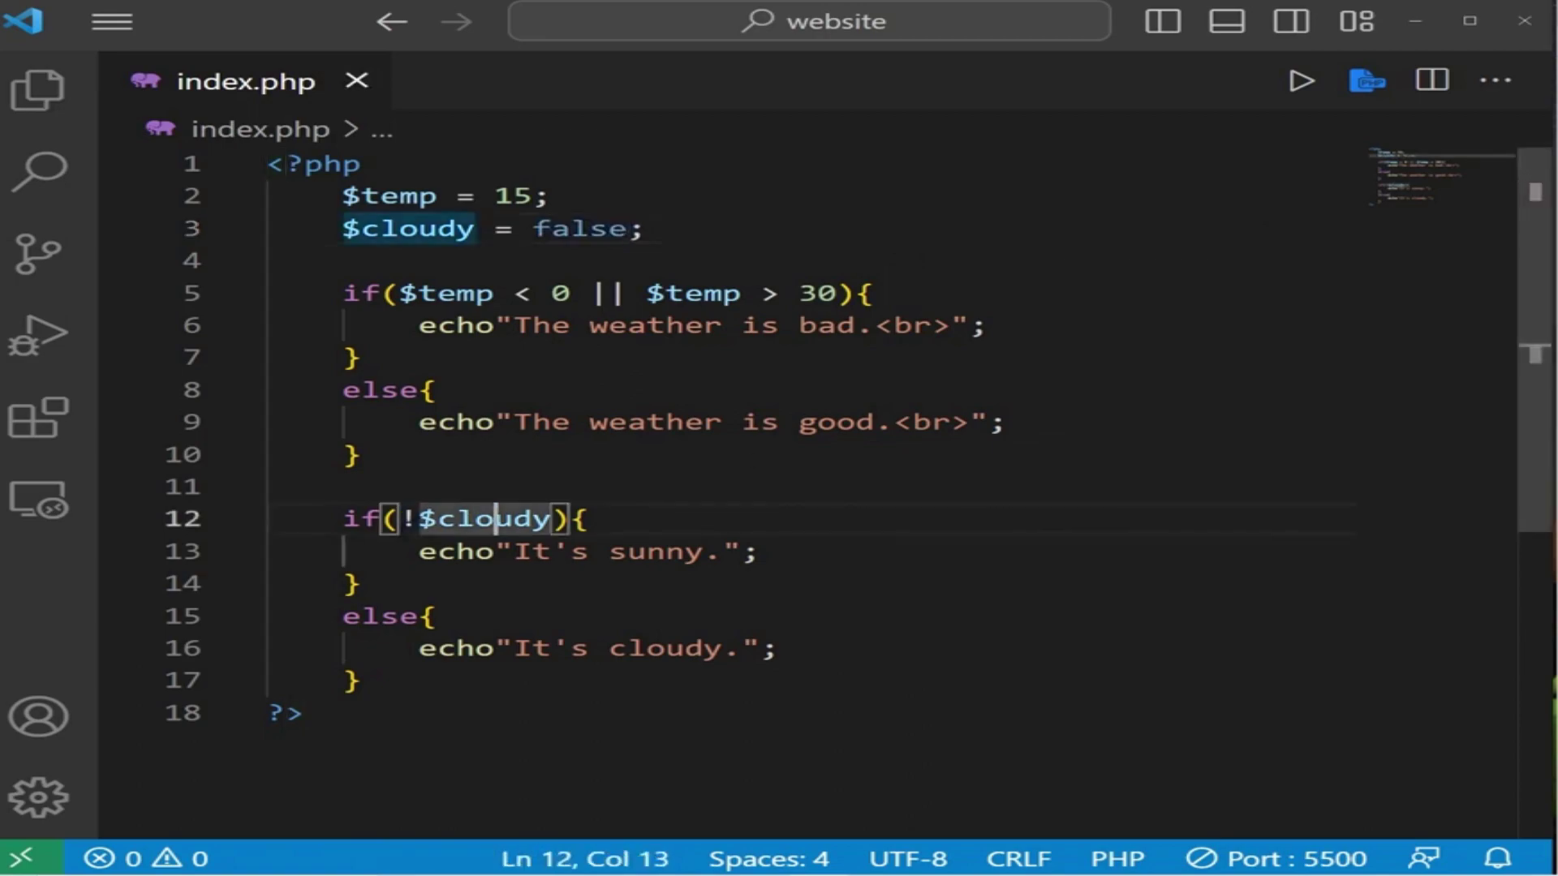
{"action": "left_click_drag", "start_coordinate": [419, 518], "coordinate": [401, 519]}
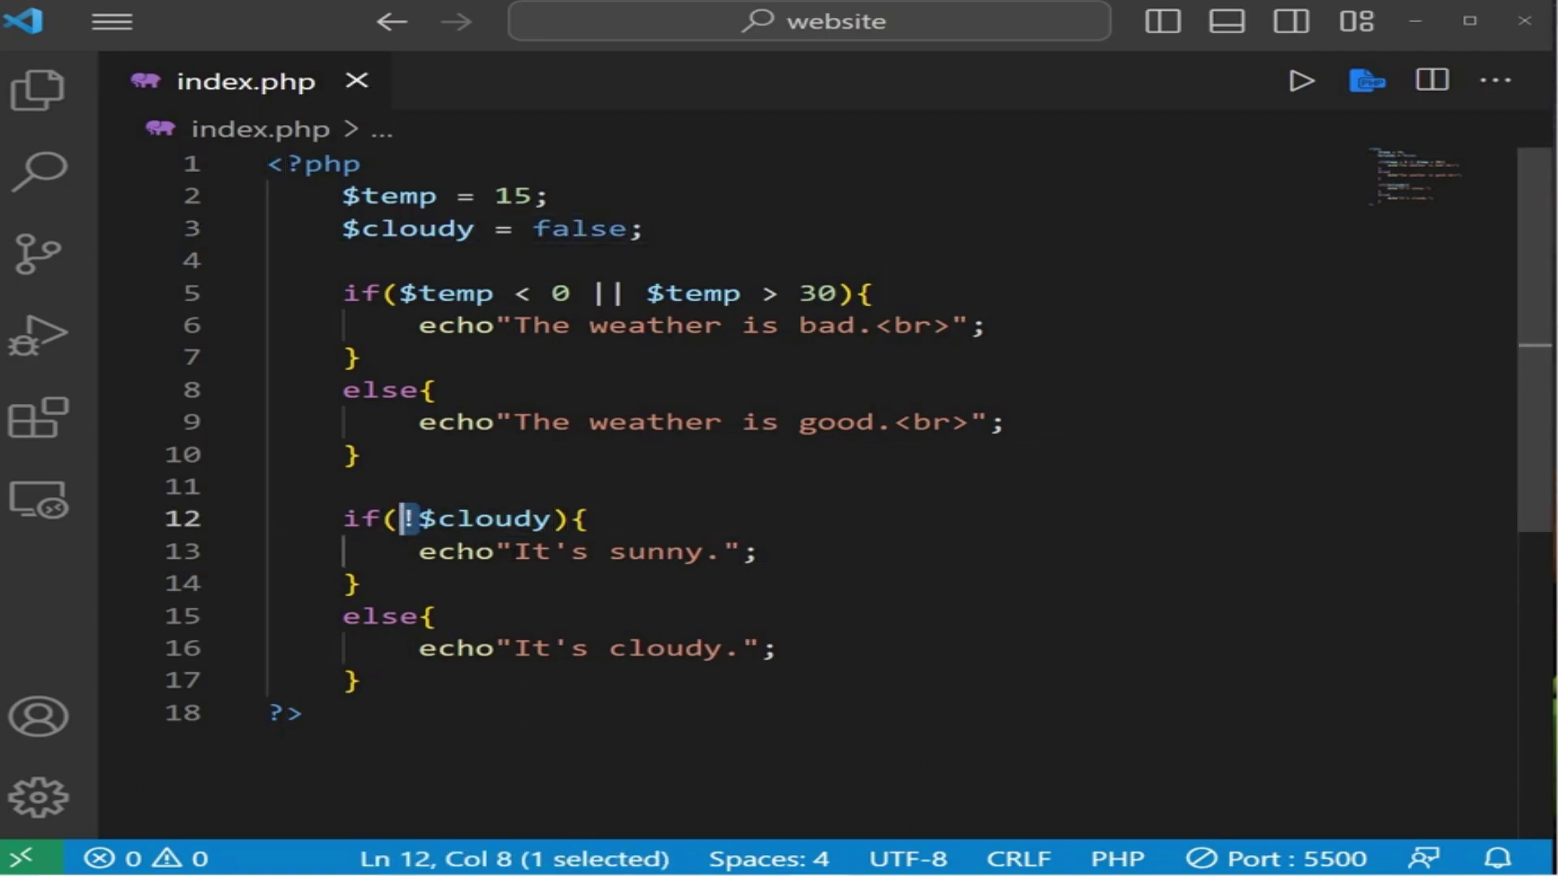
{"action": "left_click", "coordinate": [436, 551]}
{"action": "mouse_move", "coordinate": [419, 518]}
{"action": "left_mouse_down"}
{"action": "mouse_move", "coordinate": [573, 519]}
{"action": "mouse_move", "coordinate": [553, 519]}
{"action": "left_mouse_up"}
{"action": "left_click", "coordinate": [622, 591]}
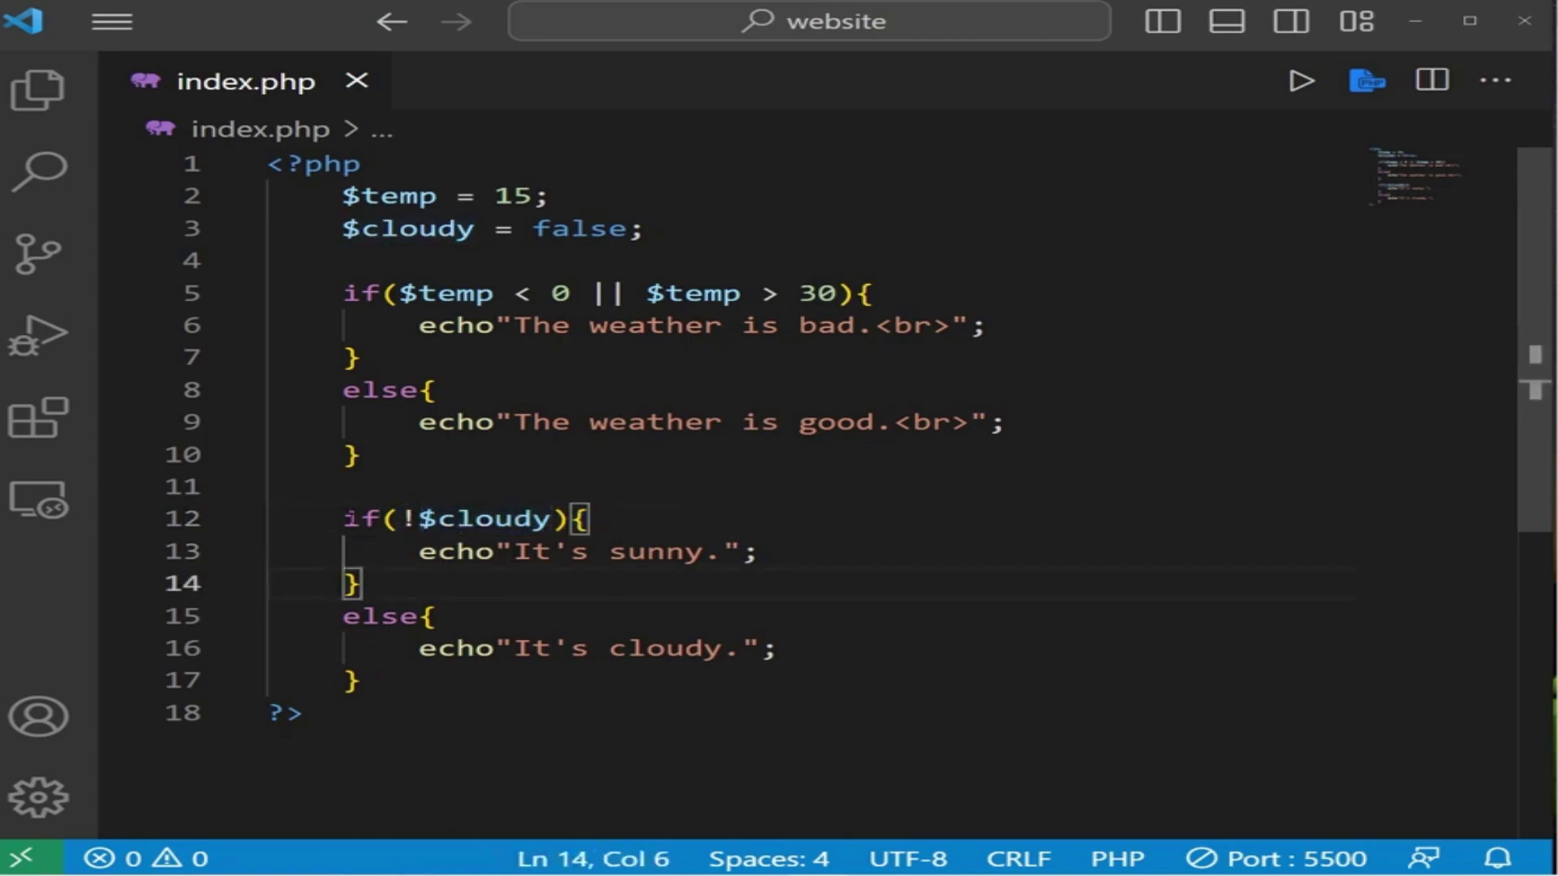
{"action": "left_click", "coordinate": [402, 519]}
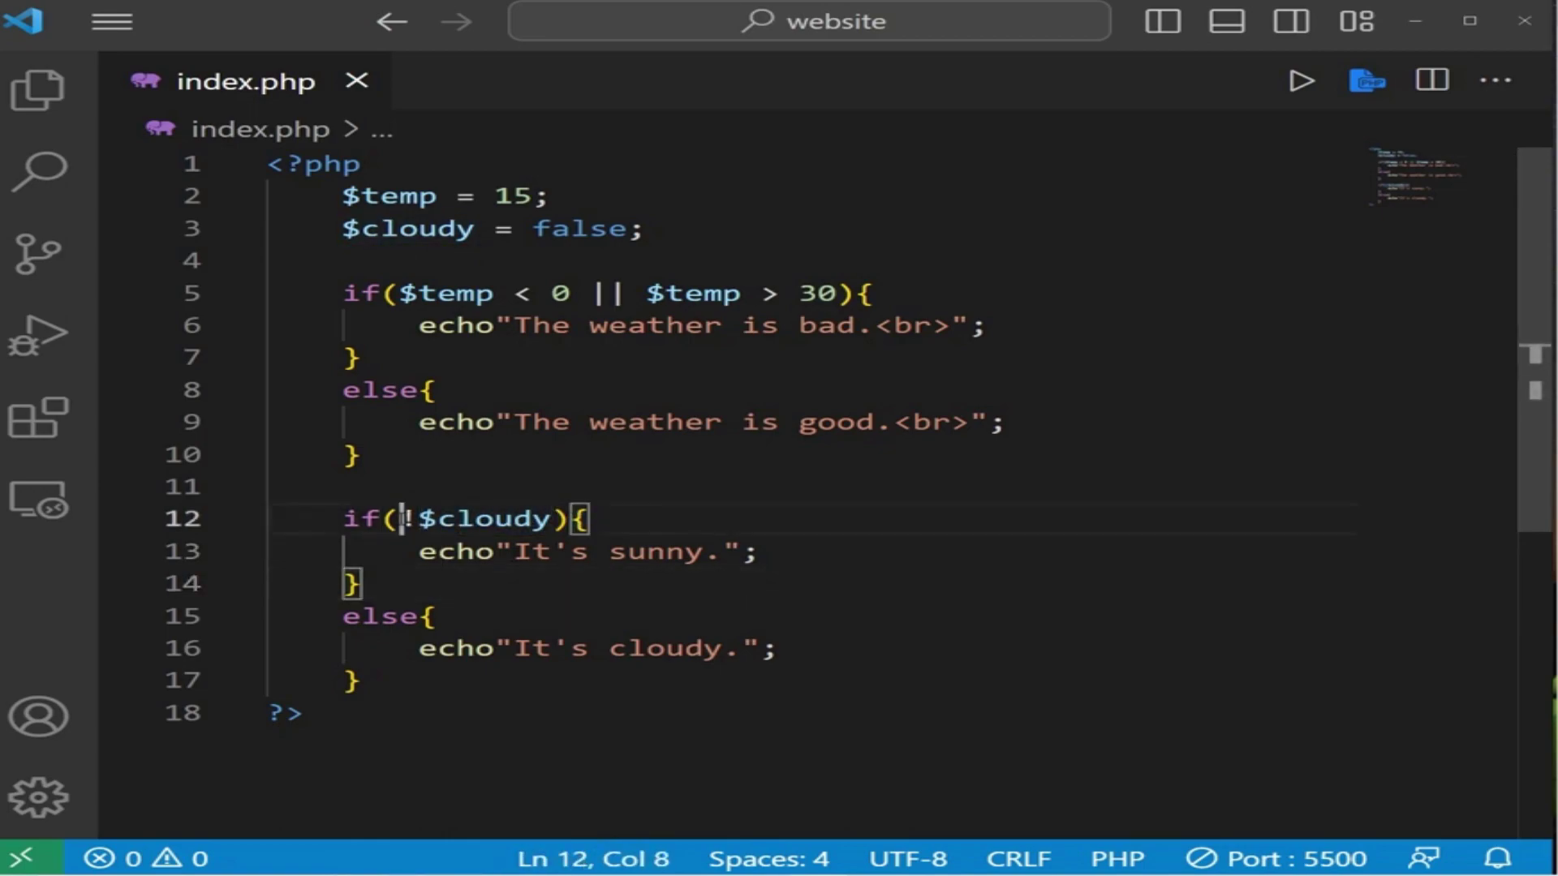
{"action": "left_click_drag", "start_coordinate": [401, 518], "coordinate": [555, 518]}
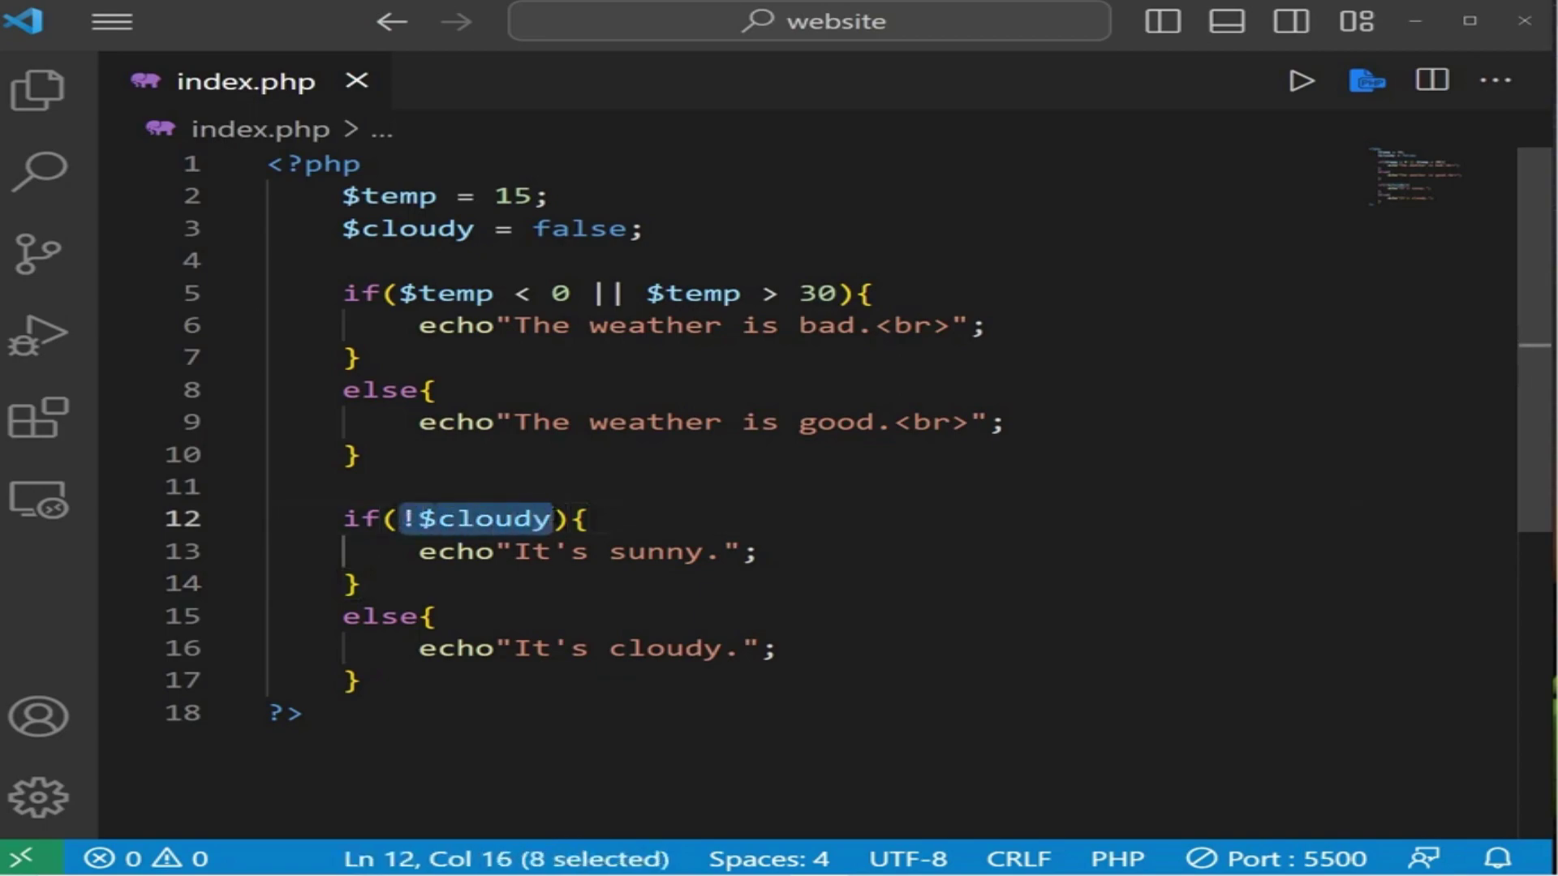
- Delete lines 2–17 of weather code, leaving one indented empty line
{"action": "left_click_drag", "start_coordinate": [365, 680], "coordinate": [269, 194]}
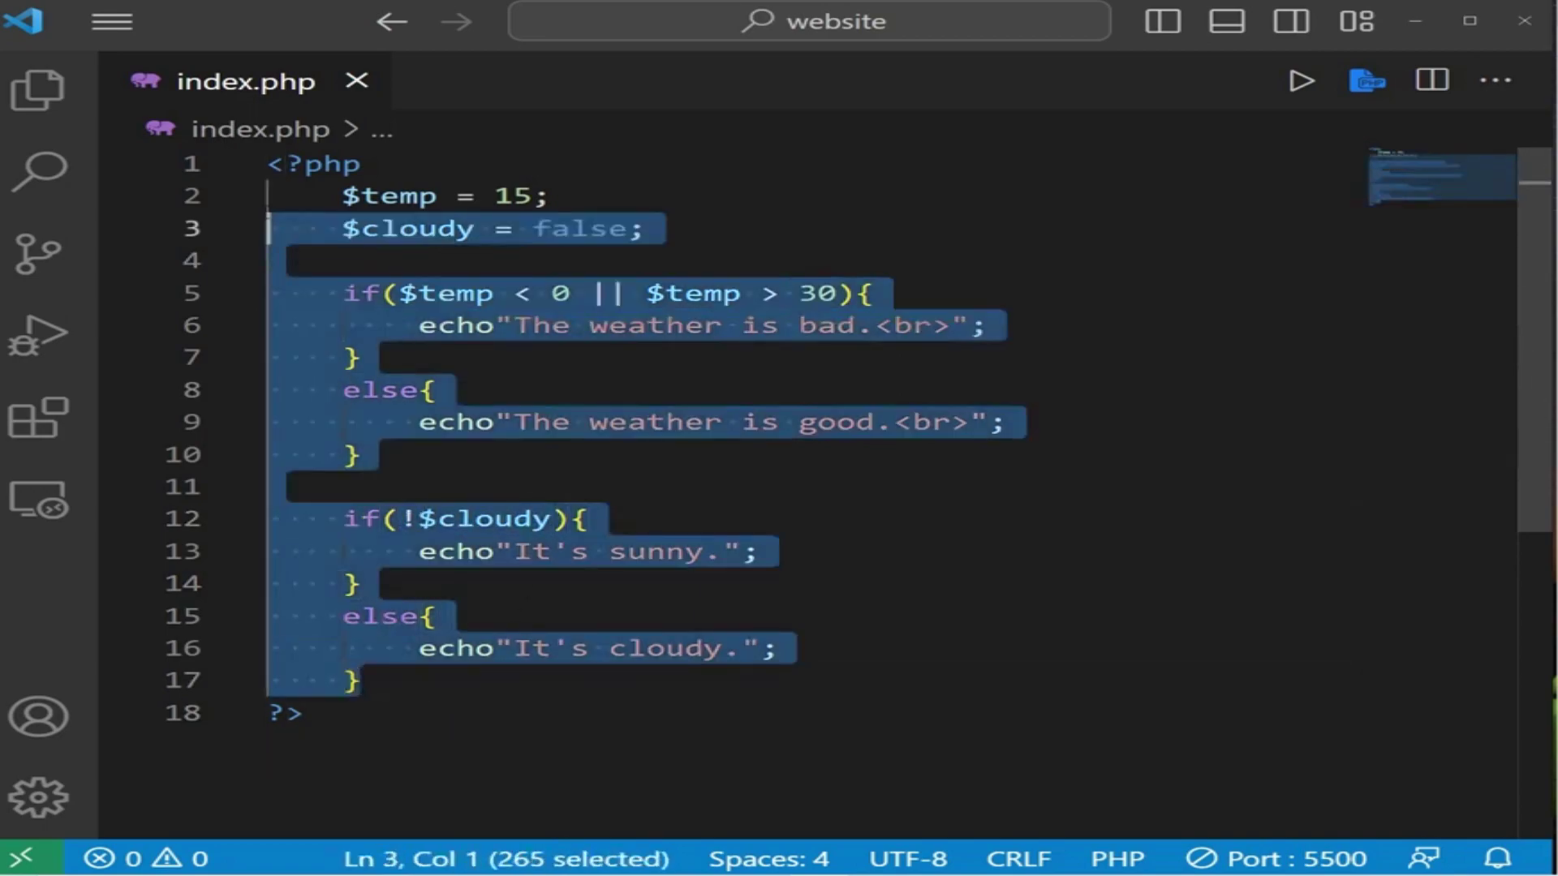
{"action": "key", "text": "Delete"}
{"action": "key", "text": "Tab"}
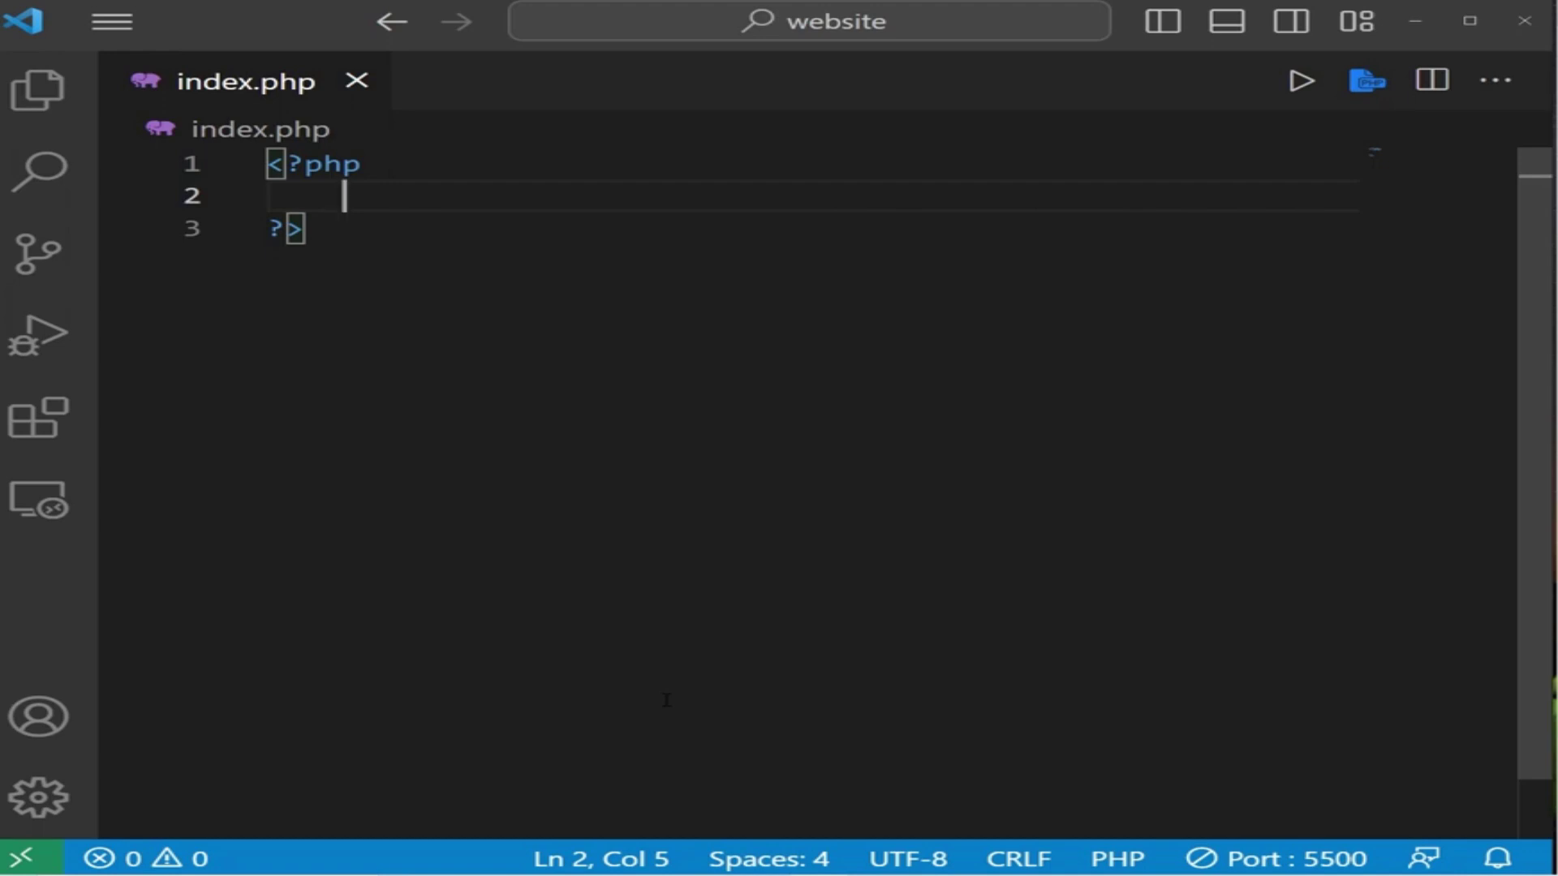
{"action": "type", "text": "$age "}
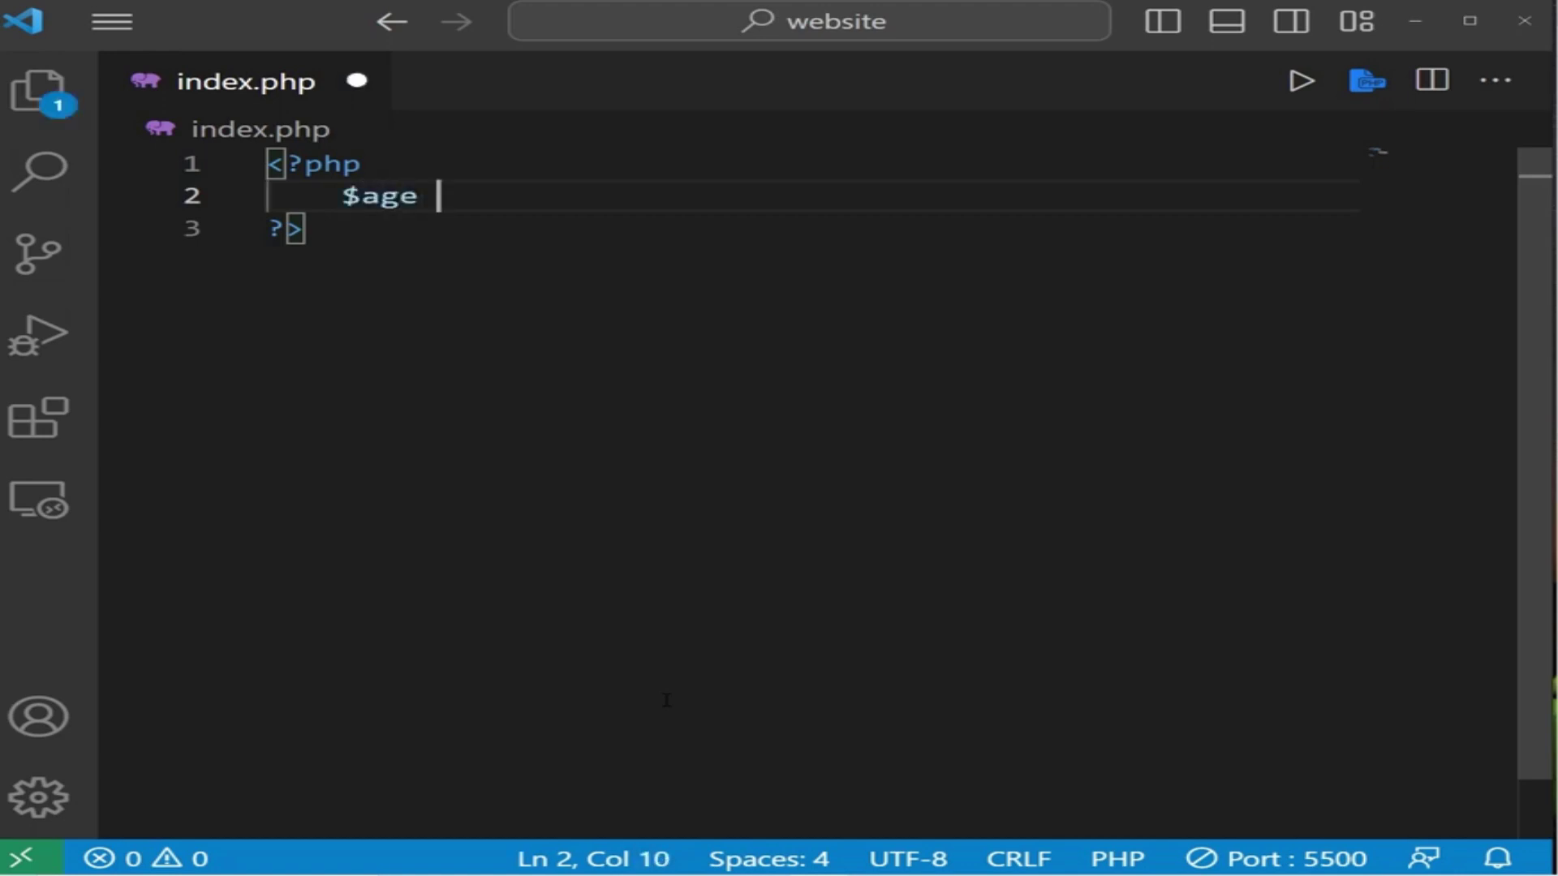
{"action": "type", "text": "= "}
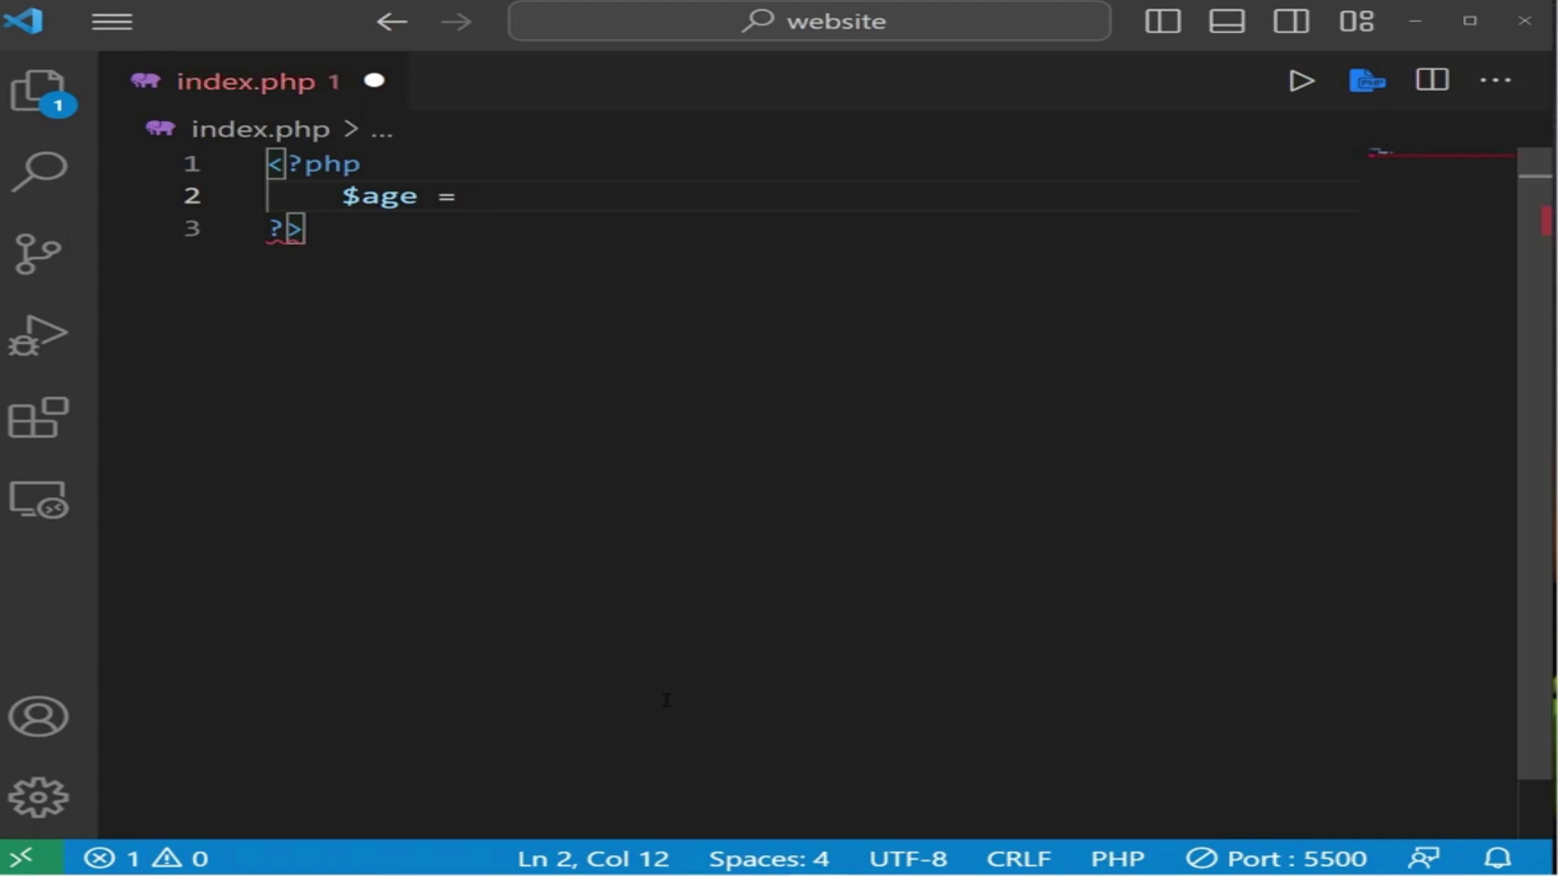
{"action": "type", "text": "25"}
{"action": "type", "text": ";"}
- Declare $age = 25; and $citizen = true;, followed by a blank line
{"action": "key", "text": "Return"}
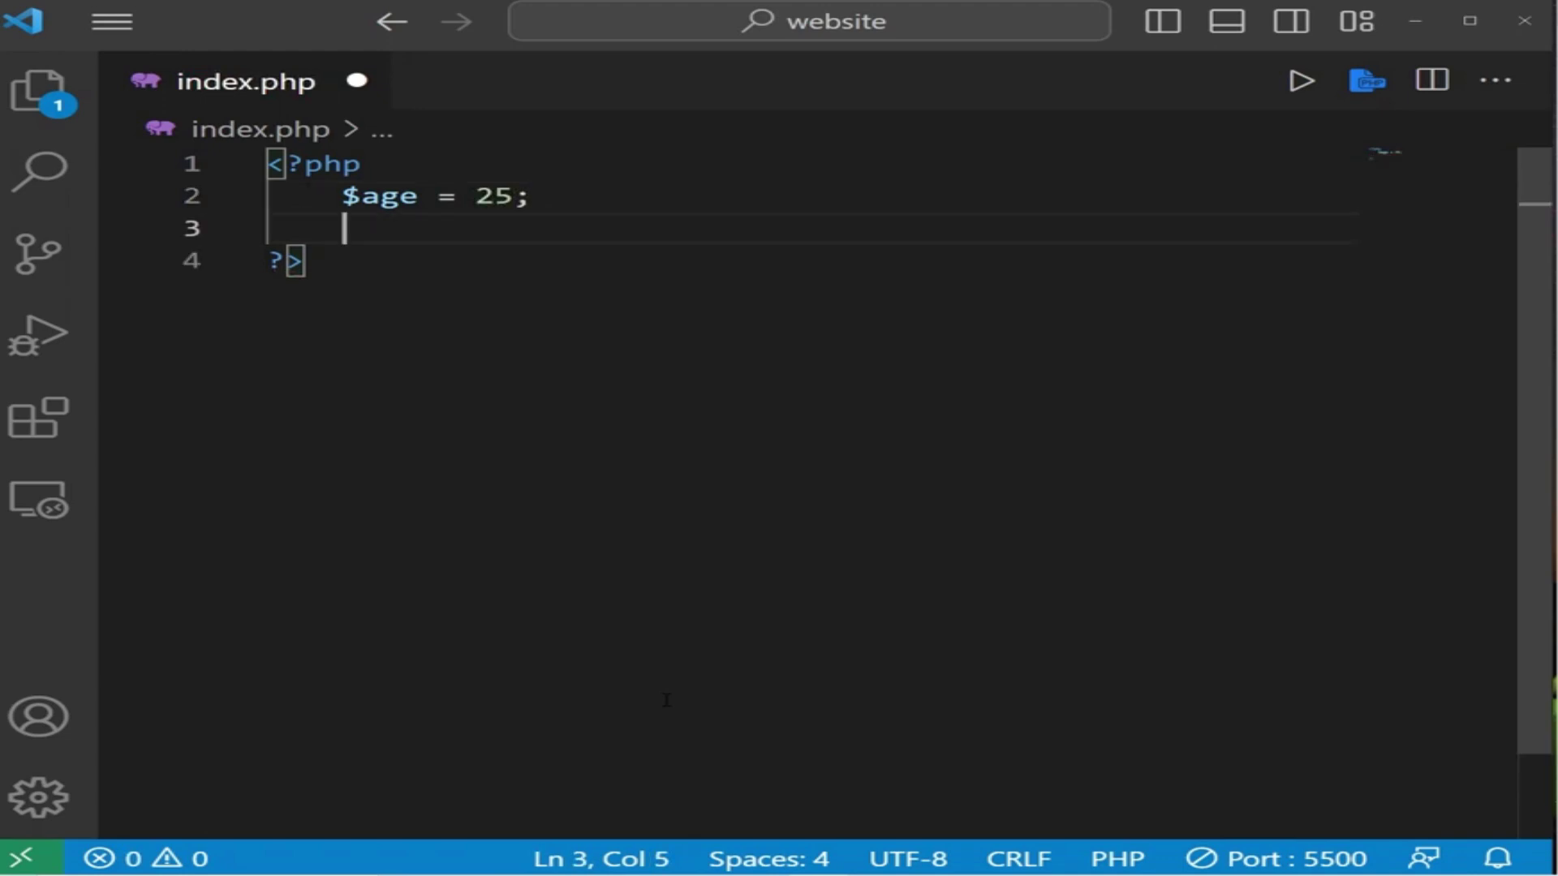
{"action": "type", "text": "$"}
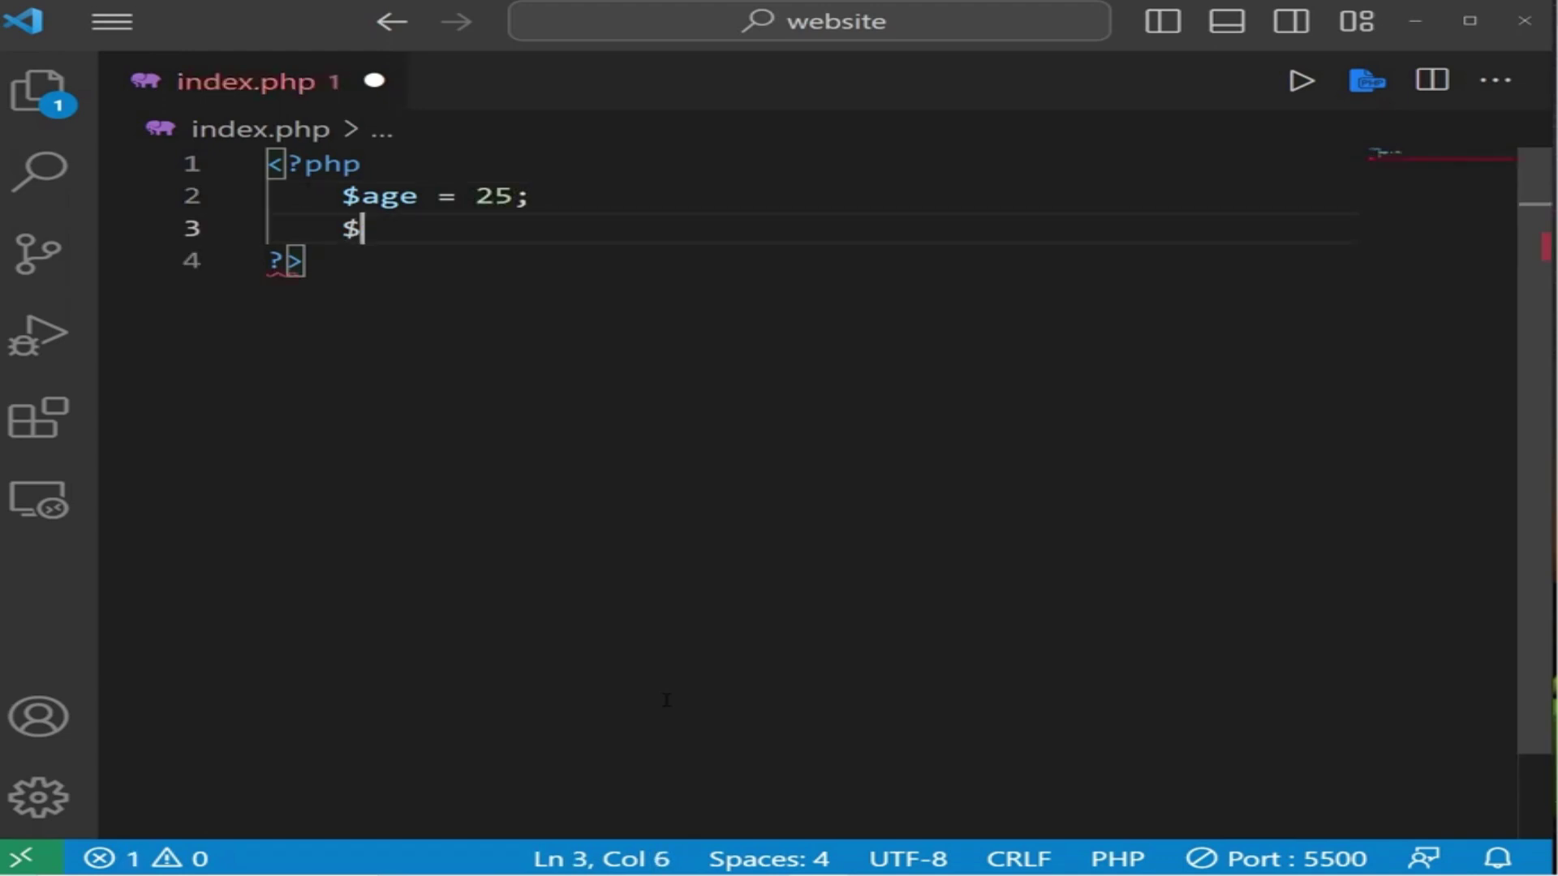
{"action": "type", "text": "citiz"}
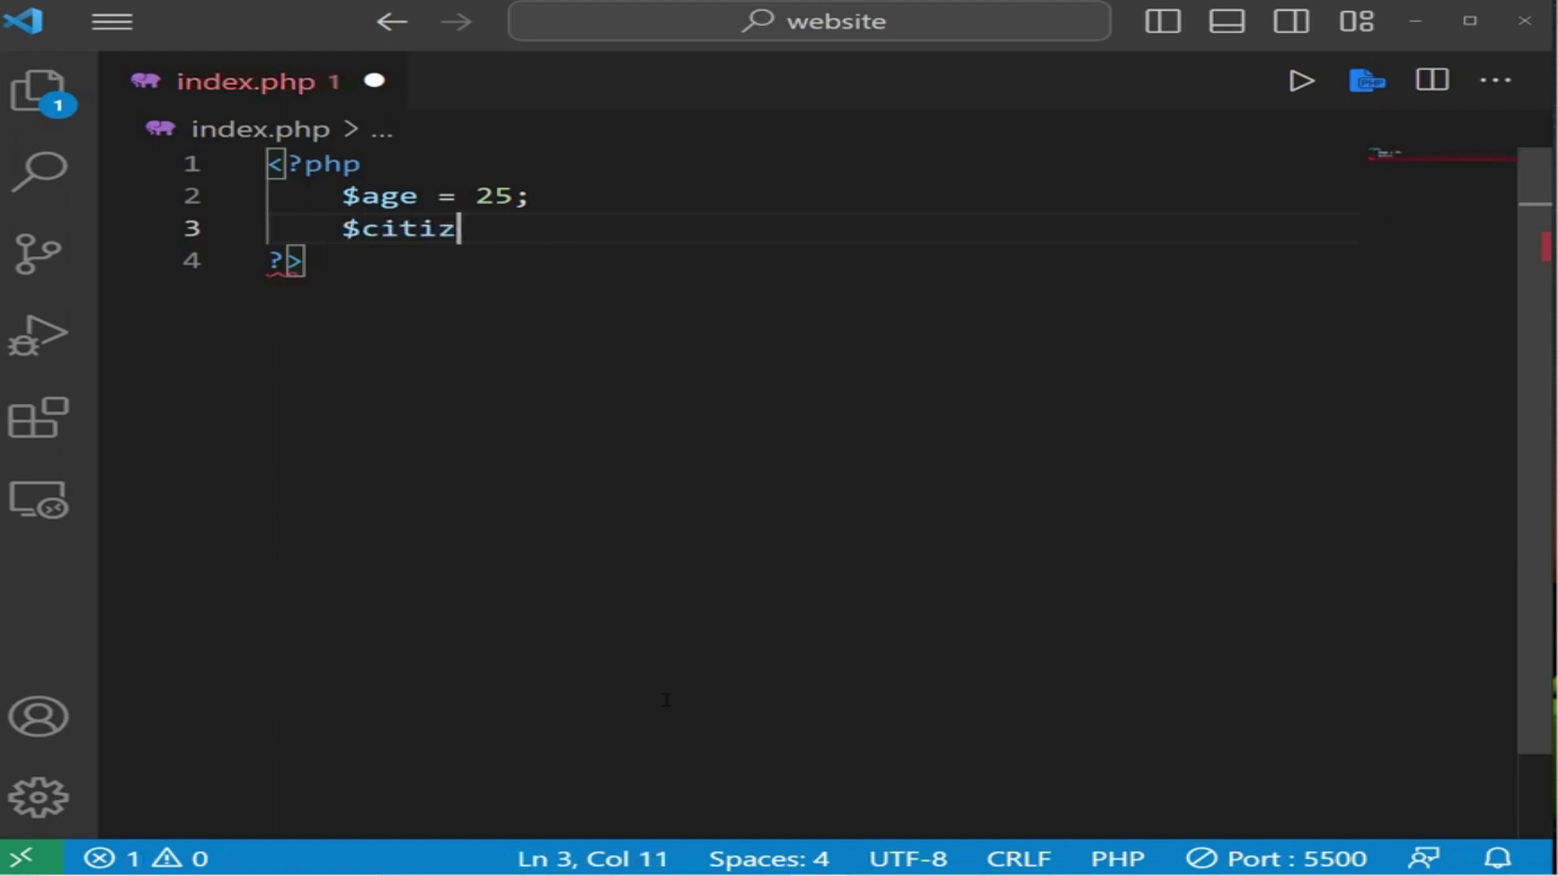
{"action": "type", "text": "en = "}
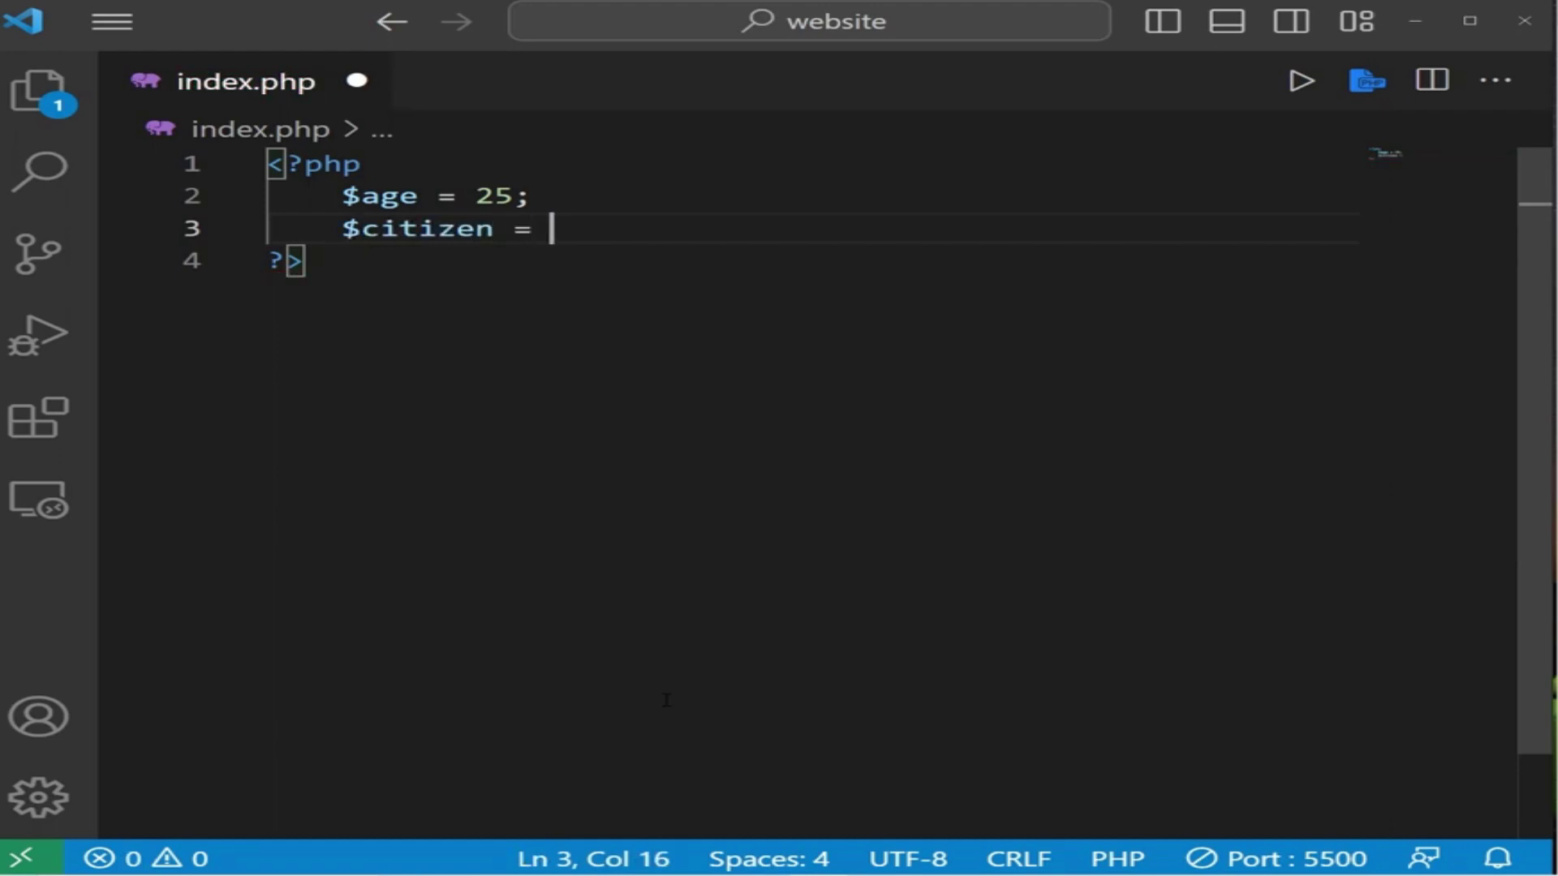
{"action": "type", "text": "true"}
{"action": "type", "text": ";"}
{"action": "key", "text": "Return"}
{"action": "key", "text": "Return"}
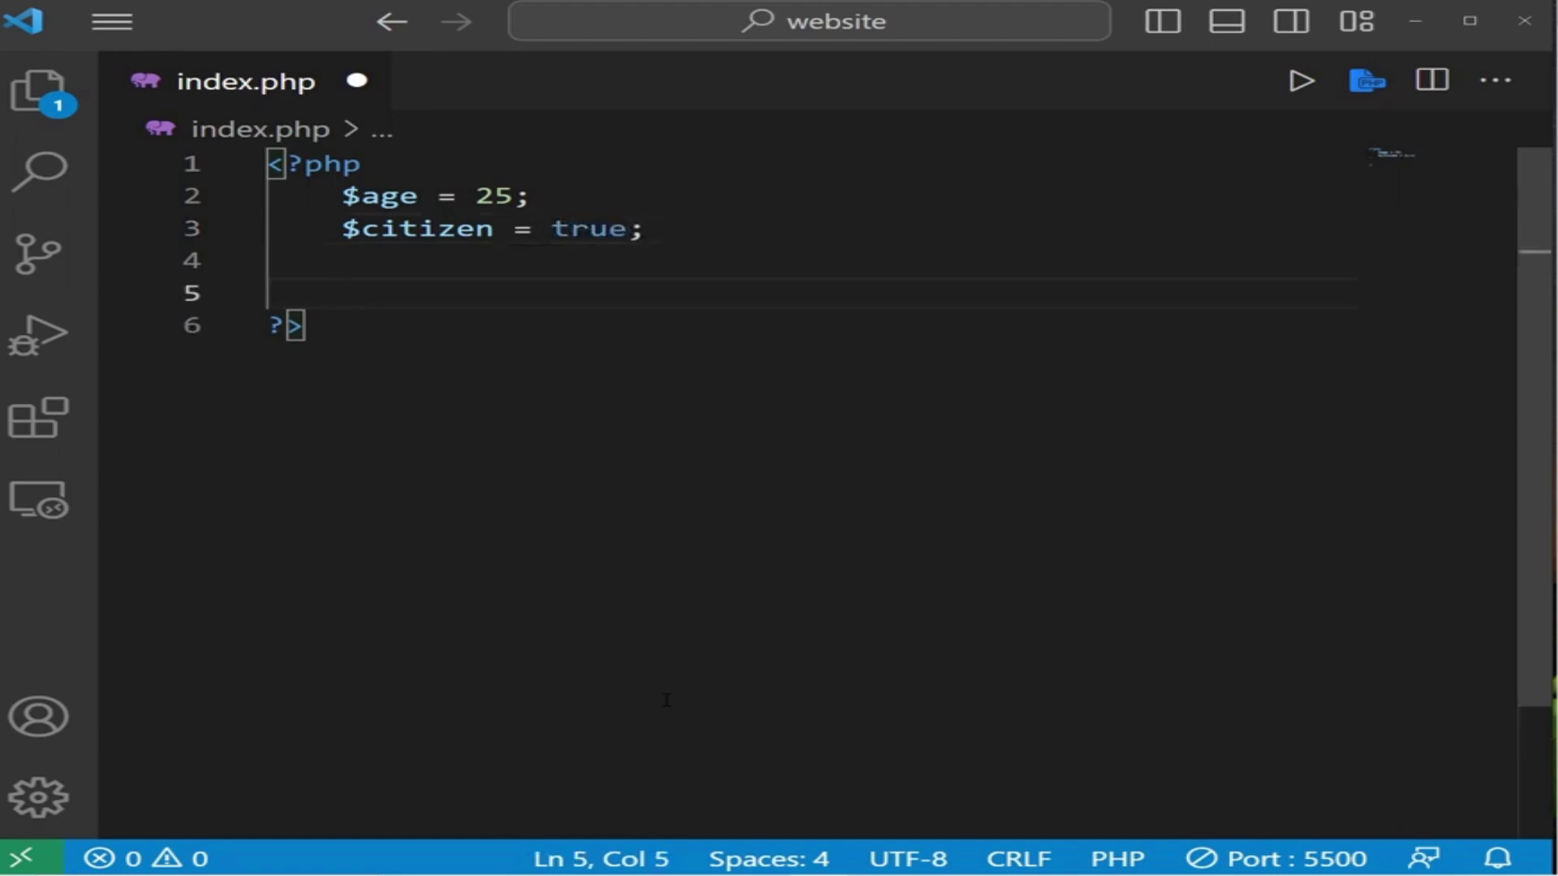
{"action": "type", "text": "i"}
{"action": "type", "text": "f(){"}
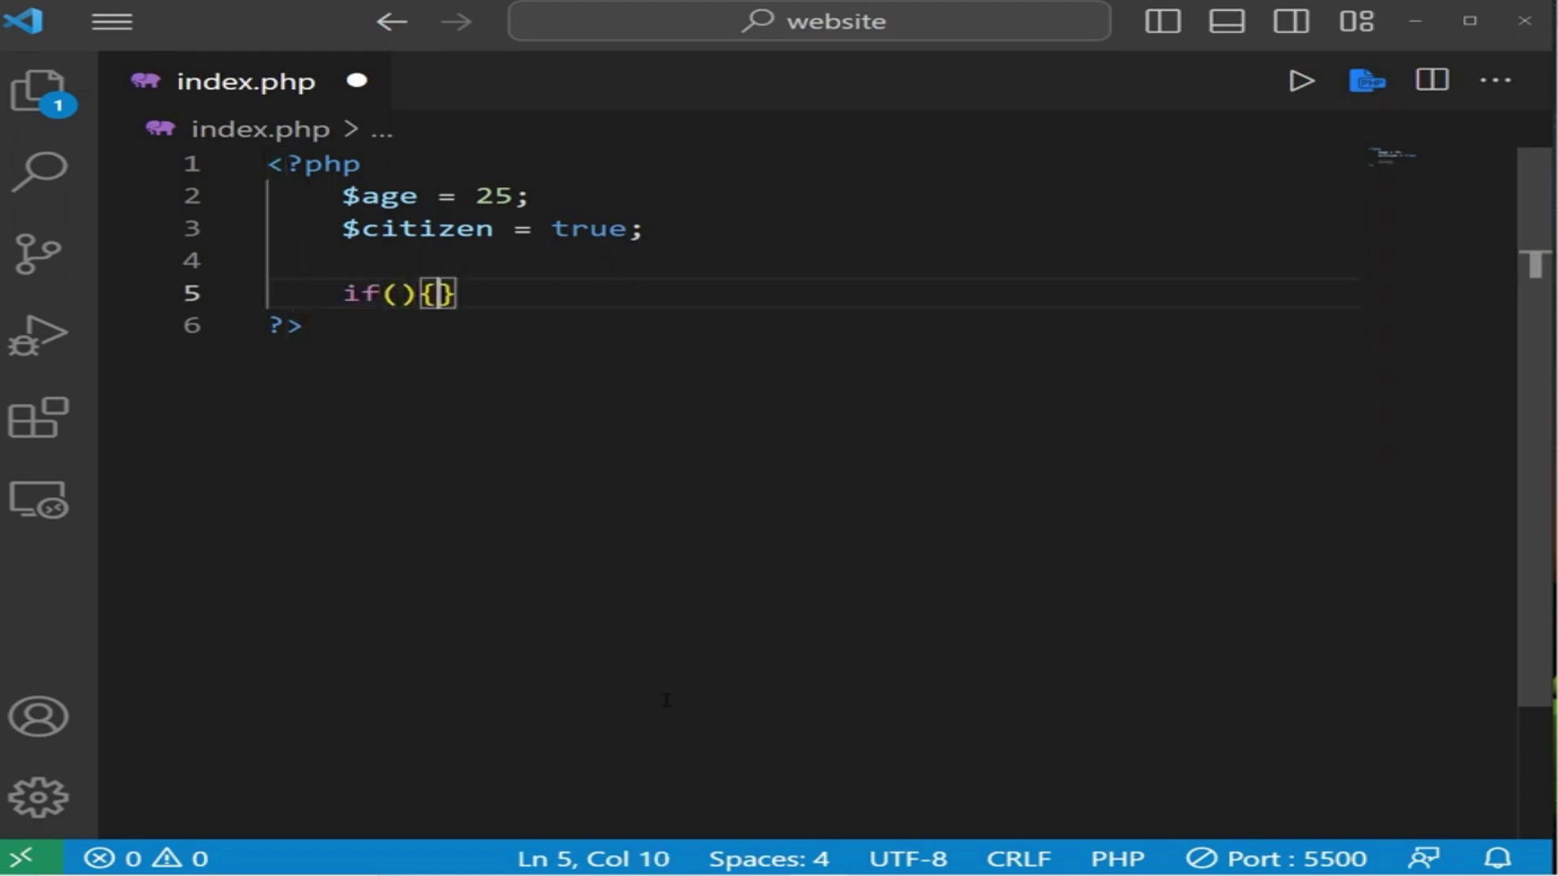
- Create an if block with the condition $age >= 18
{"action": "key", "text": "Return"}
{"action": "key", "text": "Up"}
{"action": "key", "text": "Left"}
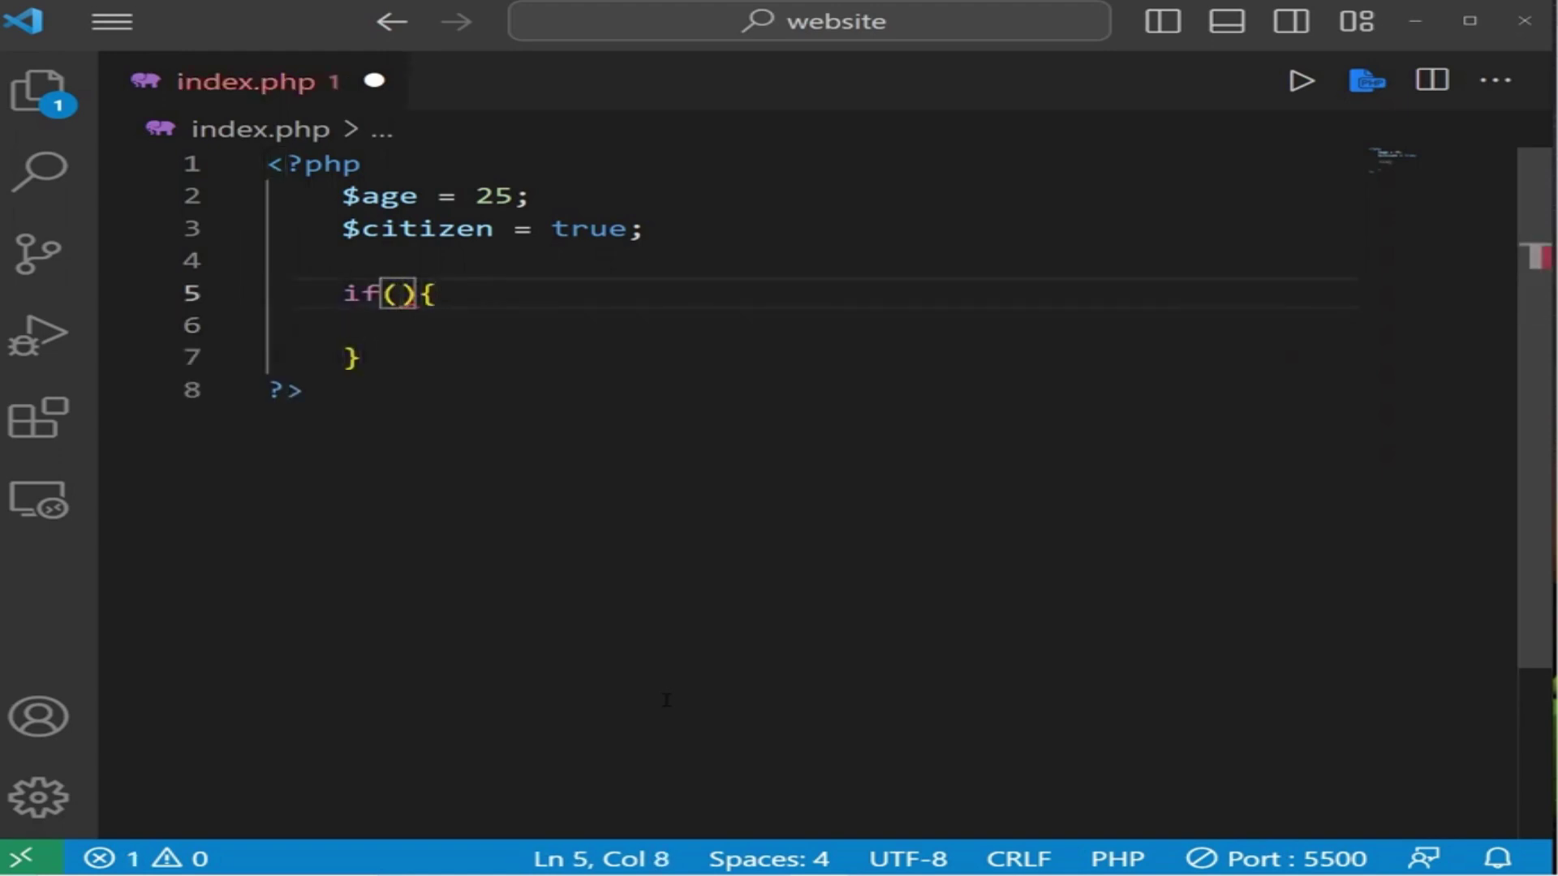
{"action": "type", "text": "$"}
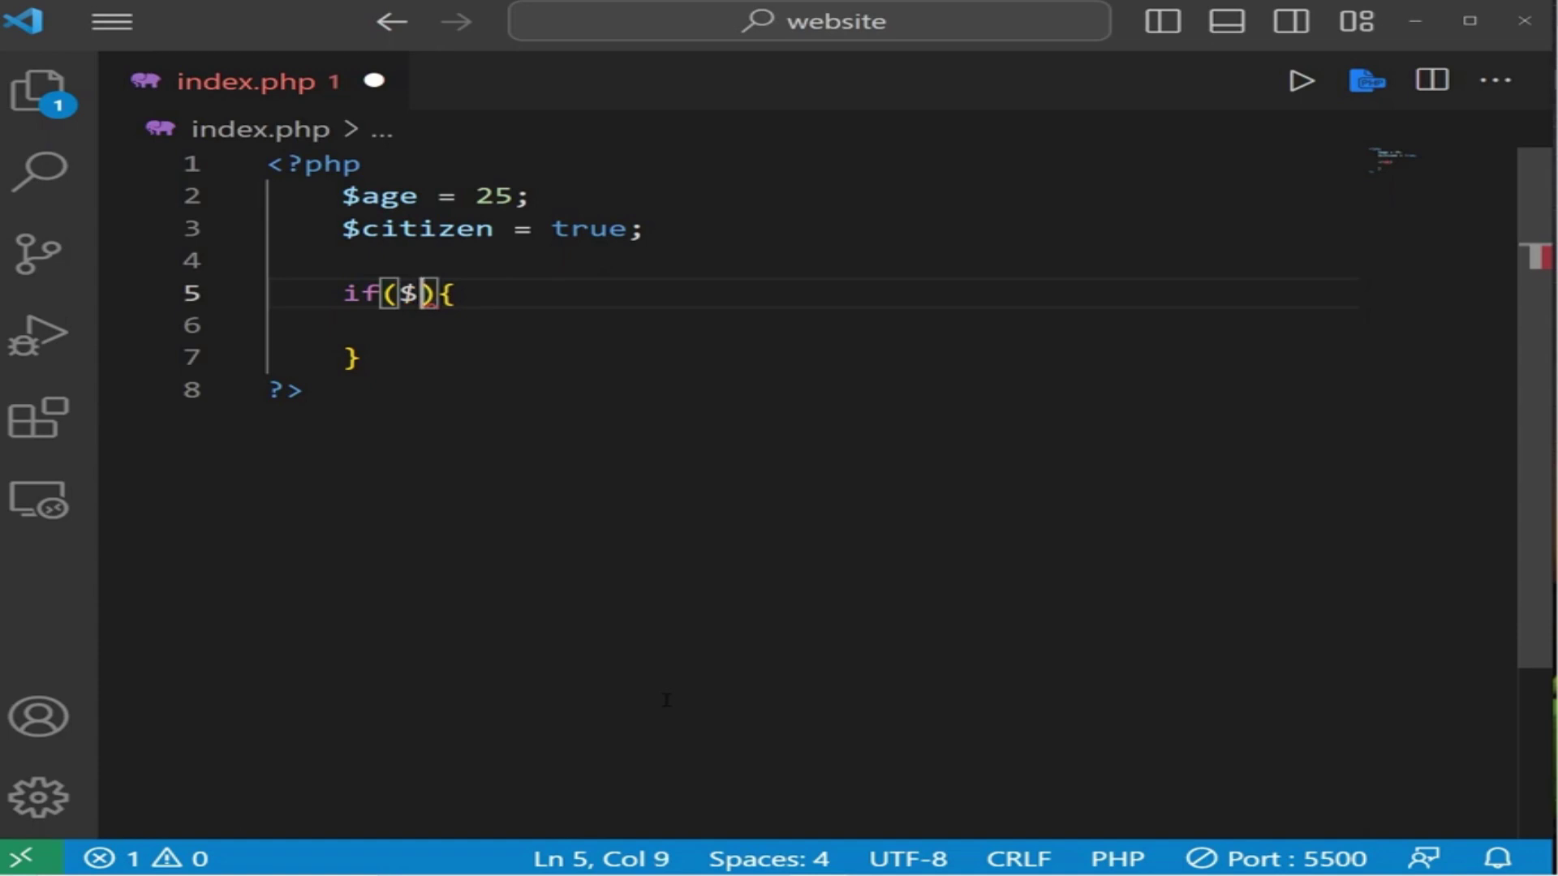
{"action": "type", "text": "age "}
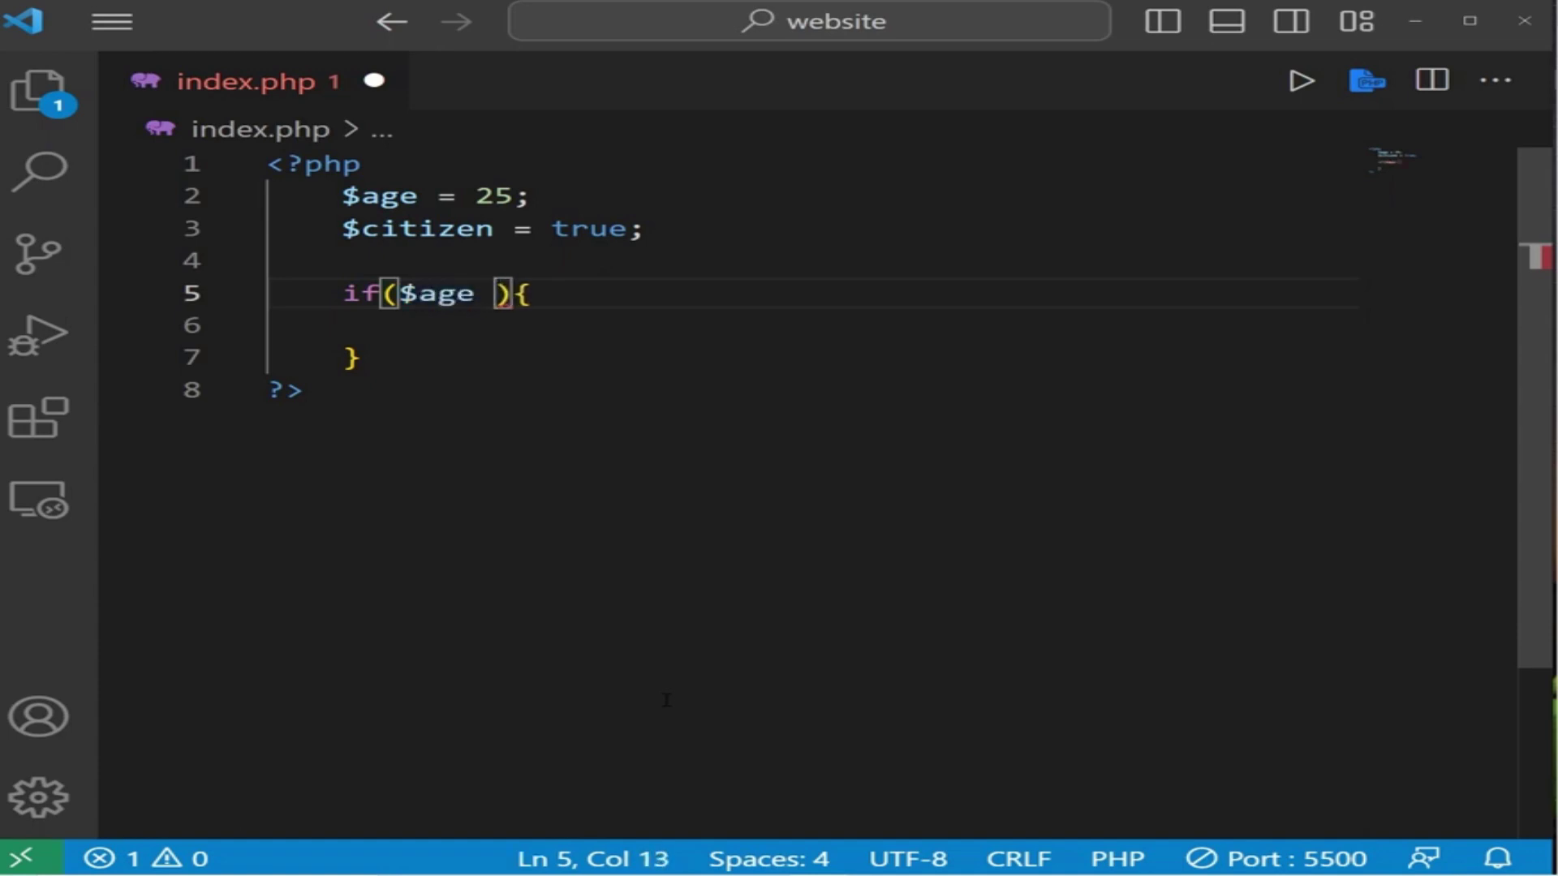
{"action": "type", "text": ">= "}
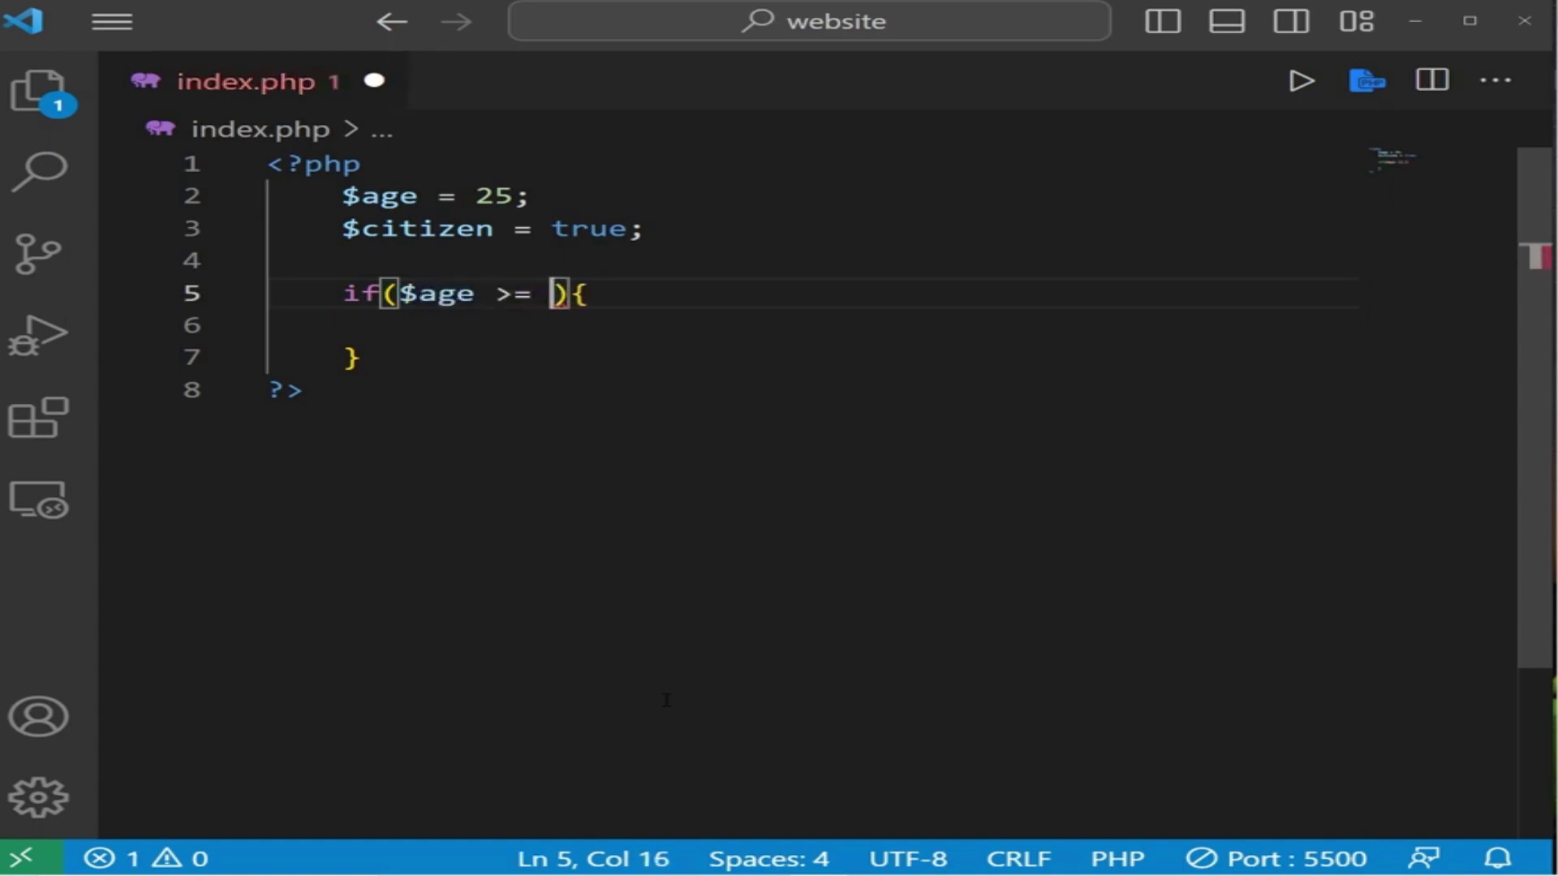
{"action": "type", "text": "18"}
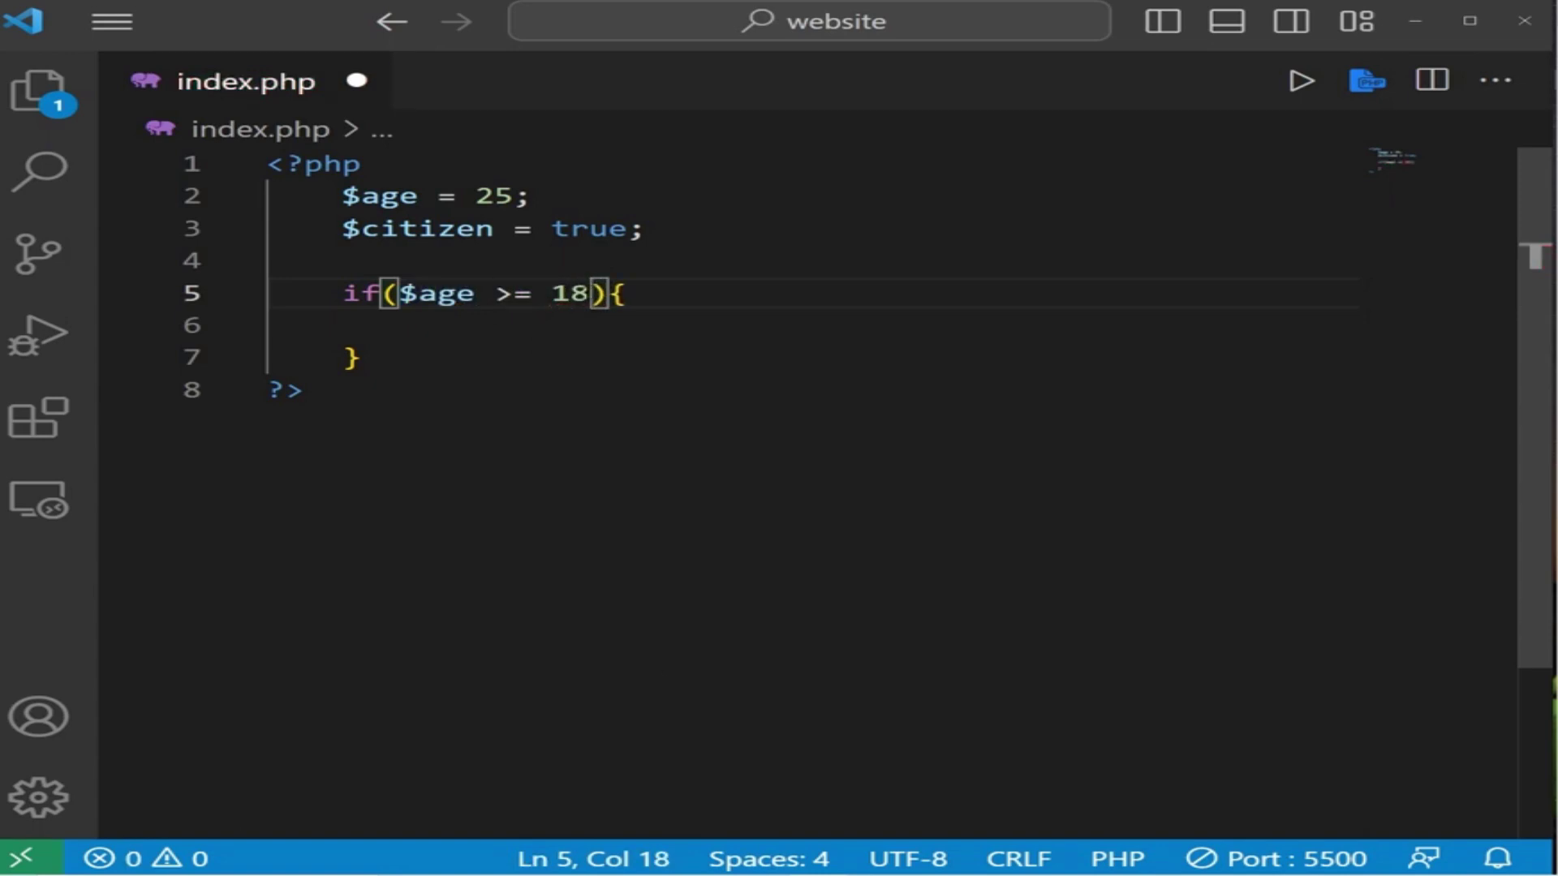
{"action": "key", "text": "shift+Left"}
{"action": "key", "text": "shift+Left"}
{"action": "key", "text": "Right"}
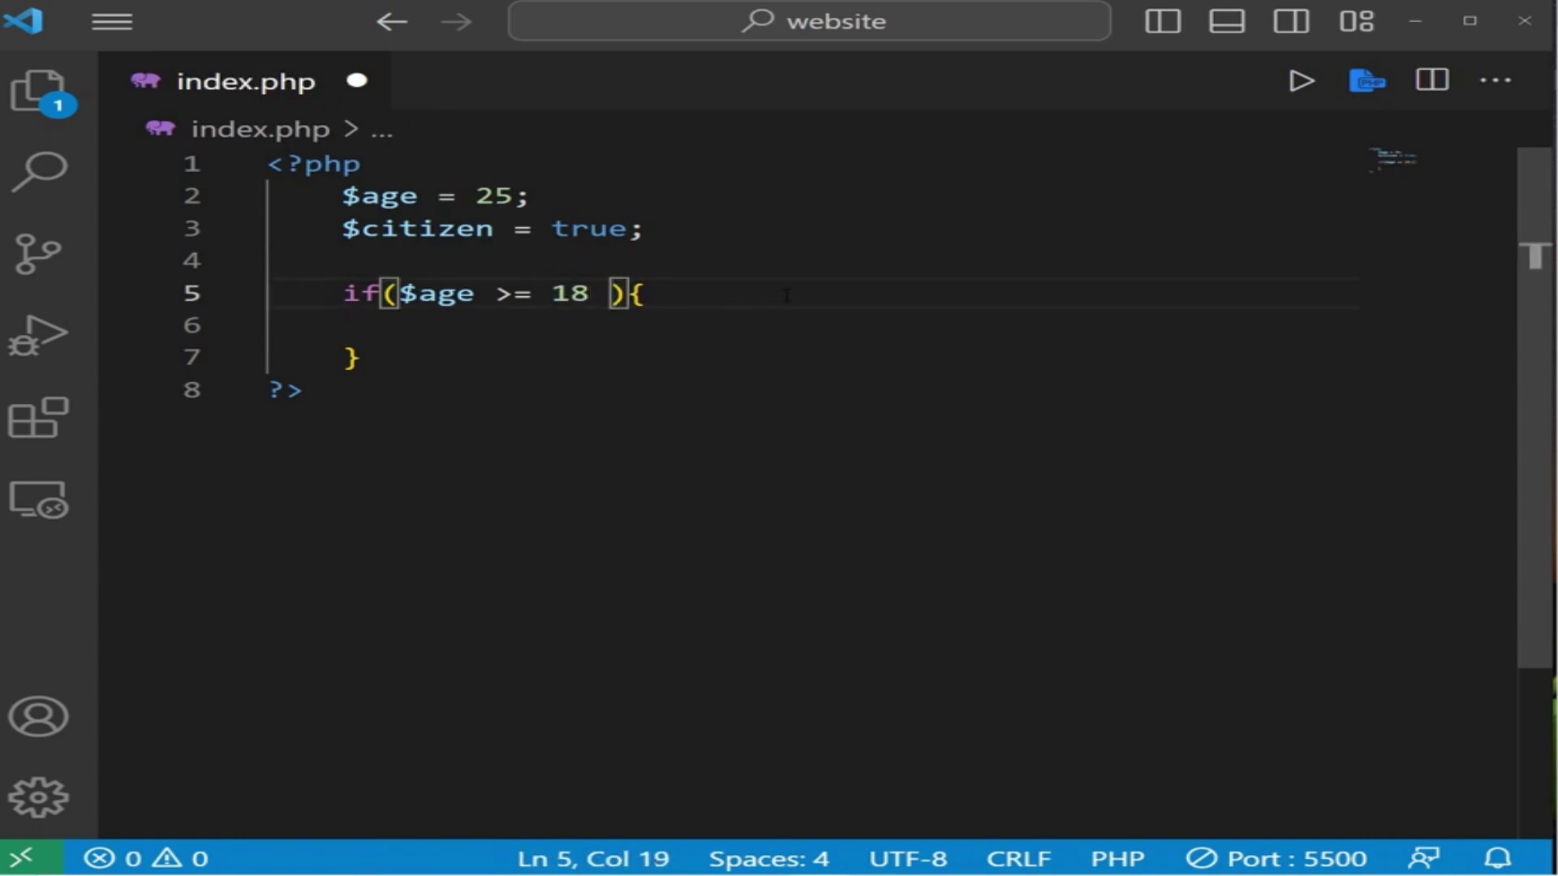
{"action": "type", "text": "&&"}
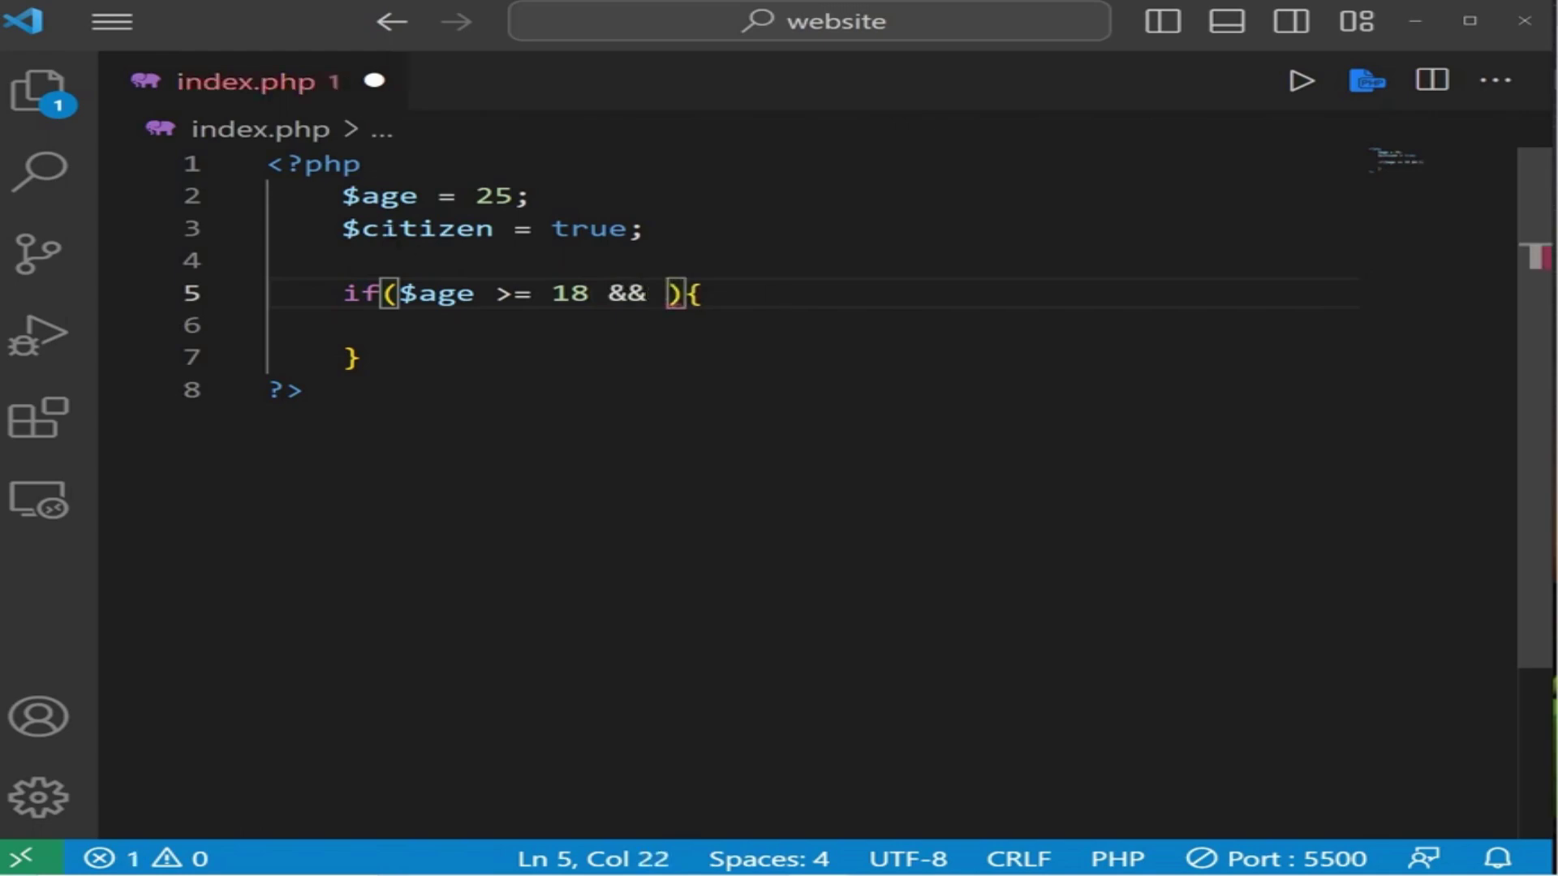
- Add && $citizen to the condition and echo "You can vote" inside the block
{"action": "double_click", "coordinate": [432, 228]}
{"action": "left_click_drag", "start_coordinate": [493, 227], "coordinate": [341, 227]}
{"action": "key", "text": "ctrl+c"}
{"action": "left_click", "coordinate": [666, 292]}
{"action": "key", "text": "ctrl+v"}
{"action": "key", "text": "Down"}
{"action": "type", "text": "e"}
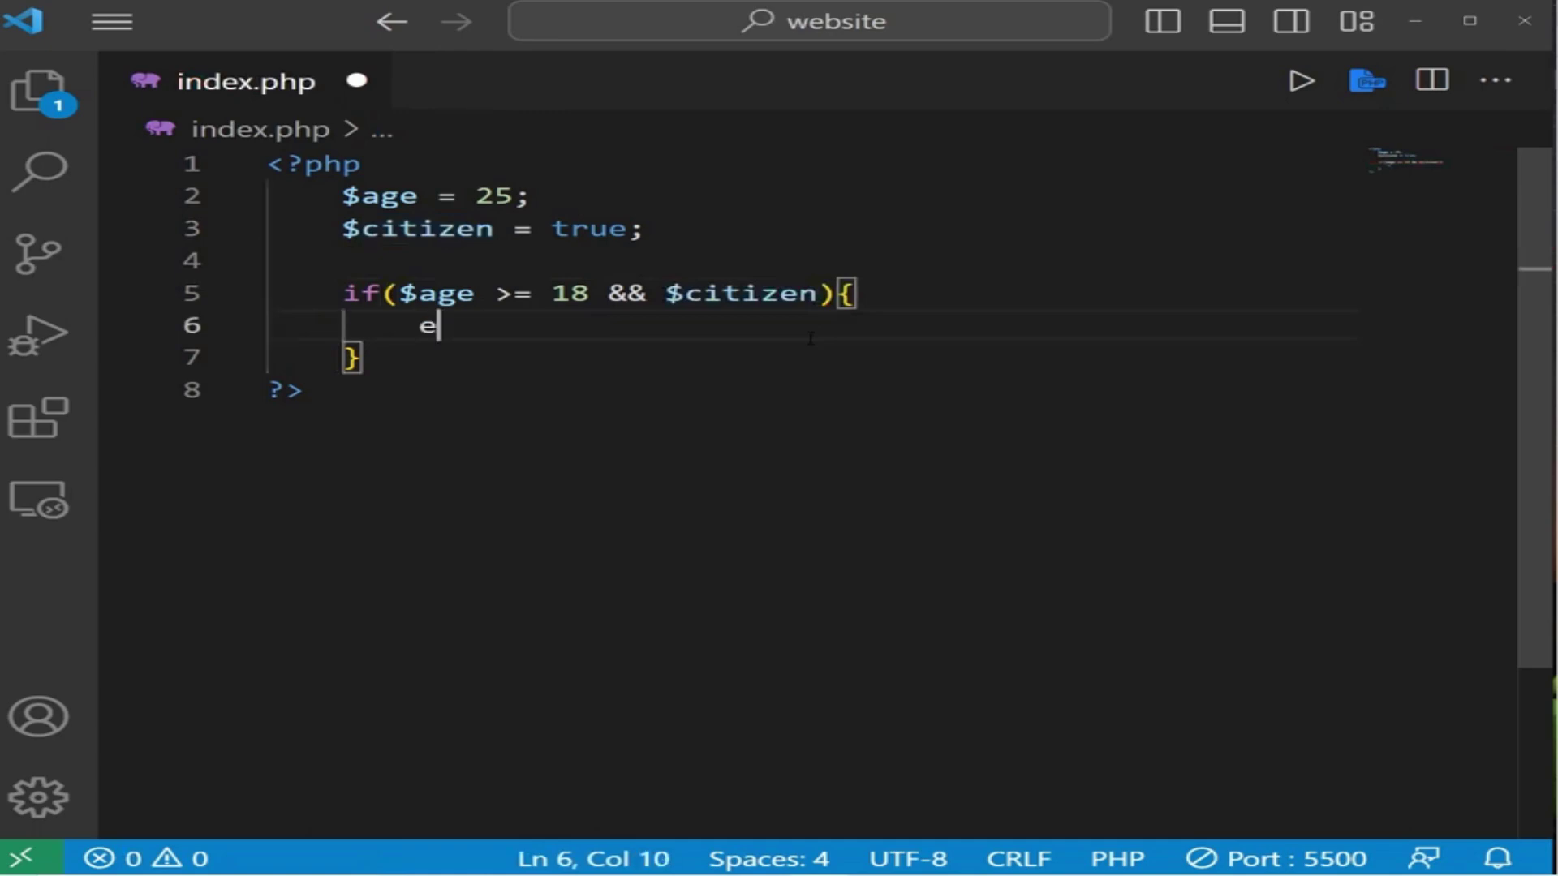
{"action": "type", "text": "cho\"\";"}
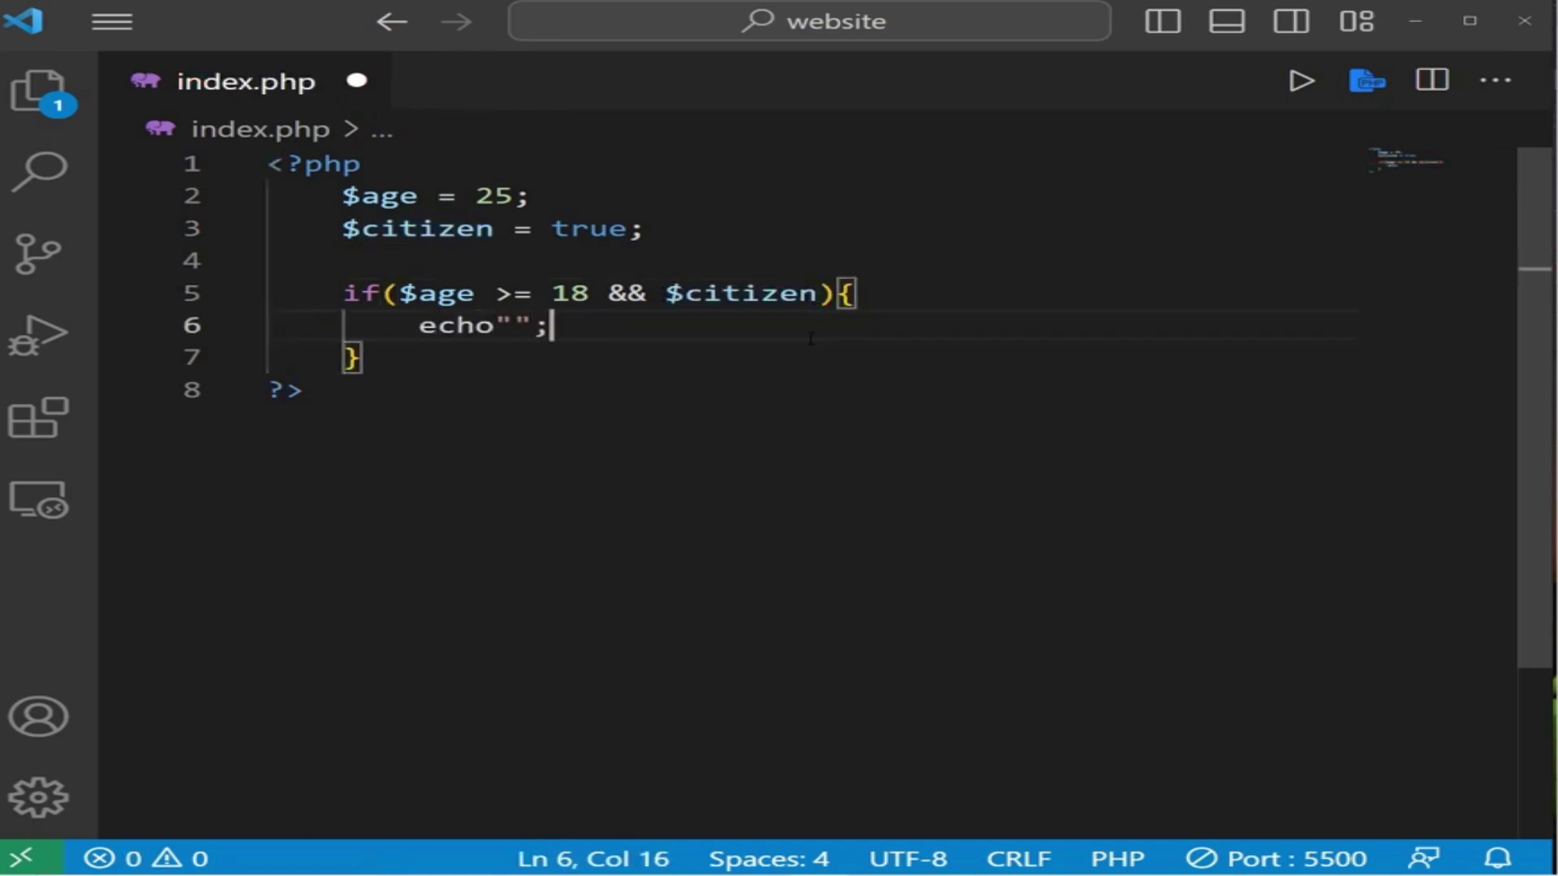
{"action": "key", "text": "Left"}
{"action": "key", "text": "Left"}
{"action": "type", "text": "You"}
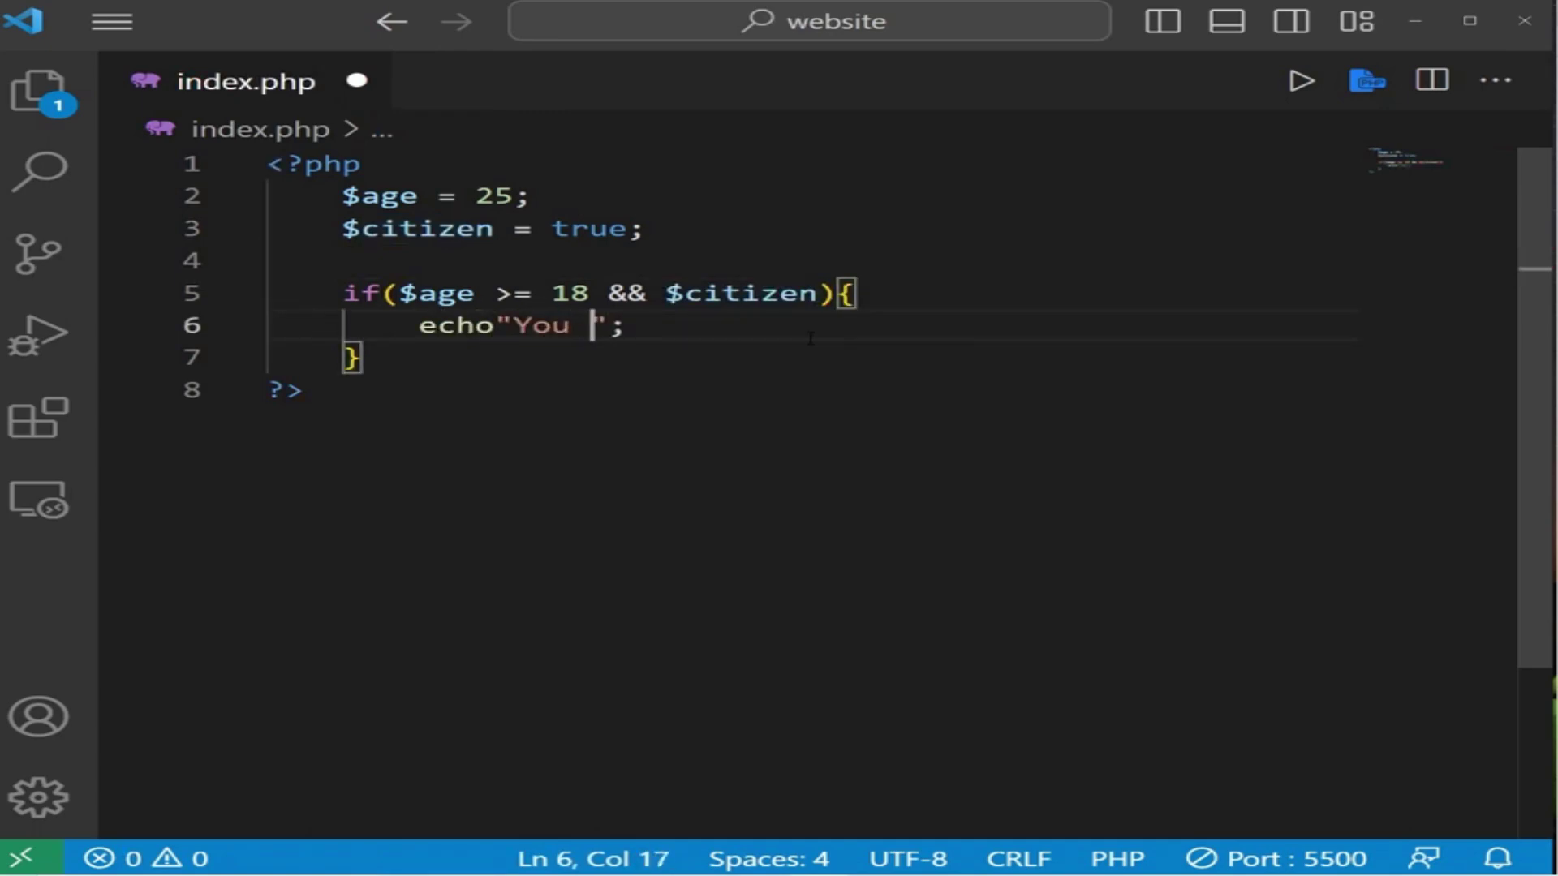
{"action": "type", "text": " can vote"}
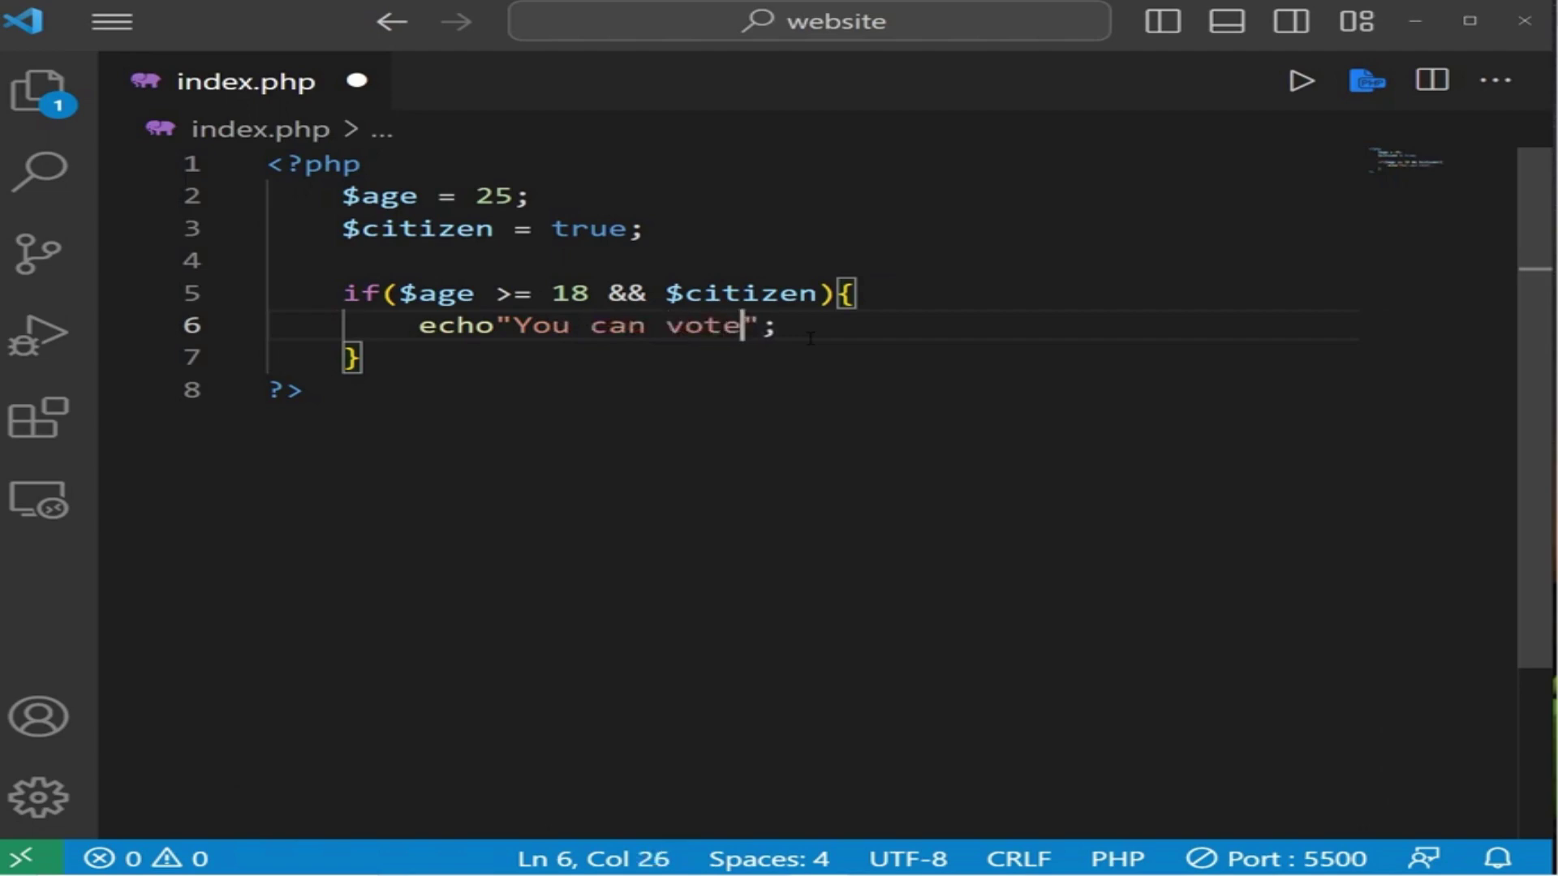
- Highlight the age value 25, the $age >= 18 check, and $citizen to explain them
{"action": "left_click_drag", "start_coordinate": [513, 195], "coordinate": [477, 196]}
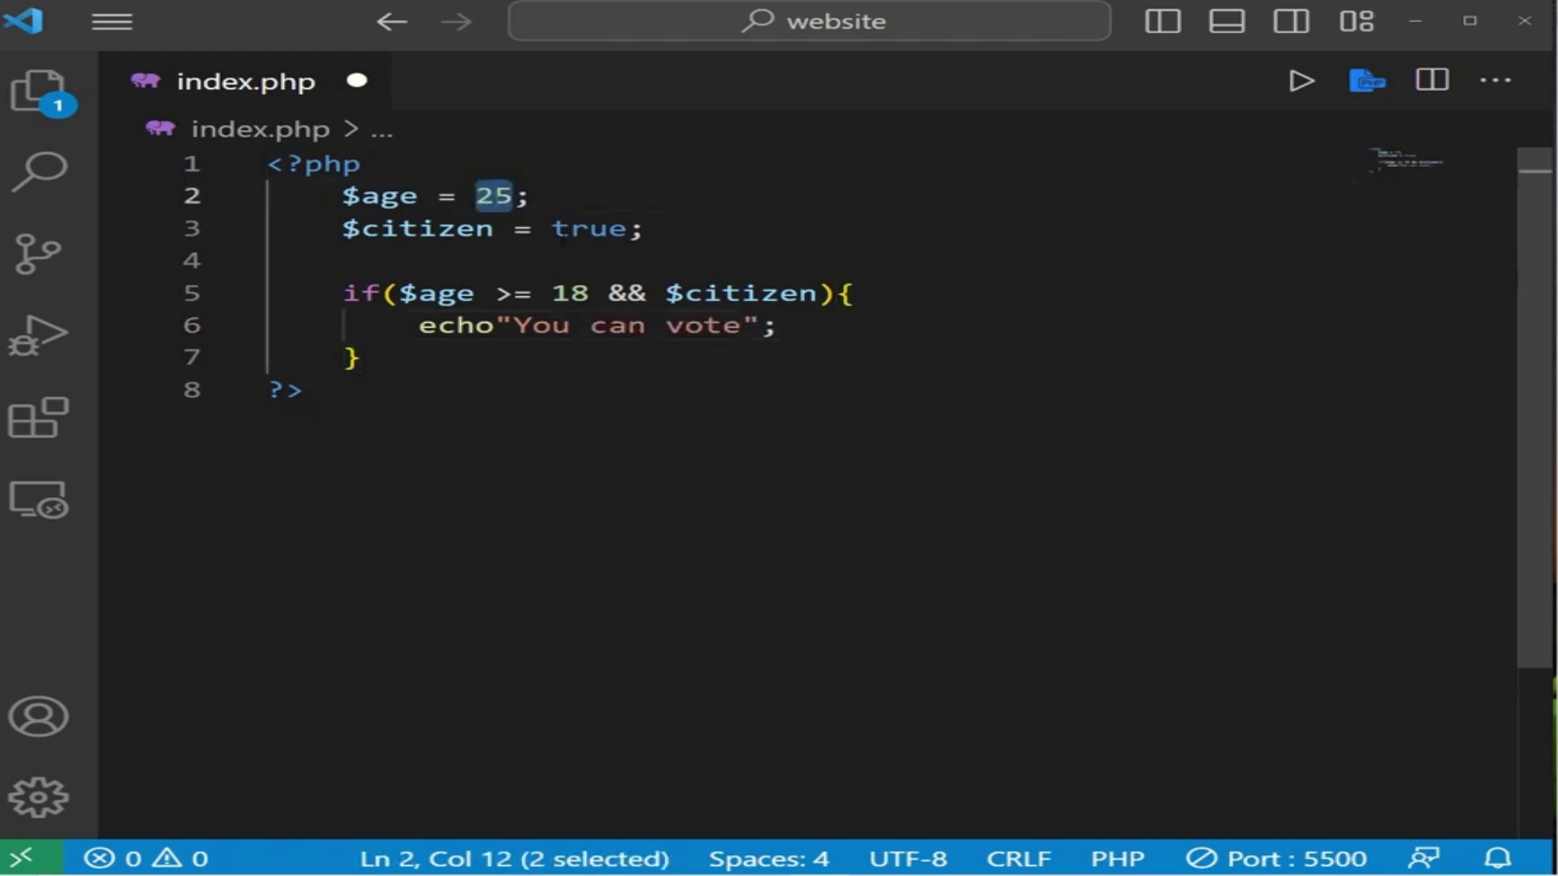
{"action": "double_click", "coordinate": [608, 228]}
{"action": "left_click", "coordinate": [269, 259]}
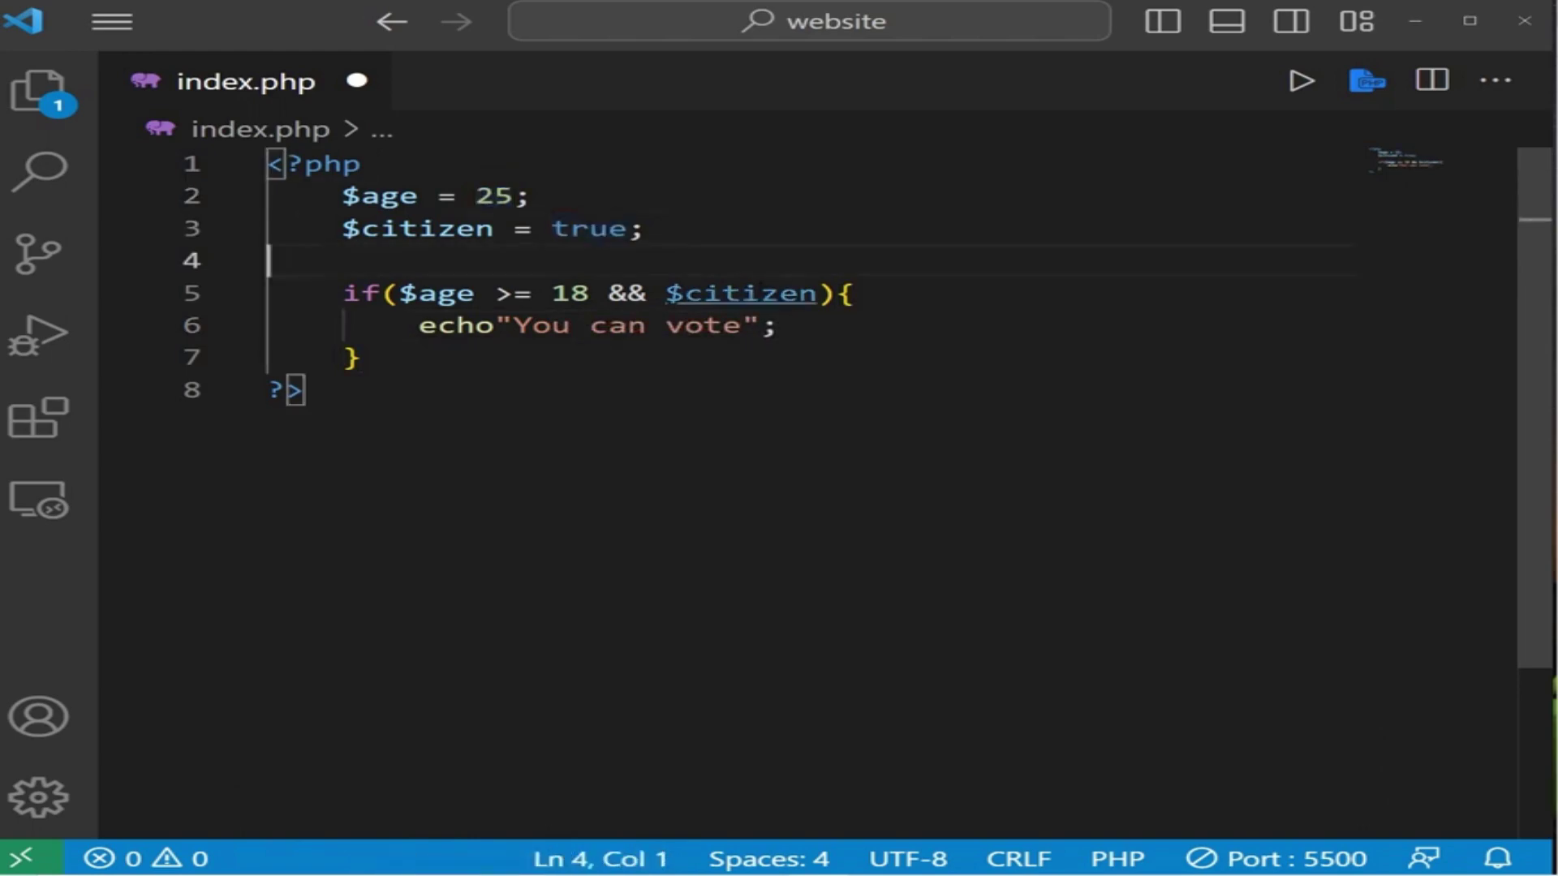
{"action": "left_click_drag", "start_coordinate": [589, 294], "coordinate": [400, 293]}
{"action": "double_click", "coordinate": [741, 294]}
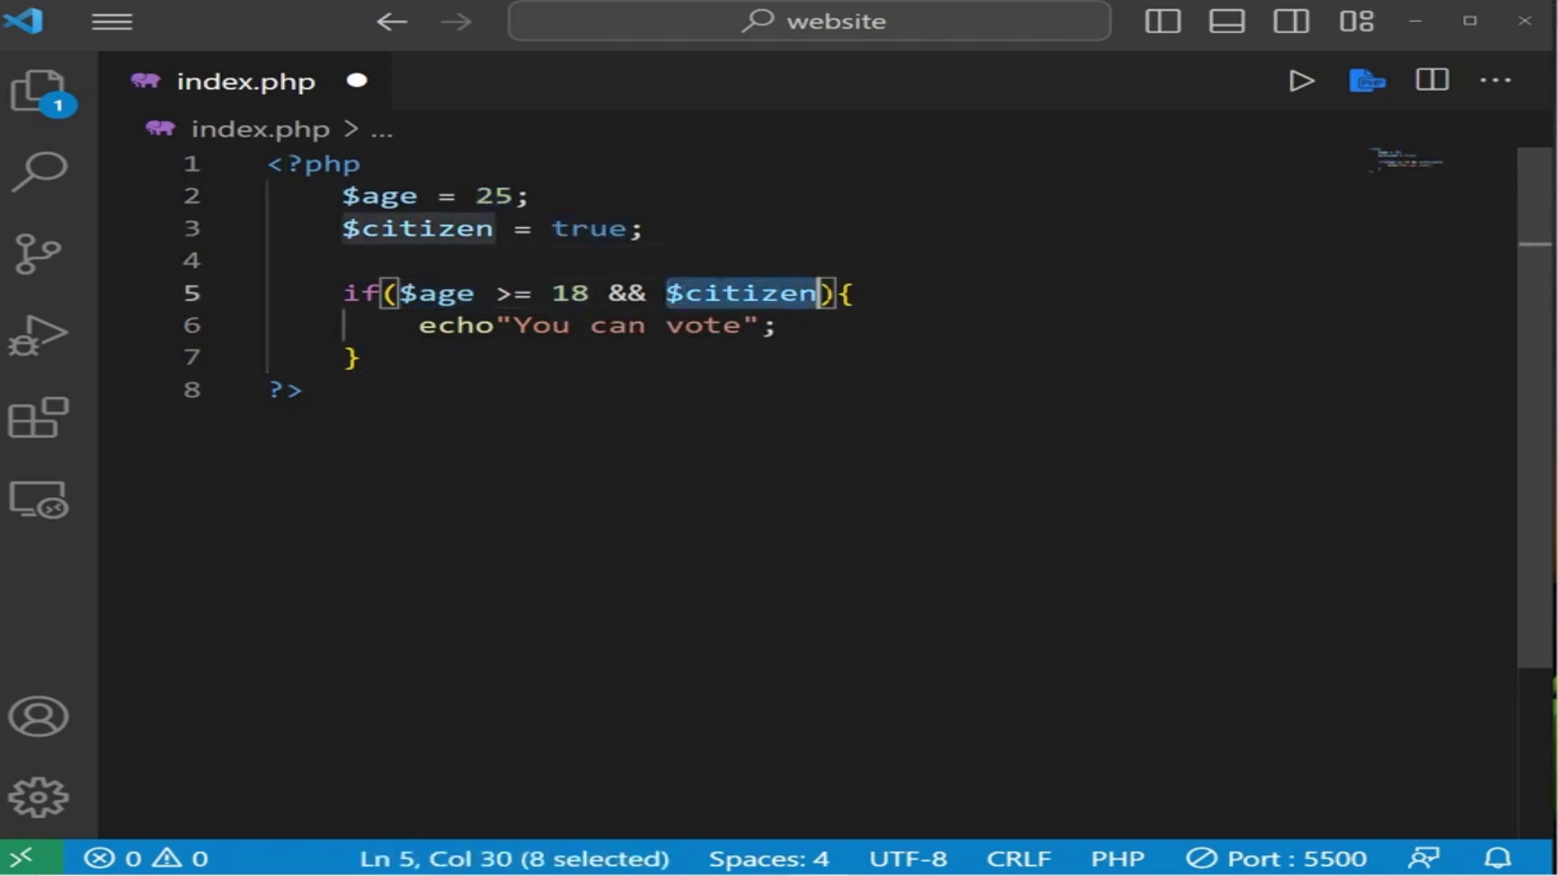
- Save index.php and add an empty line after the if block's closing brace
{"action": "left_click", "coordinate": [361, 356]}
{"action": "key", "text": "ctrl+s"}
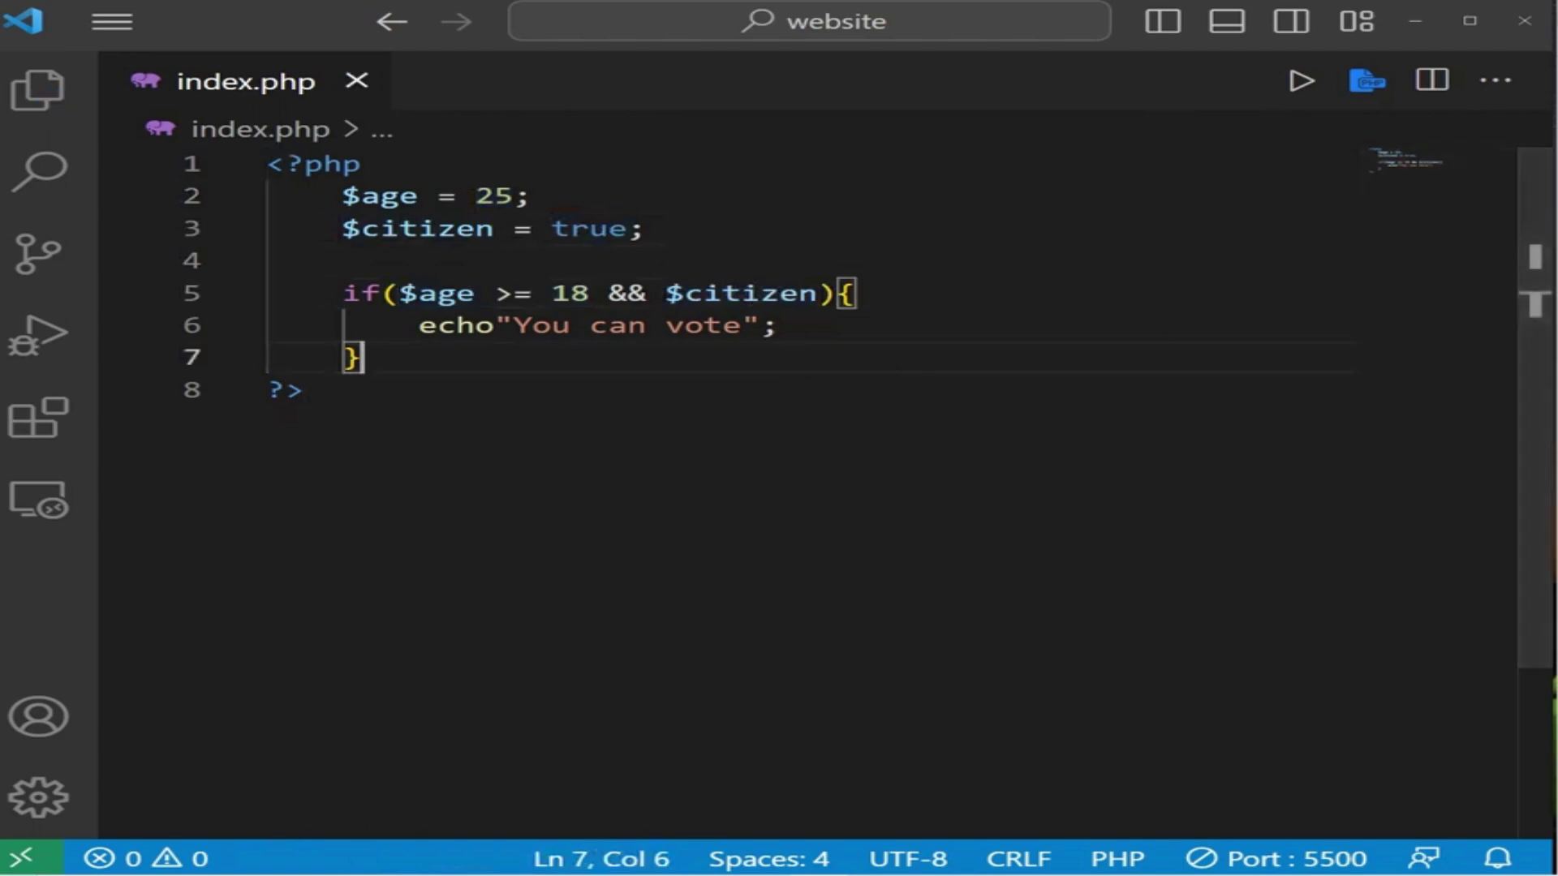
{"action": "key", "text": "Return"}
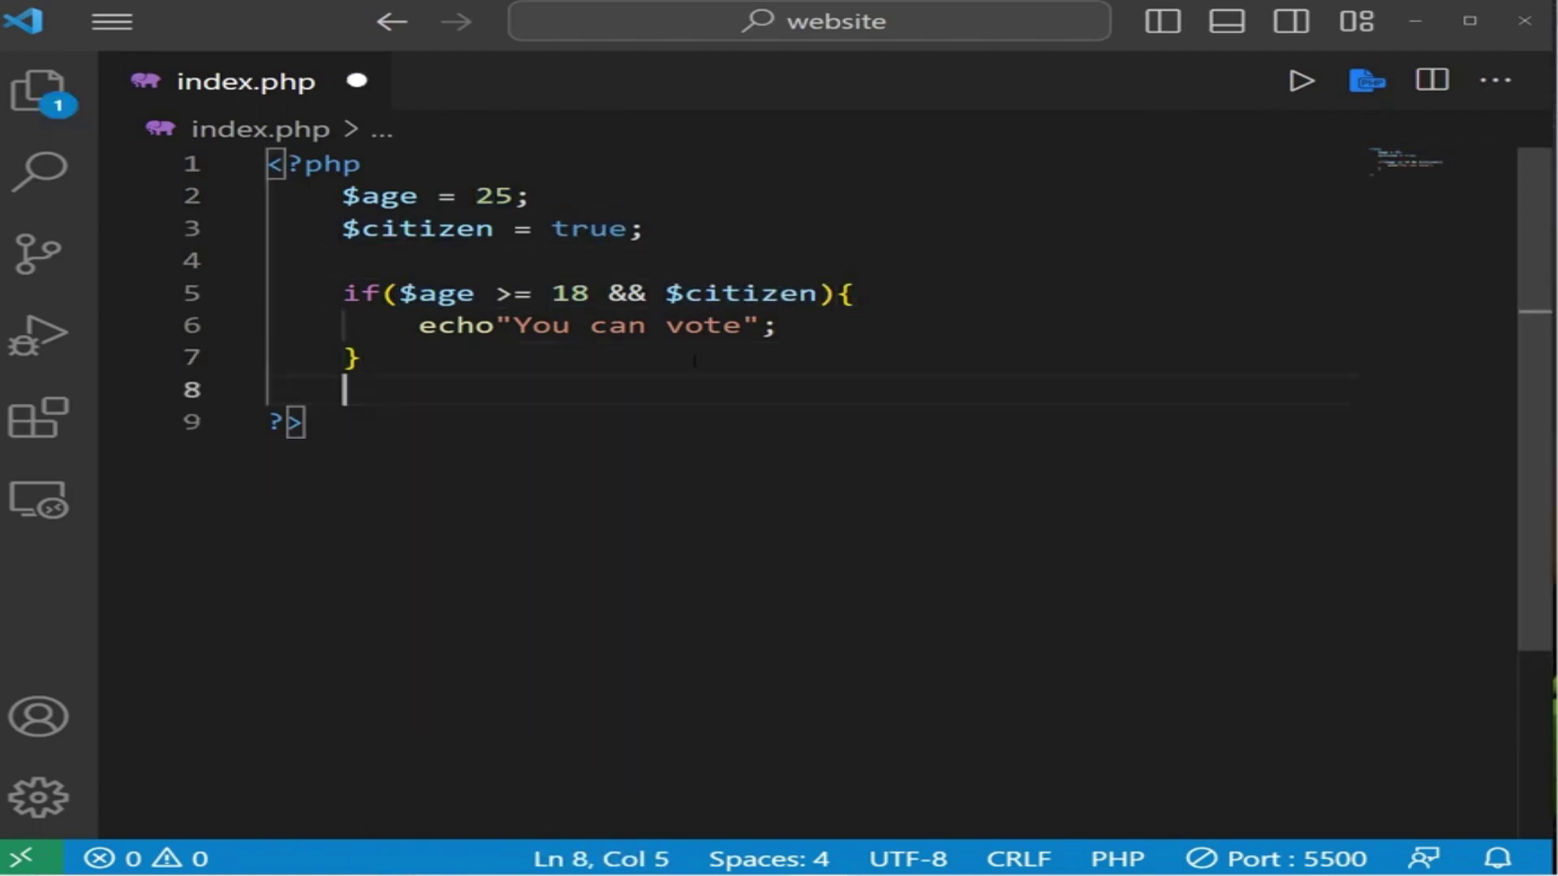
{"action": "type", "text": "else{"}
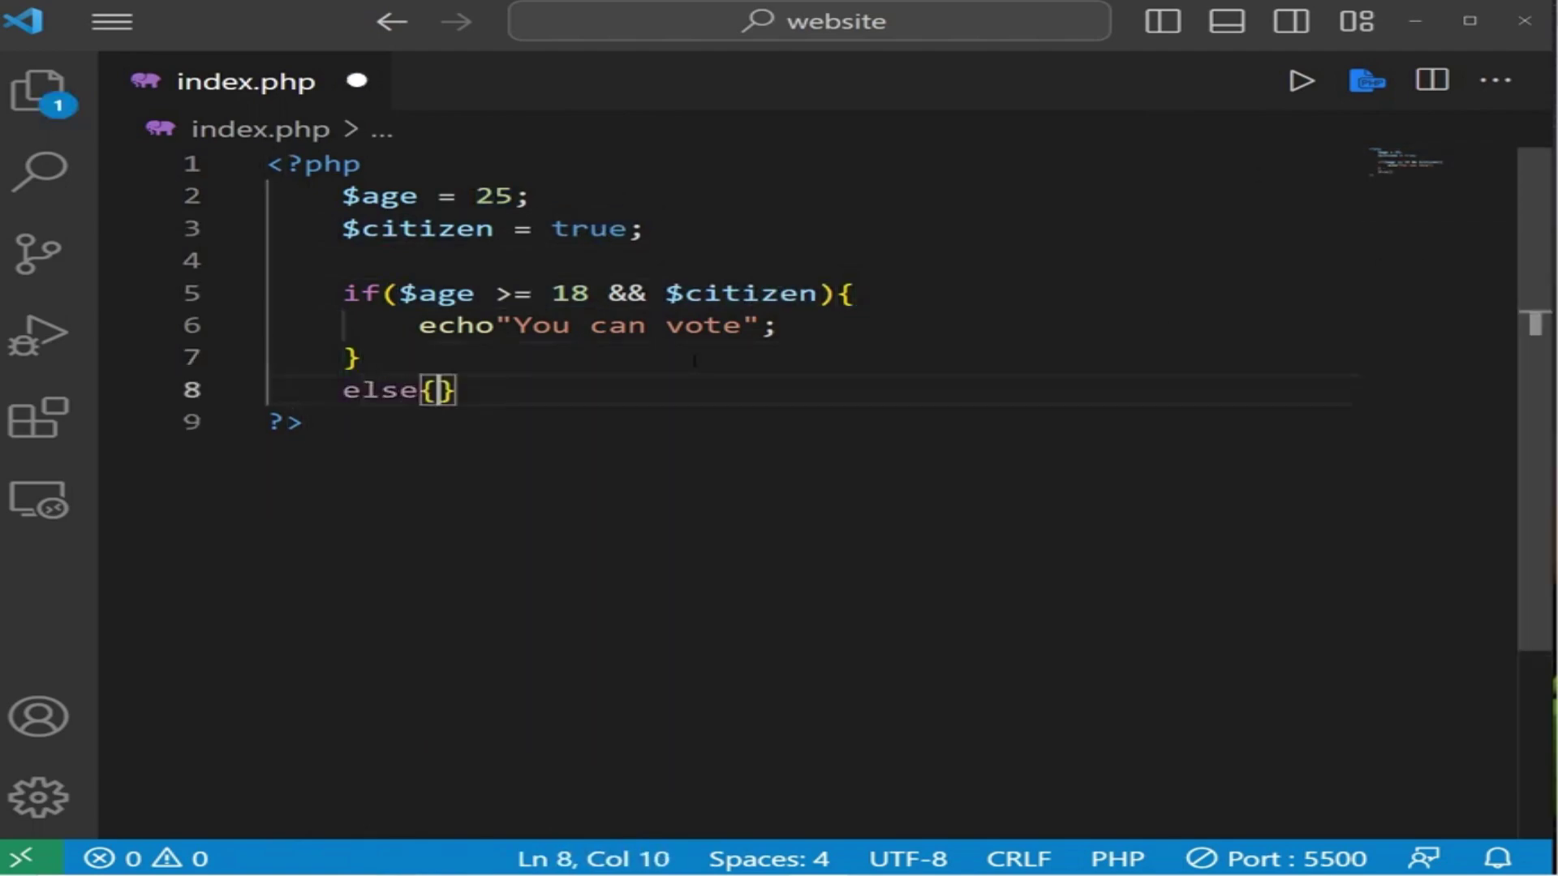
- Add an else block echoing "You cannot vote" and change $age from 25 to 12
{"action": "key", "text": "Return"}
{"action": "type", "text": "e"}
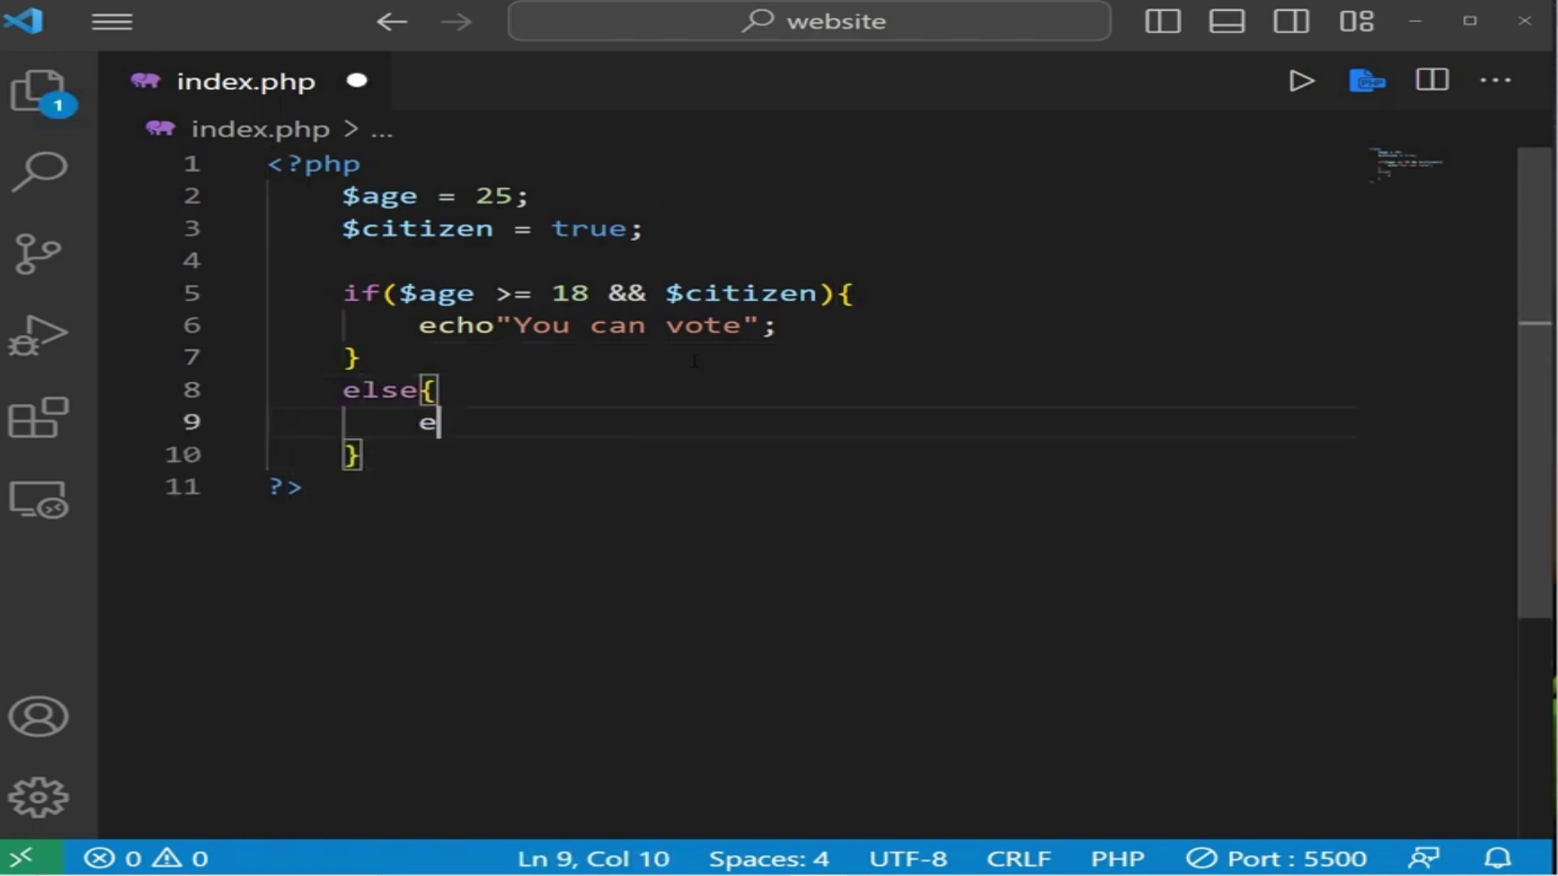
{"action": "type", "text": "cho\"\";"}
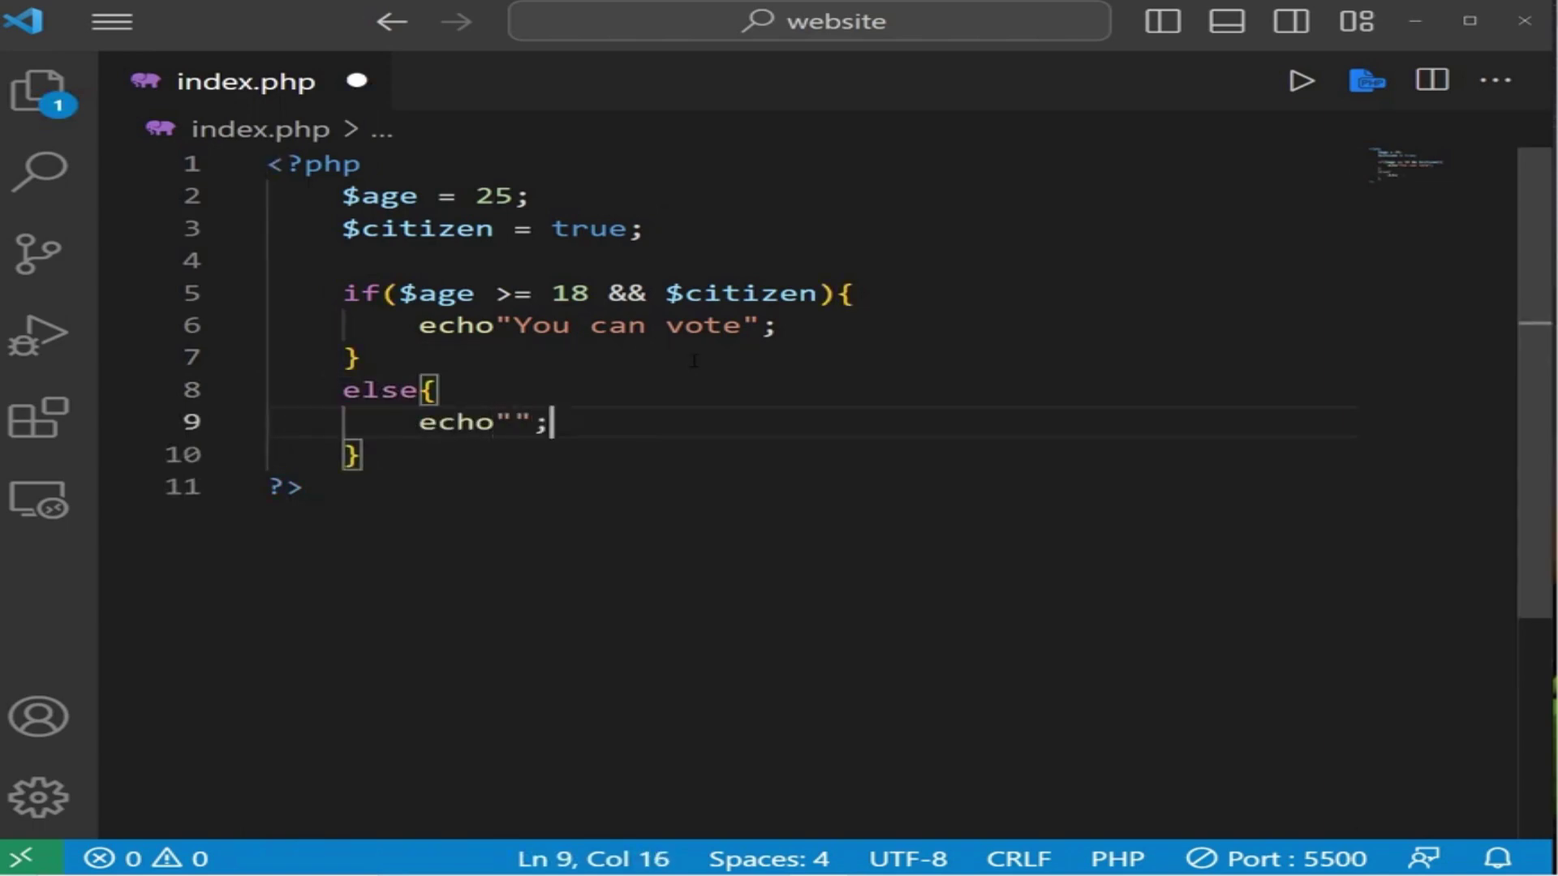
{"action": "key", "text": "Left"}
{"action": "key", "text": "Left"}
{"action": "type", "text": "Yo"}
{"action": "type", "text": "u cannot "}
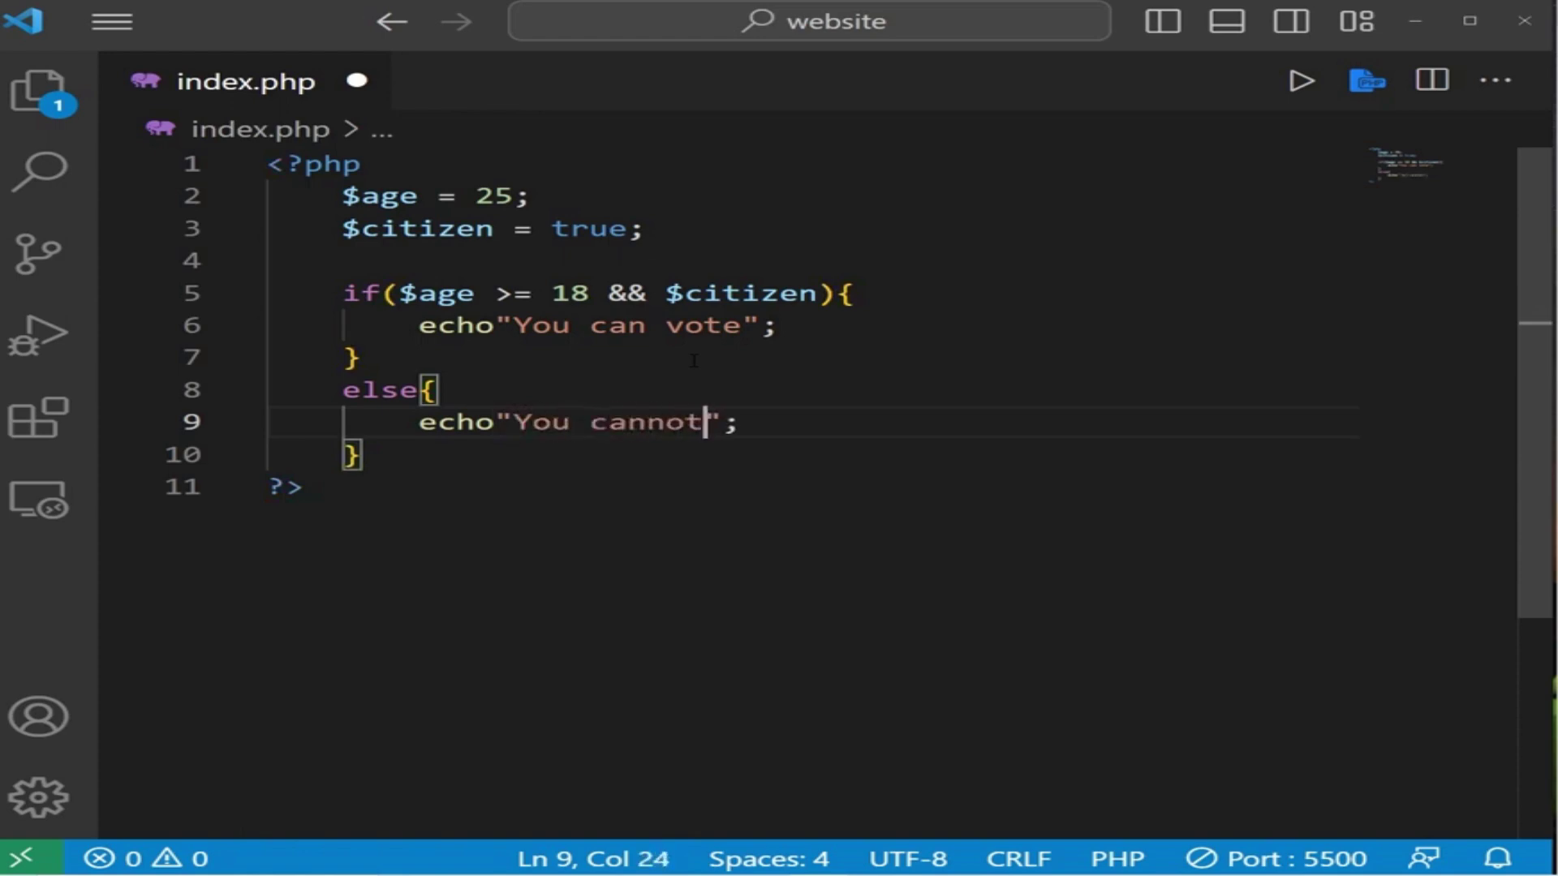
{"action": "type", "text": "vote"}
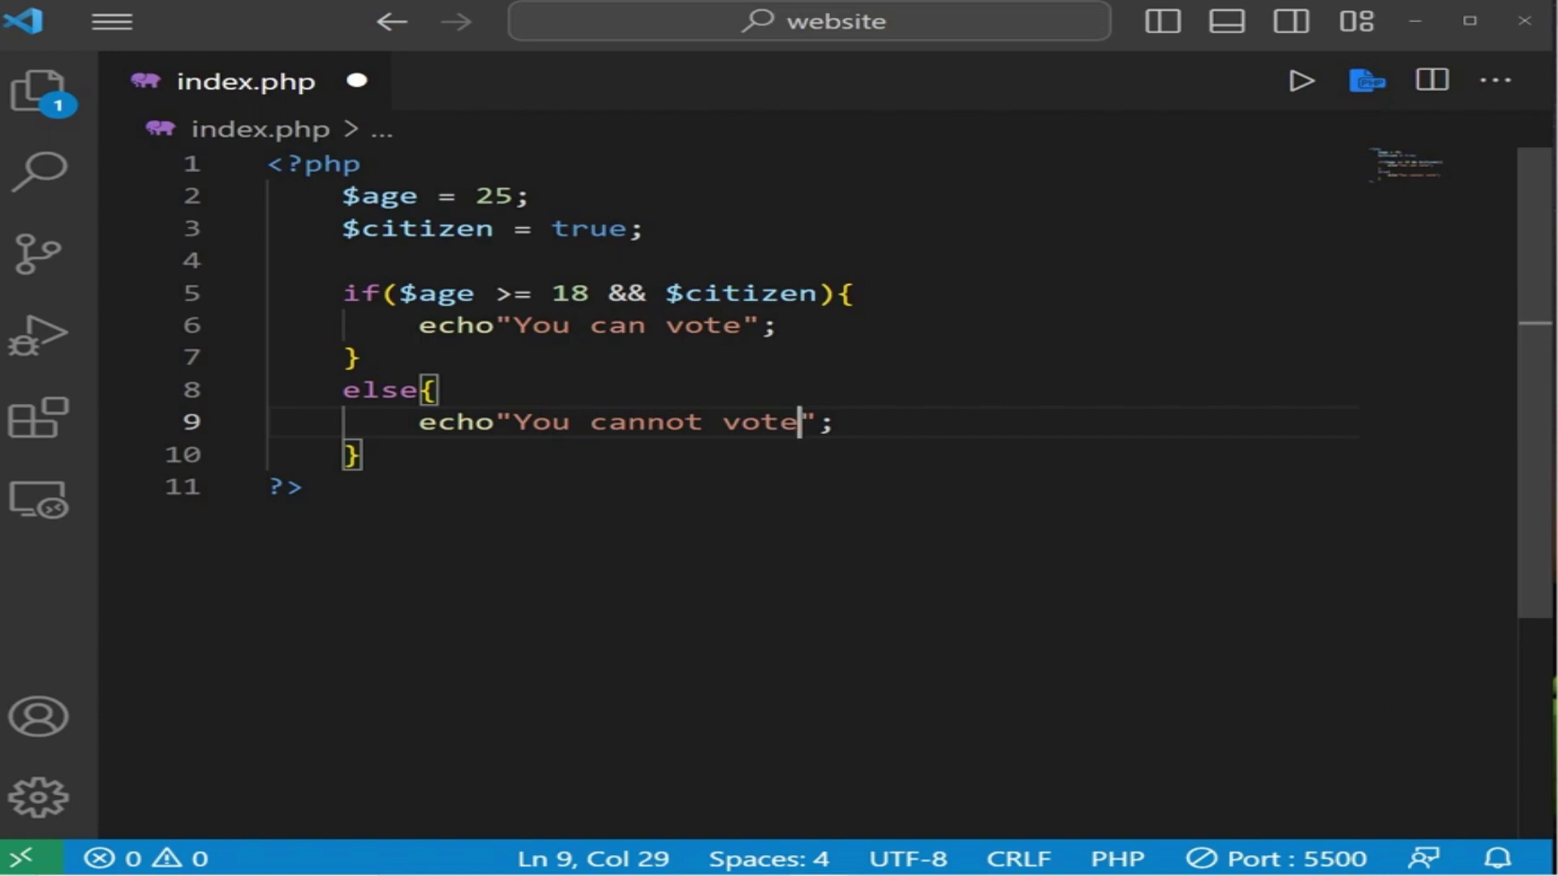
{"action": "left_click_drag", "start_coordinate": [512, 196], "coordinate": [476, 196]}
{"action": "type", "text": "12"}
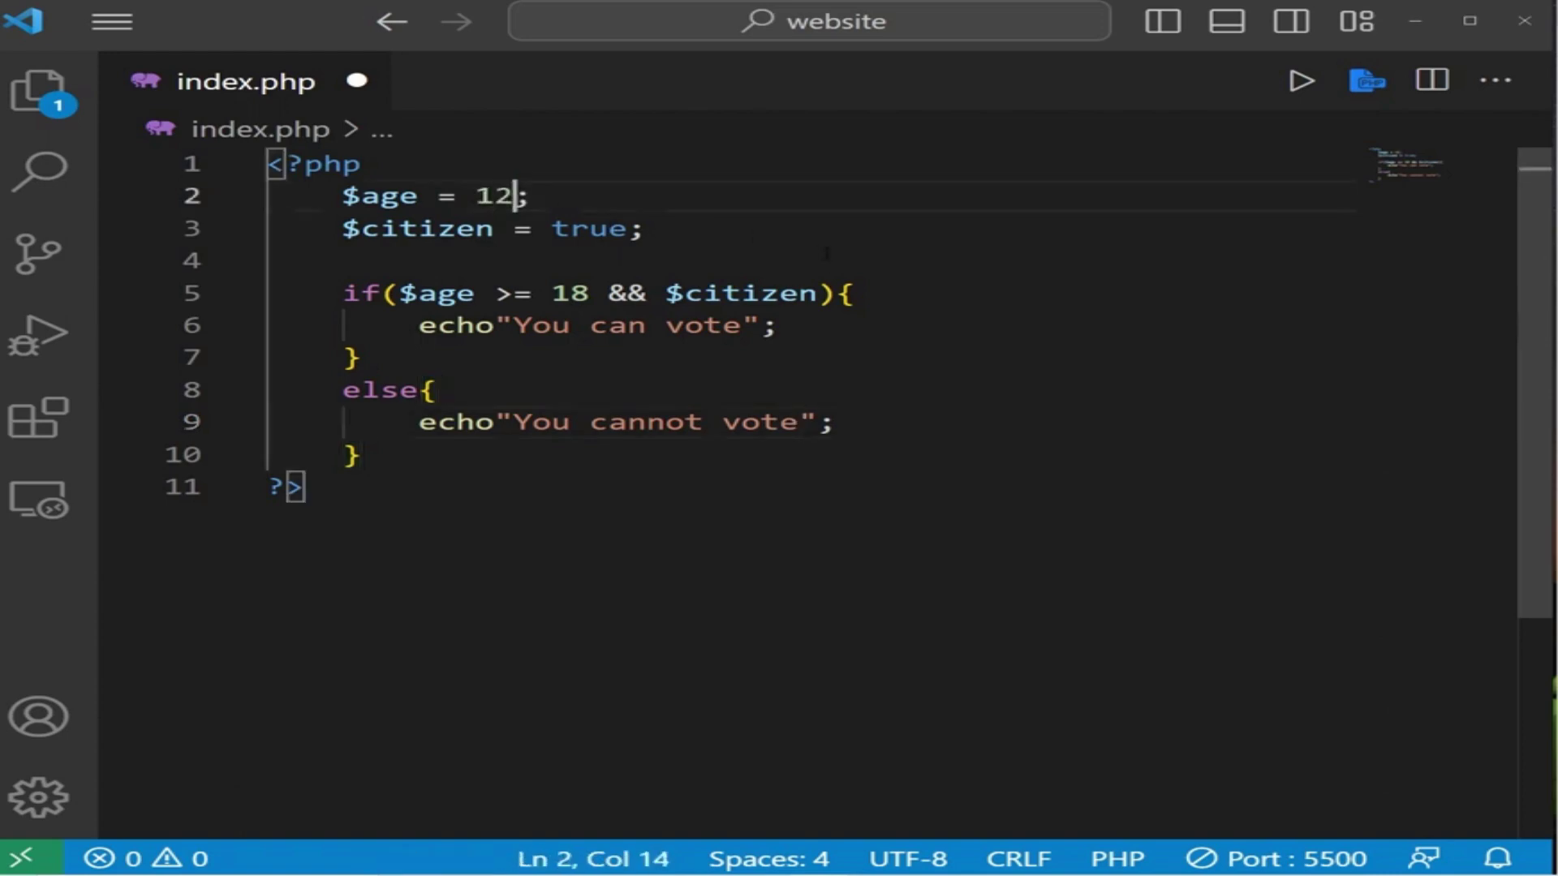
- Save with age 12, then change $age to 18 and $citizen to false and save again
{"action": "key", "text": "Down"}
{"action": "key", "text": "Down"}
{"action": "key", "text": "ctrl+s"}
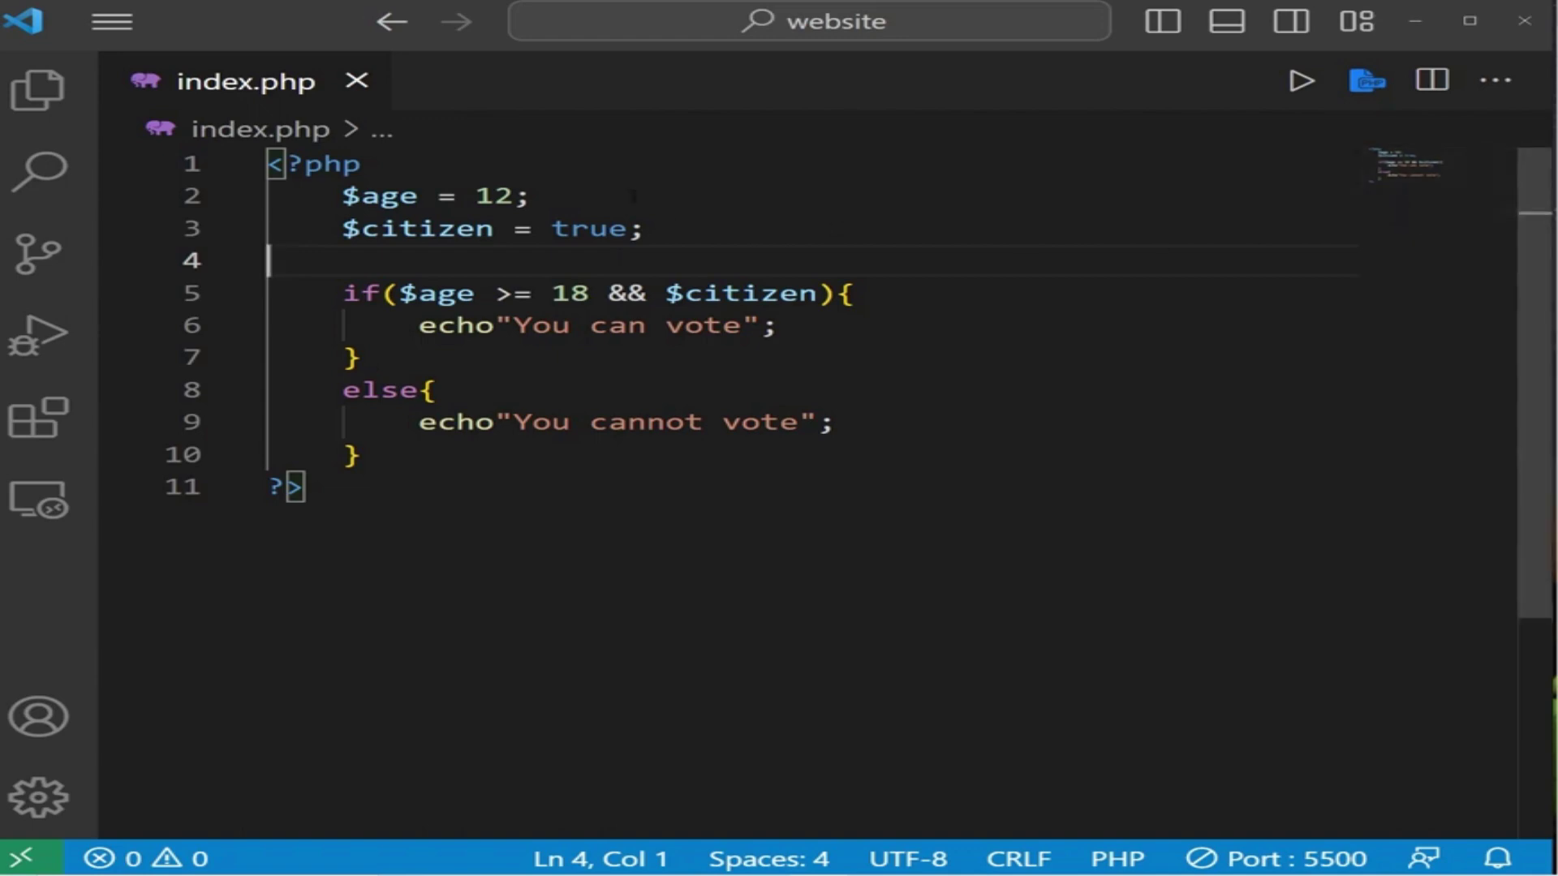
{"action": "left_click", "coordinate": [519, 195]}
{"action": "key", "text": "BackSpace"}
{"action": "type", "text": "8"}
{"action": "double_click", "coordinate": [590, 228]}
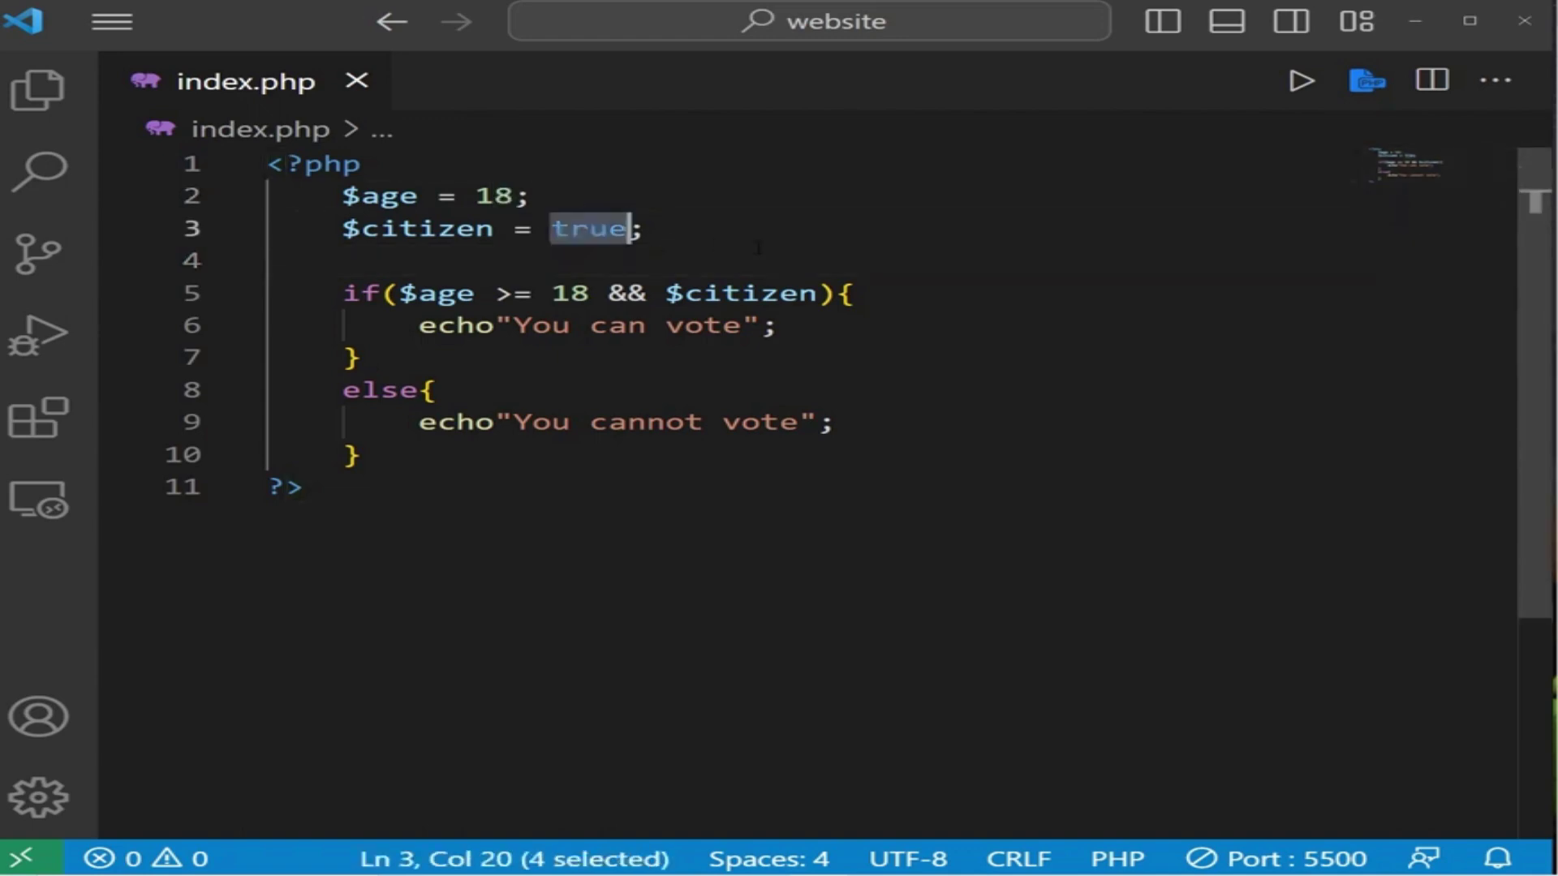
{"action": "type", "text": "false"}
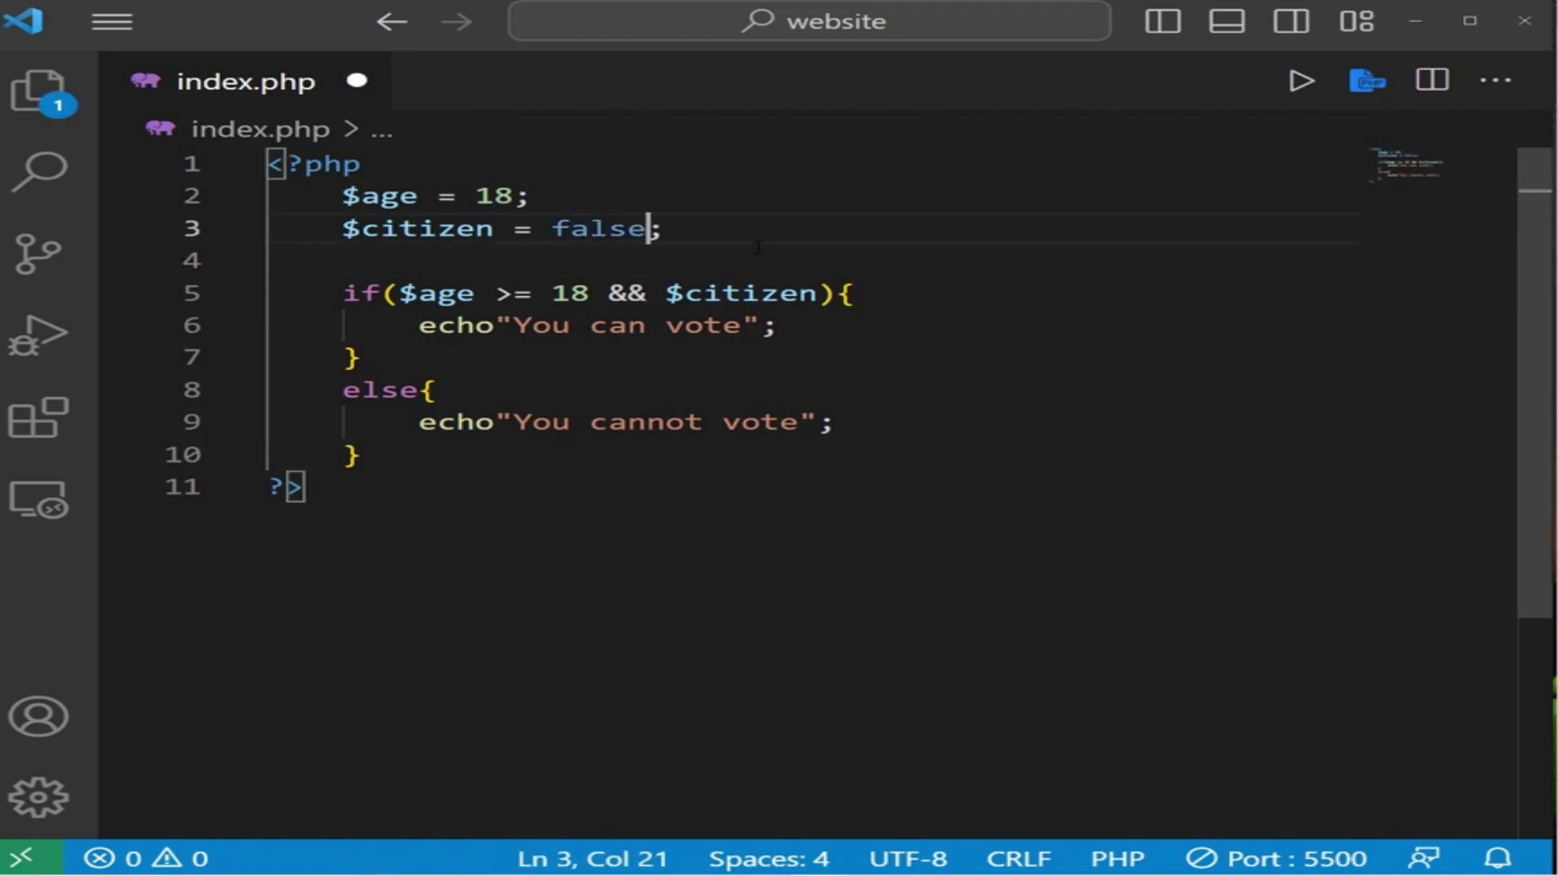
{"action": "key", "text": "ctrl+s"}
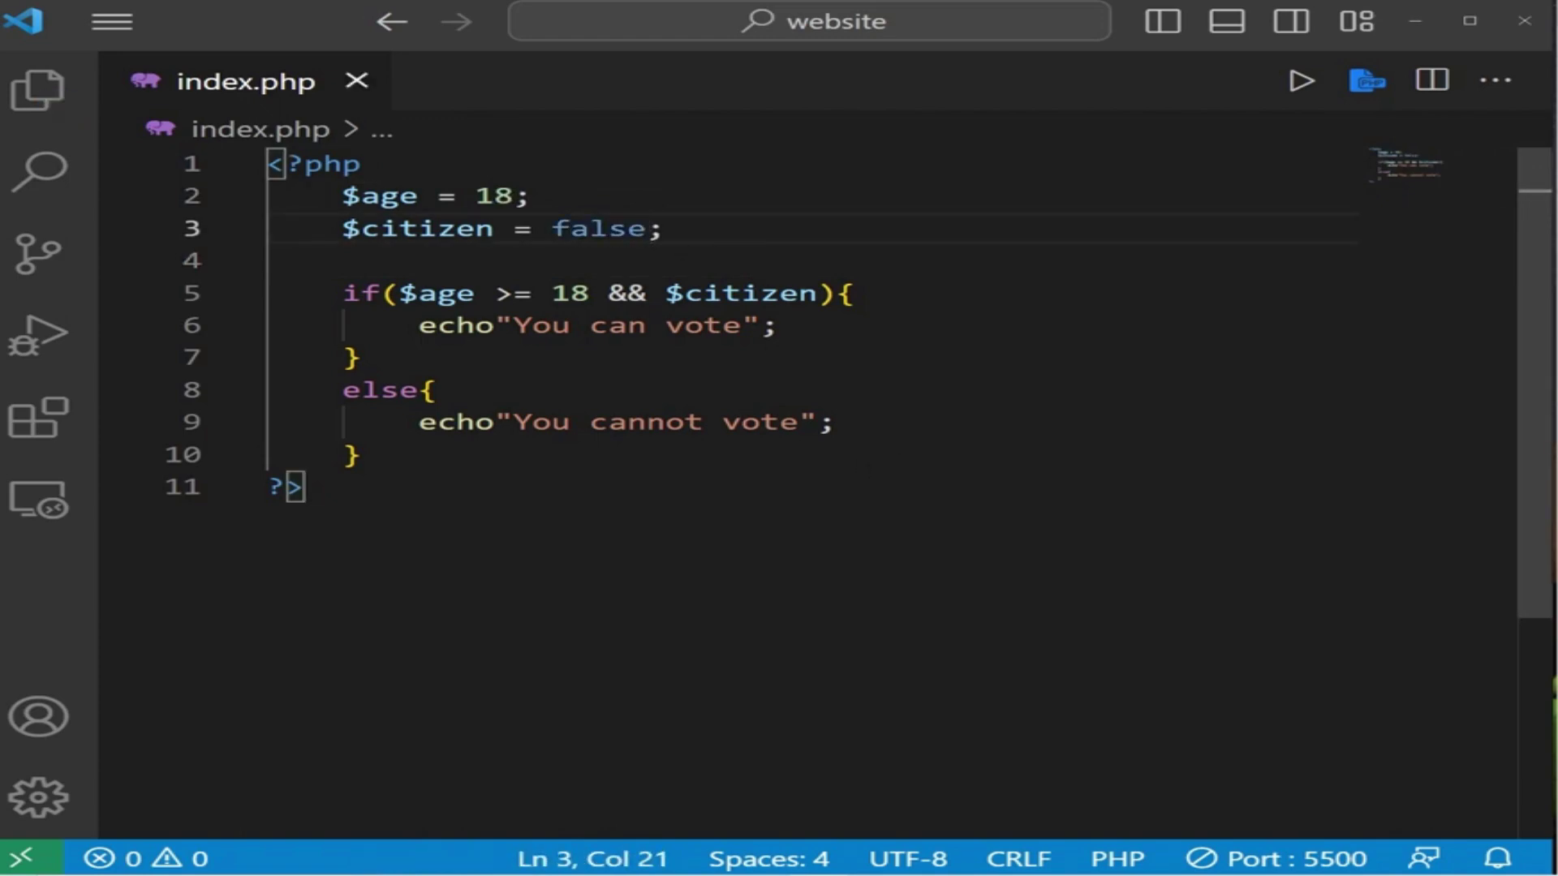
{"action": "left_click", "coordinate": [728, 455]}
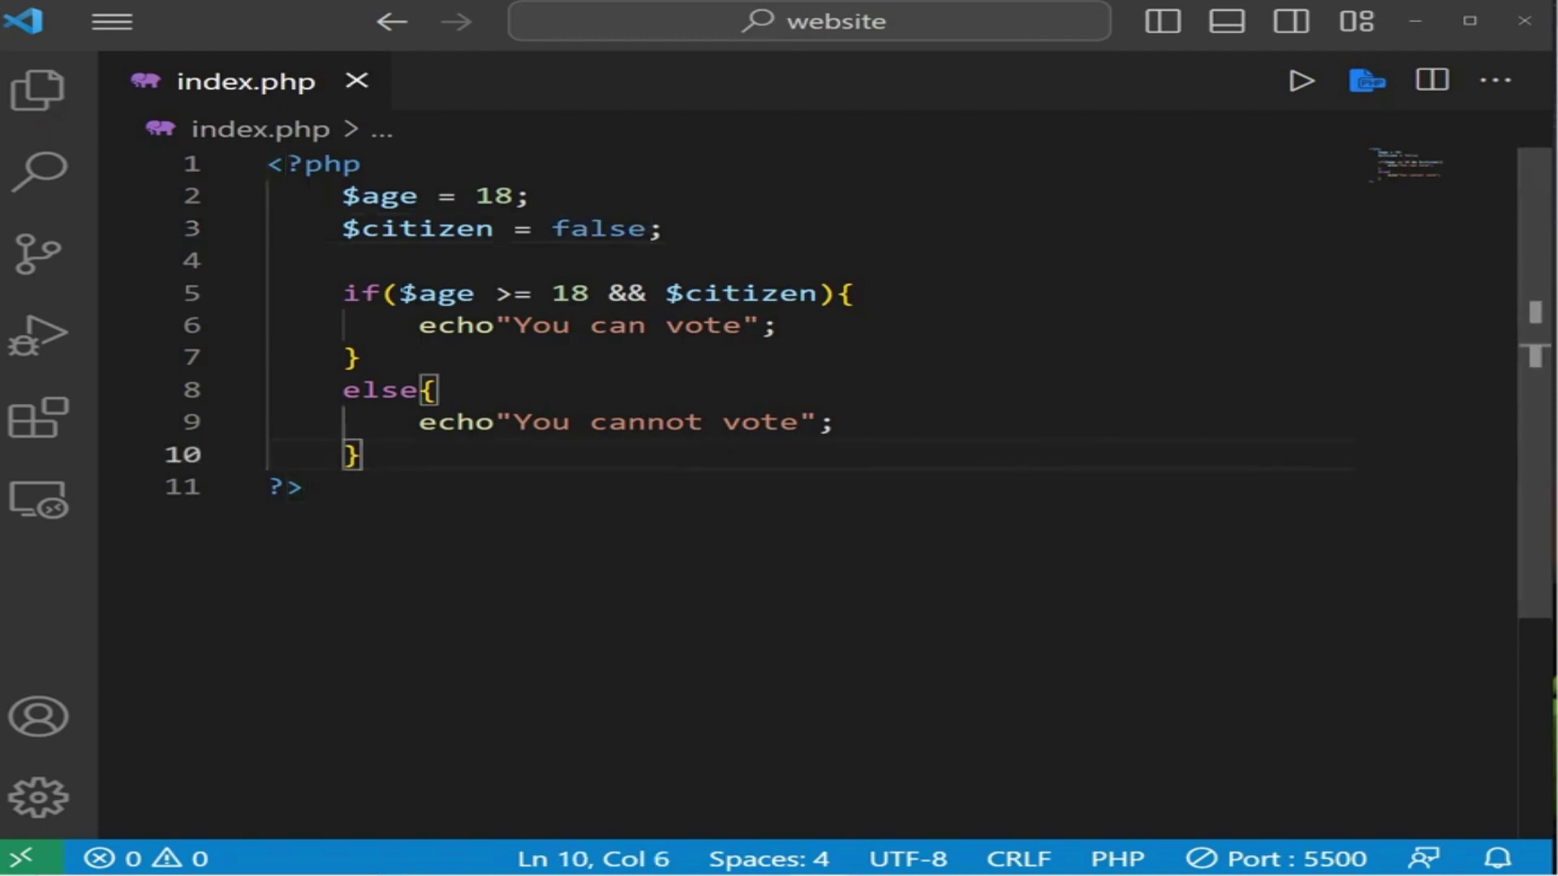
- Rewrite the condition as if(!$age >= 18 || !$citizen)
{"action": "left_click", "coordinate": [653, 294]}
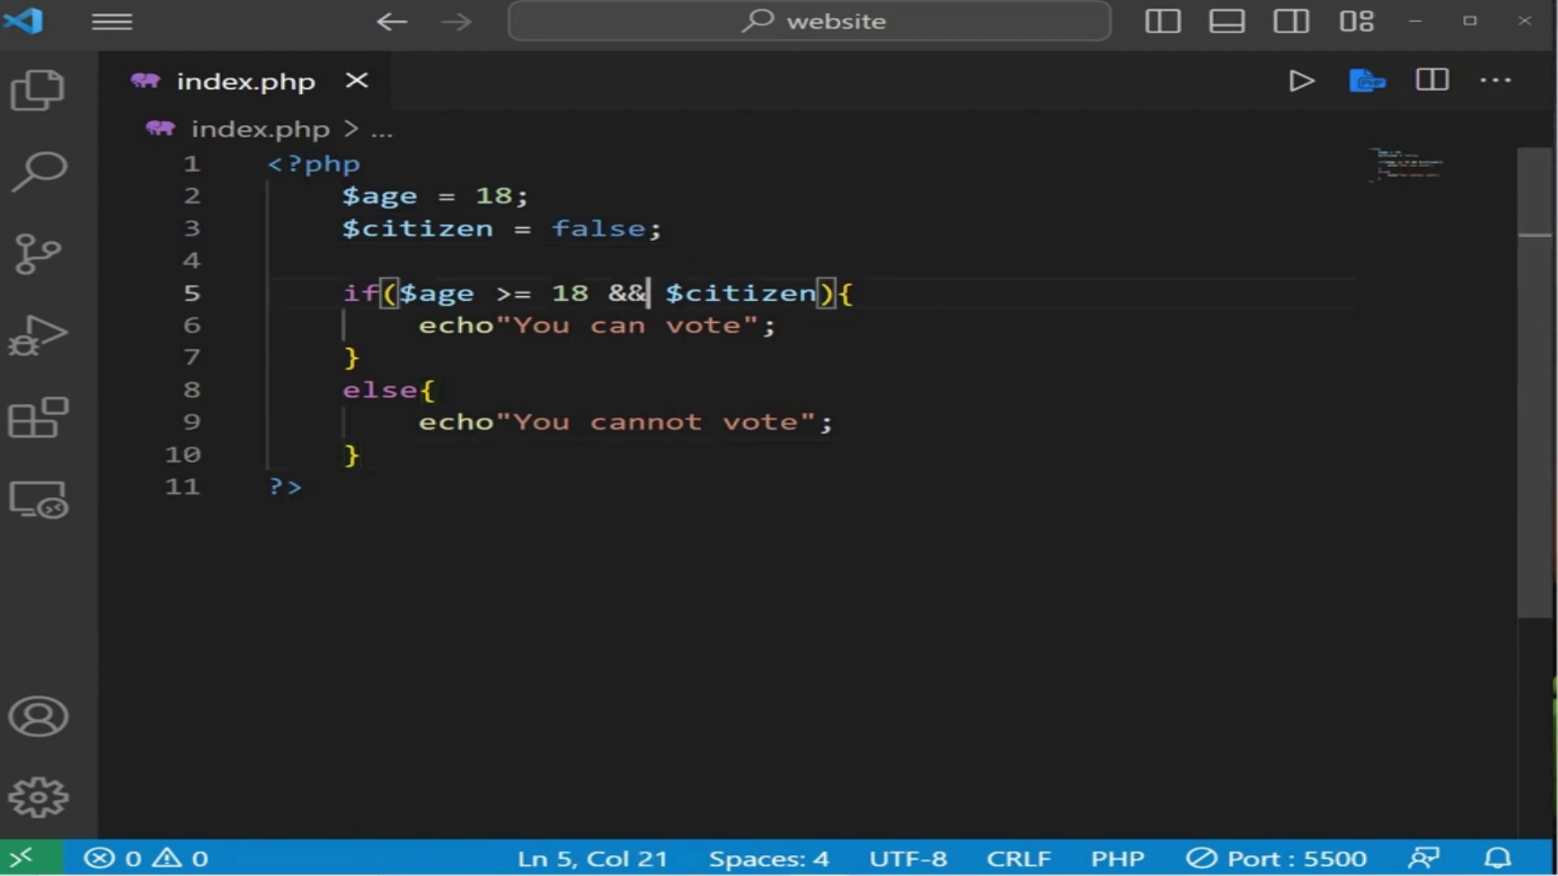
{"action": "key", "text": "shift+Left"}
{"action": "key", "text": "shift+Left"}
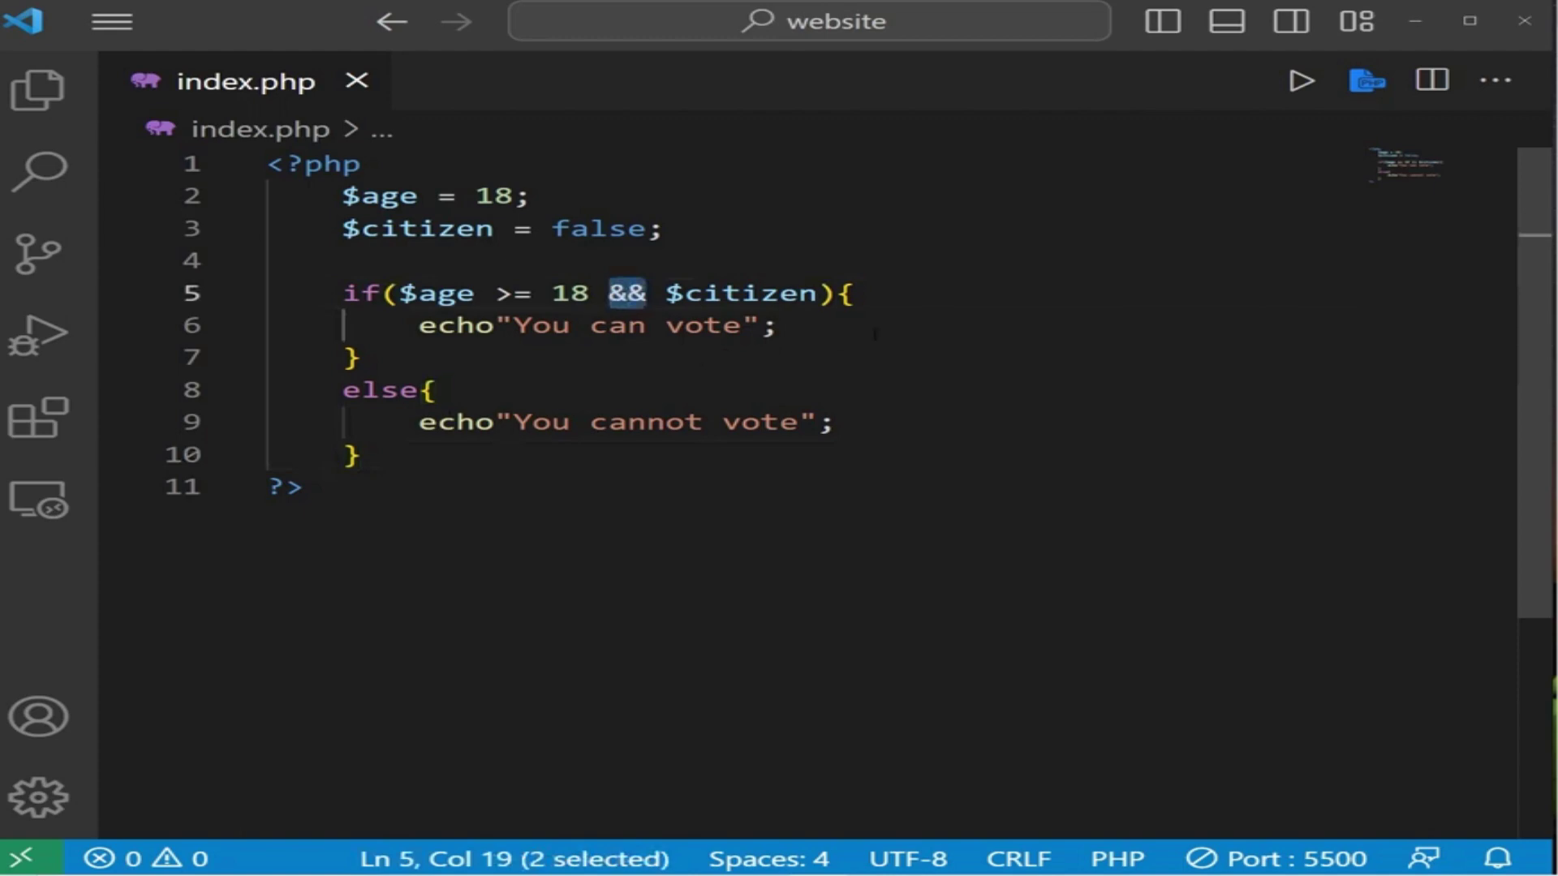
{"action": "left_click", "coordinate": [871, 320]}
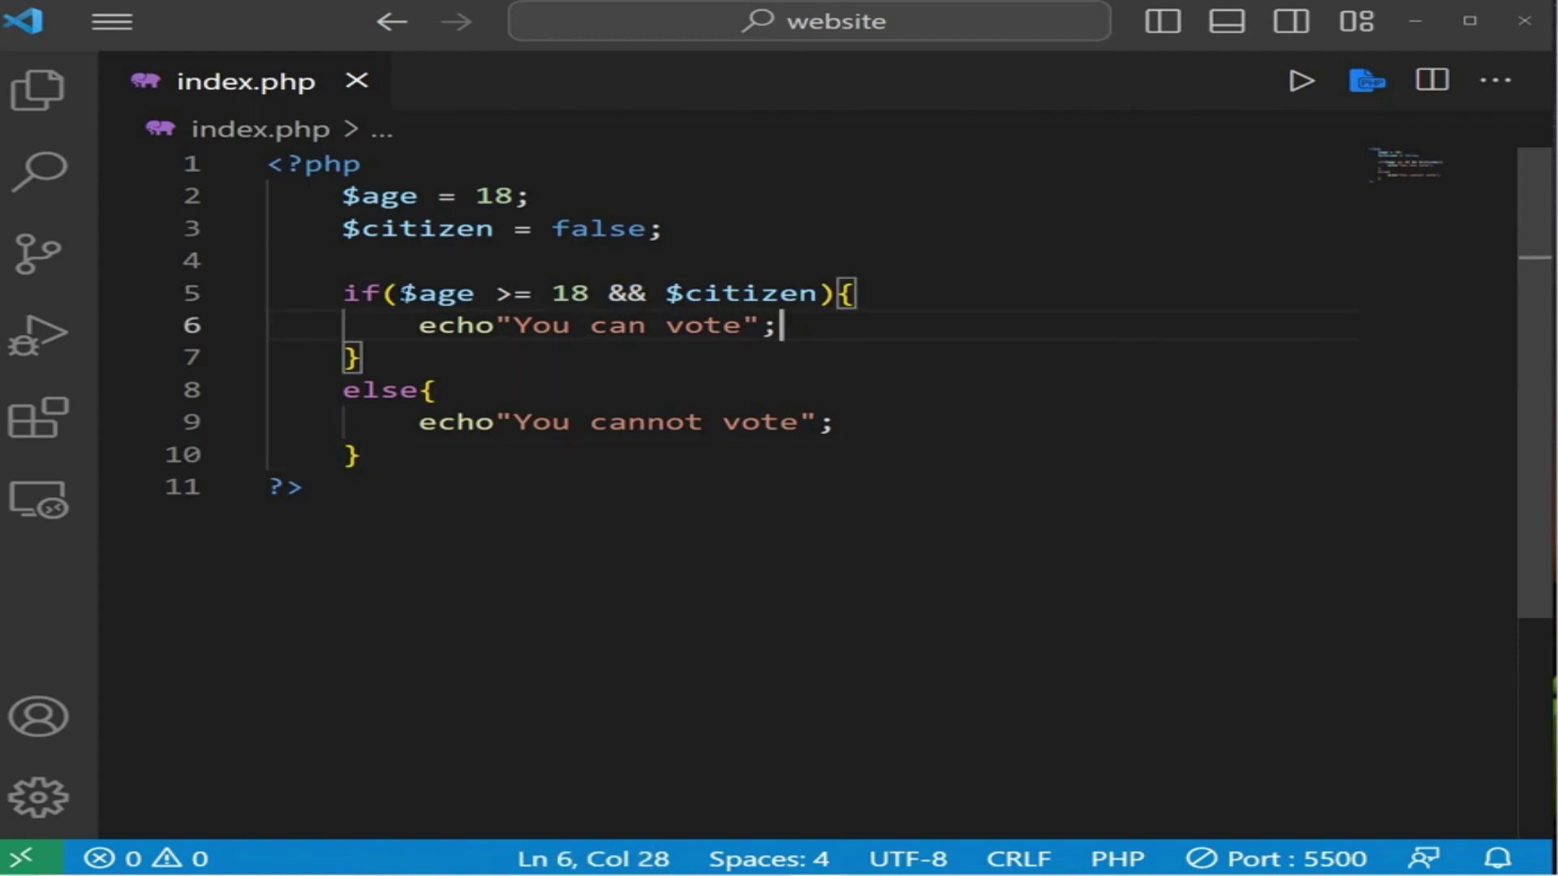
{"action": "left_click", "coordinate": [401, 294]}
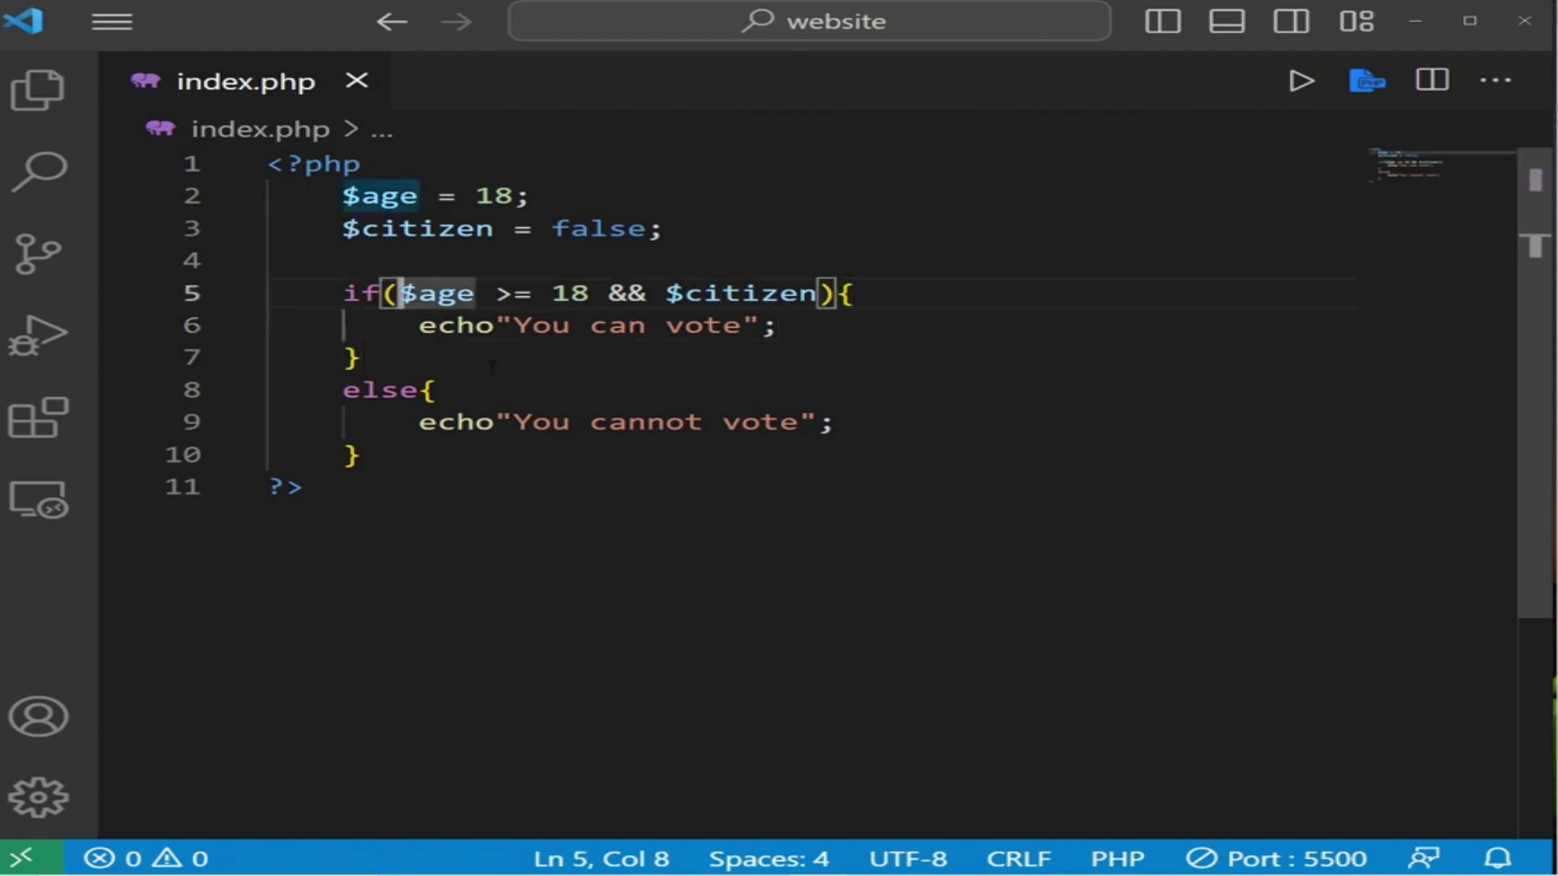
{"action": "type", "text": "!"}
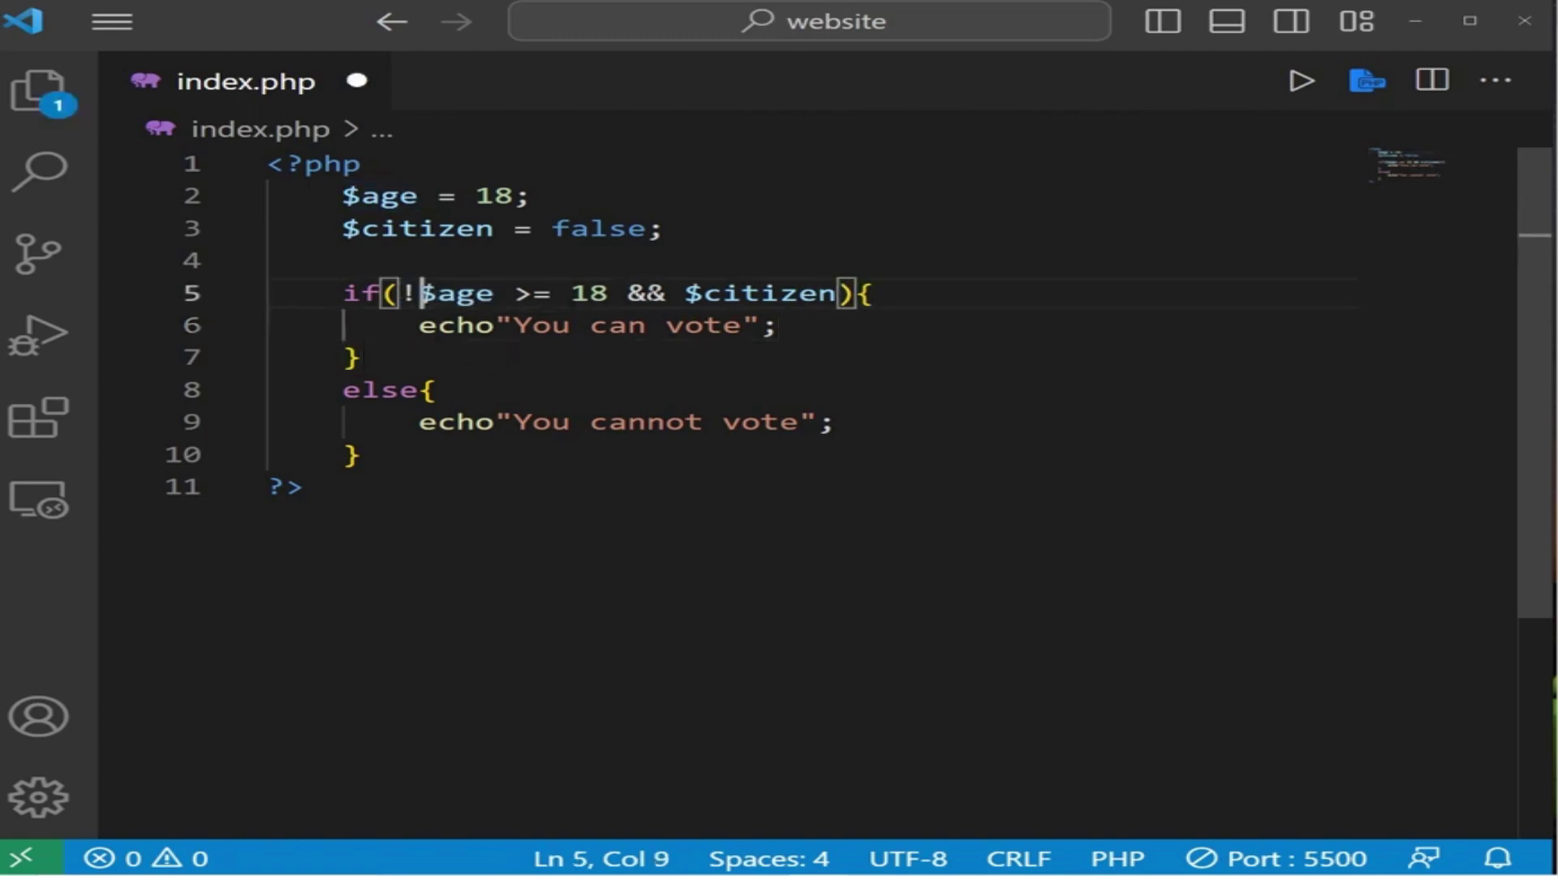
{"action": "left_click_drag", "start_coordinate": [664, 293], "coordinate": [629, 294]}
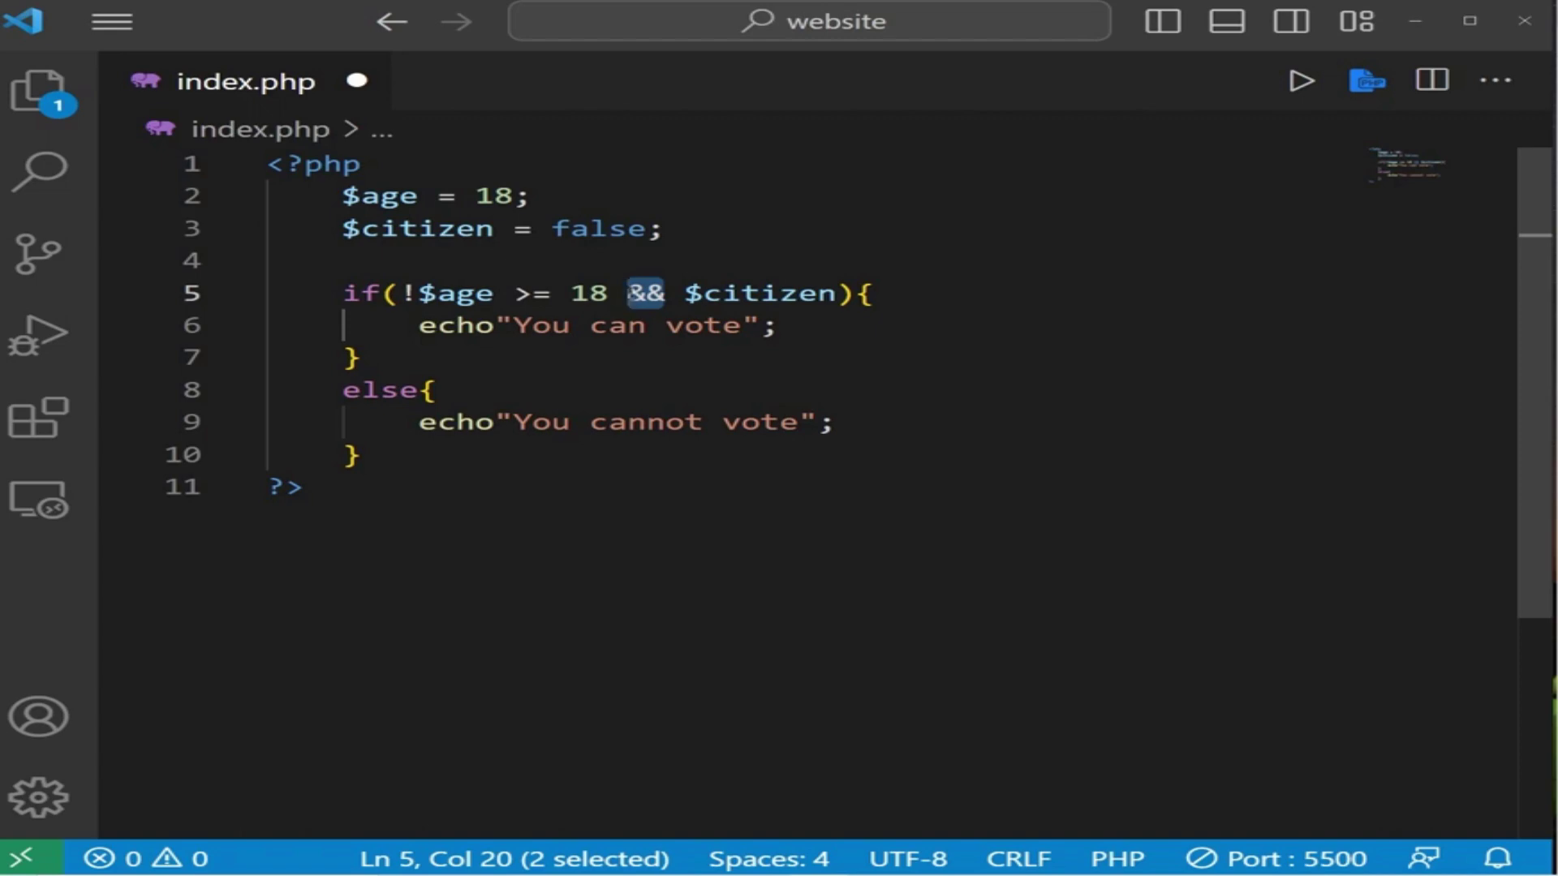
{"action": "type", "text": "||"}
{"action": "key", "text": "Right"}
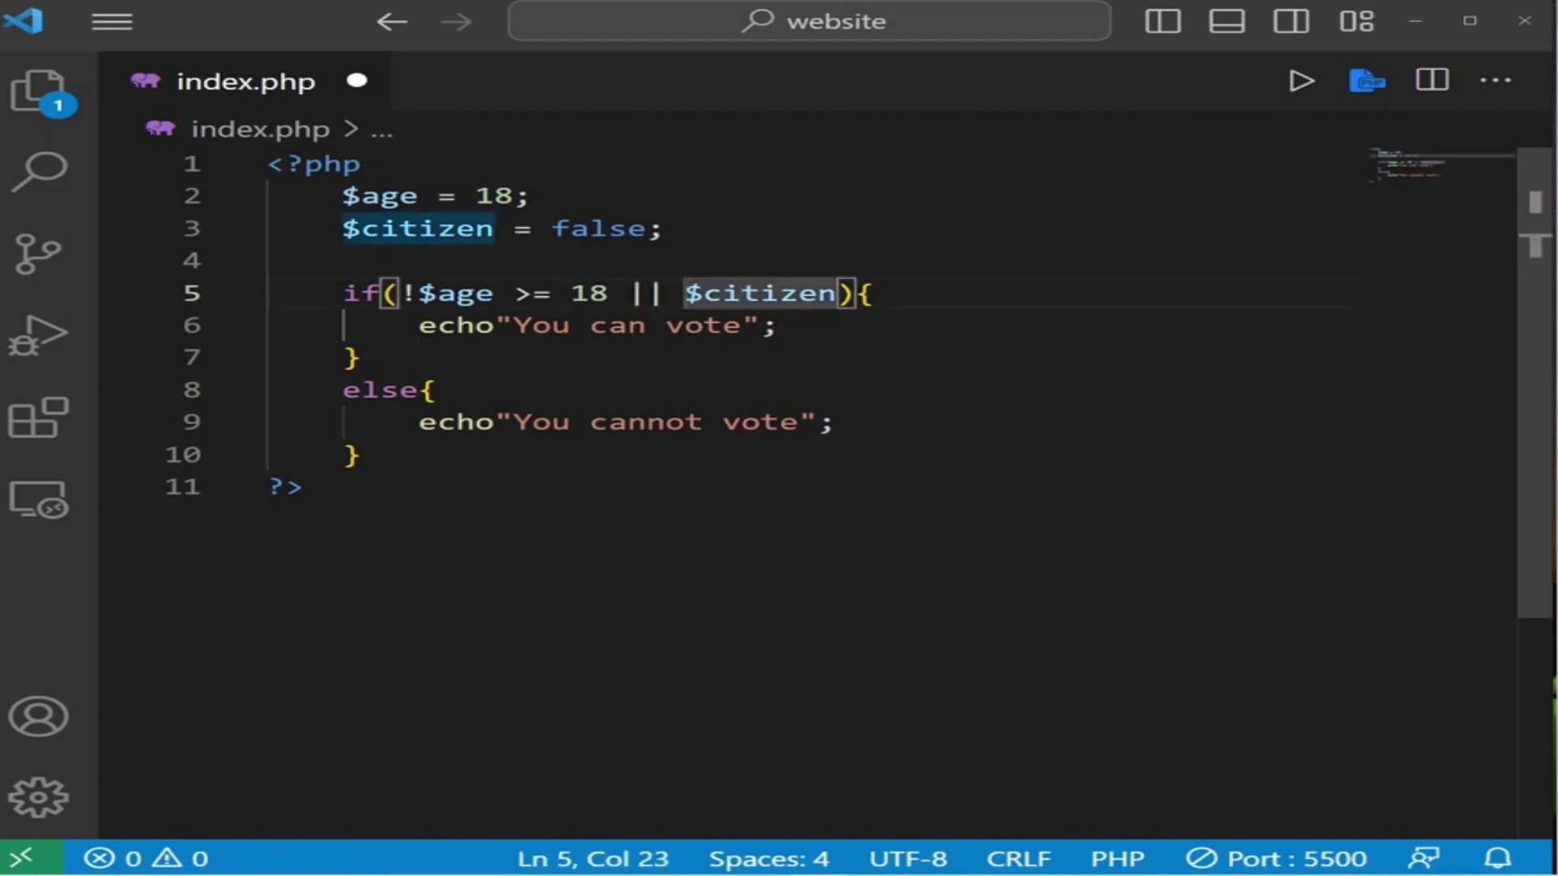
{"action": "type", "text": "!"}
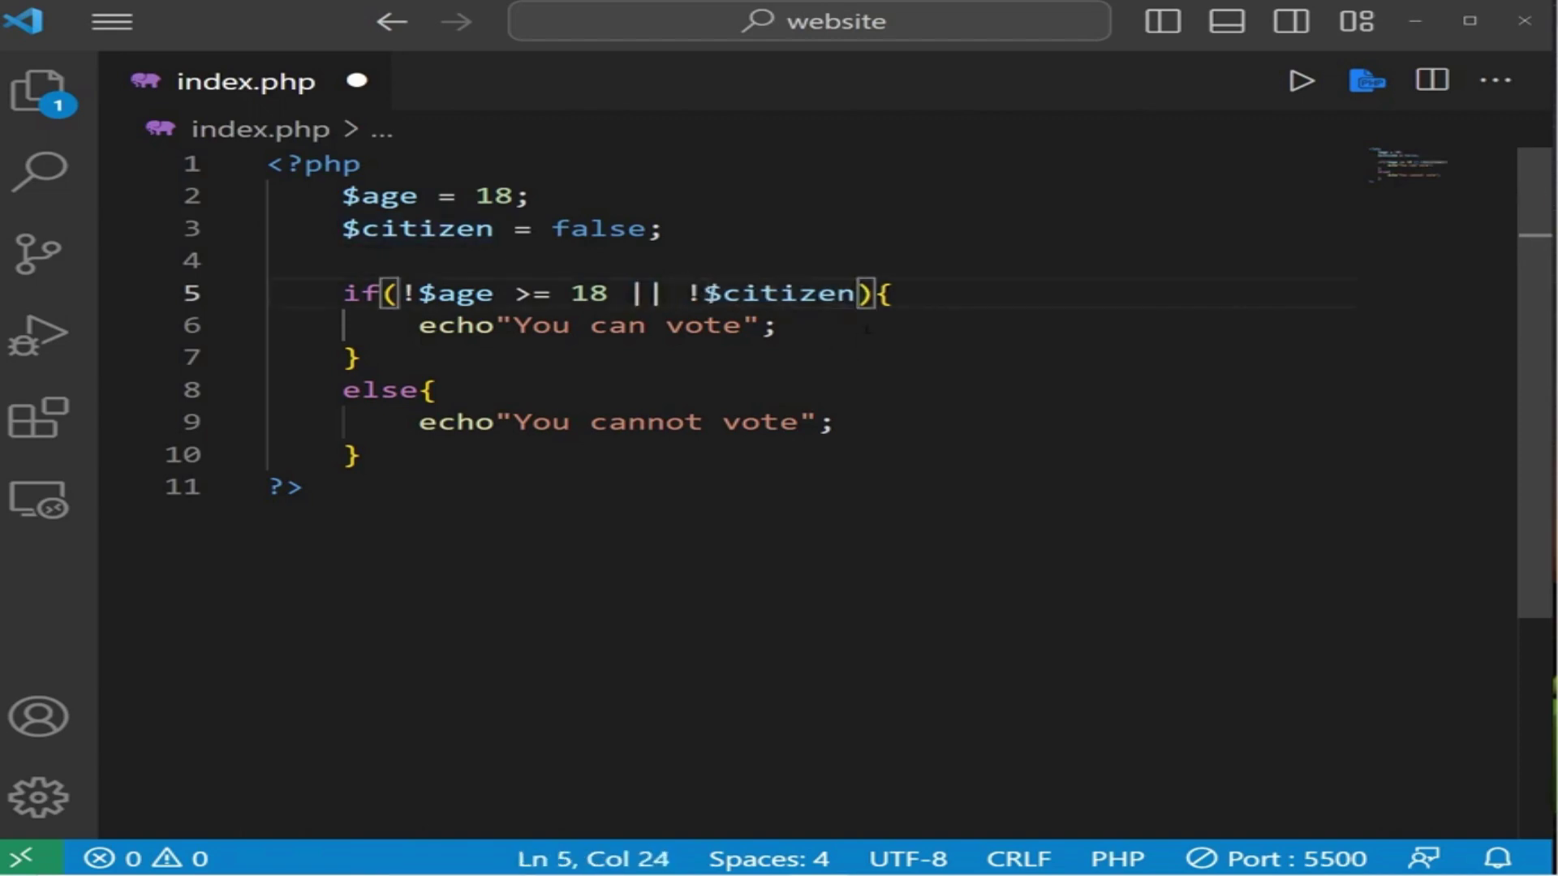
- Swap the messages so the if echoes "You cannot vote" and the else "You can vote", then save
{"action": "left_click", "coordinate": [865, 326]}
{"action": "left_click", "coordinate": [649, 324]}
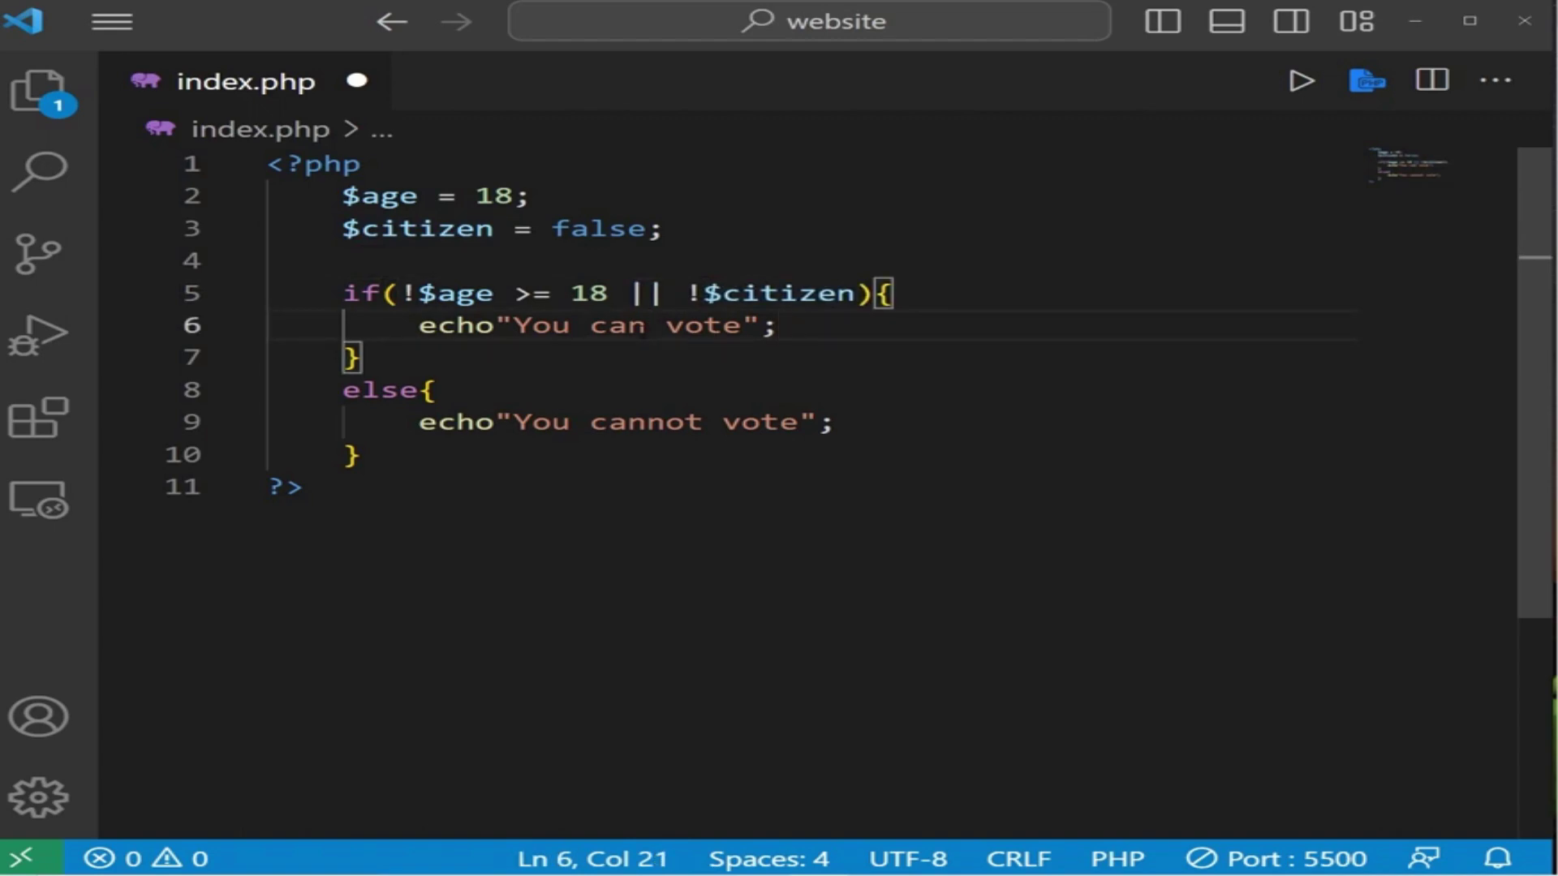
{"action": "type", "text": "not"}
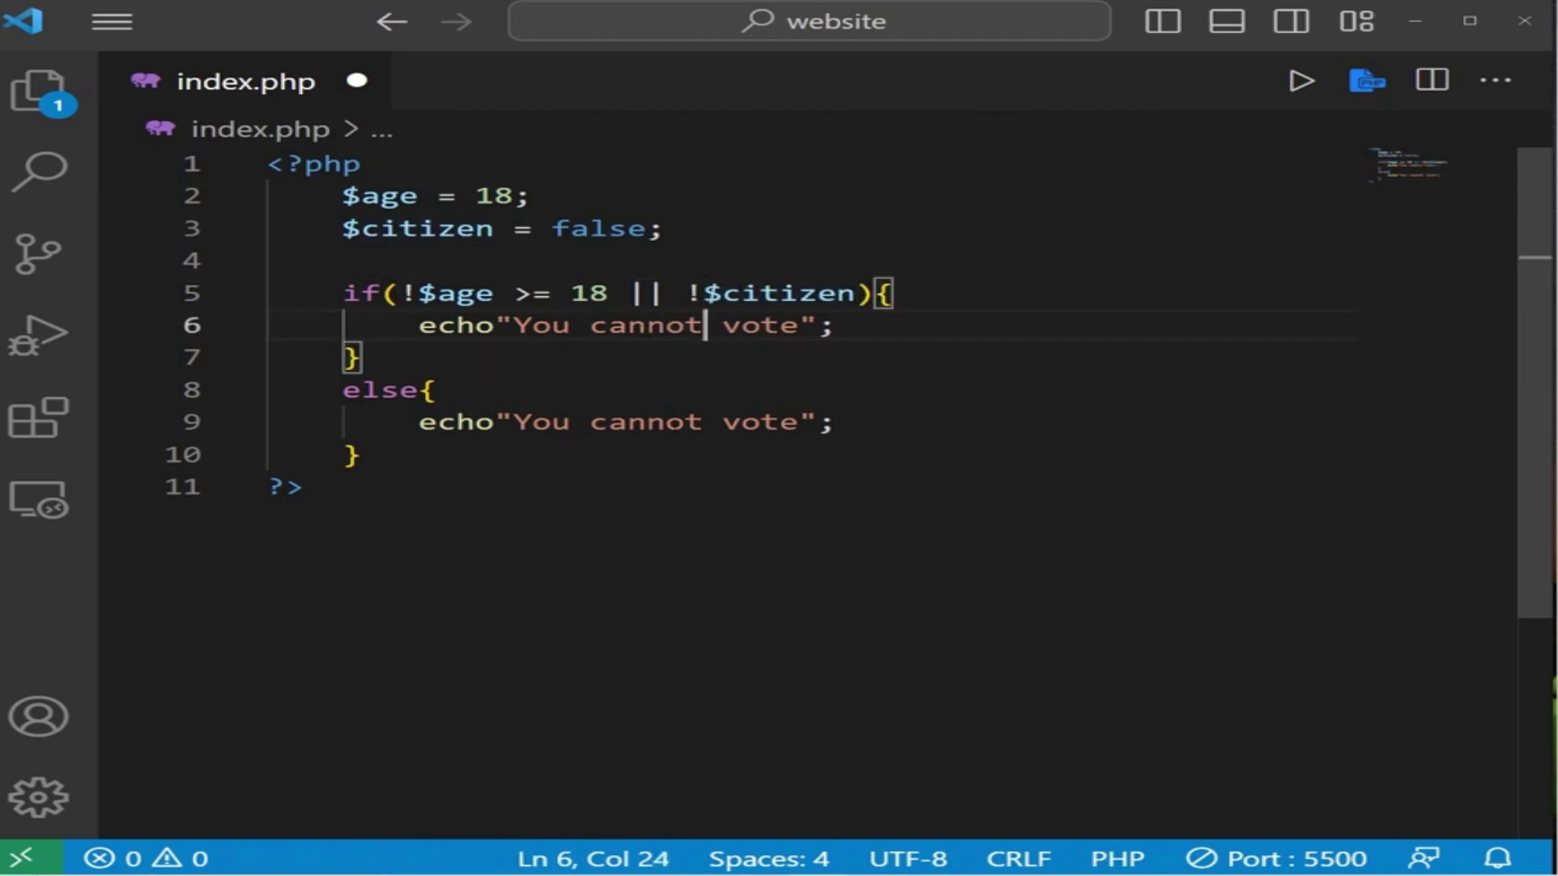
{"action": "left_click_drag", "start_coordinate": [704, 421], "coordinate": [648, 421]}
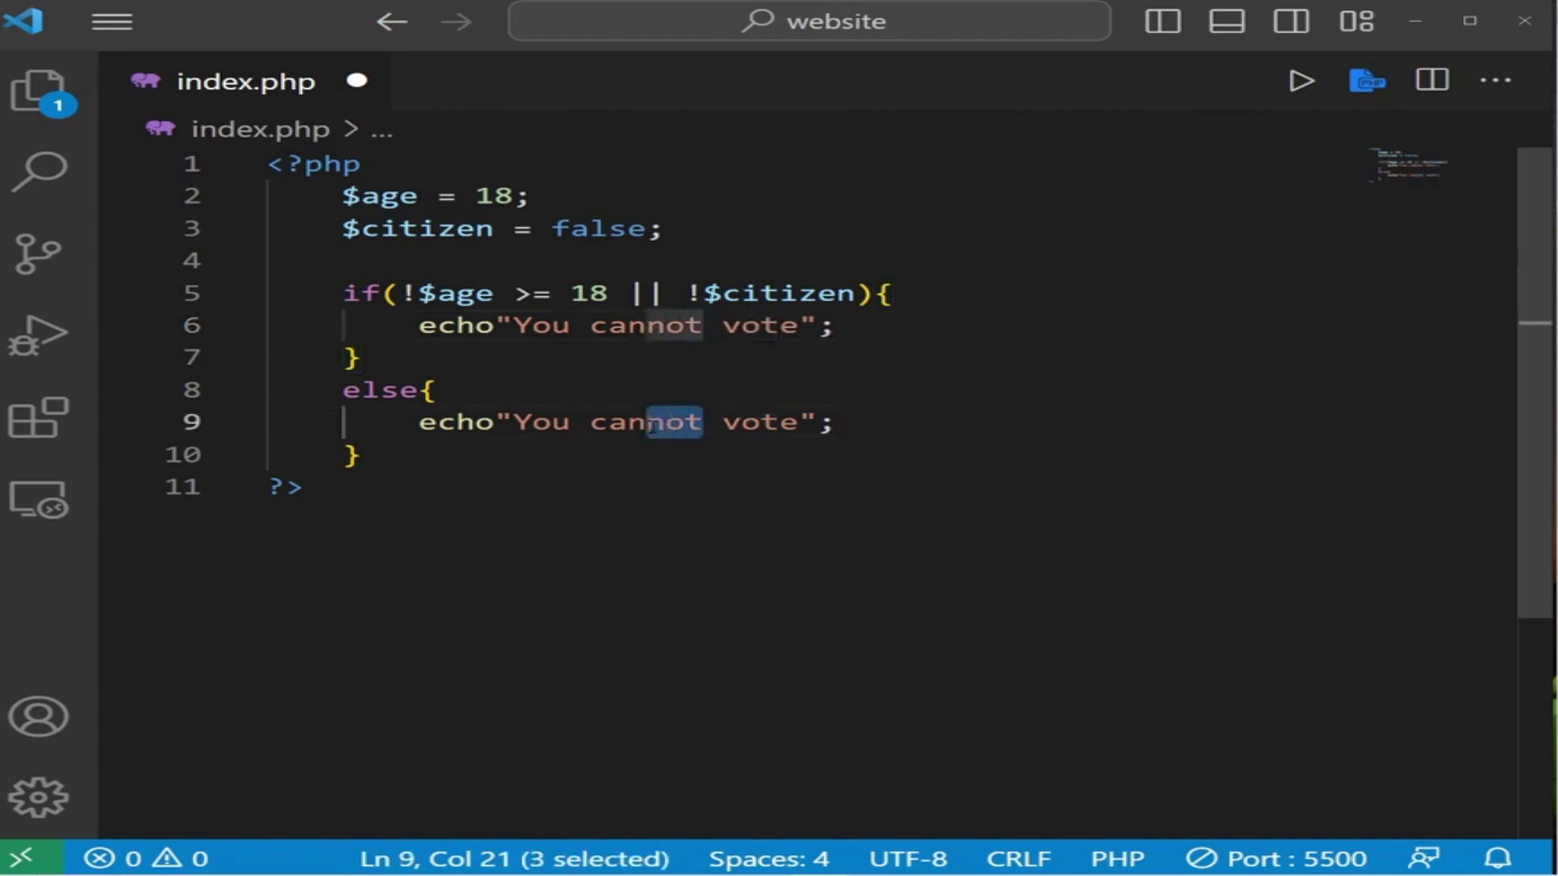
{"action": "key", "text": "BackSpace"}
{"action": "key", "text": "ctrl+s"}
- Change $citizen from false back to true and save
{"action": "left_click_drag", "start_coordinate": [514, 195], "coordinate": [343, 195]}
{"action": "left_click_drag", "start_coordinate": [552, 228], "coordinate": [646, 227]}
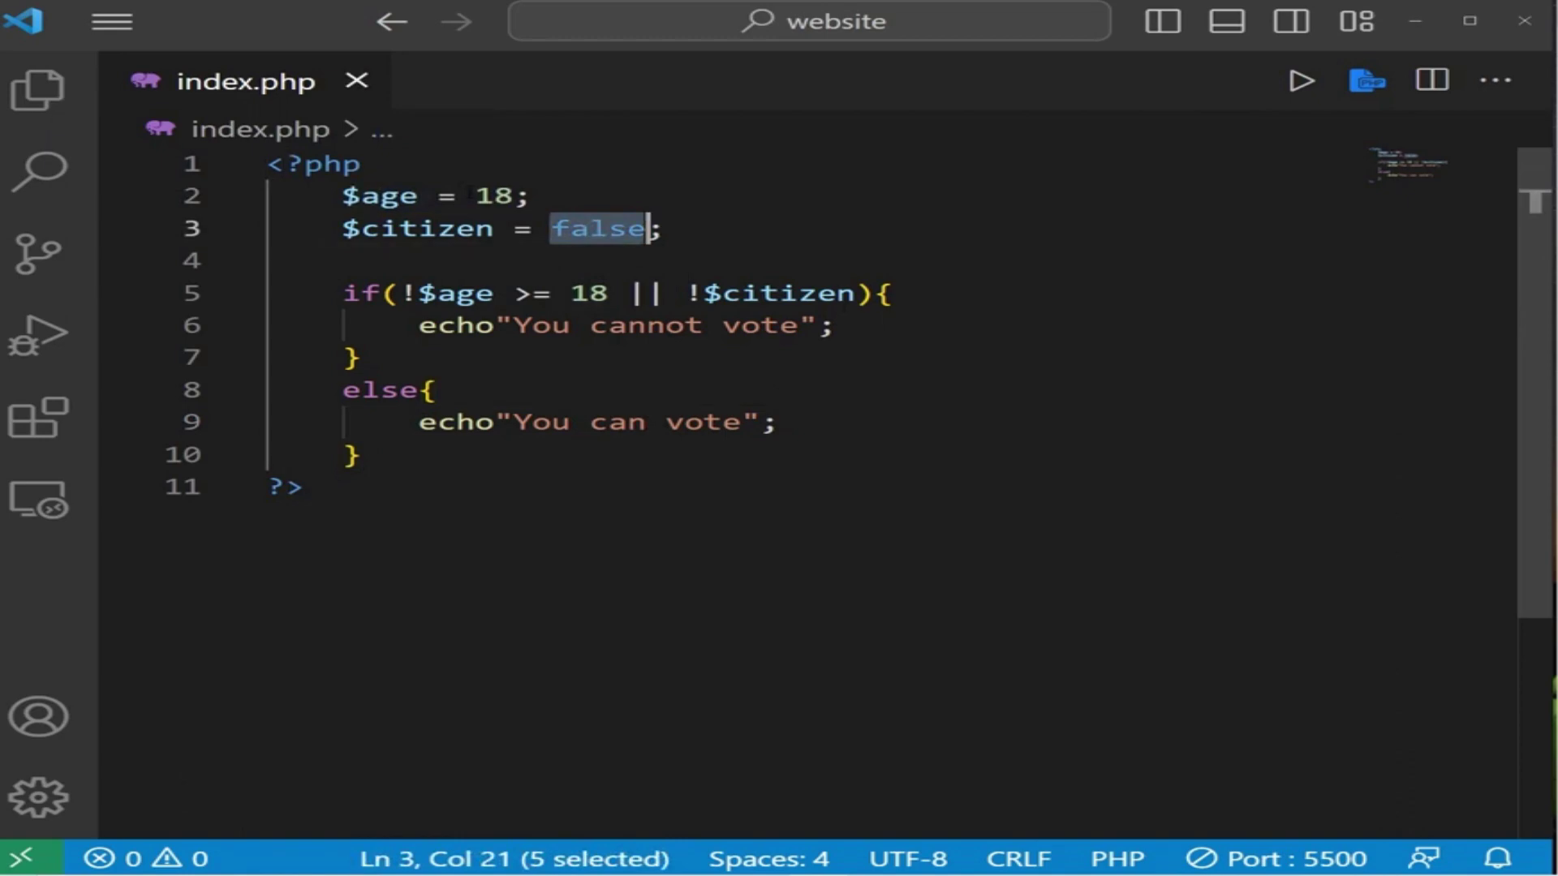
{"action": "type", "text": "true"}
{"action": "key", "text": "ctrl+s"}
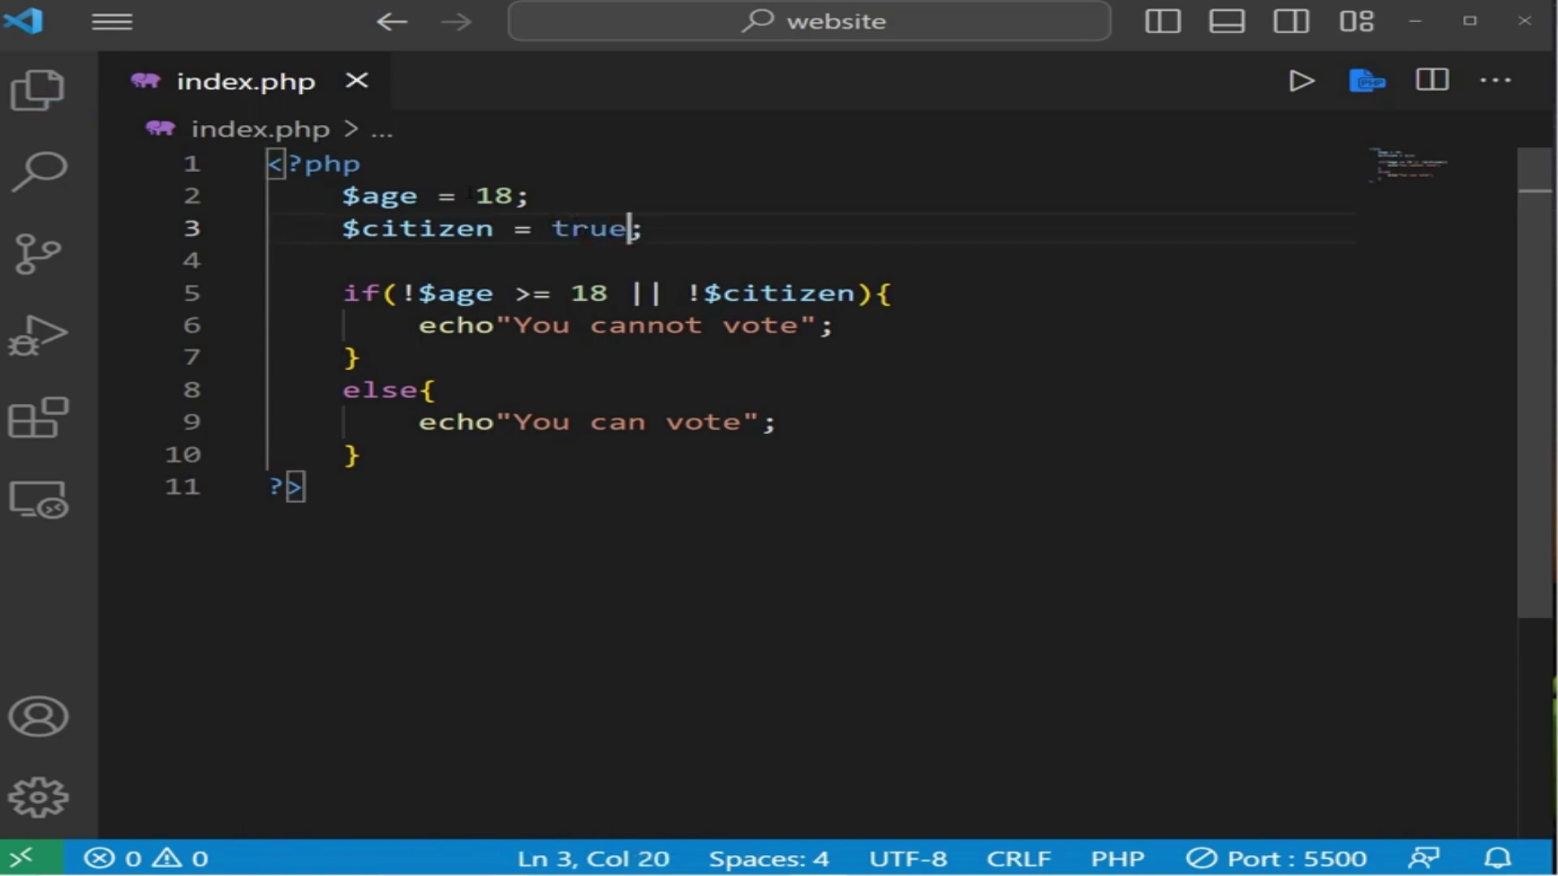
- Highlight the whole condition, the ! before $age, and the || operator
{"action": "left_click", "coordinate": [305, 487]}
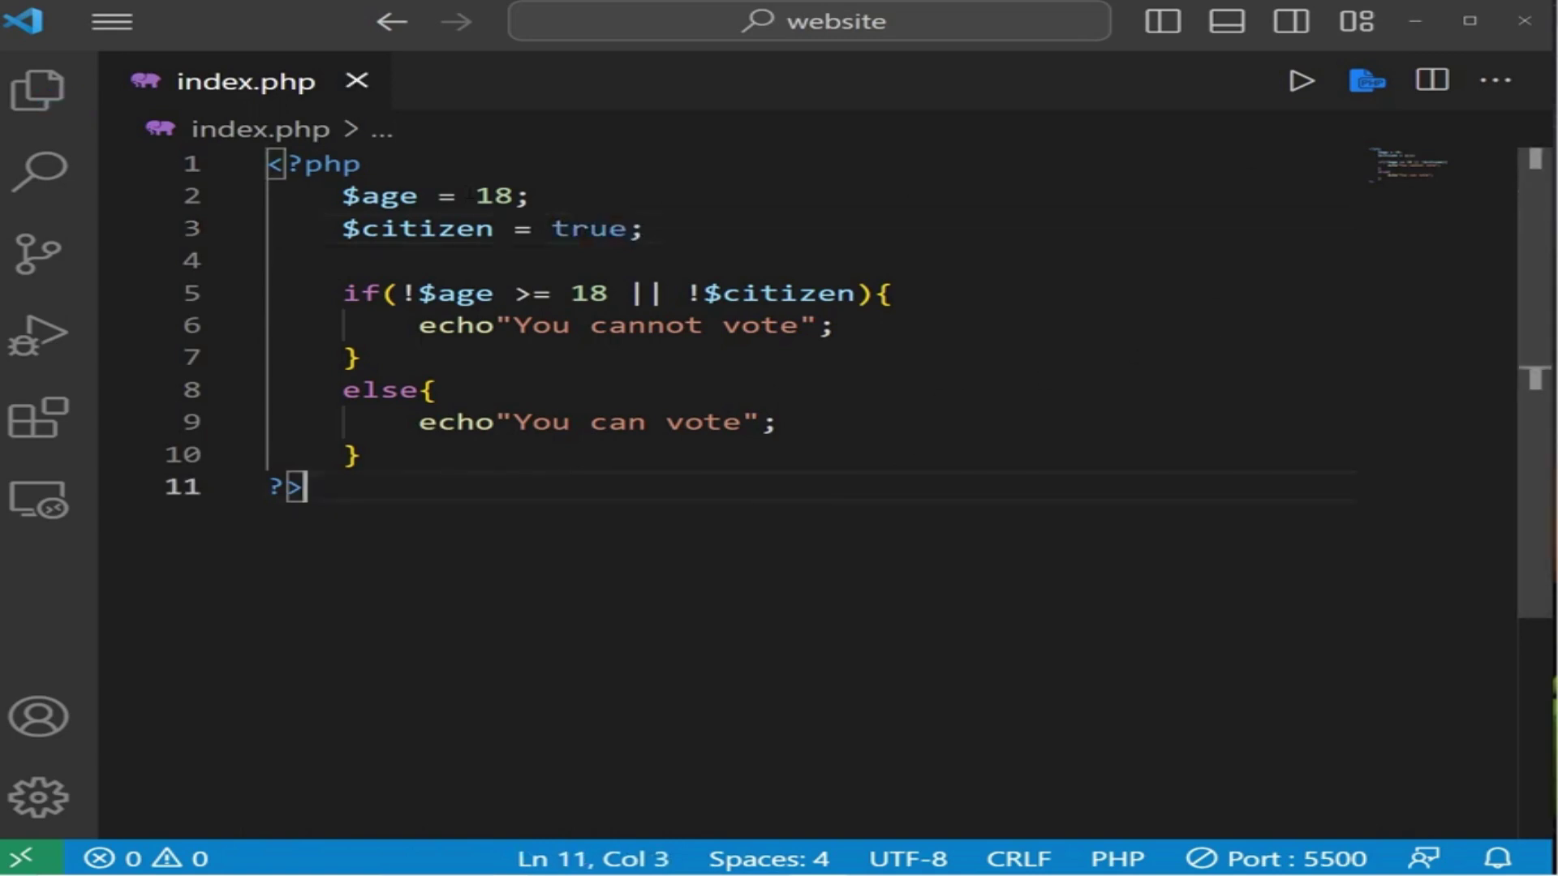
{"action": "left_click", "coordinate": [400, 293]}
{"action": "left_click_drag", "start_coordinate": [399, 293], "coordinate": [857, 293]}
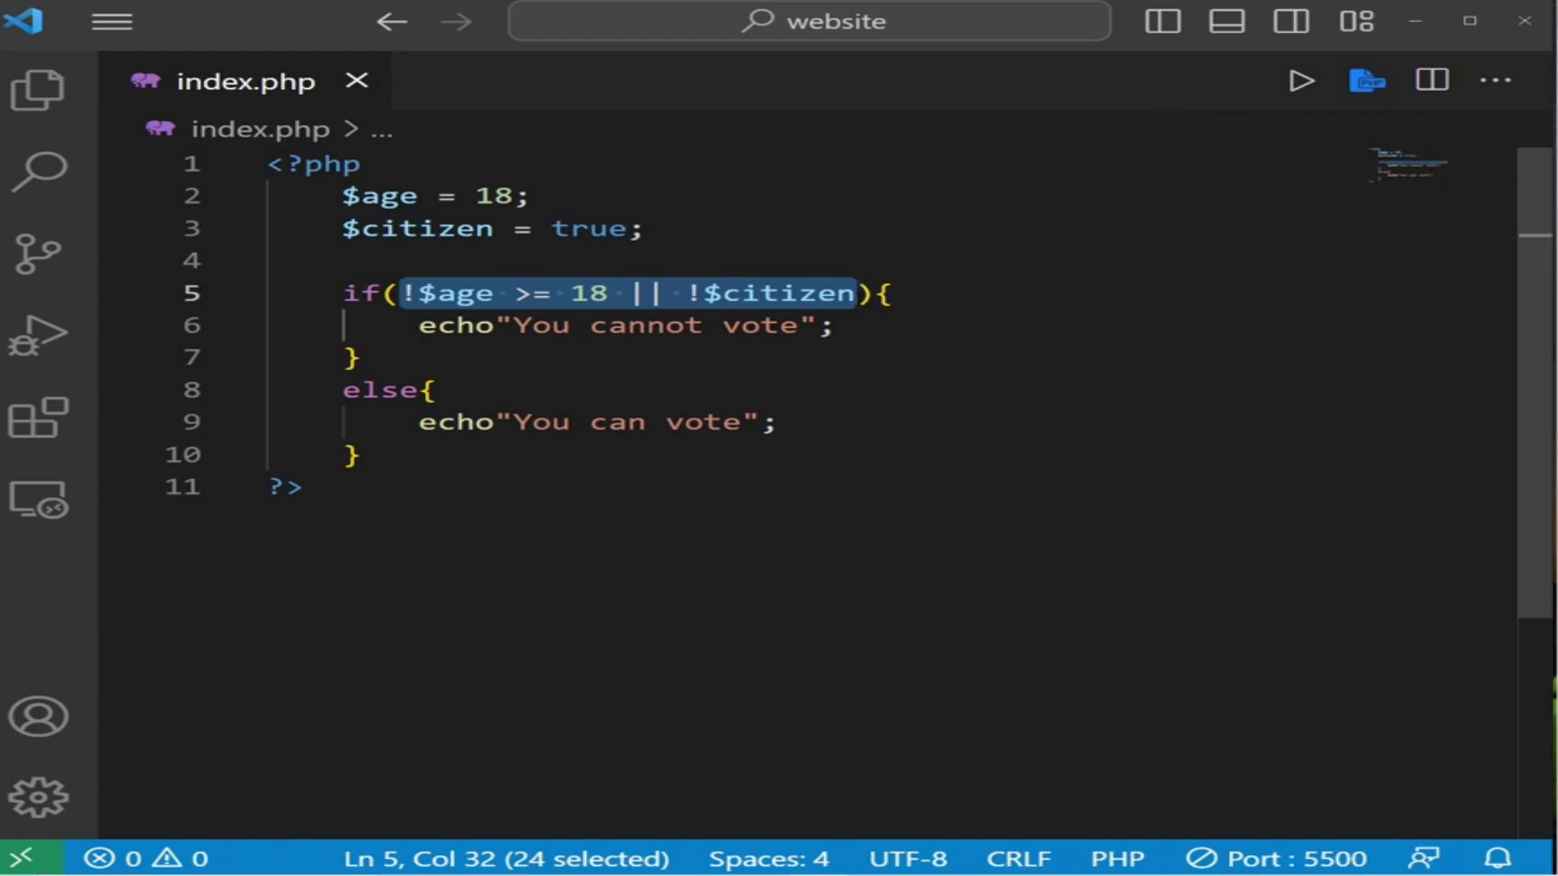
{"action": "key", "text": "End"}
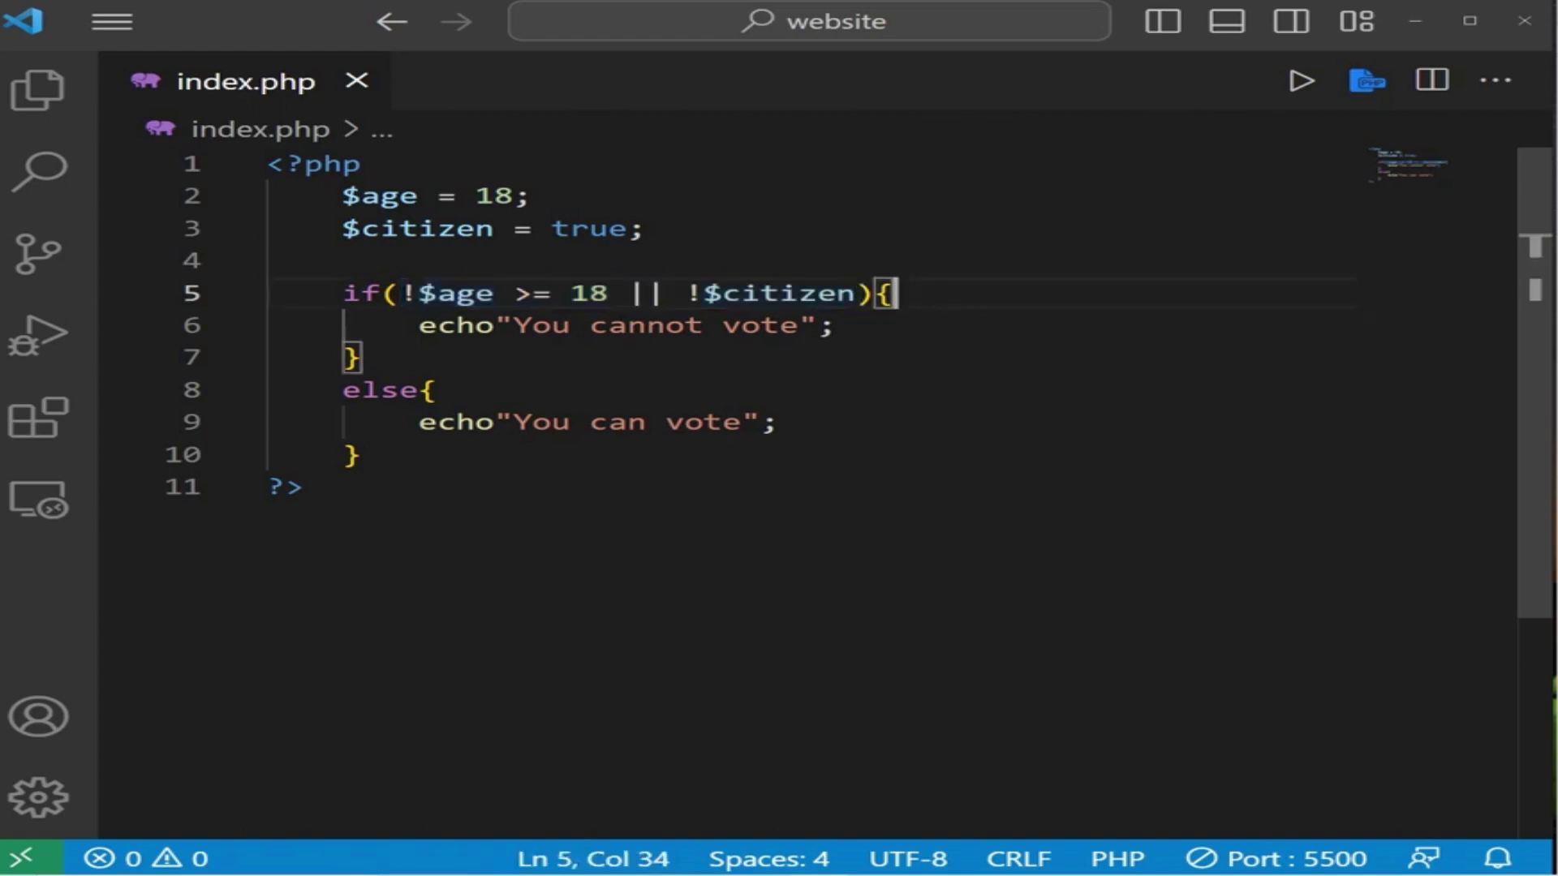
{"action": "left_click_drag", "start_coordinate": [420, 293], "coordinate": [402, 293]}
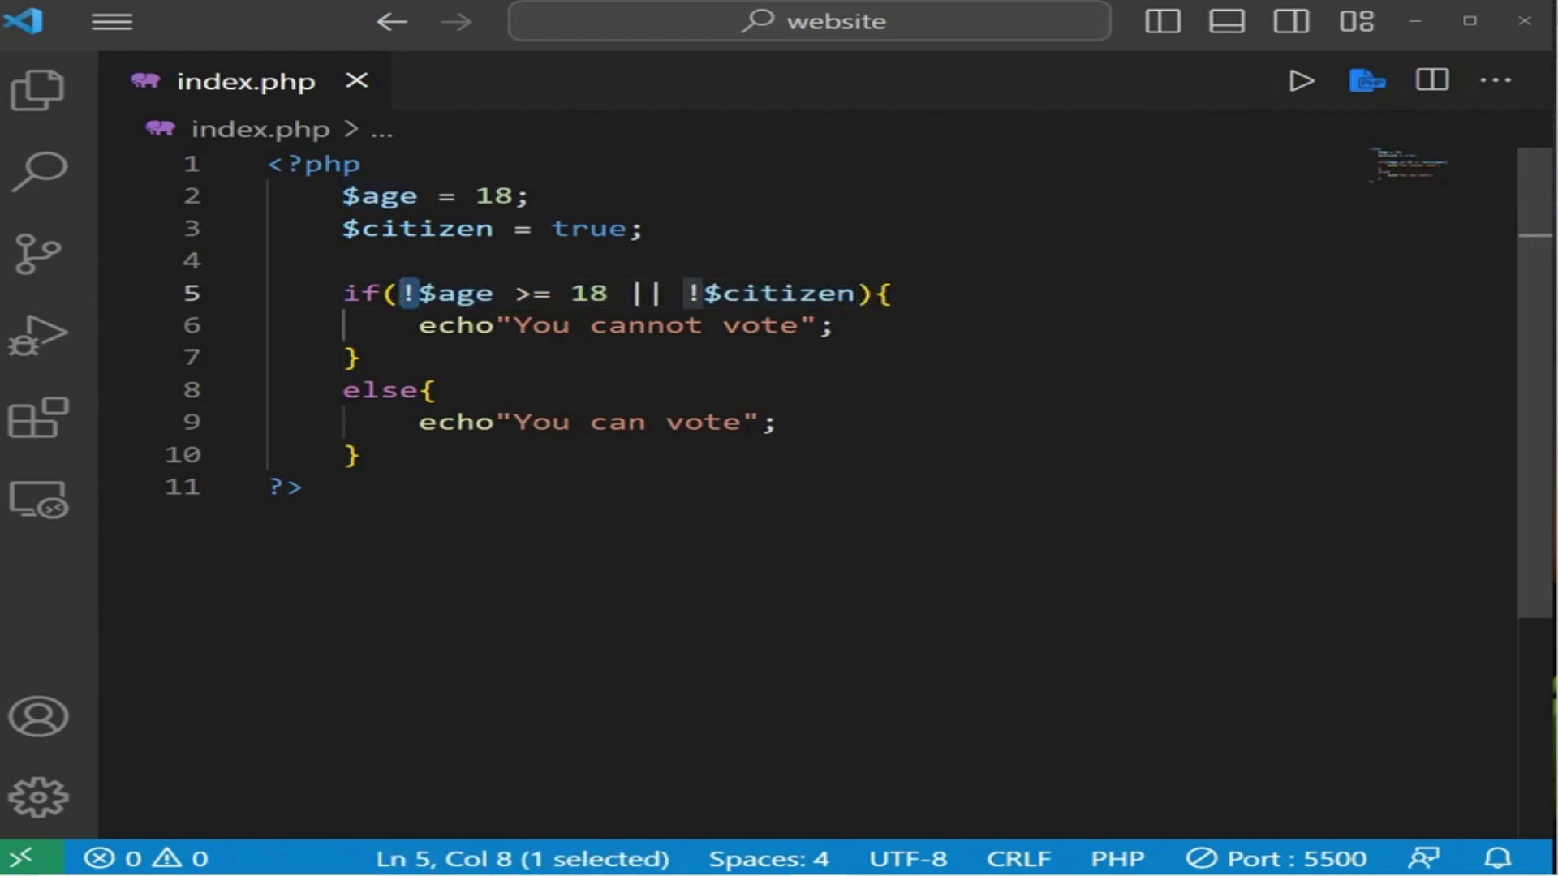
{"action": "double_click", "coordinate": [632, 293]}
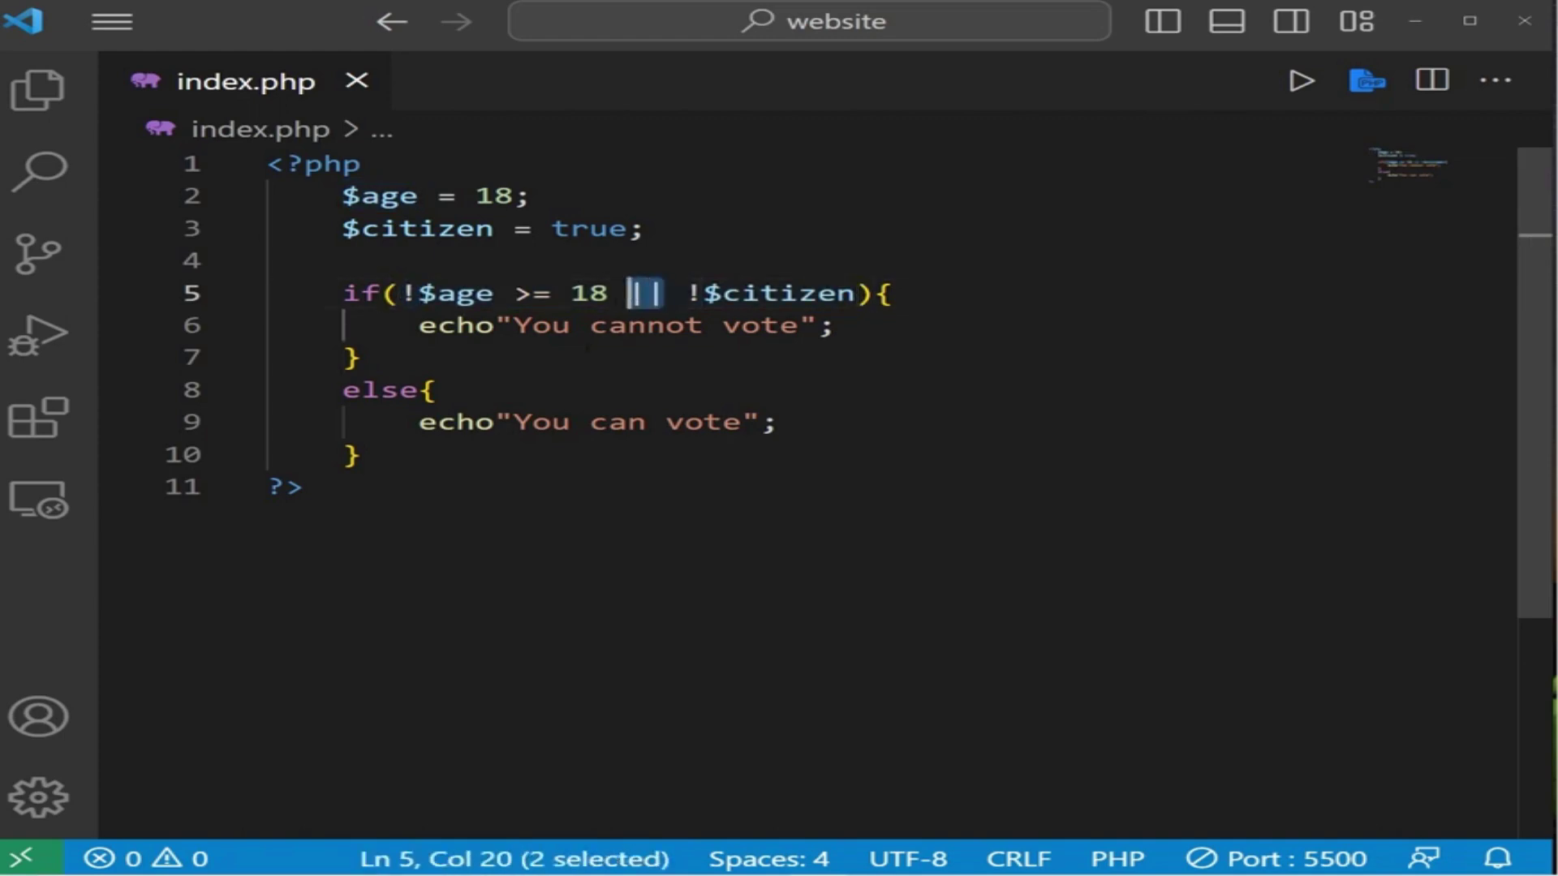
- Delete the voting code, save, and declare $child = false;, $senior = false; and $ticket = null;
{"action": "left_click", "coordinate": [438, 450]}
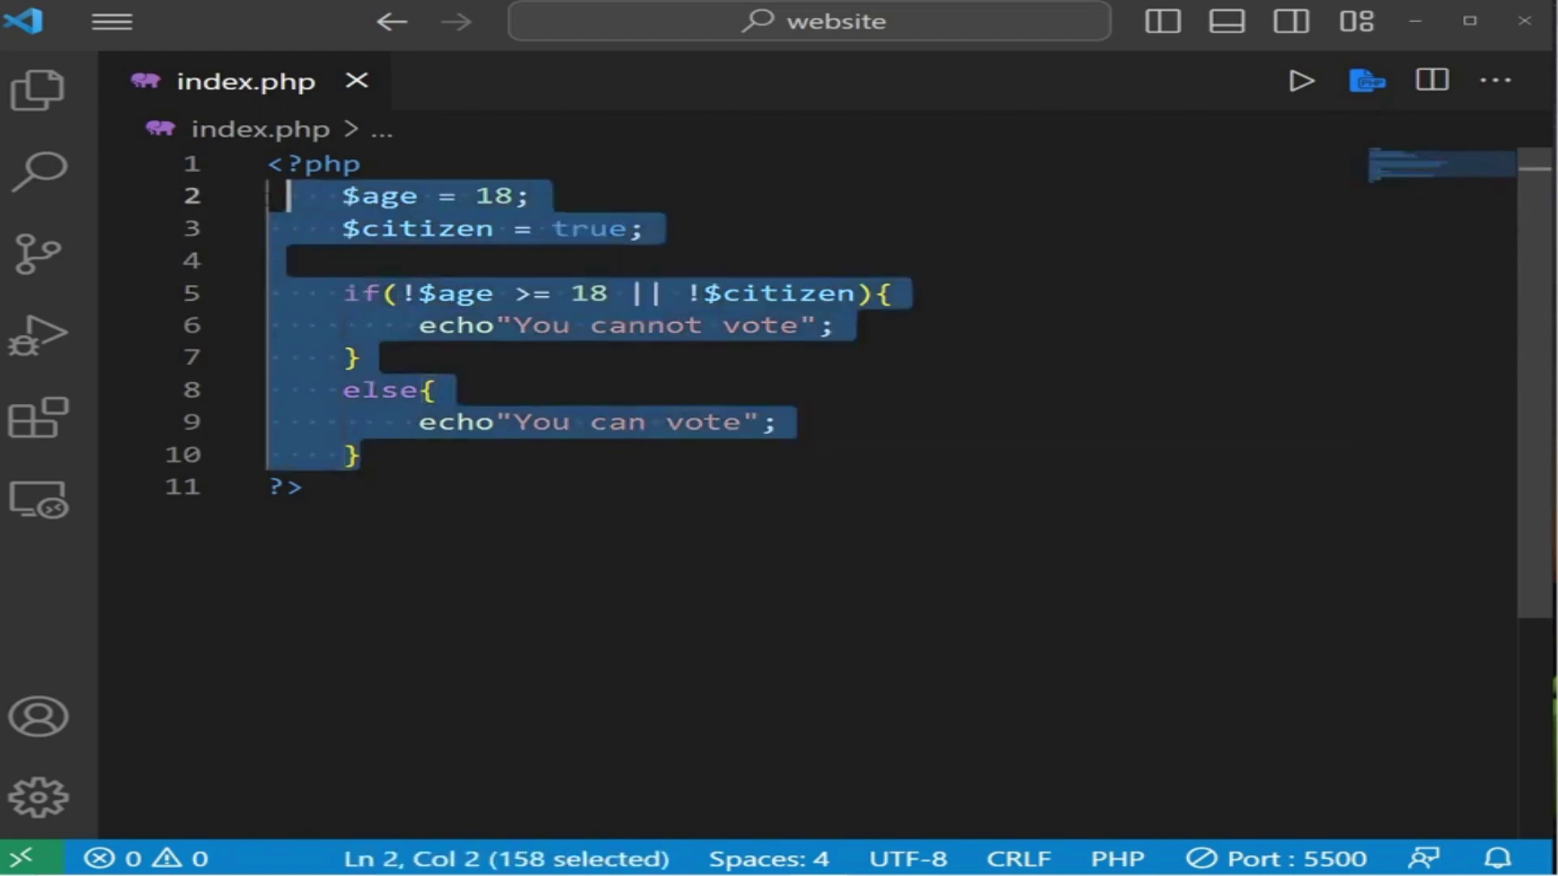
{"action": "key", "text": "shift+Left"}
{"action": "key", "text": "BackSpace"}
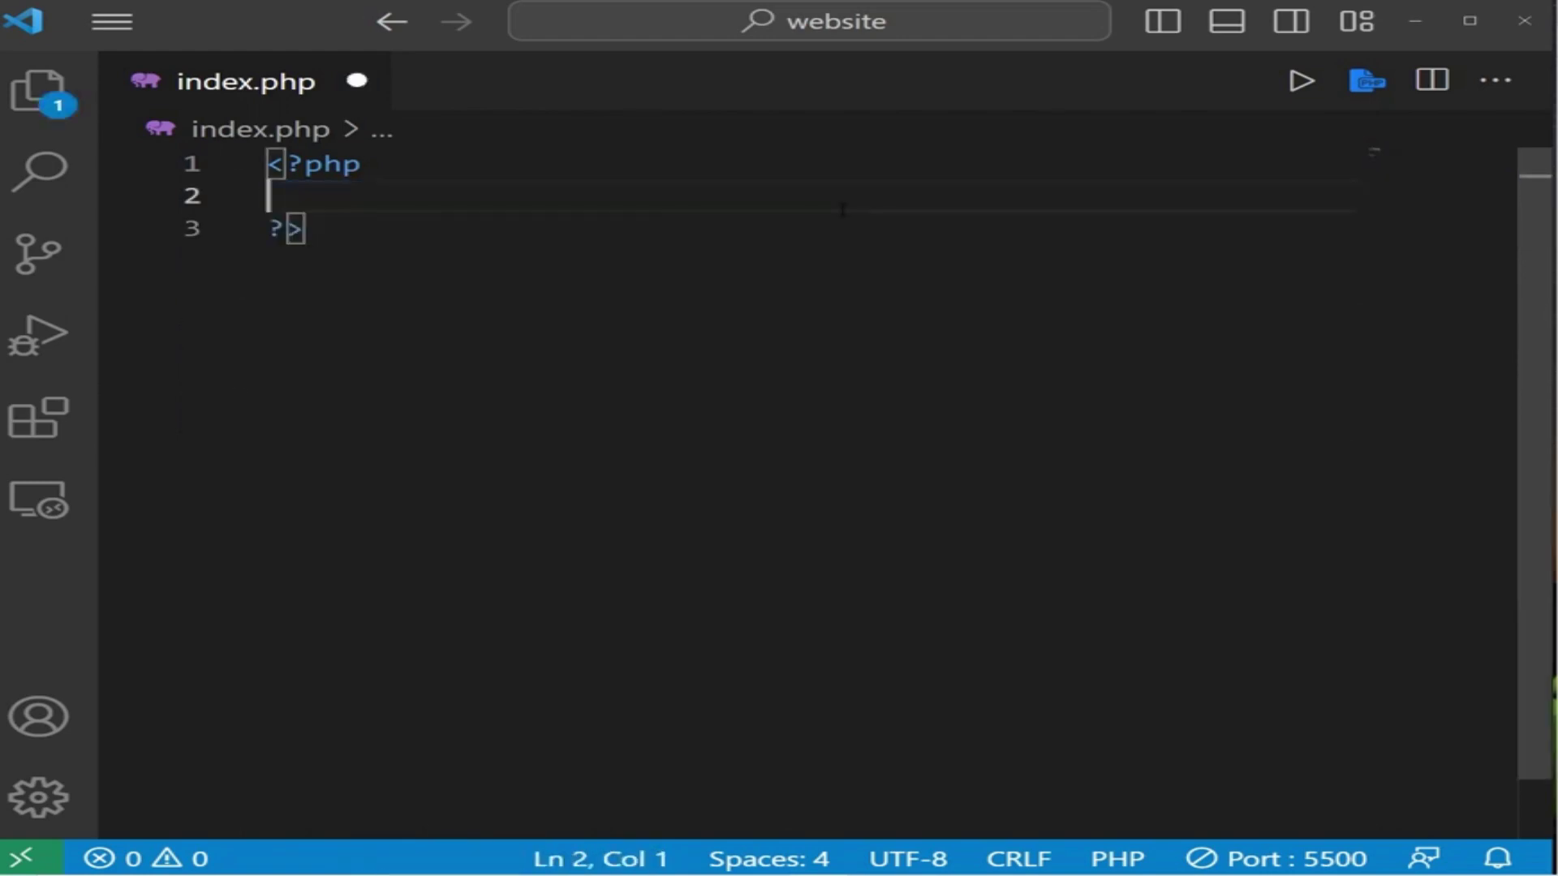
{"action": "key", "text": "Tab"}
{"action": "key", "text": "ctrl+s"}
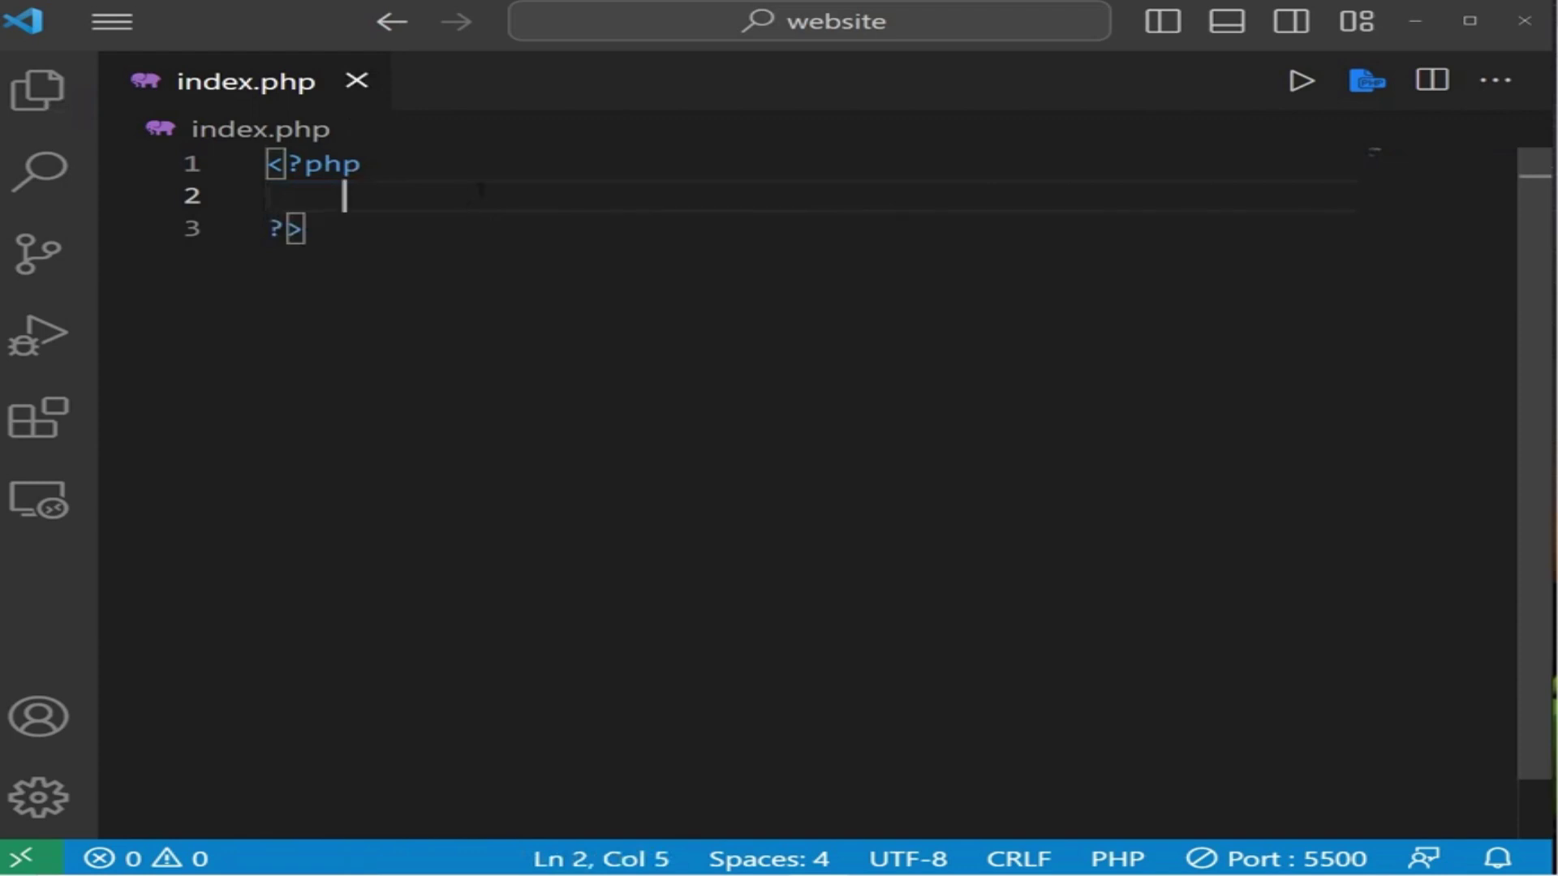
{"action": "type", "text": "$"}
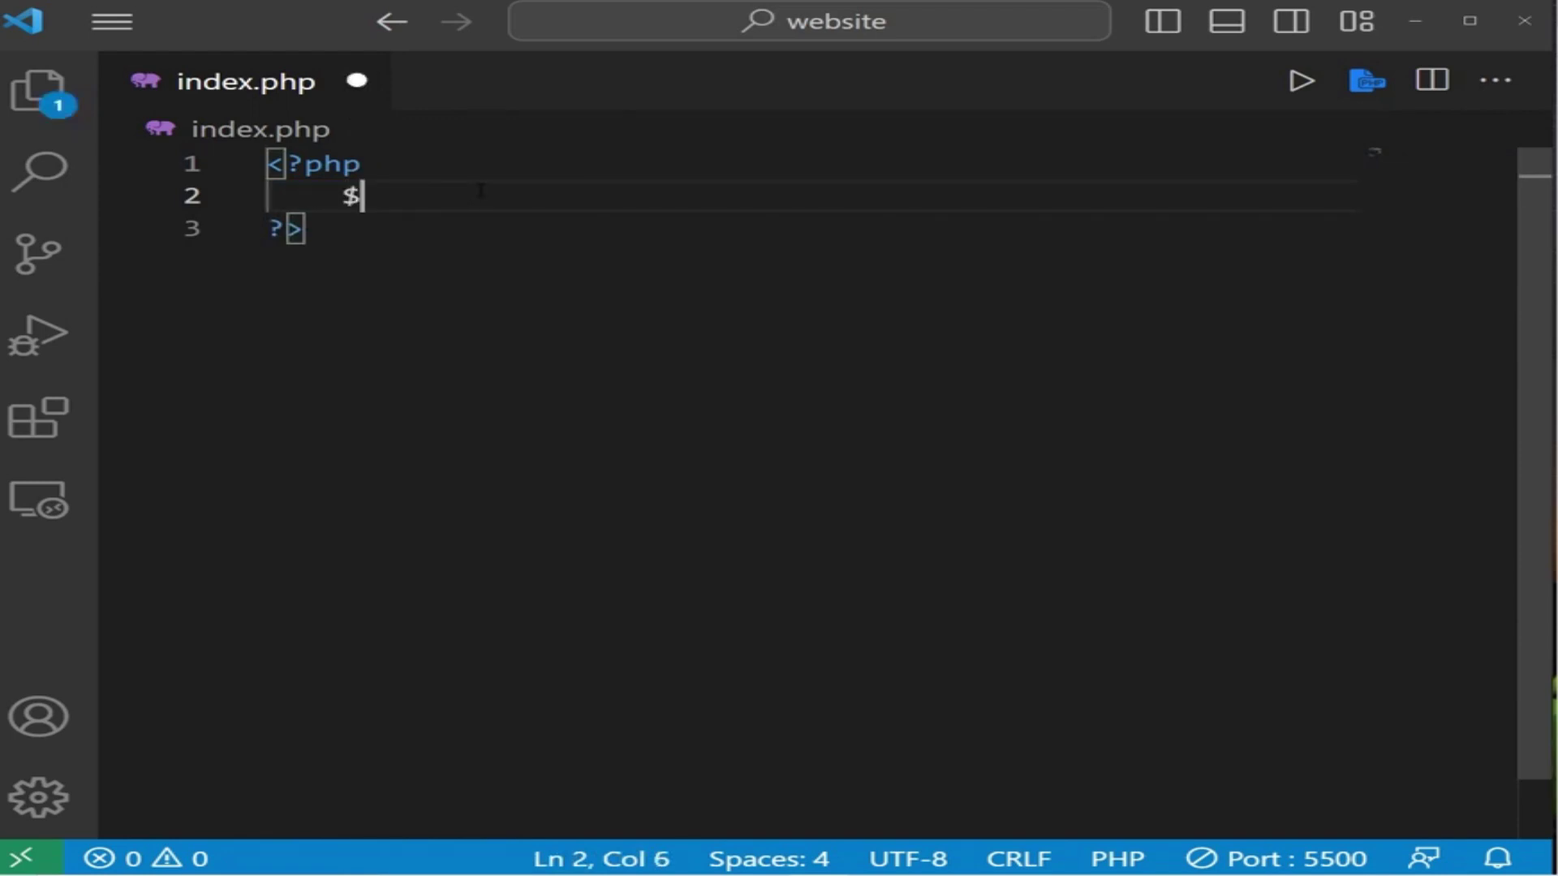
{"action": "type", "text": "chil"}
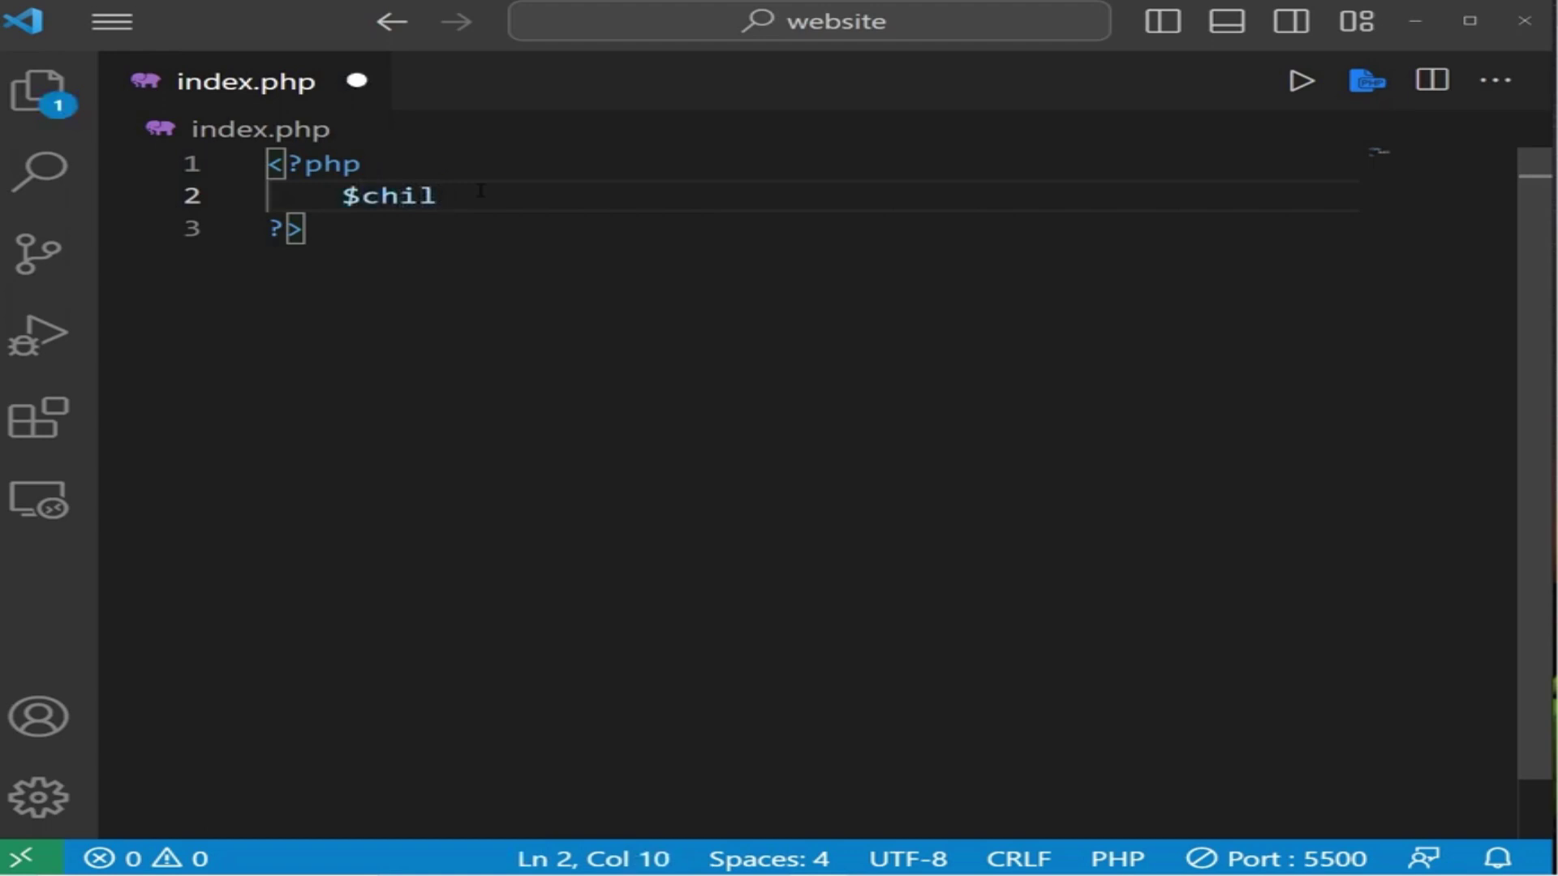
{"action": "type", "text": "d"}
{"action": "type", "text": " = fals"}
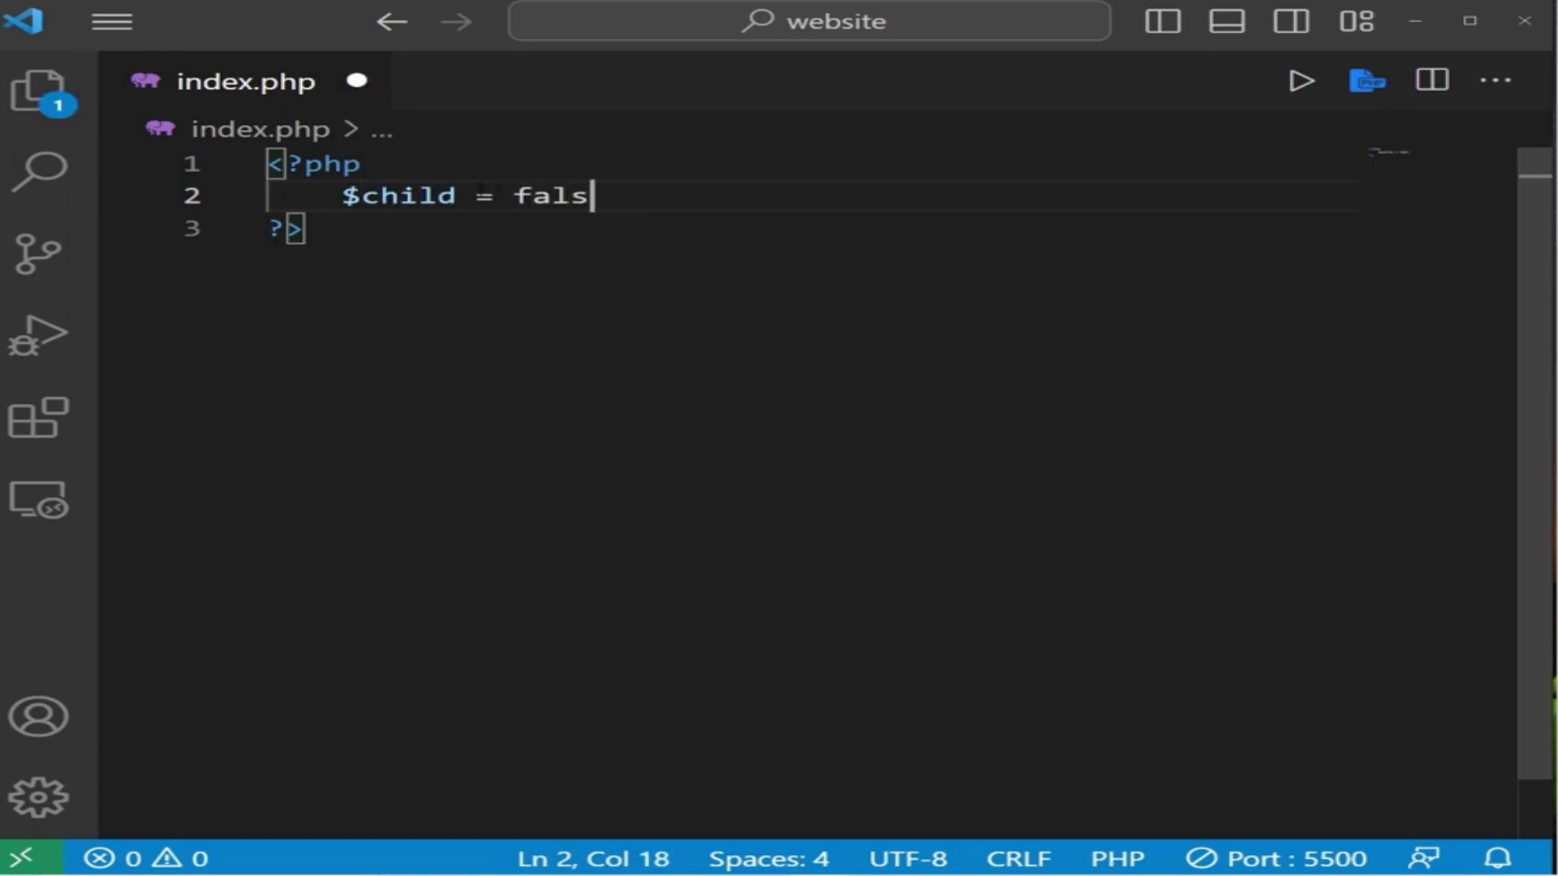
{"action": "type", "text": "e;"}
{"action": "key", "text": "Return"}
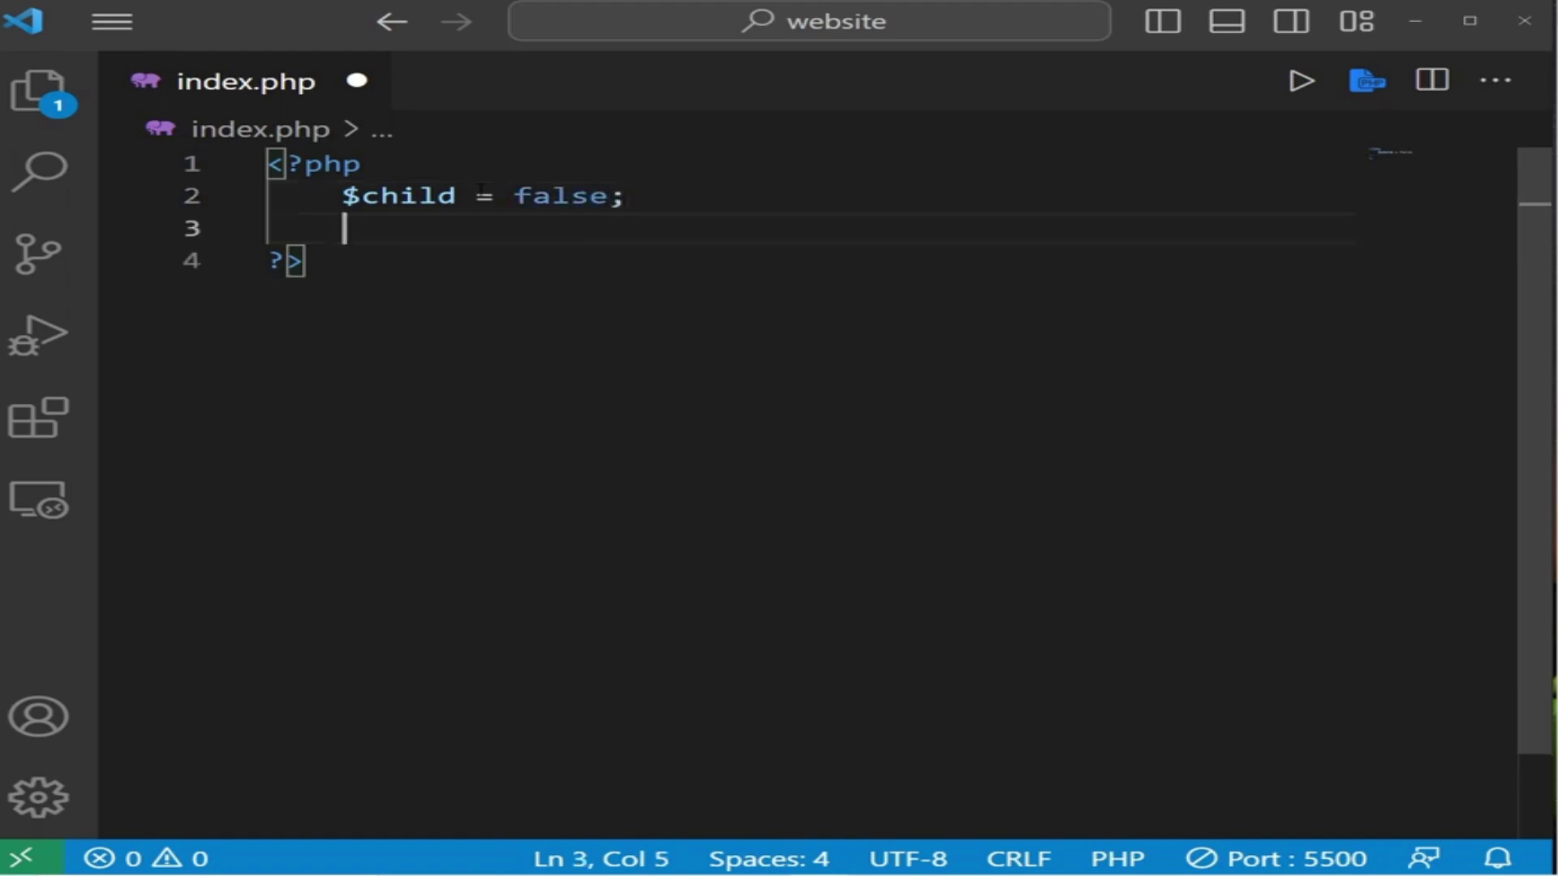
{"action": "type", "text": "$senior "}
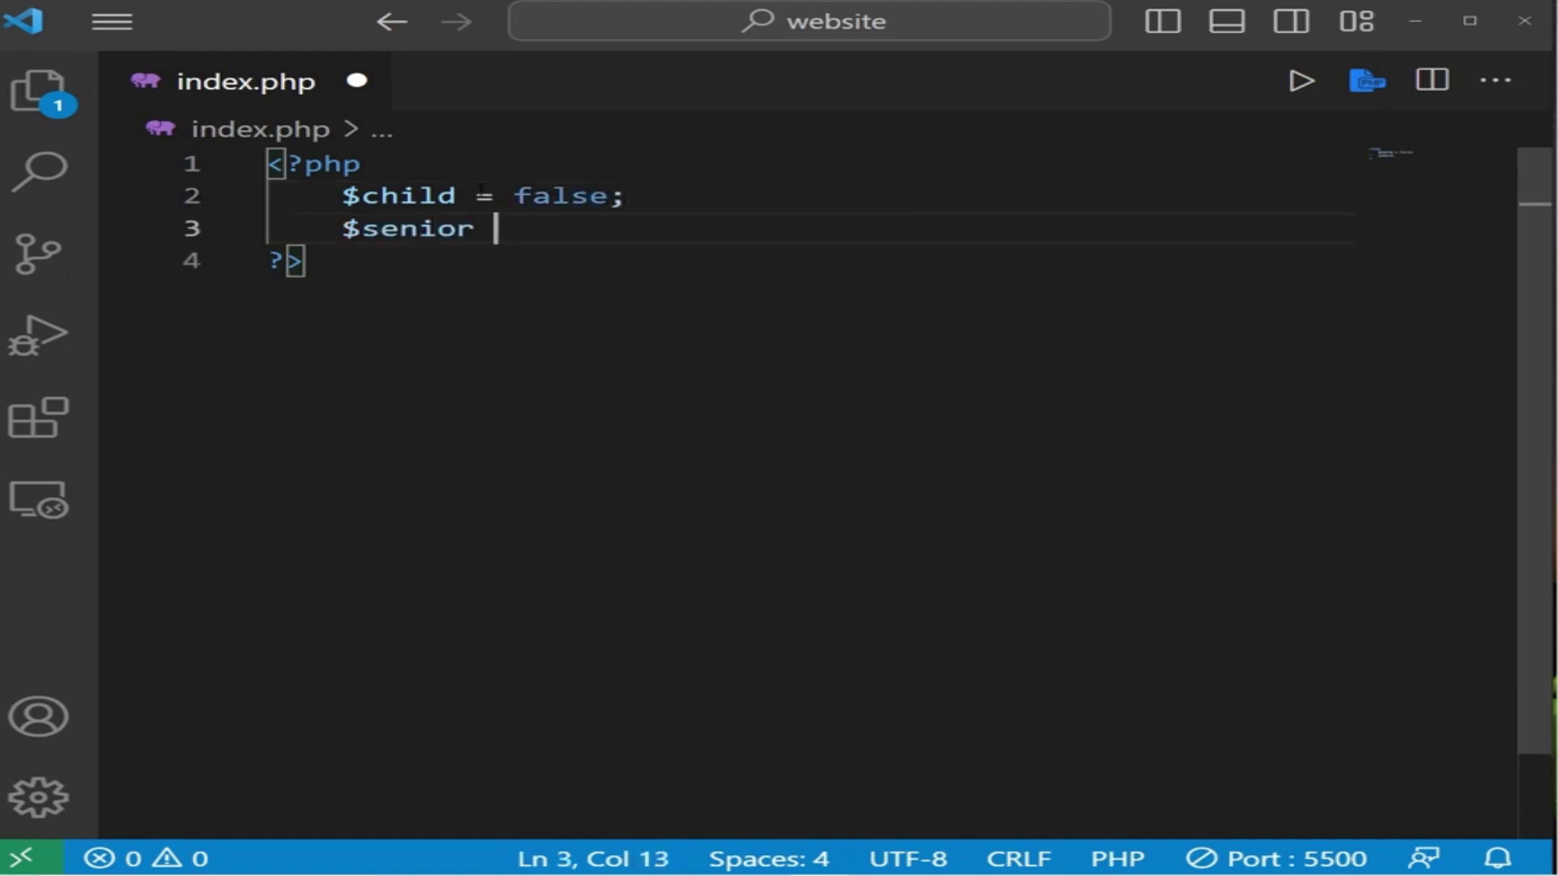
{"action": "type", "text": "= false;"}
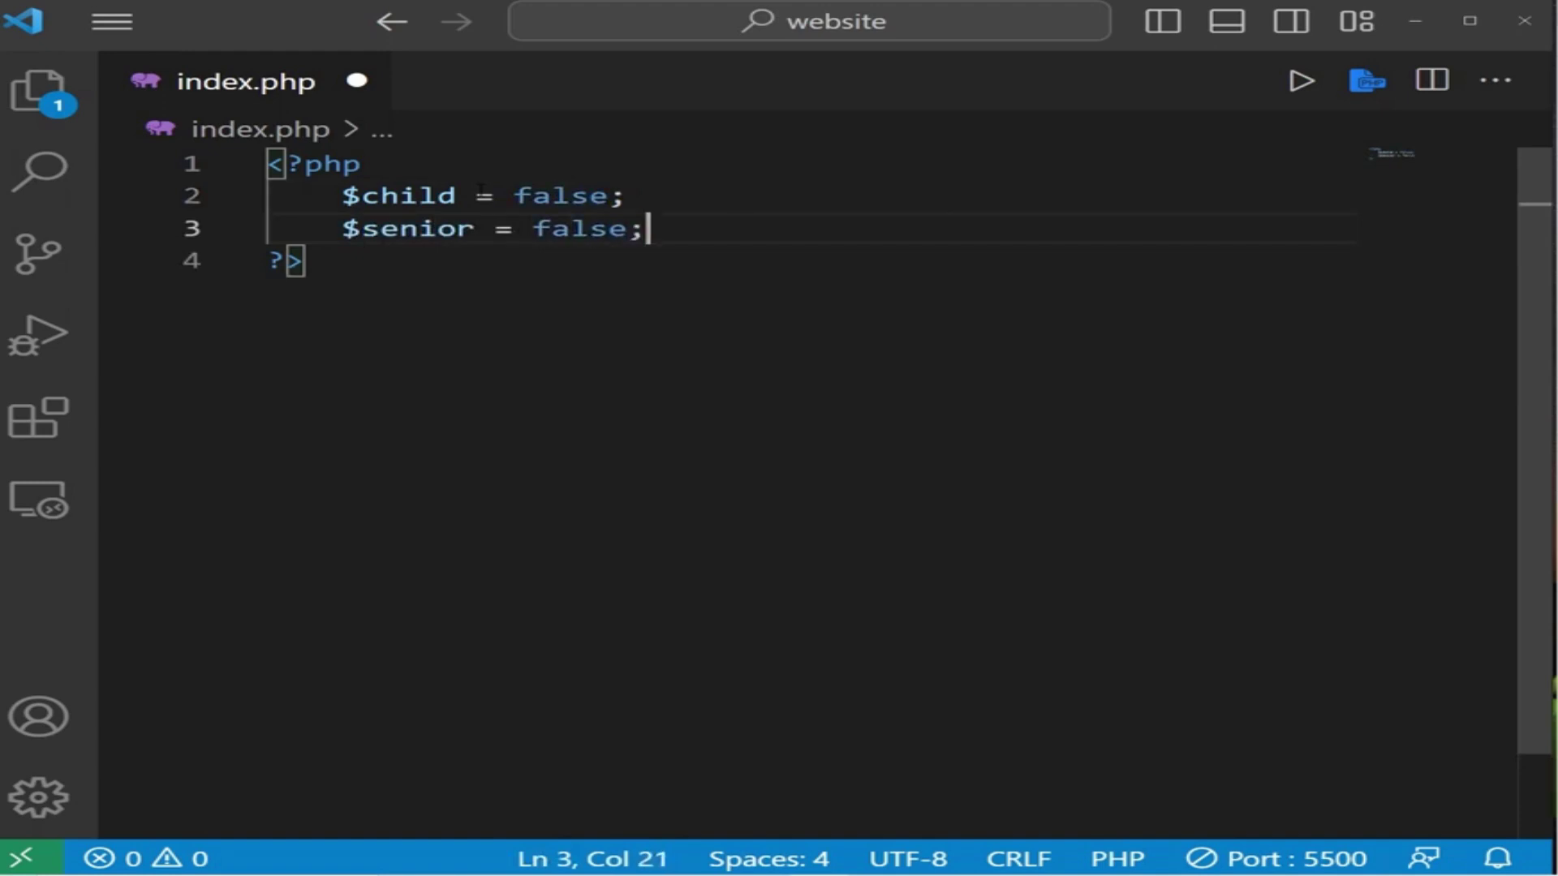
{"action": "key", "text": "Return"}
{"action": "type", "text": "$t"}
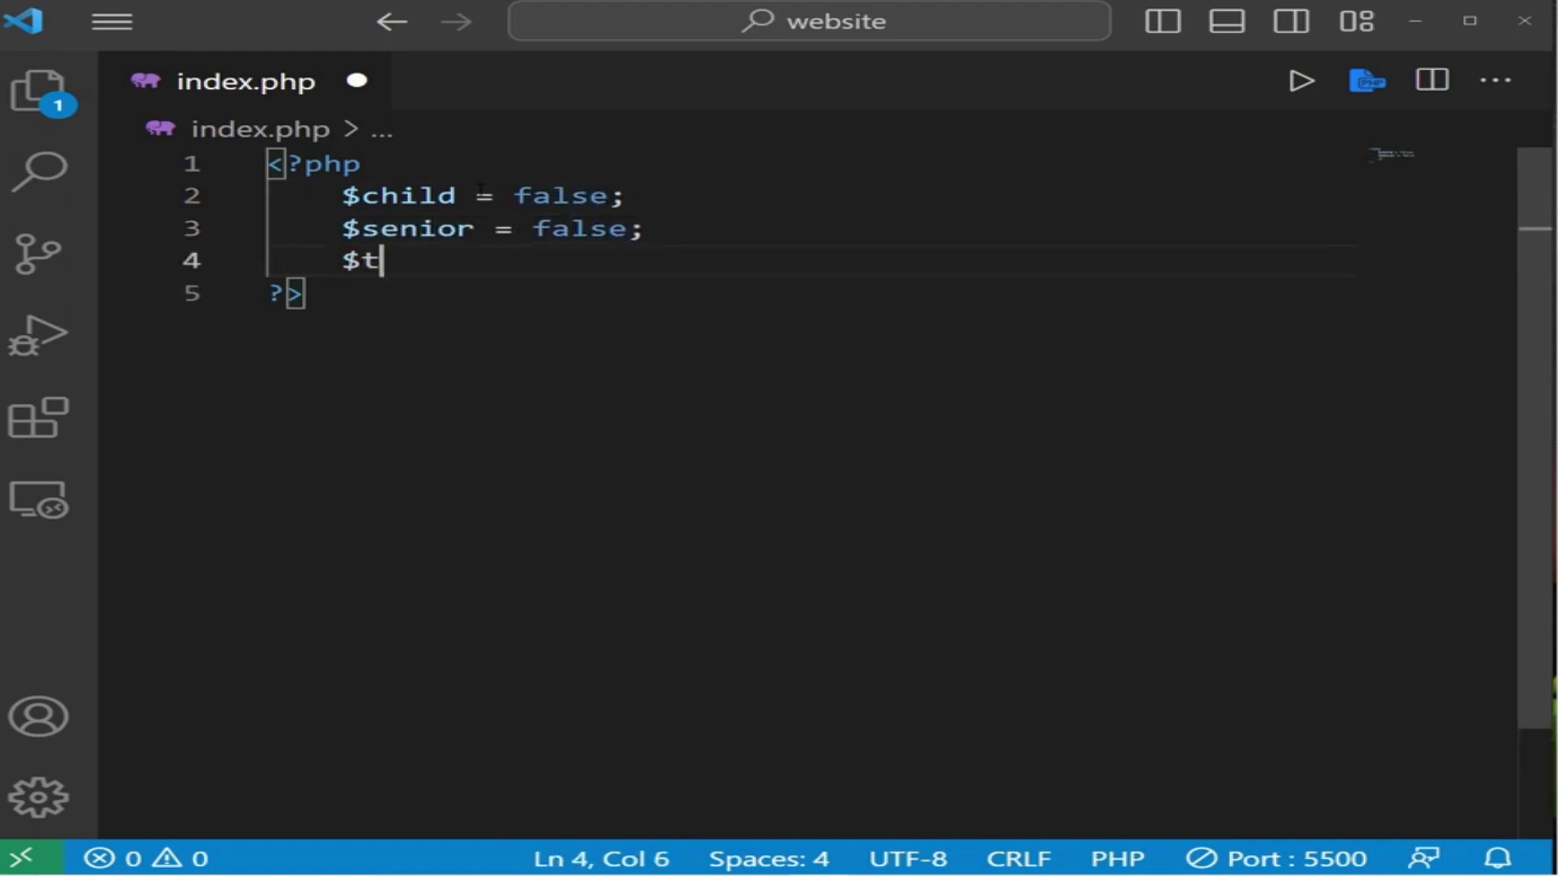
{"action": "type", "text": "icket = "}
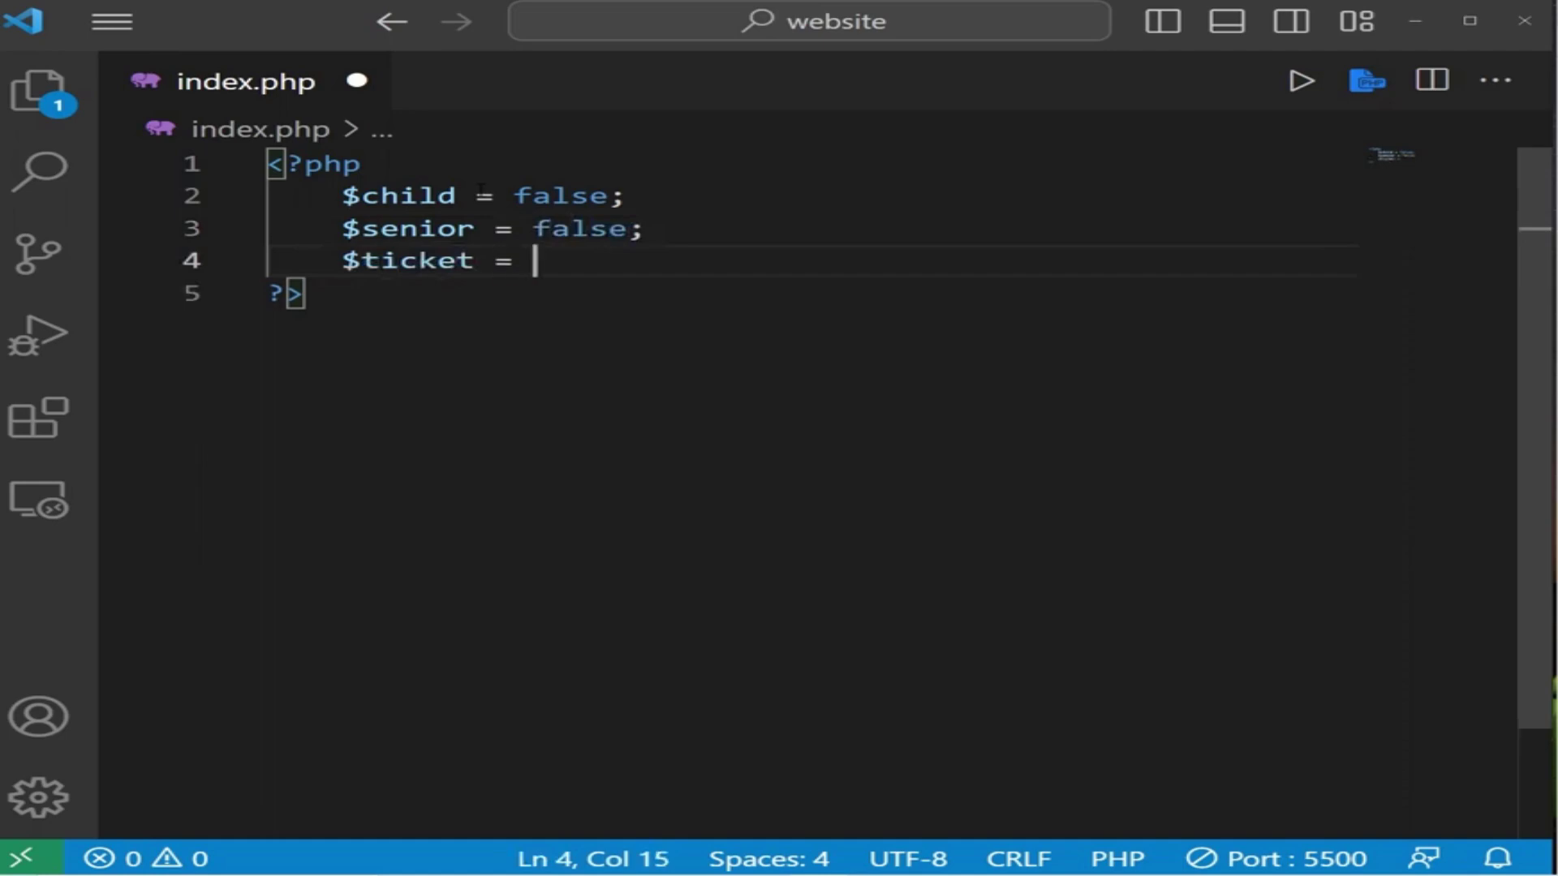
{"action": "type", "text": "null;"}
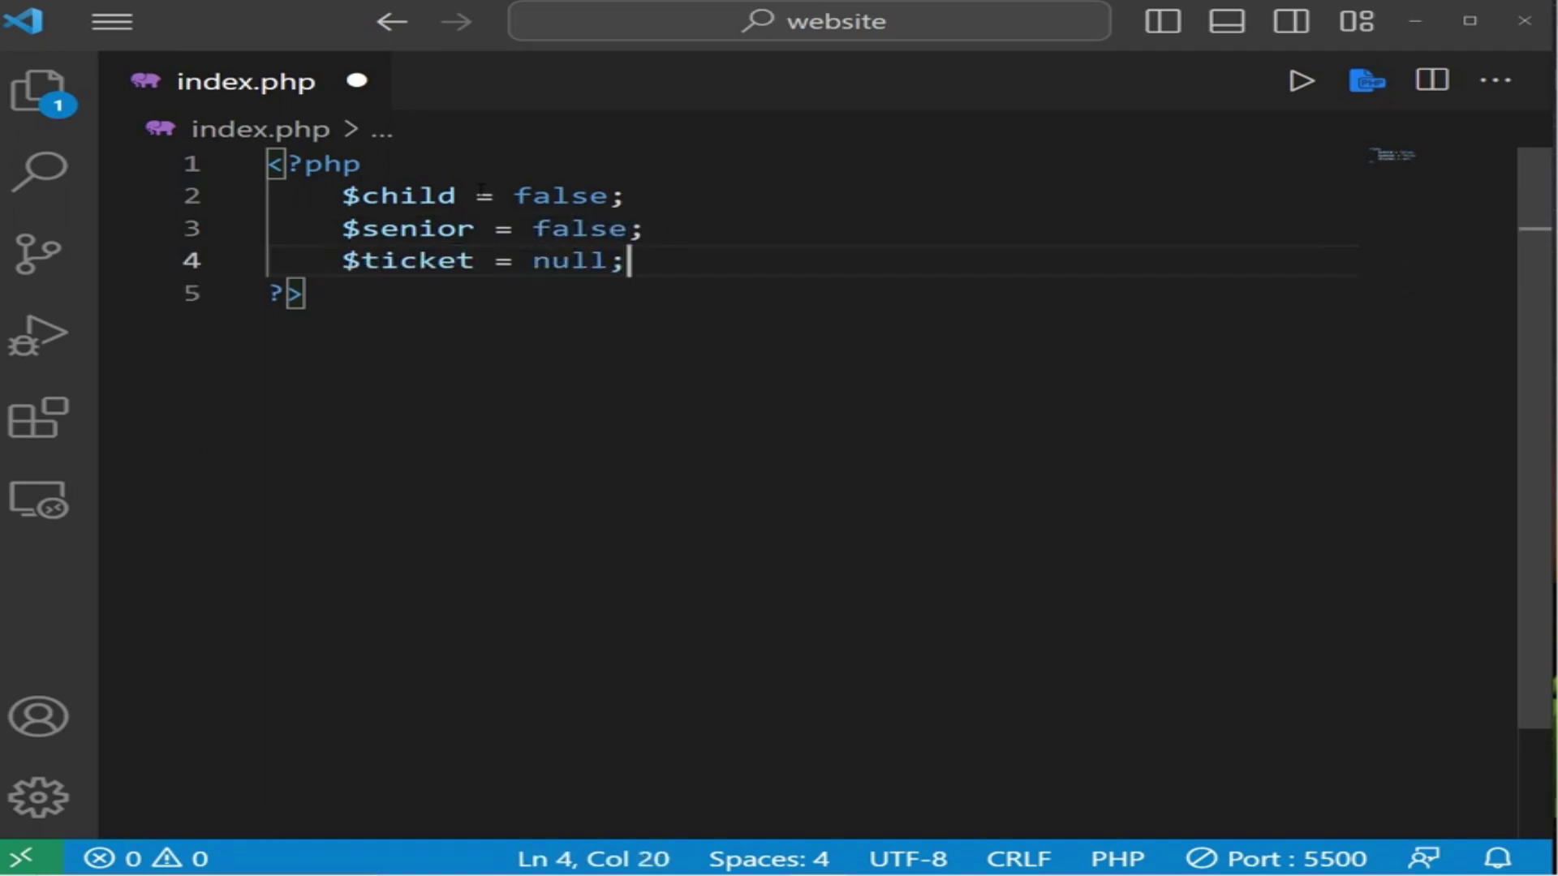
- Write if($child || $senior) below the variables, with $ticket = 10 inside the block
{"action": "key", "text": "Return"}
{"action": "key", "text": "Return"}
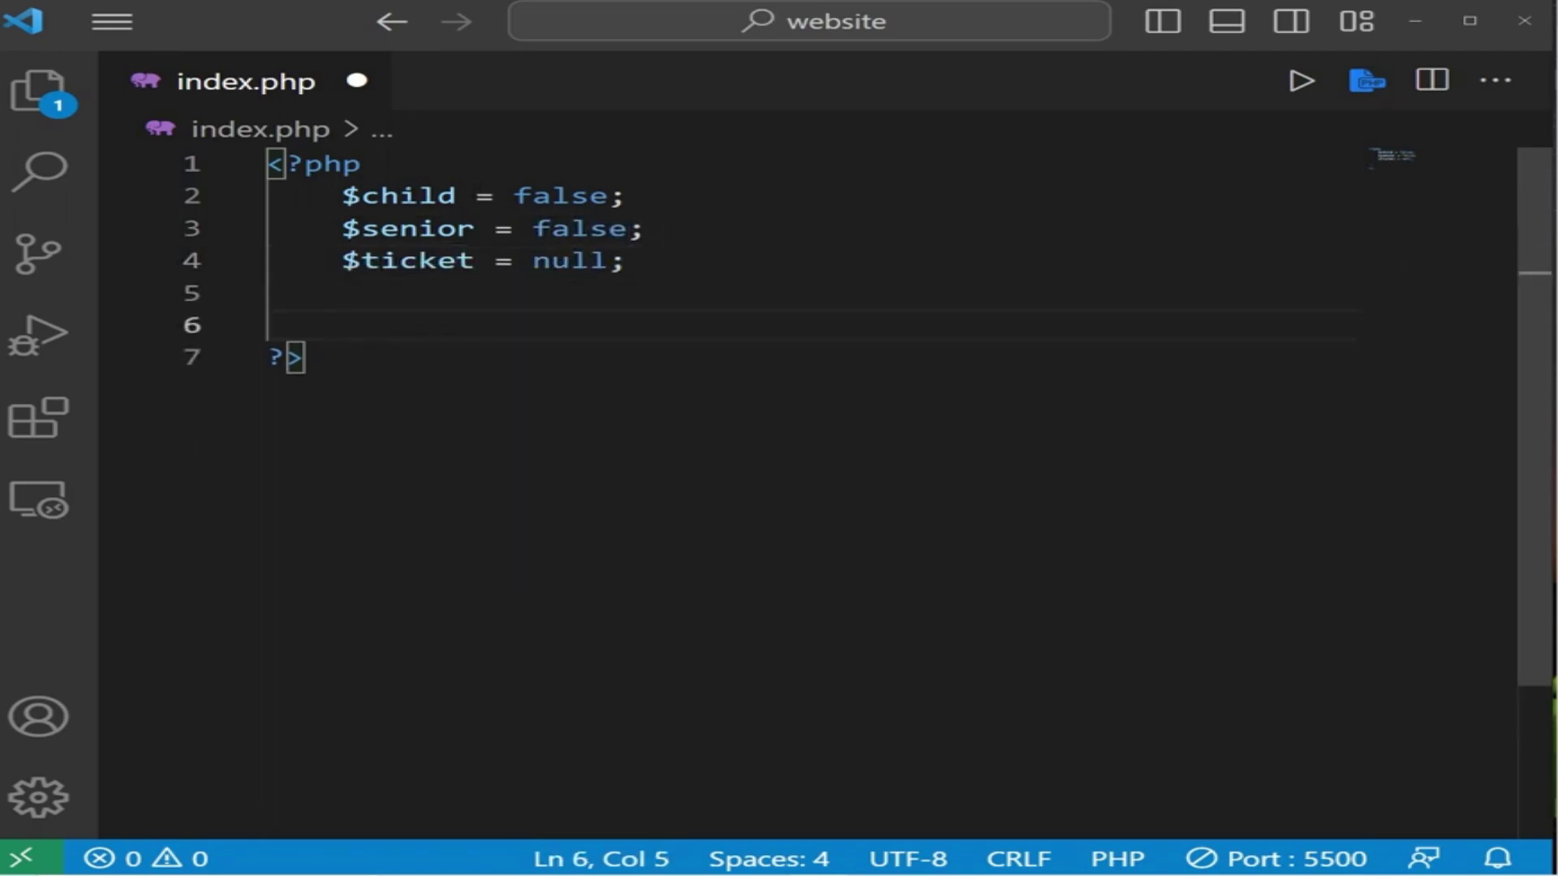
{"action": "left_click", "coordinate": [417, 197]}
{"action": "key", "text": "Down"}
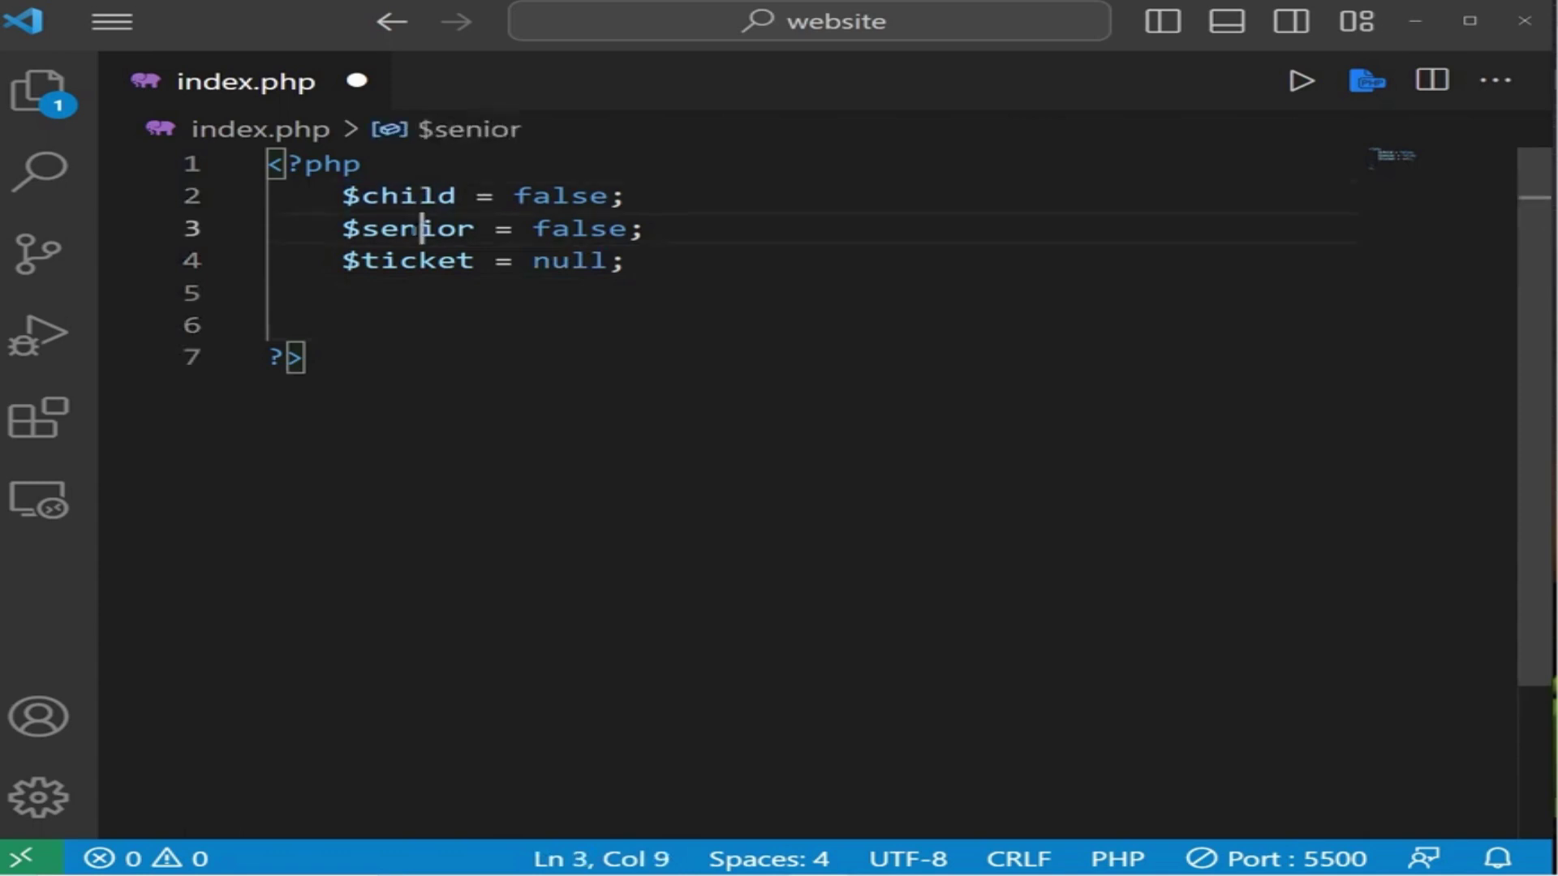
{"action": "left_click", "coordinate": [431, 326]}
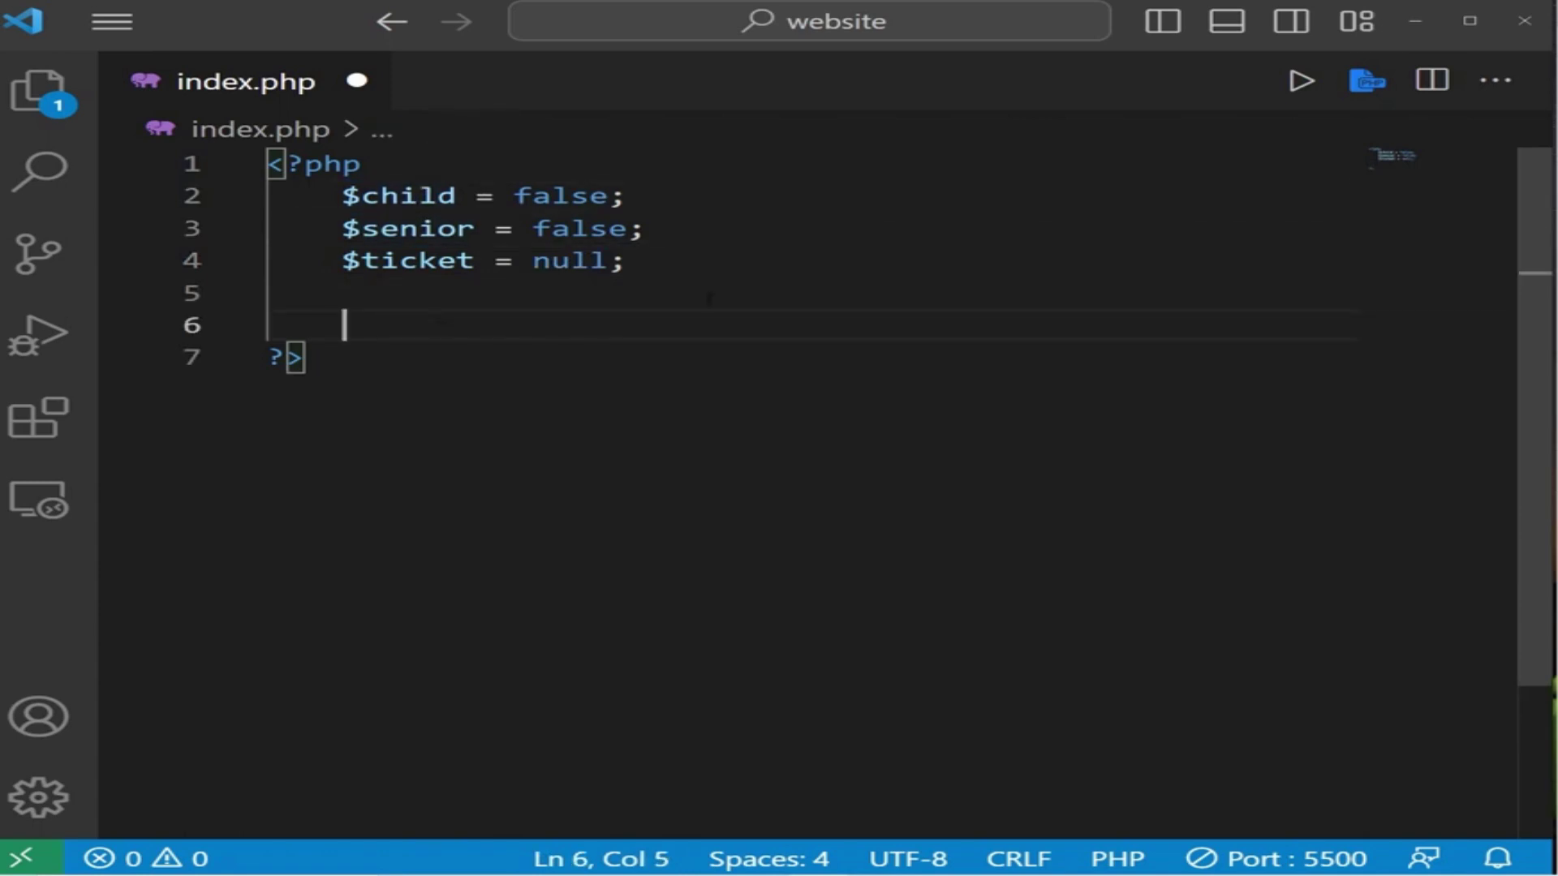
{"action": "type", "text": "if(){"}
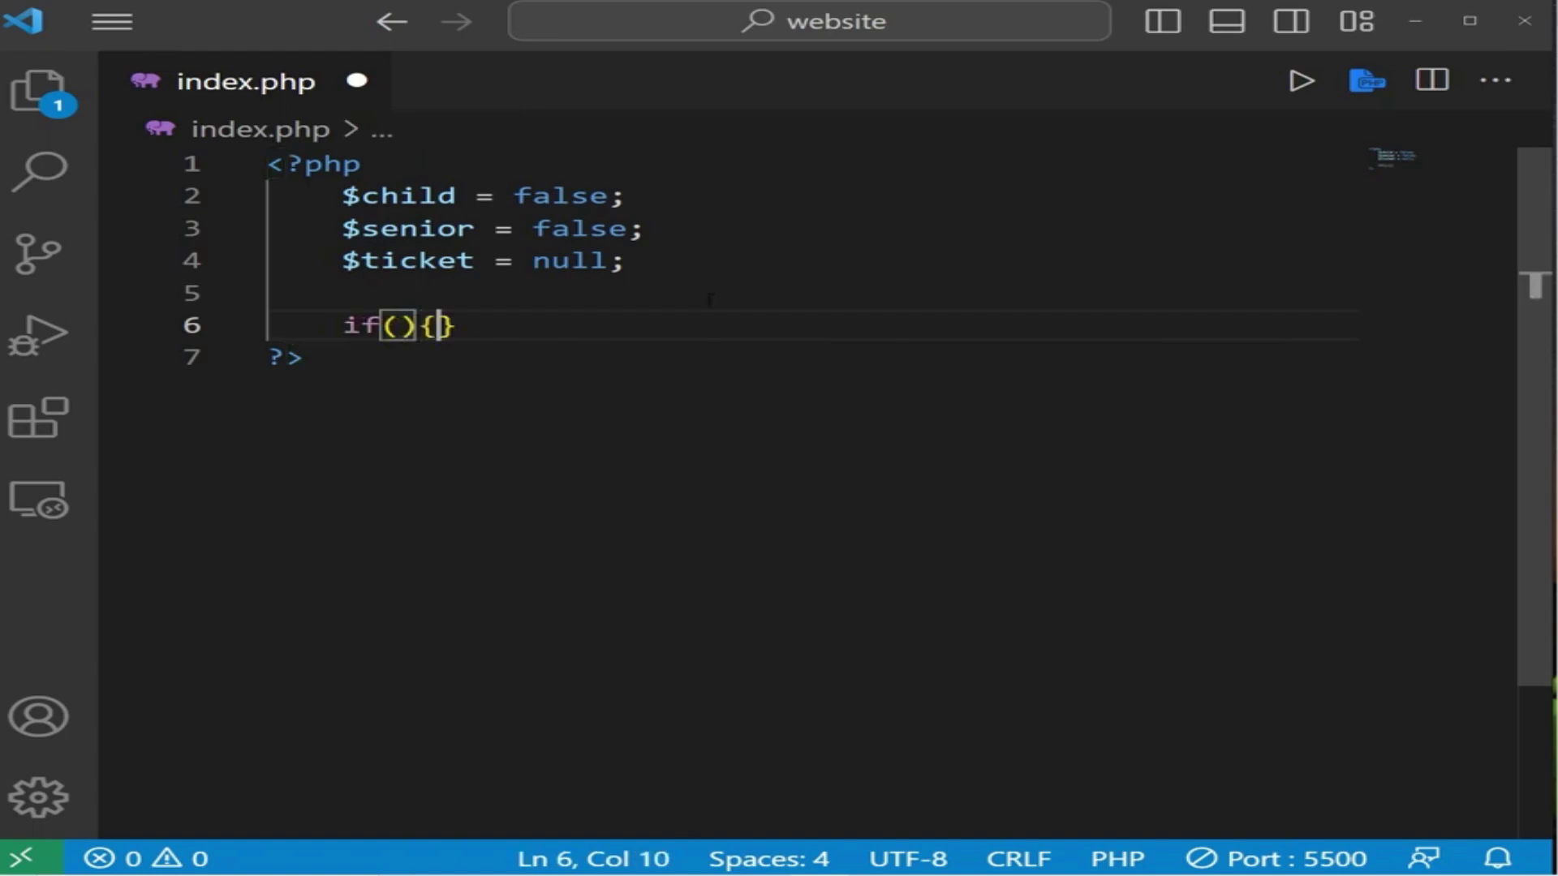
{"action": "key", "text": "Return"}
{"action": "key", "text": "Up"}
{"action": "key", "text": "Left"}
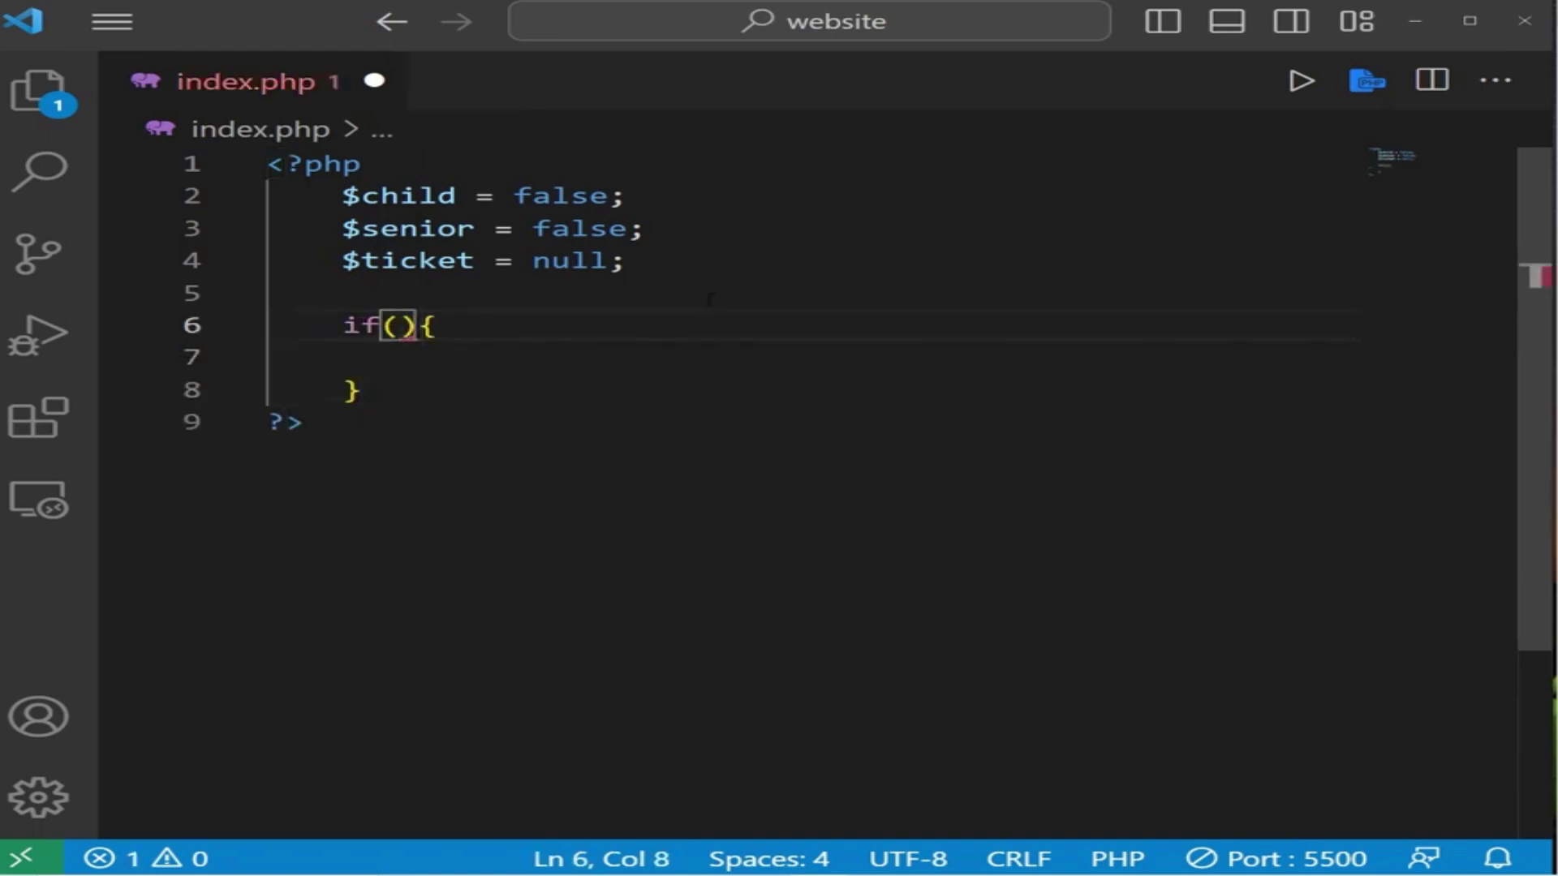
{"action": "type", "text": "$child "}
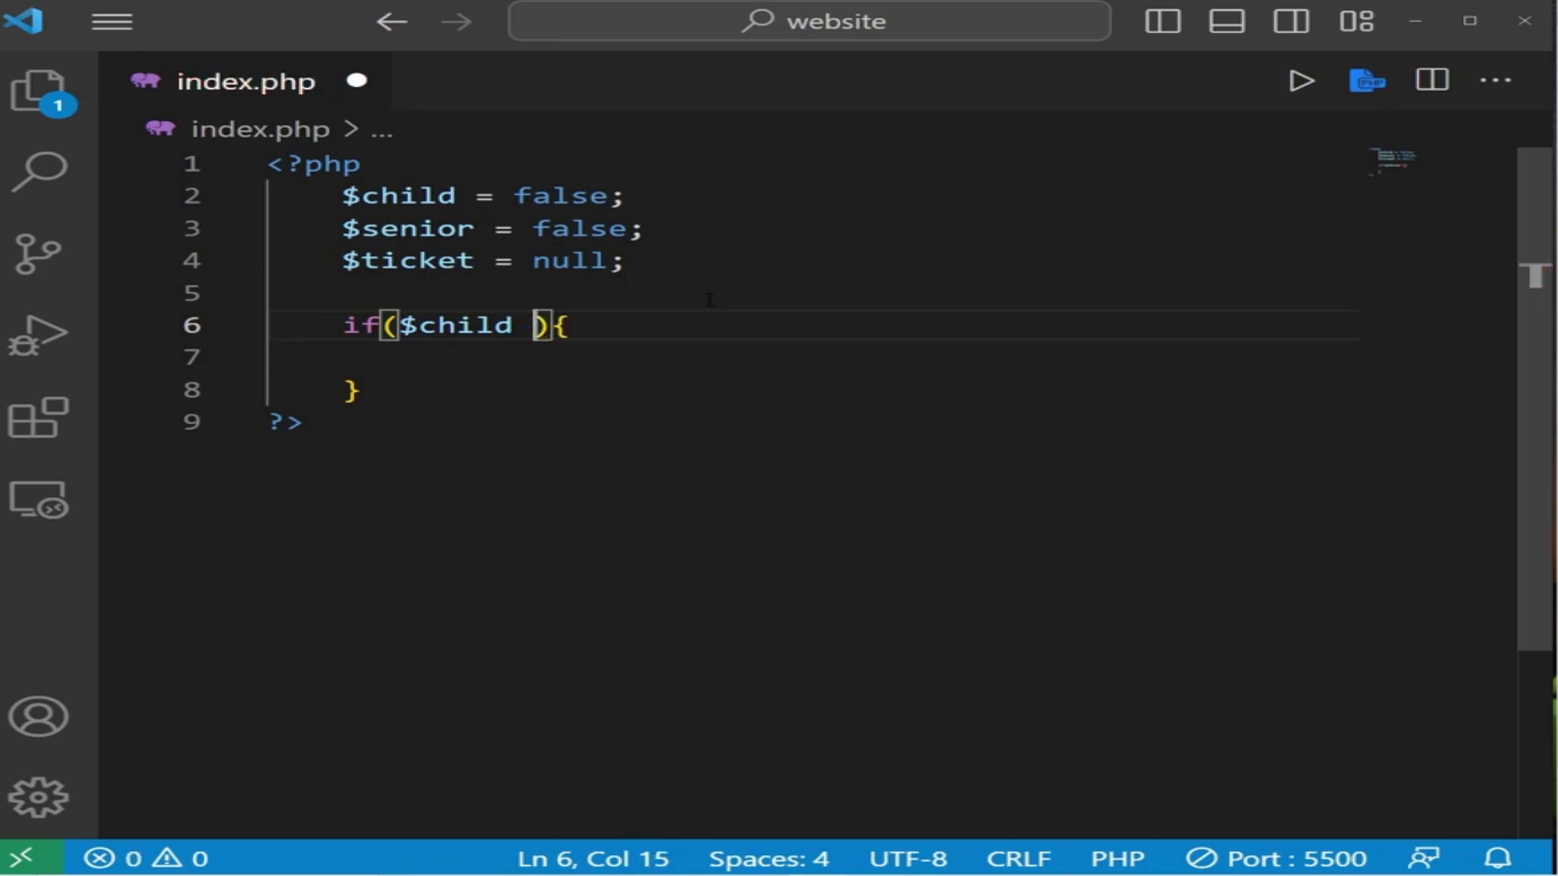
{"action": "type", "text": "|| $"}
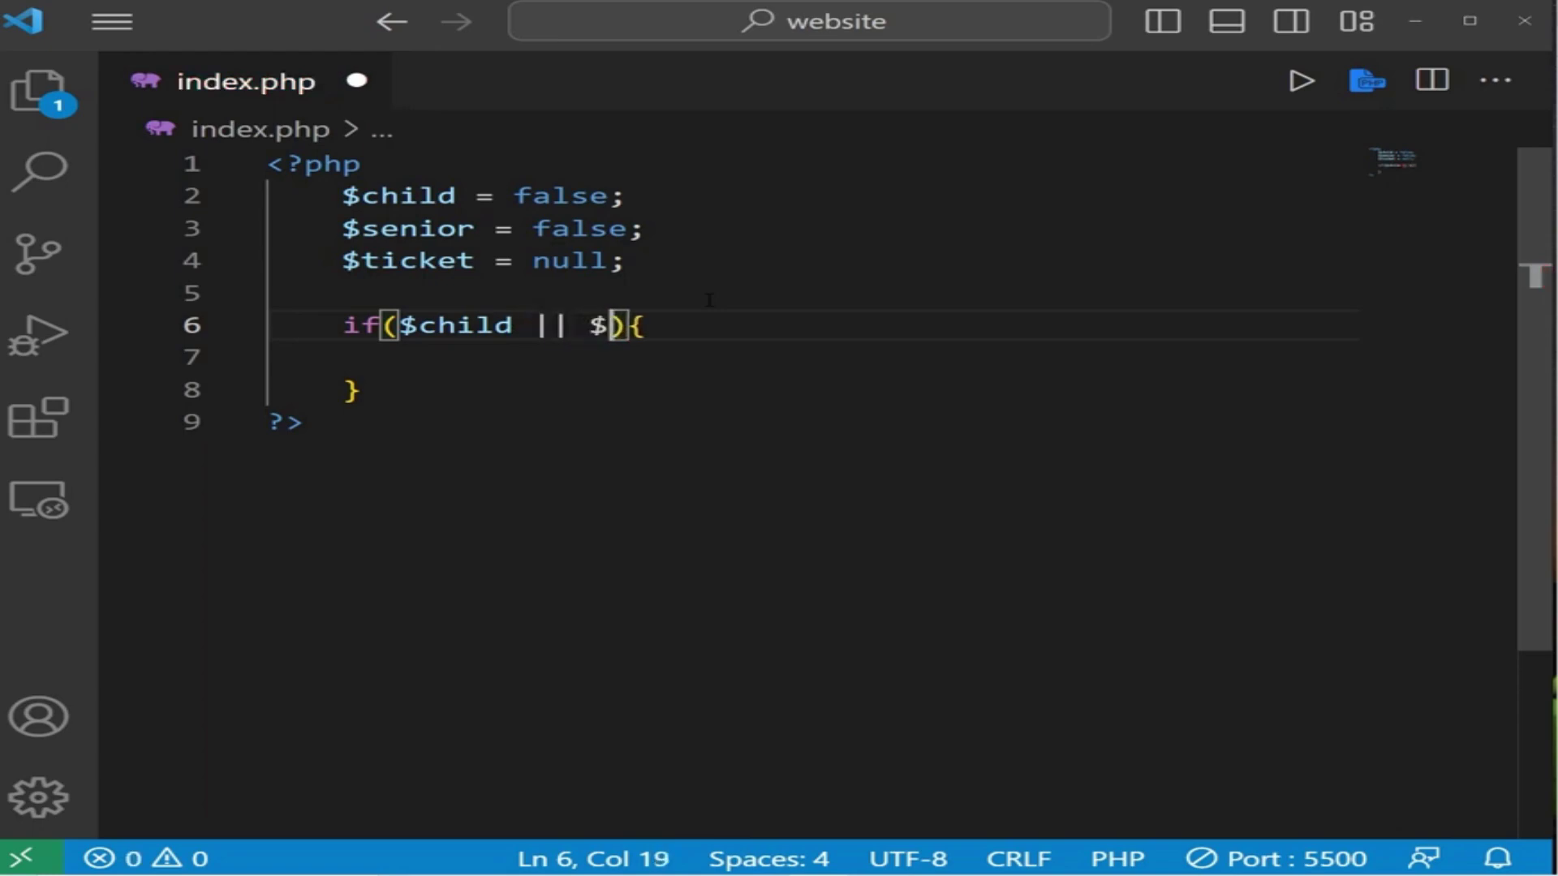
{"action": "type", "text": "senior"}
{"action": "key", "text": "Down"}
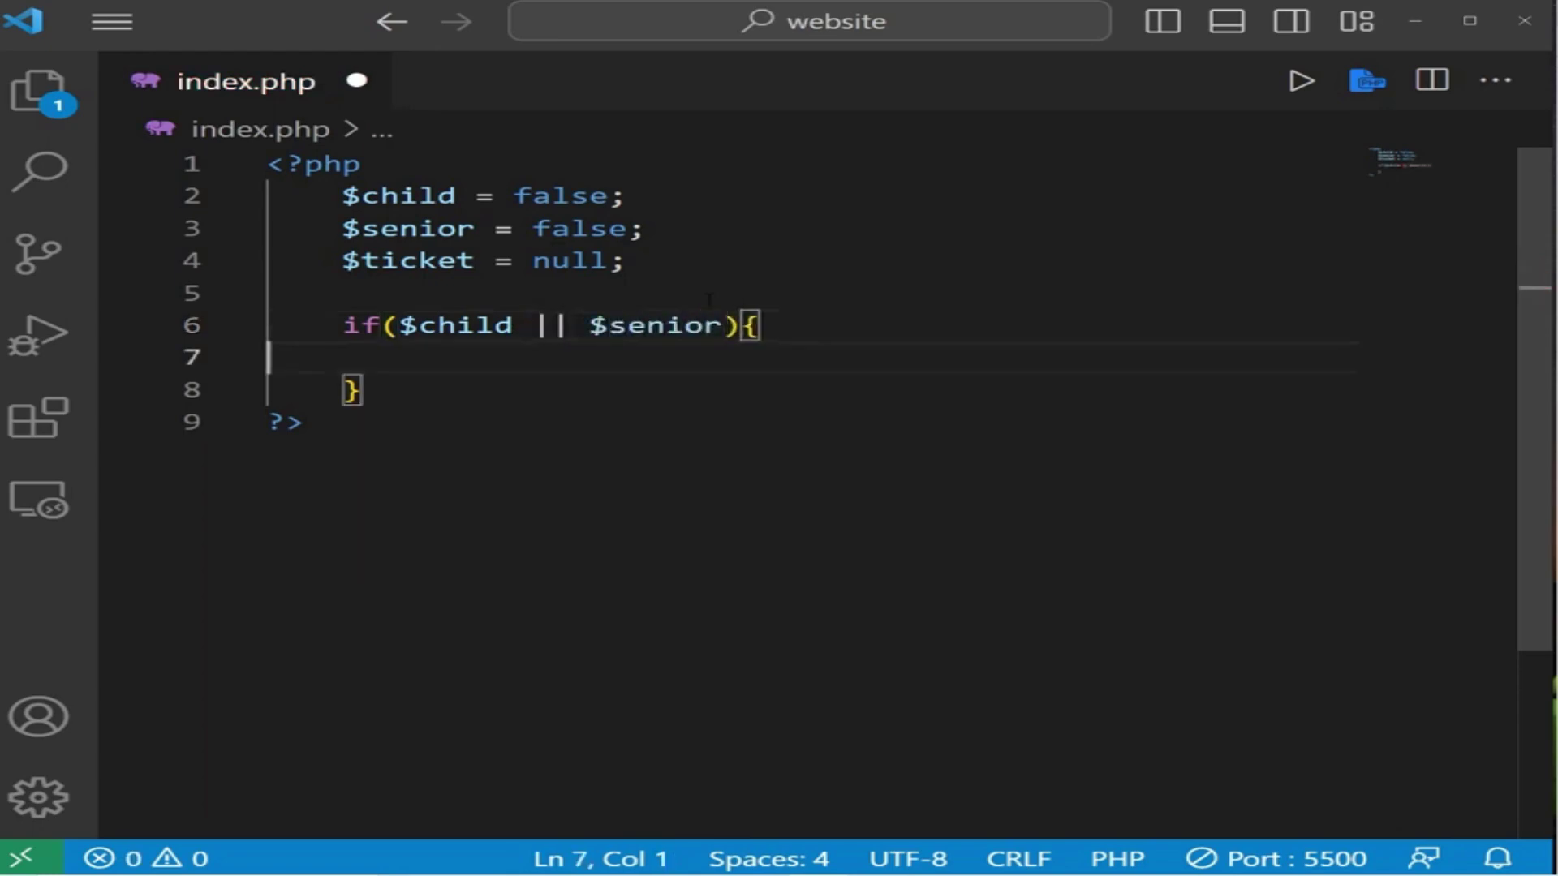
{"action": "key", "text": "Tab"}
{"action": "key", "text": "Tab"}
{"action": "type", "text": "$ticke"}
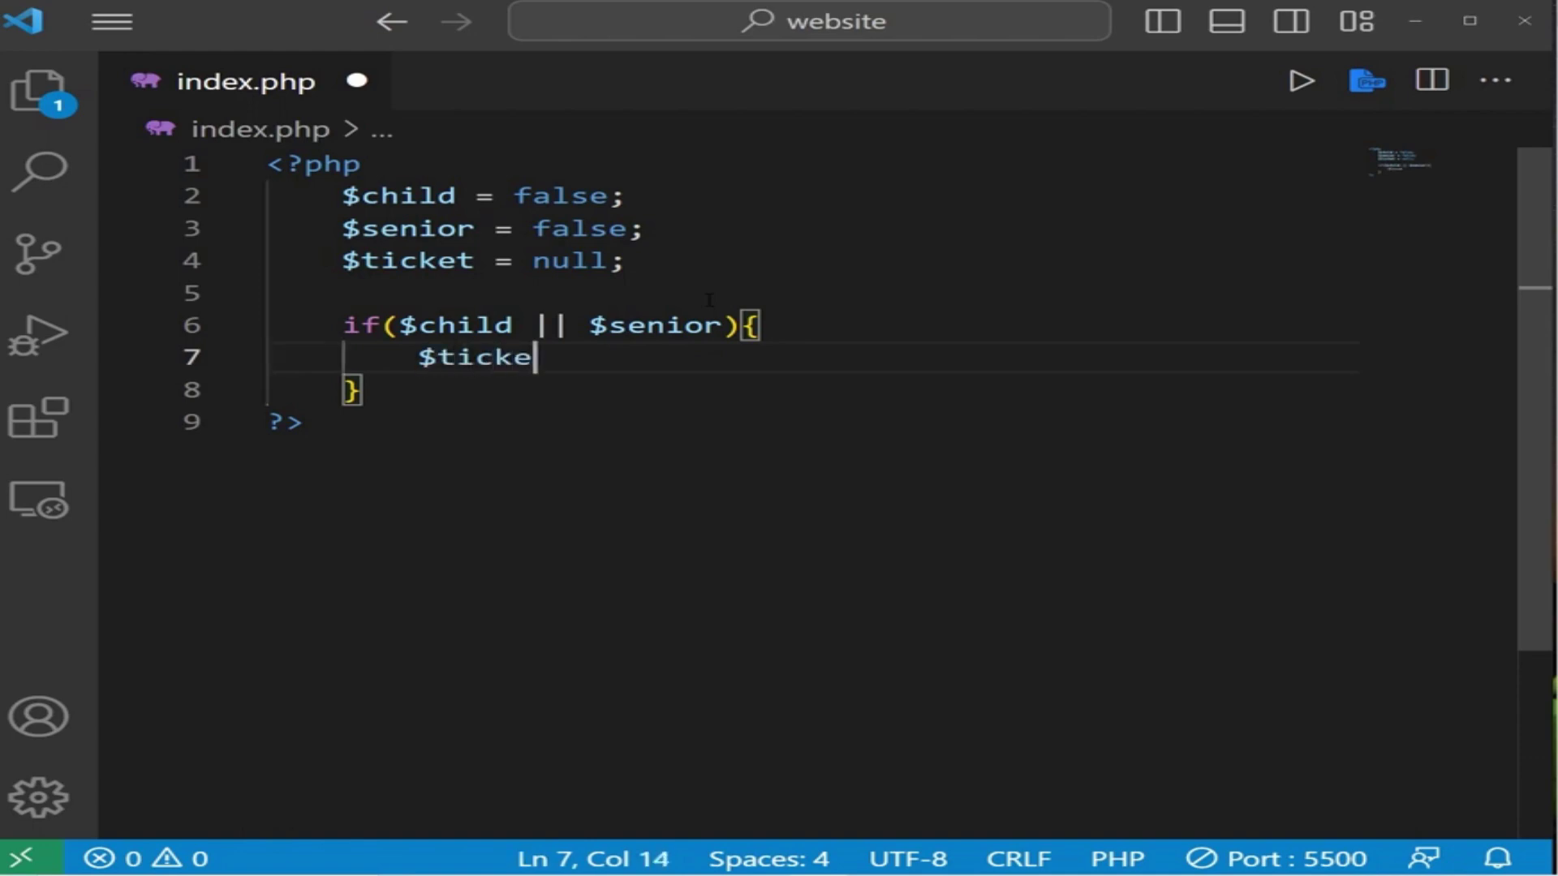
{"action": "type", "text": "t = "}
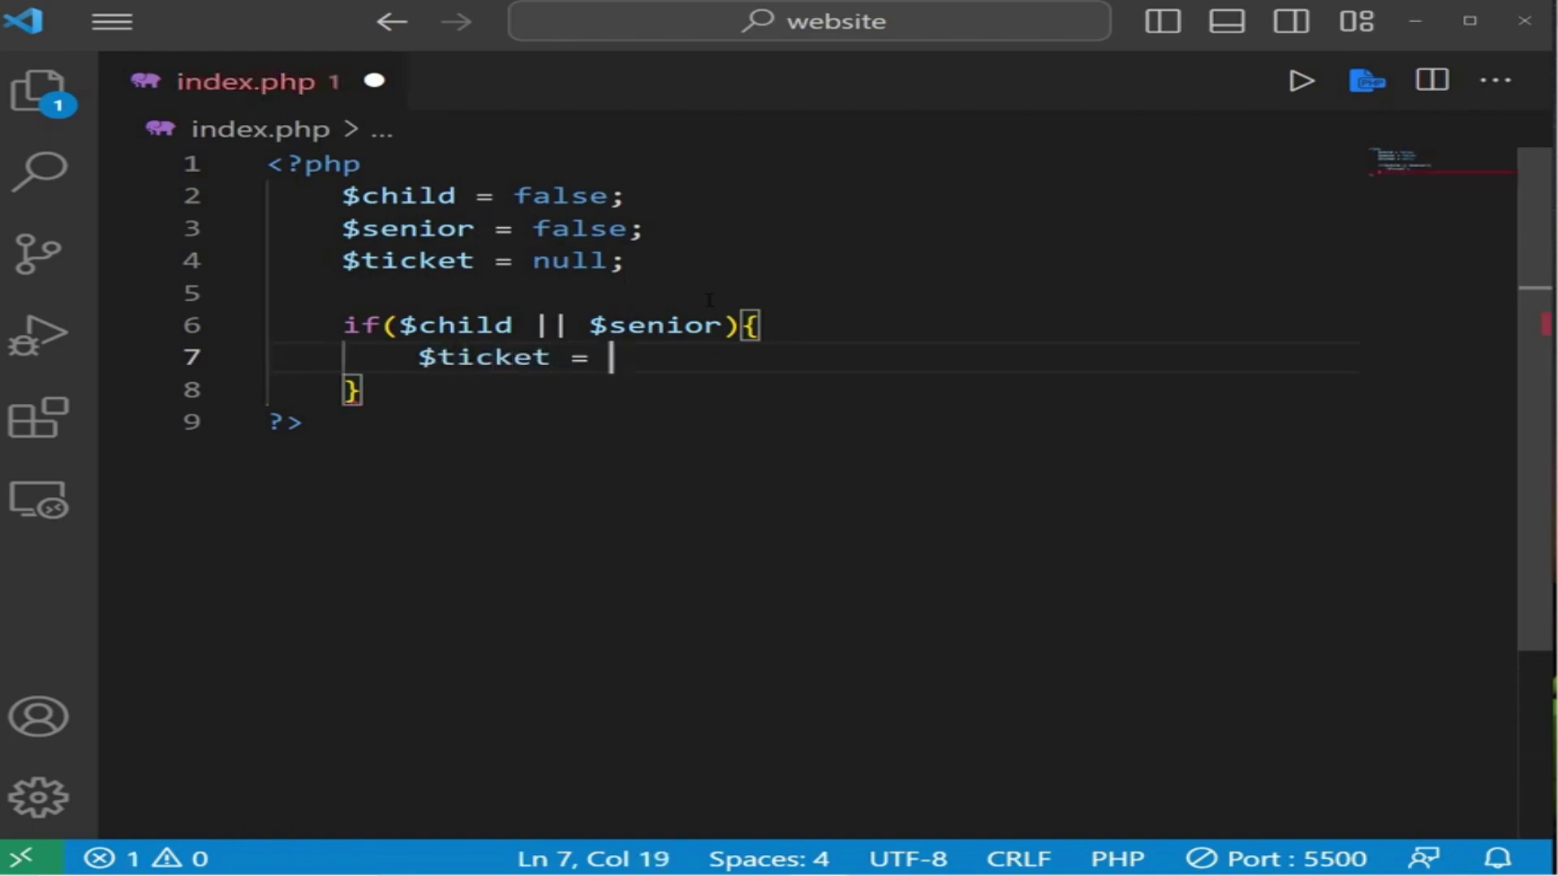
{"action": "type", "text": "10"}
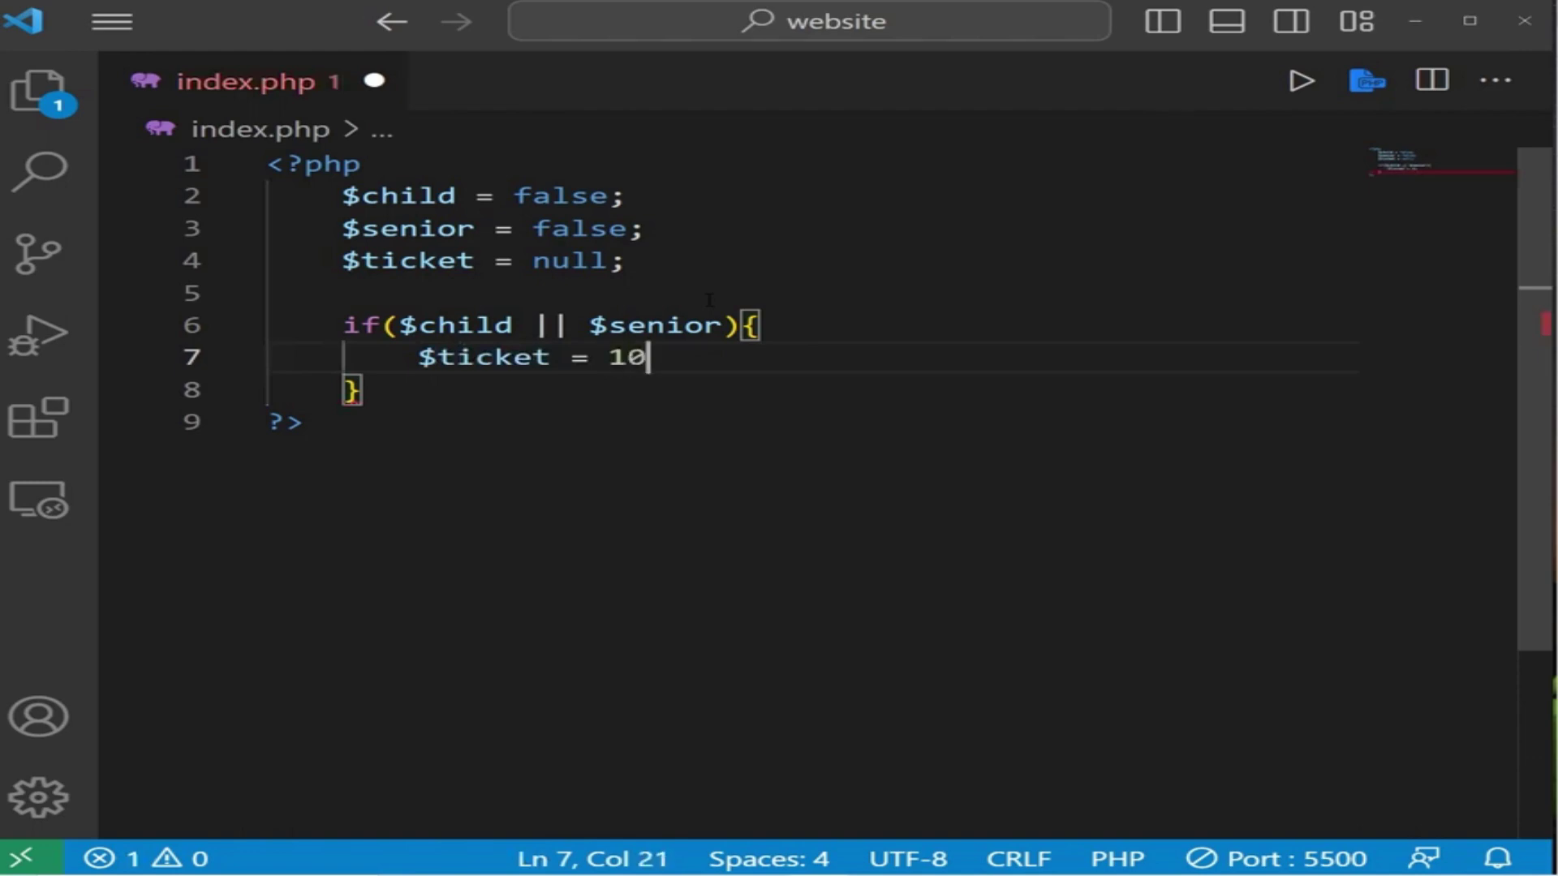
{"action": "type", "text": ";"}
{"action": "key", "text": "Down"}
- Add the else block that sets $ticket = 15
{"action": "key", "text": "Return"}
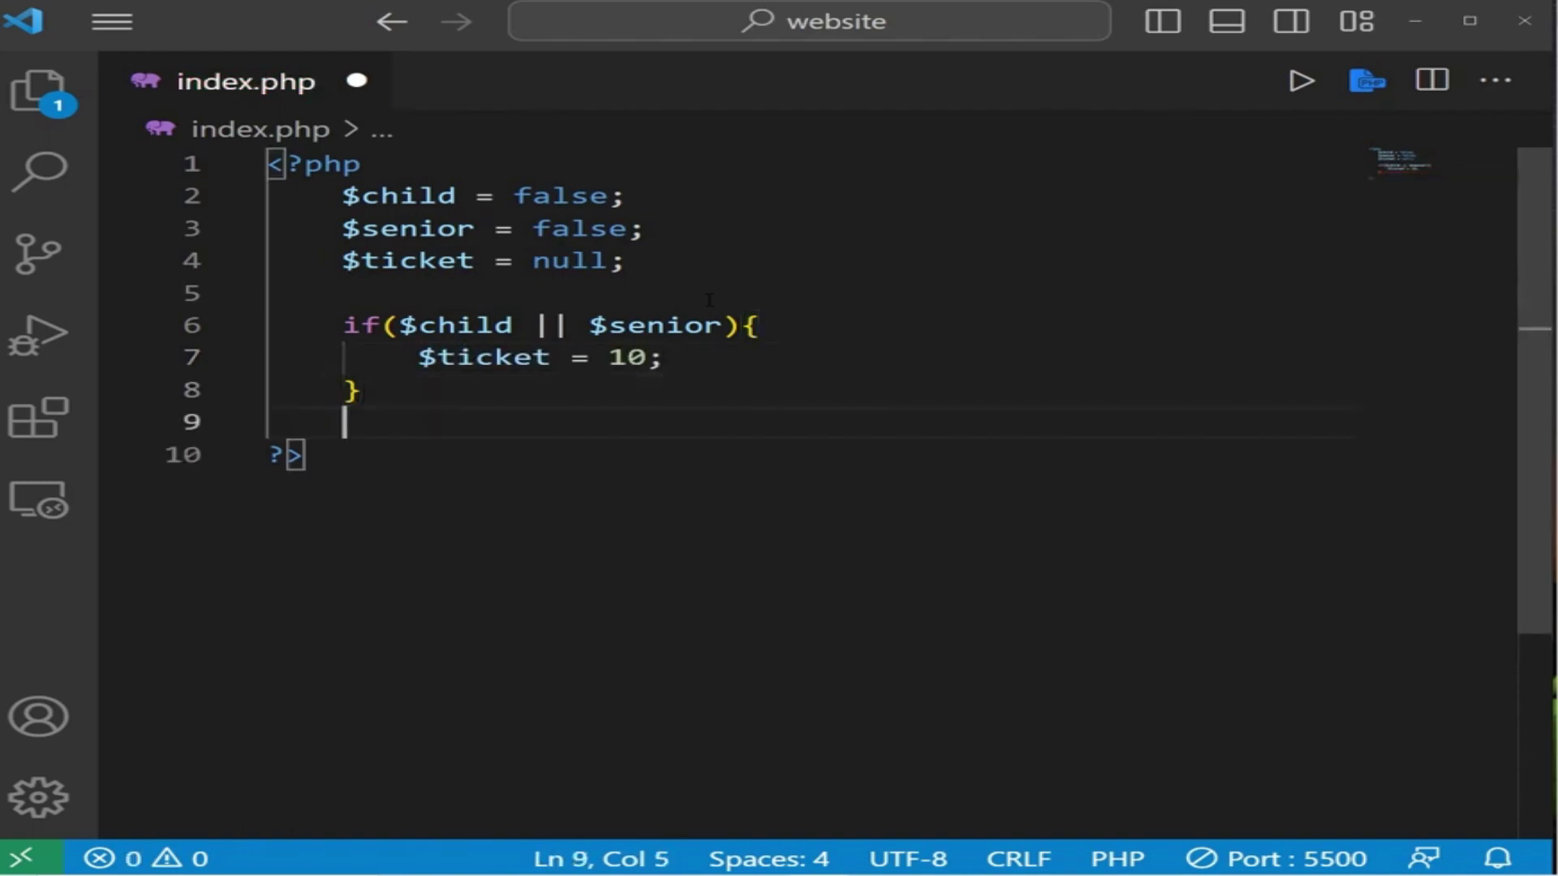
{"action": "type", "text": "else{"}
{"action": "key", "text": "Return"}
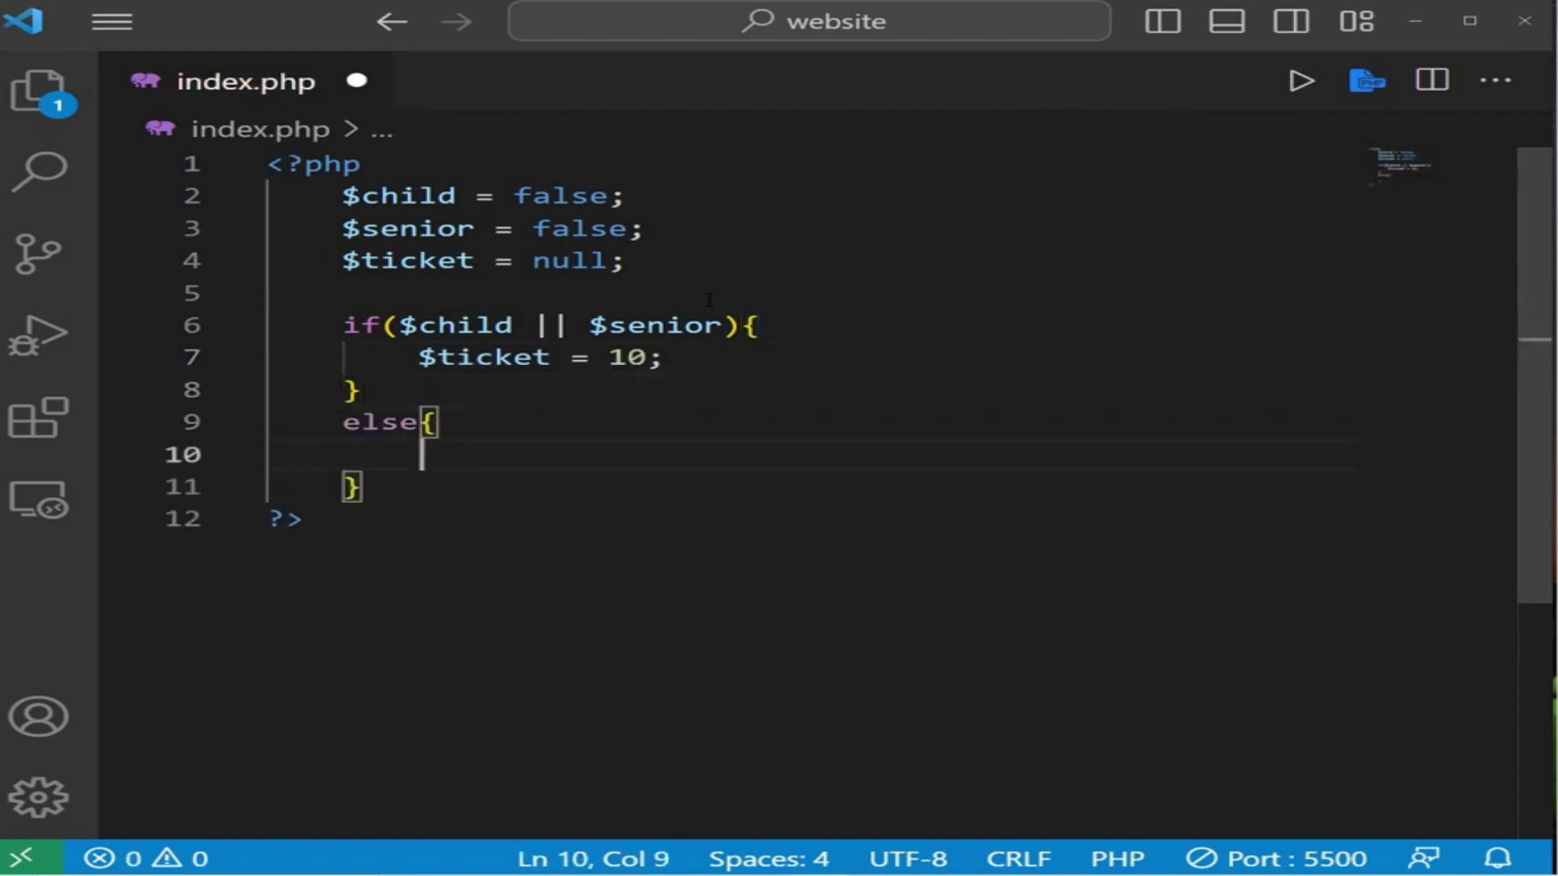
{"action": "type", "text": "$t"}
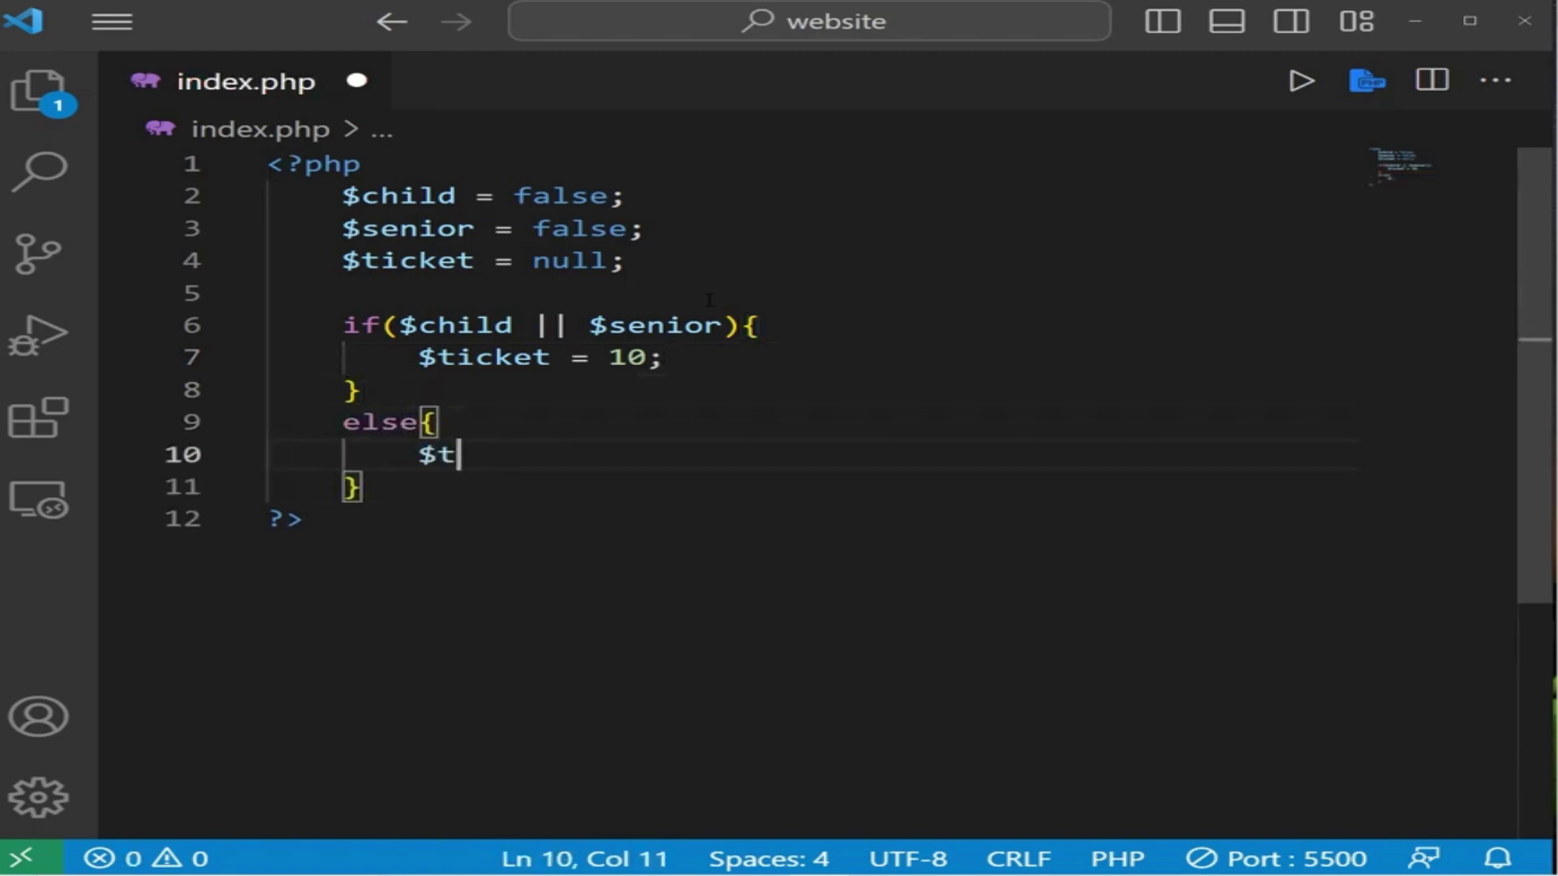
{"action": "type", "text": "icket"}
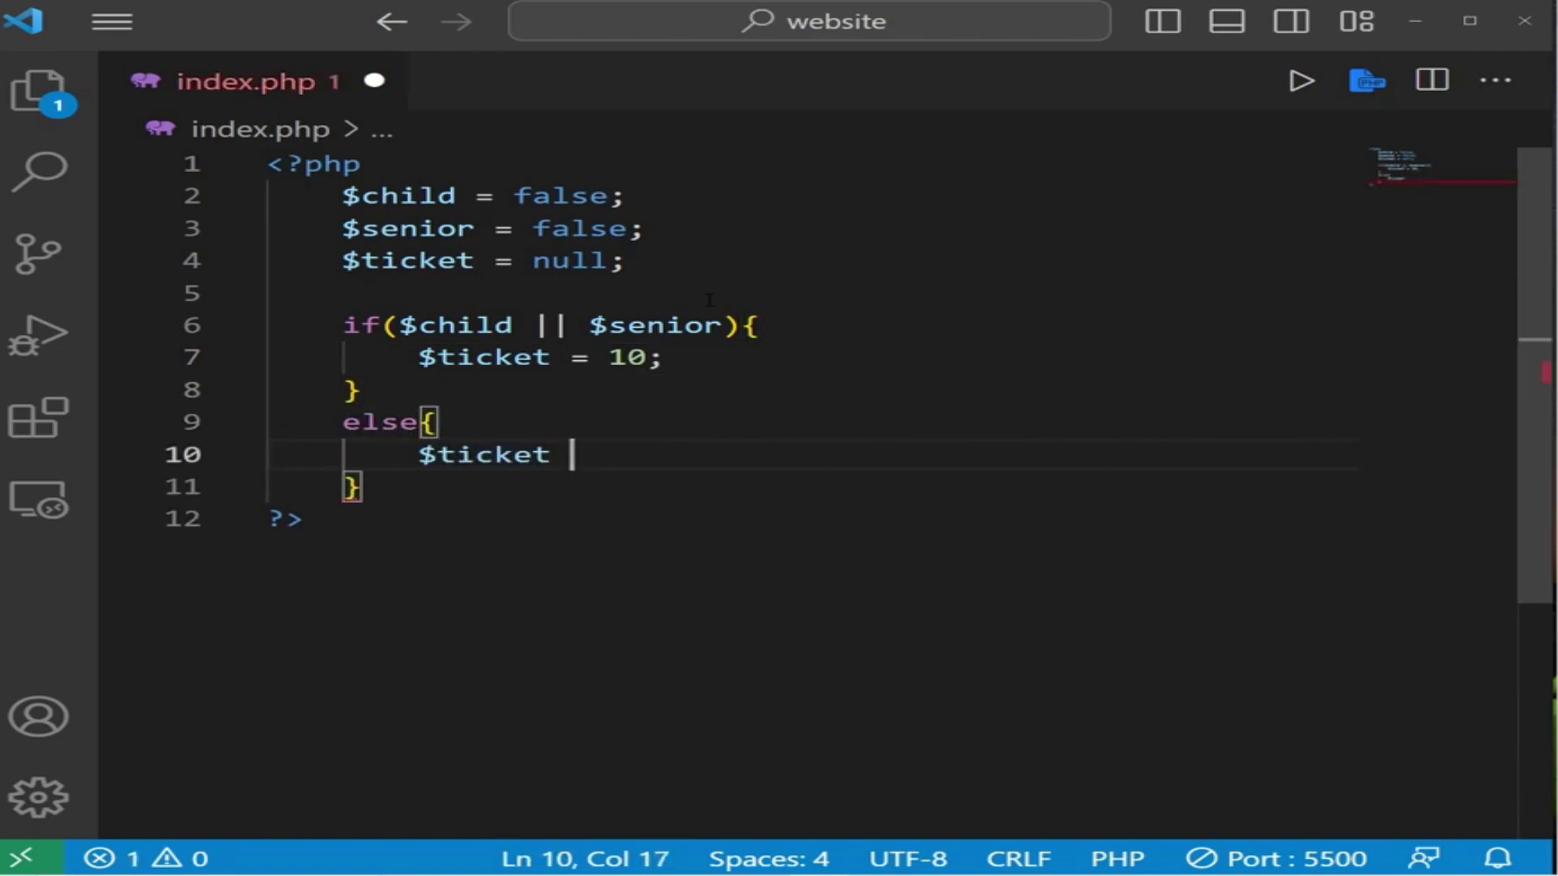
{"action": "type", "text": " = 15"}
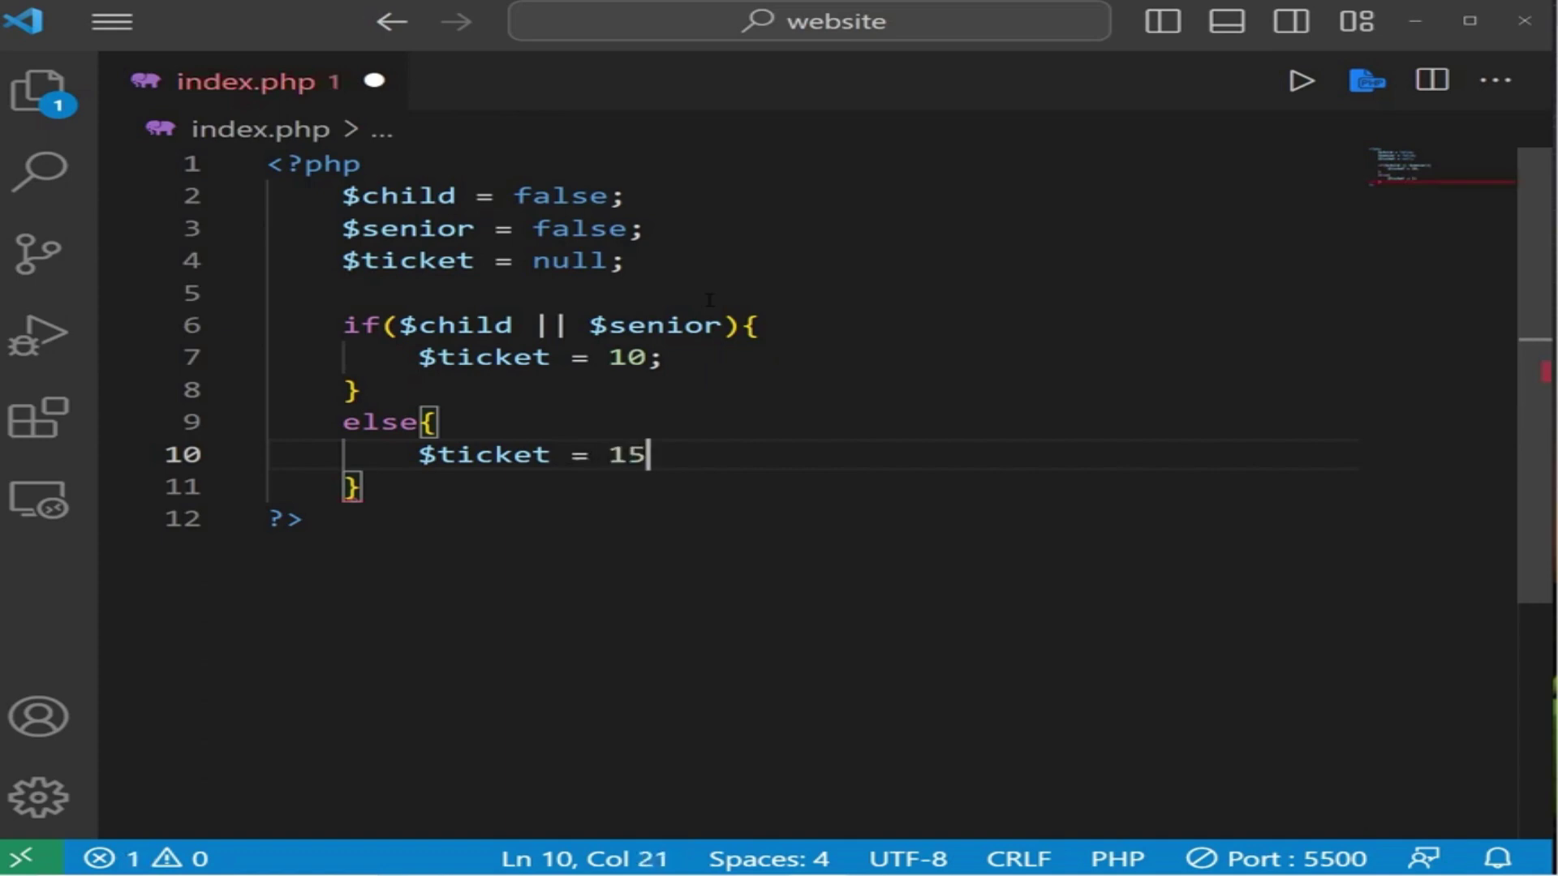
{"action": "type", "text": ";"}
{"action": "key", "text": "Down"}
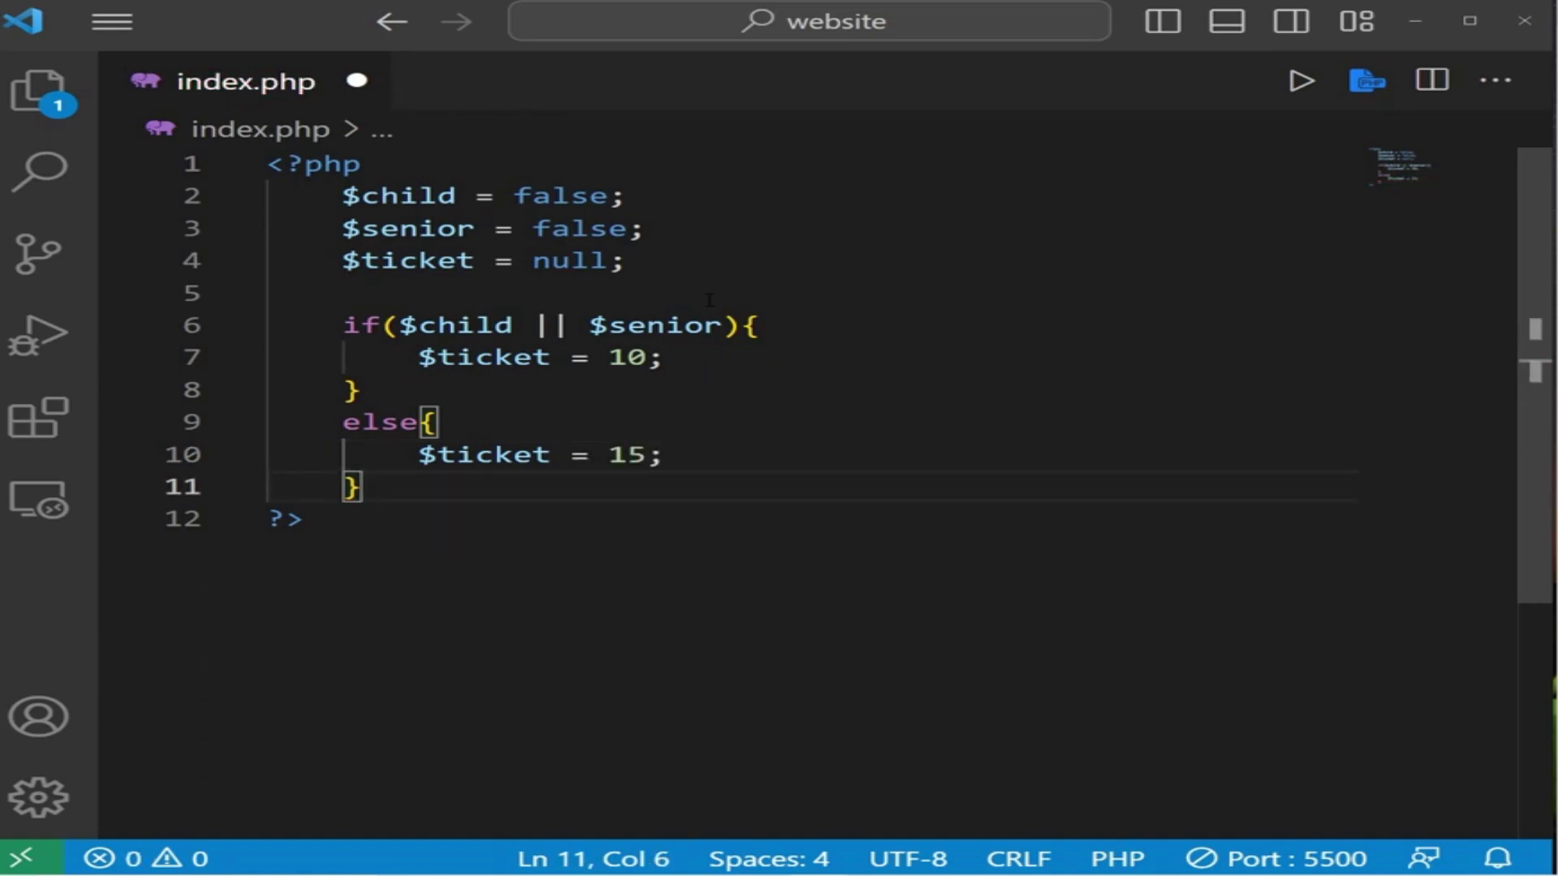
- Add echo"The ticket price is \${$ticket}"; below the if/else block
{"action": "key", "text": "Return"}
{"action": "key", "text": "Return"}
{"action": "type", "text": "ec"}
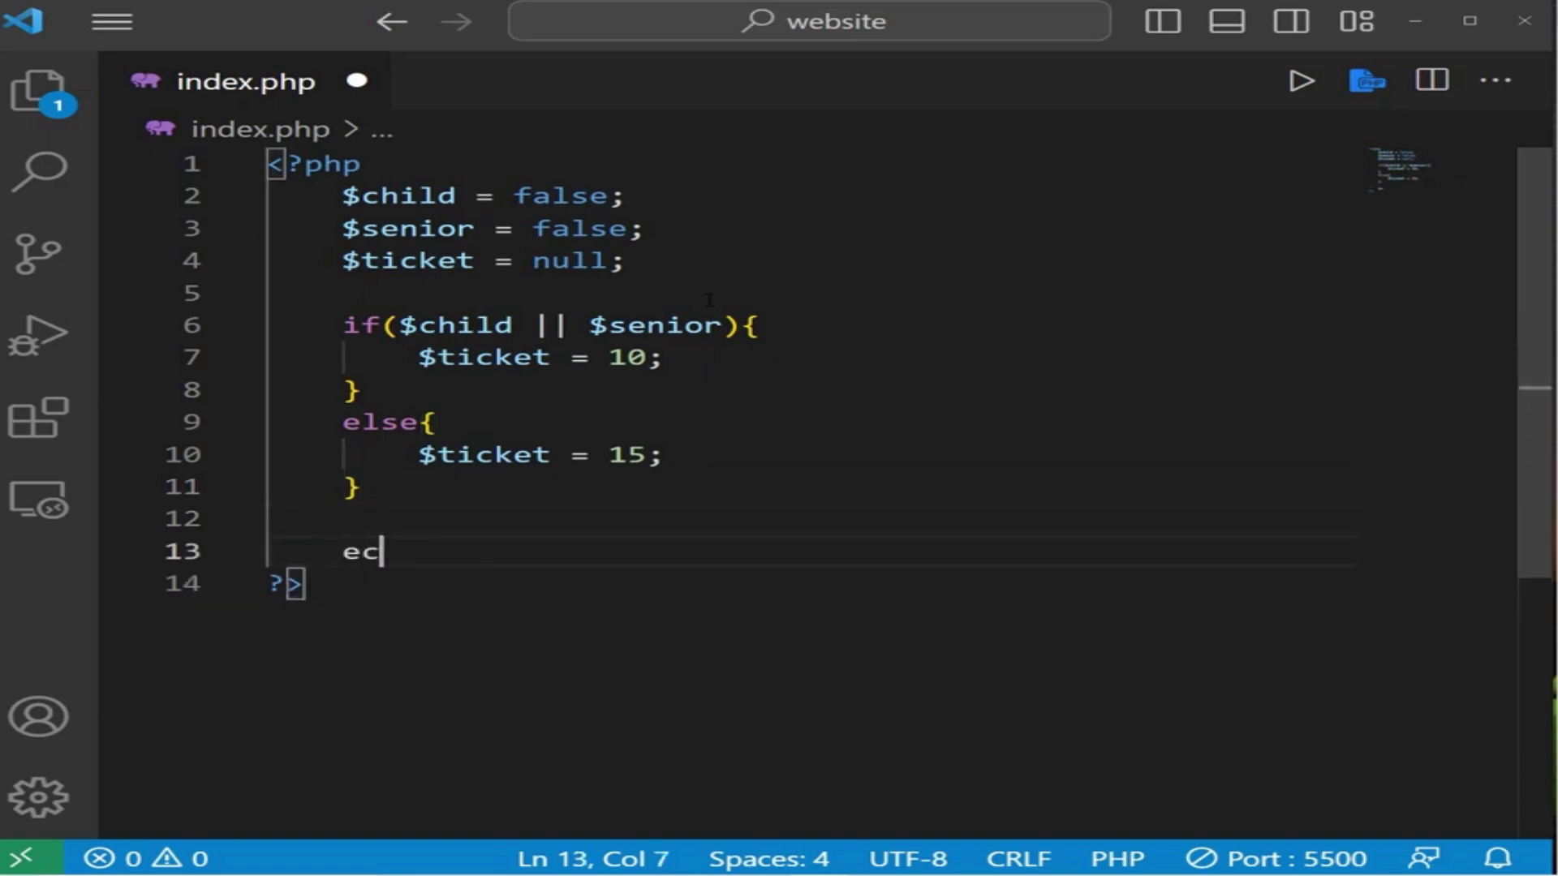
{"action": "type", "text": "ho \"\";"}
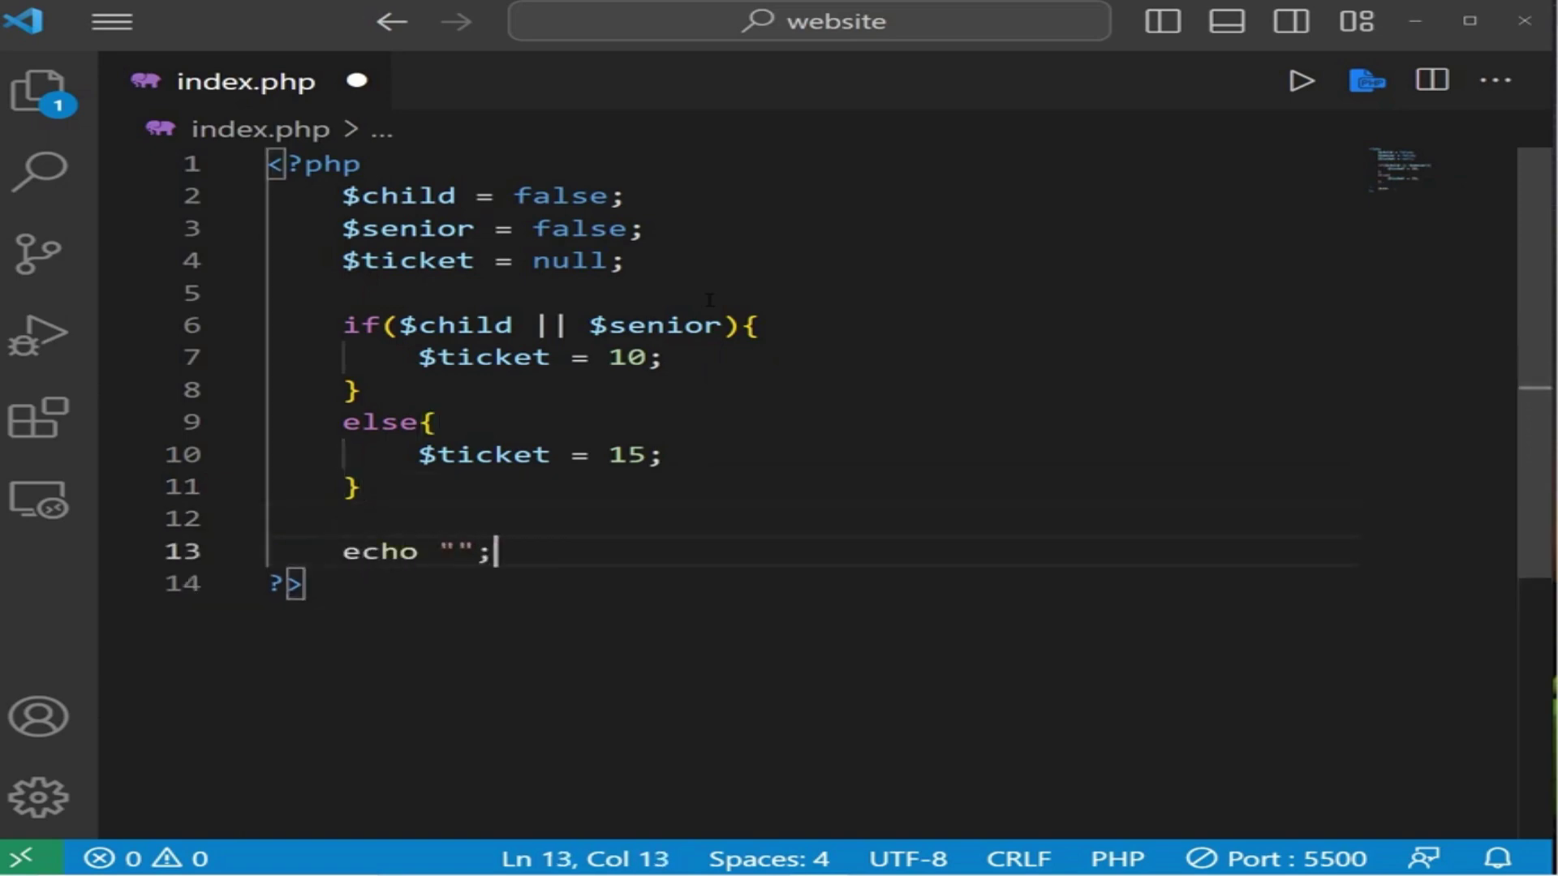
{"action": "key", "text": "Left"}
{"action": "key", "text": "Left"}
{"action": "key", "text": "Left"}
{"action": "key", "text": "BackSpace"}
{"action": "key", "text": "Right"}
{"action": "type", "text": "The ticket "}
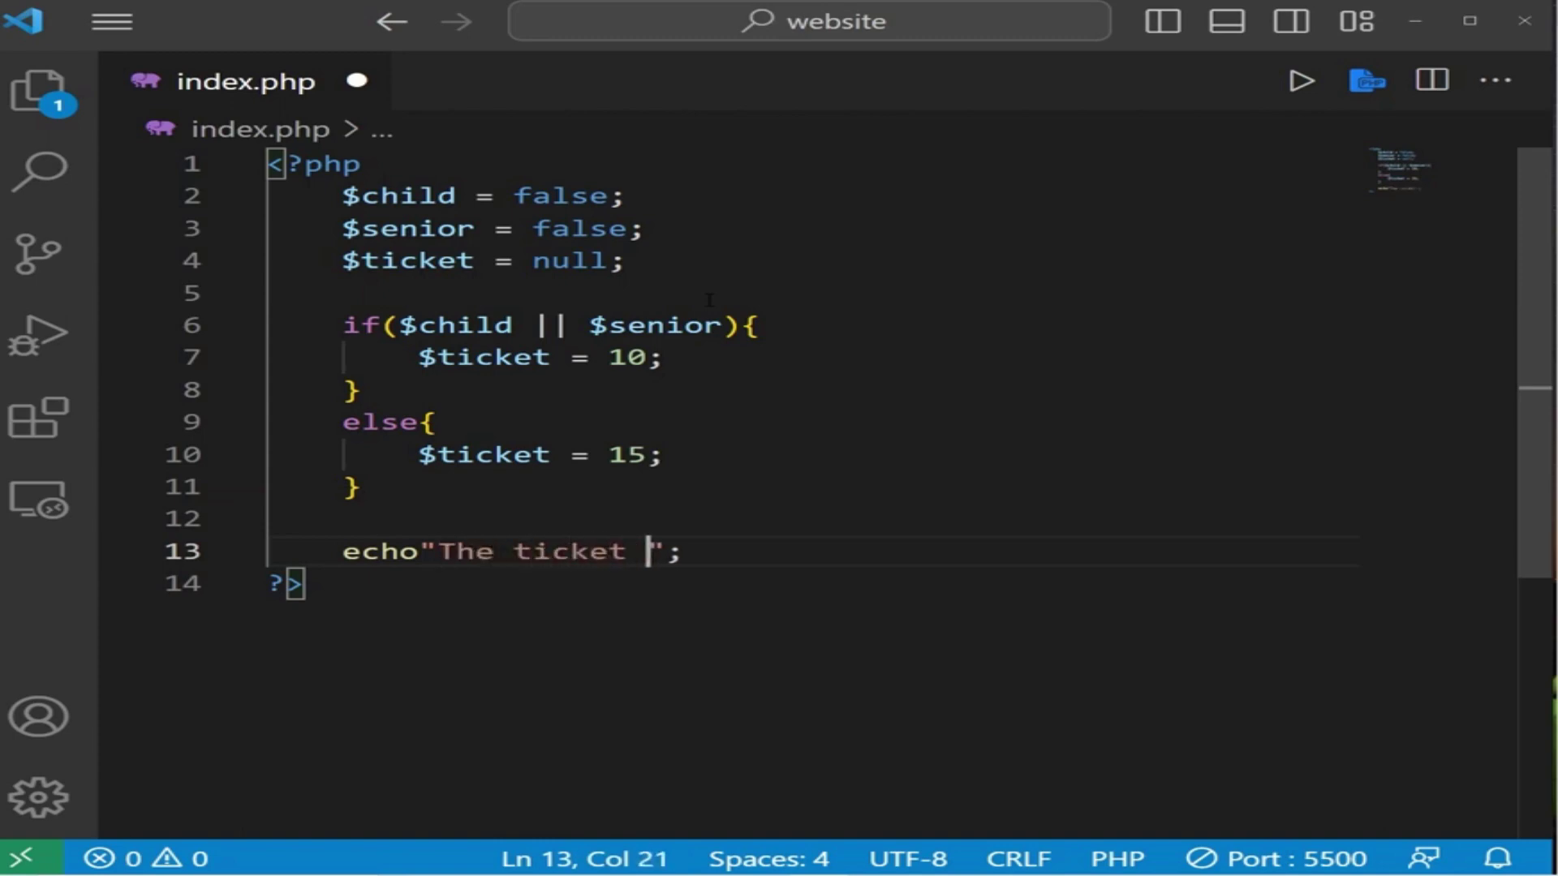
{"action": "type", "text": "price is "}
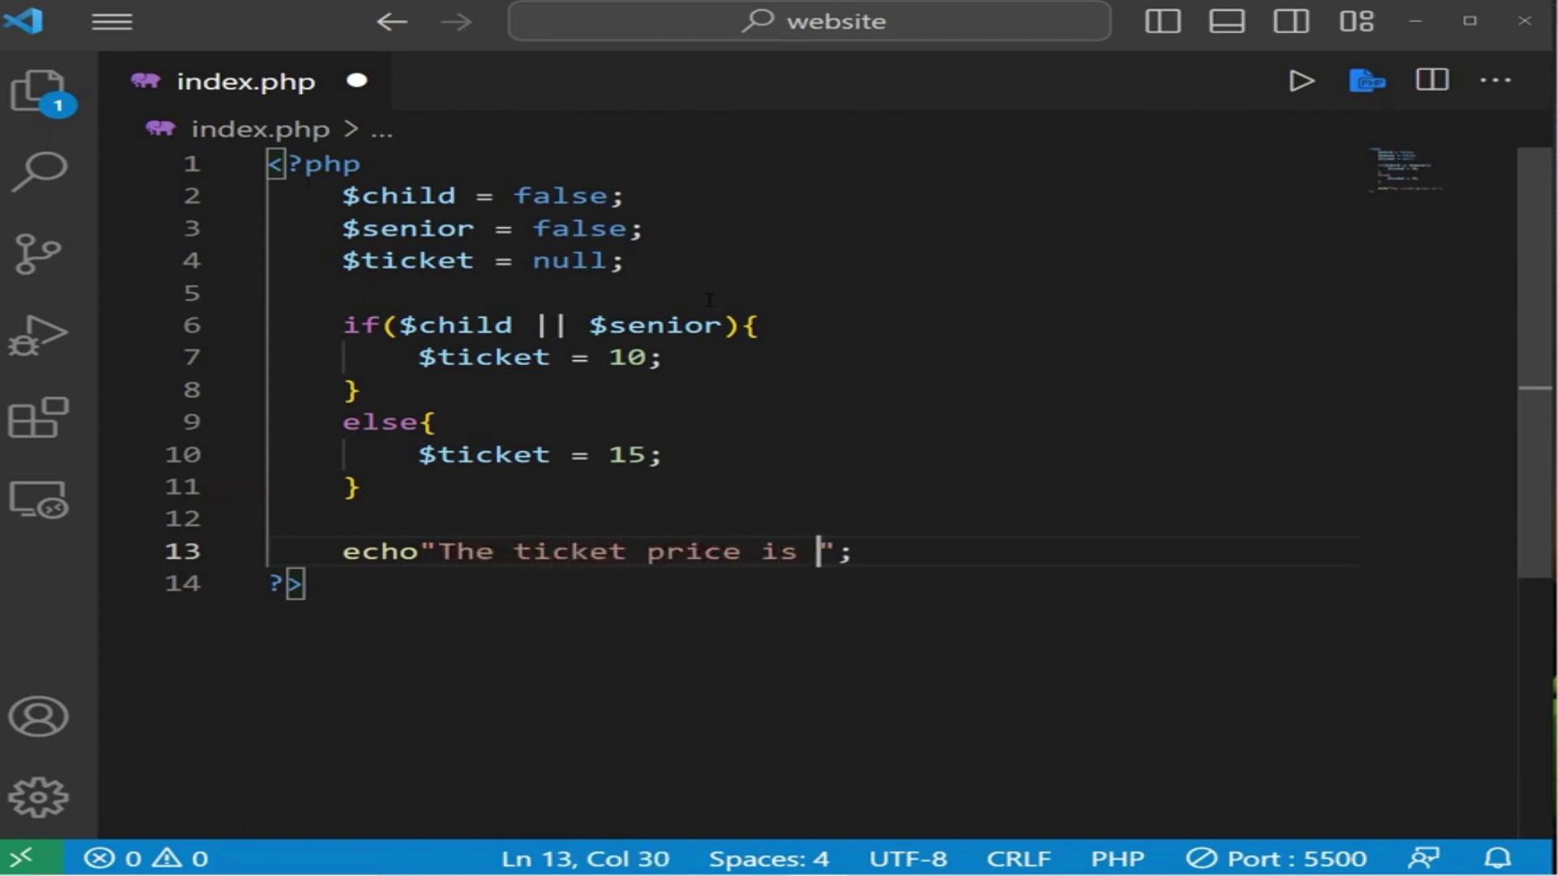
{"action": "type", "text": "{}"}
{"action": "key", "text": "Left"}
{"action": "type", "text": "$"}
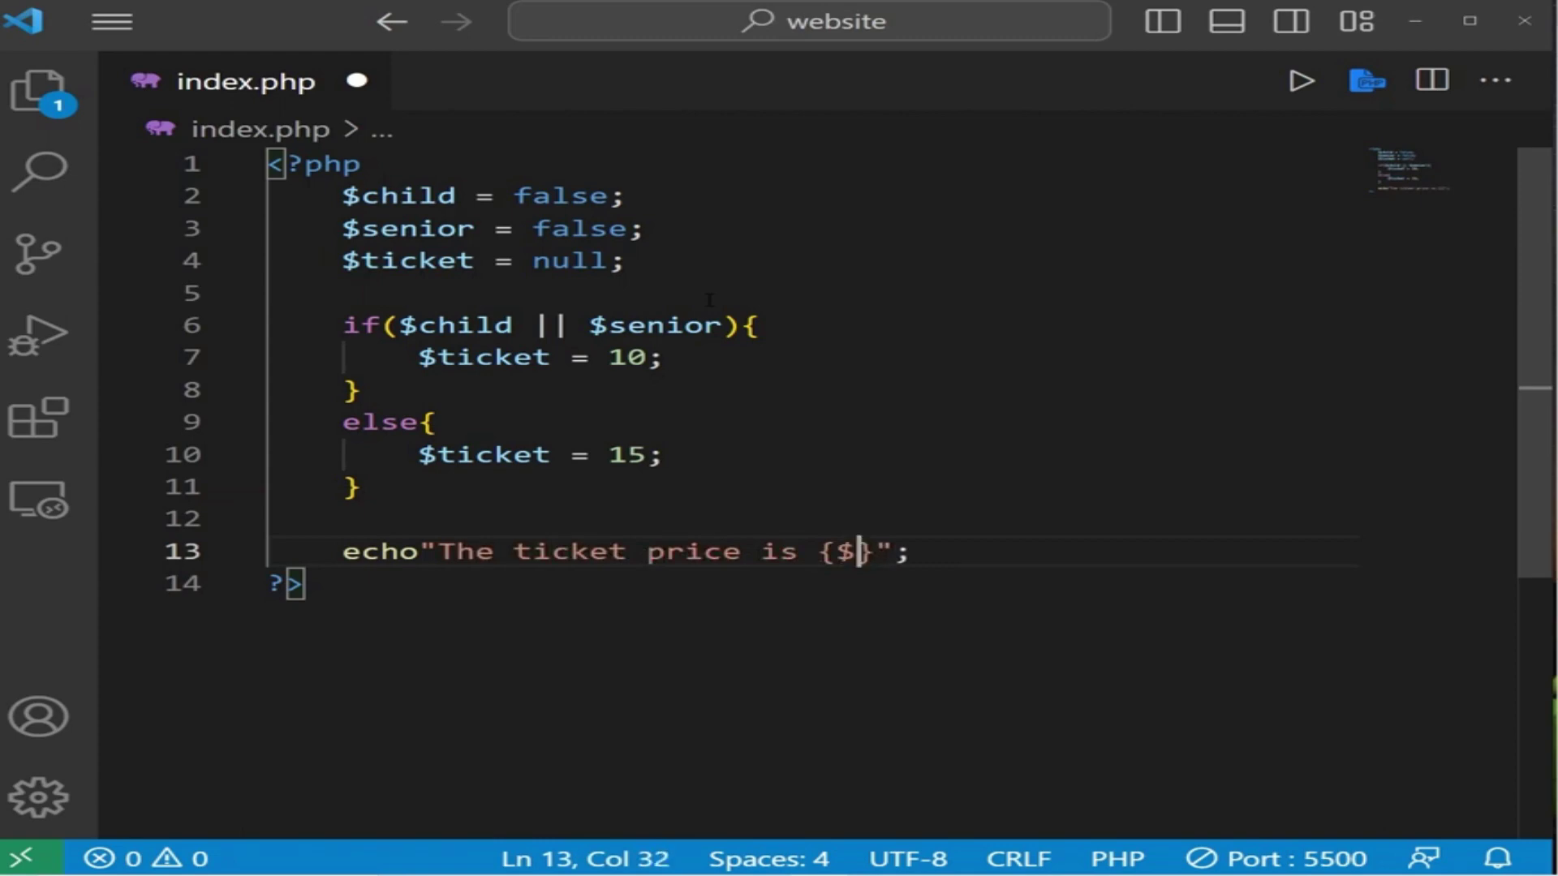
{"action": "type", "text": "ticket"}
{"action": "key", "text": "Left"}
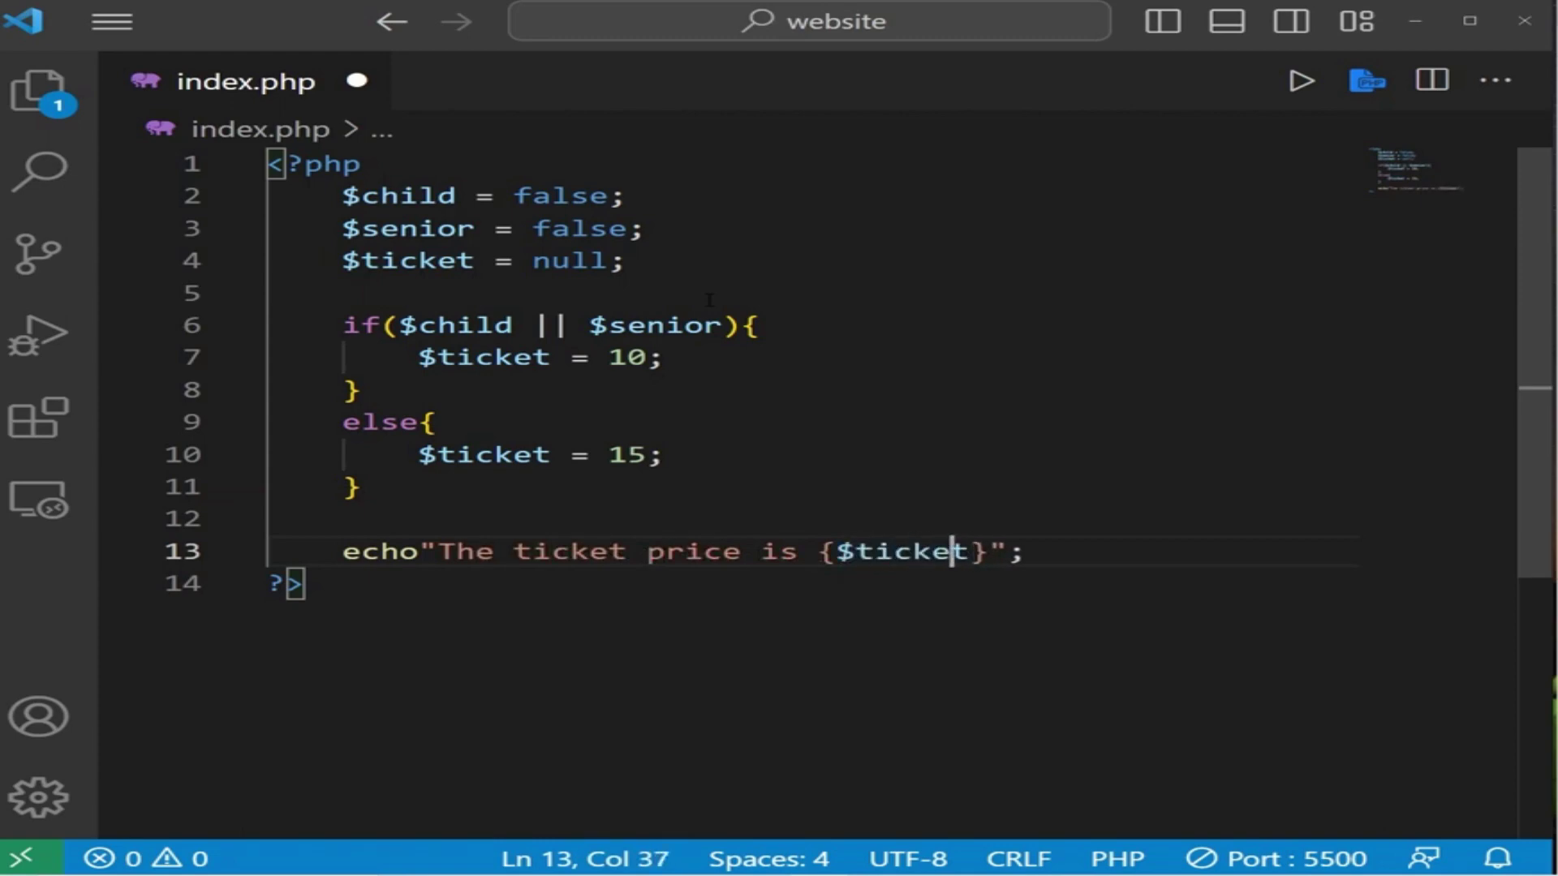
{"action": "key", "text": "Left"}
{"action": "key", "text": "Left"}
{"action": "key", "text": "Left"}
{"action": "key", "text": "Left"}
{"action": "key", "text": "Left"}
{"action": "key", "text": "Left"}
{"action": "key", "text": "Left"}
{"action": "type", "text": "\\$"}
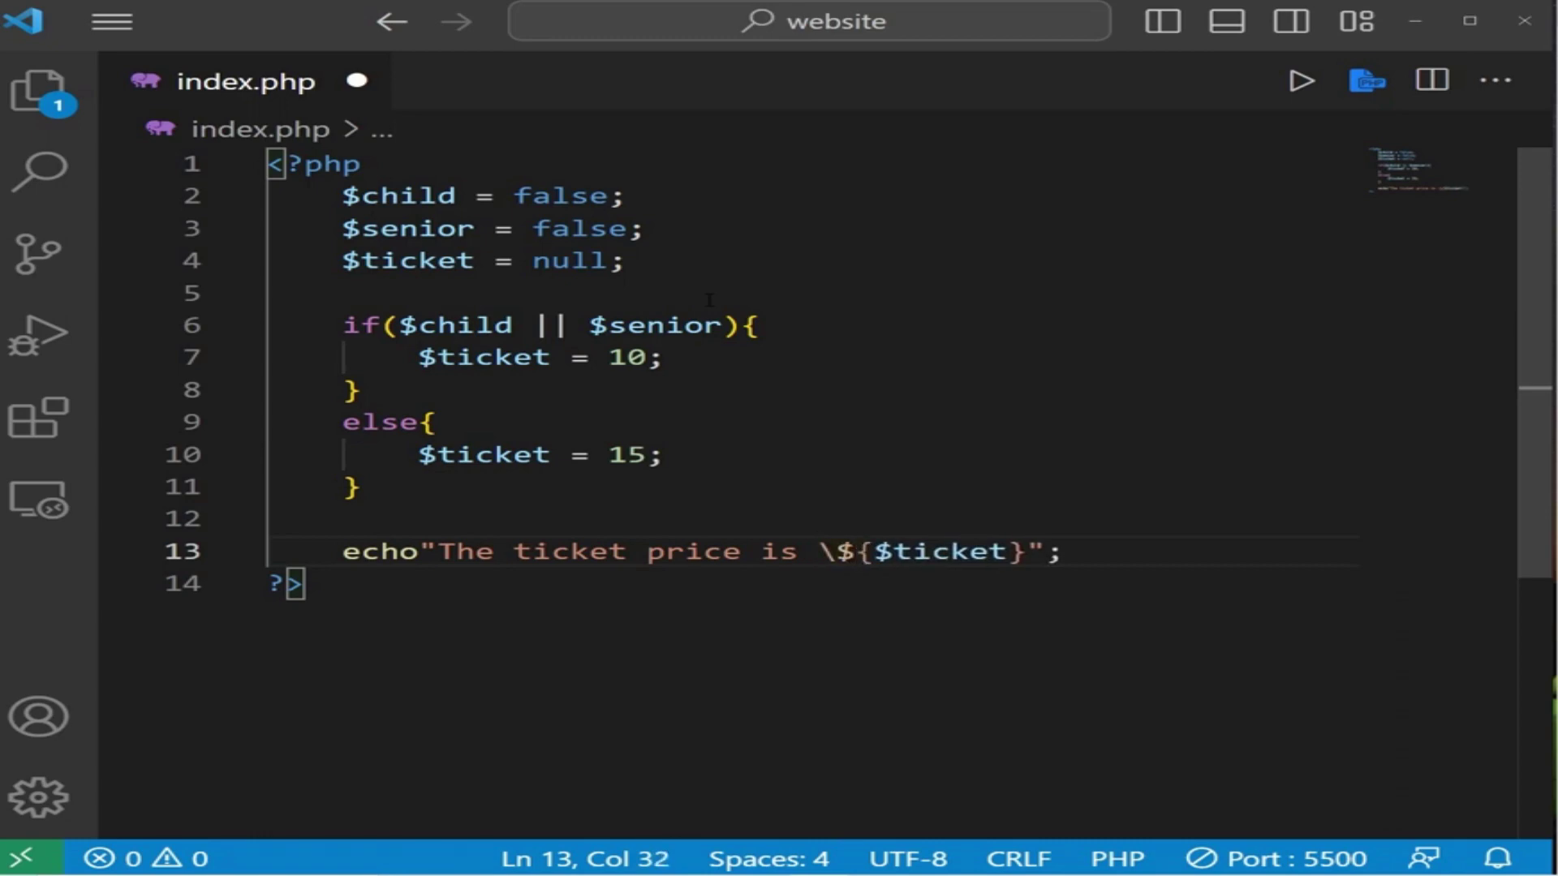
- Select the false values of $child and $senior, then save the file
{"action": "left_click", "coordinate": [564, 195]}
{"action": "double_click", "coordinate": [561, 195]}
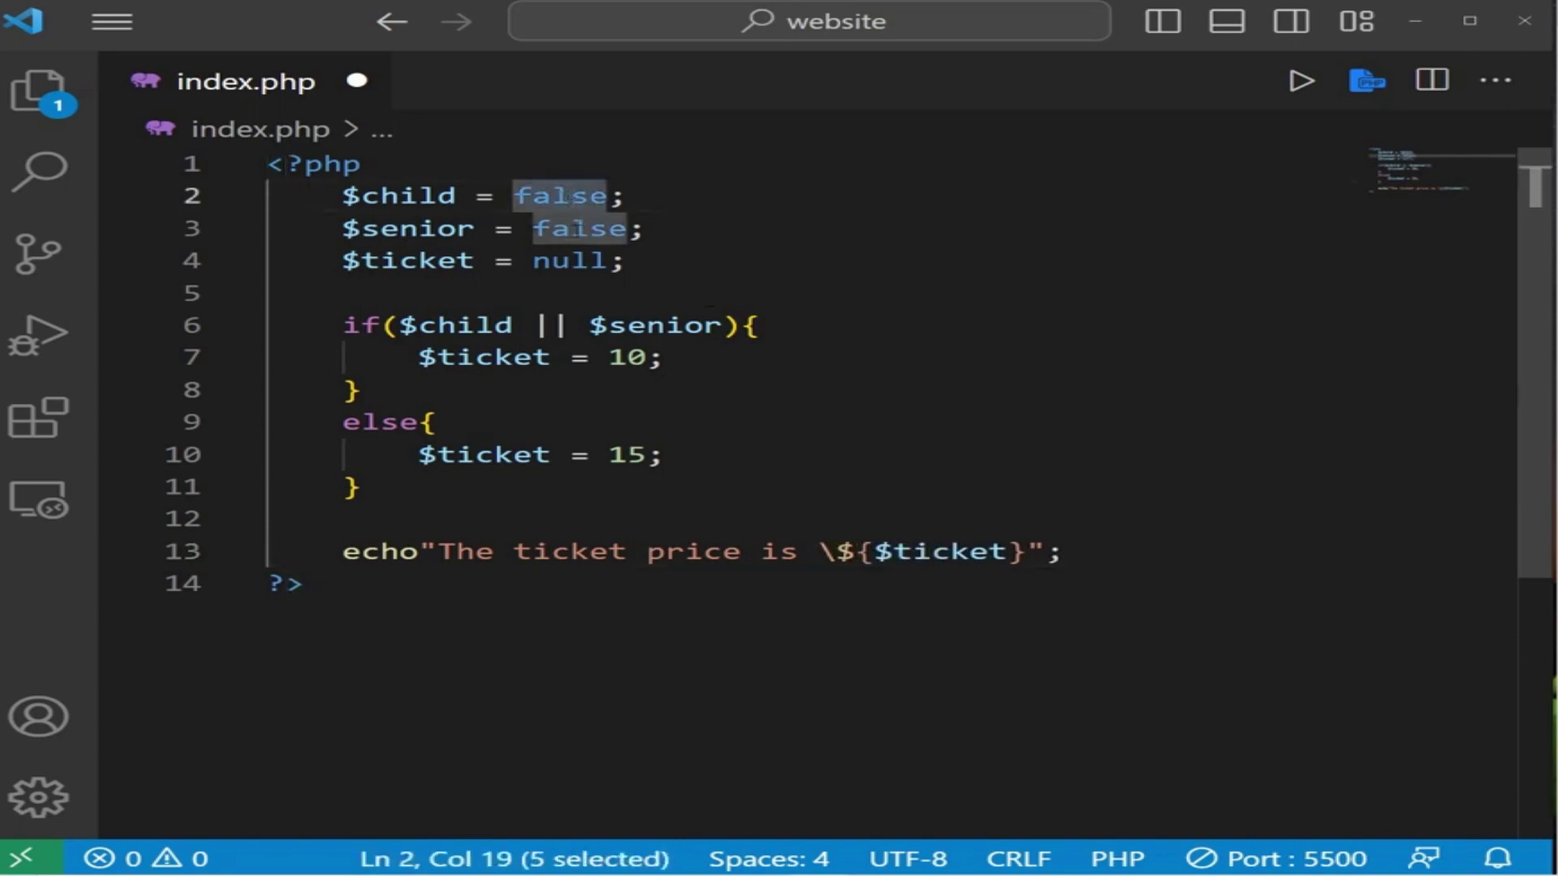
{"action": "double_click", "coordinate": [580, 228]}
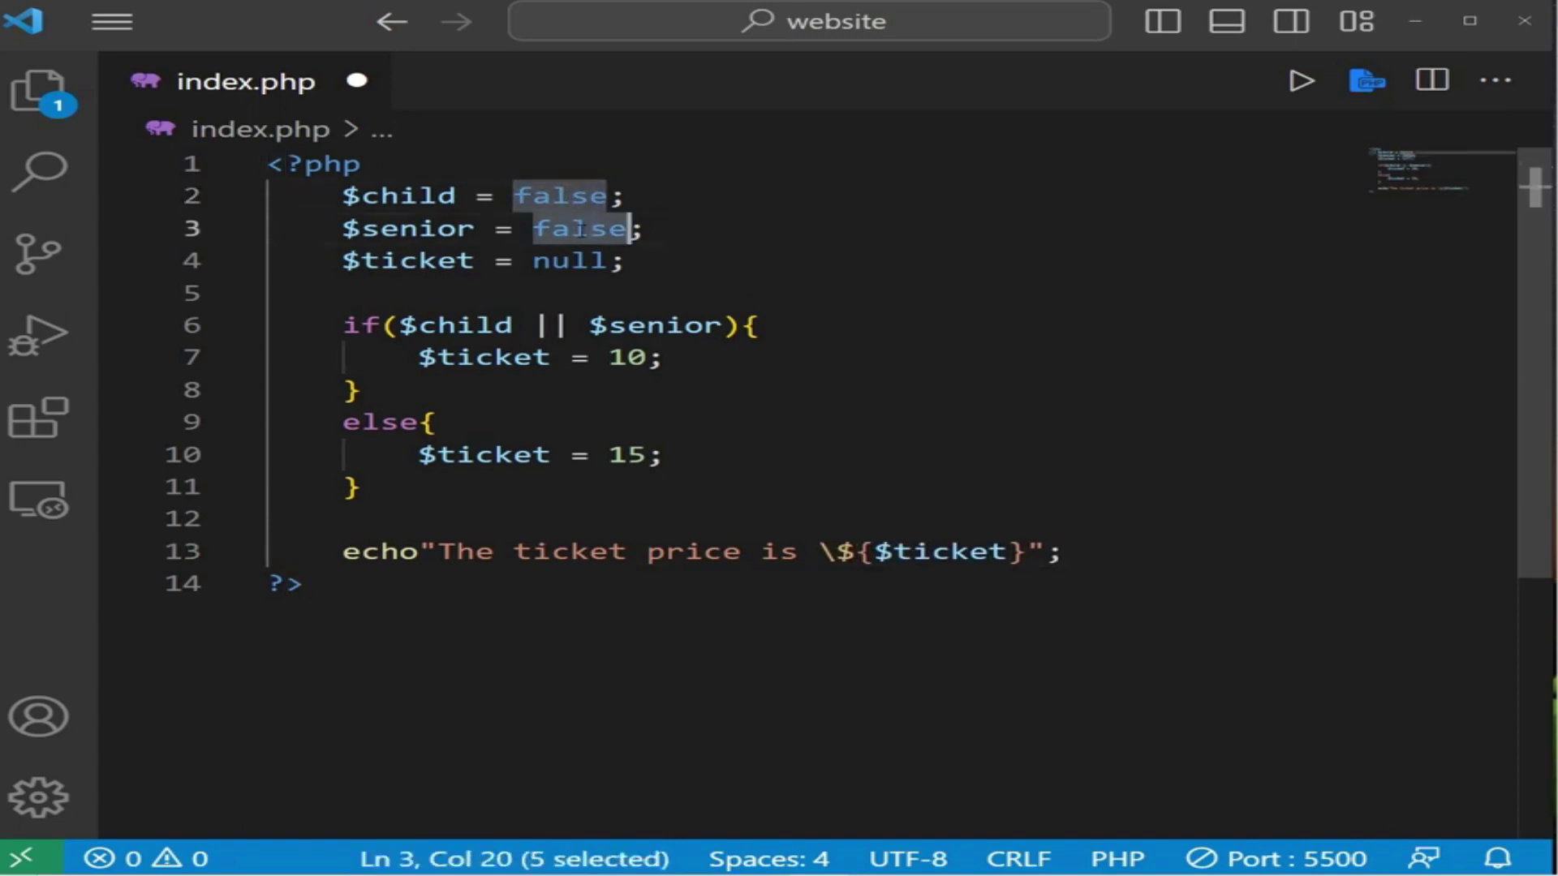
{"action": "left_click", "coordinate": [755, 242]}
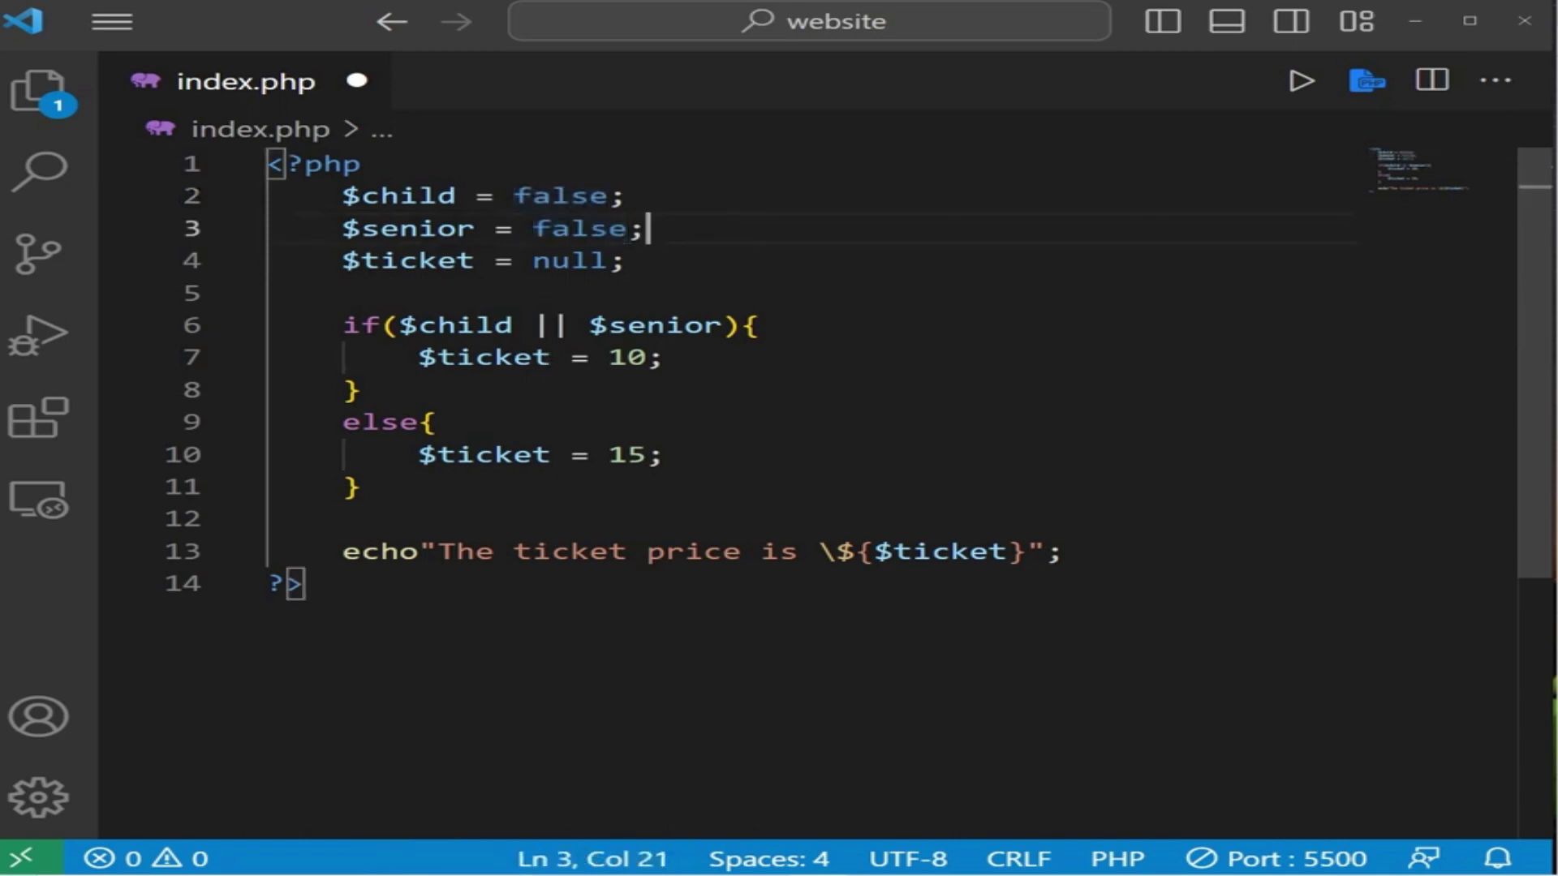
{"action": "key", "text": "ctrl+s"}
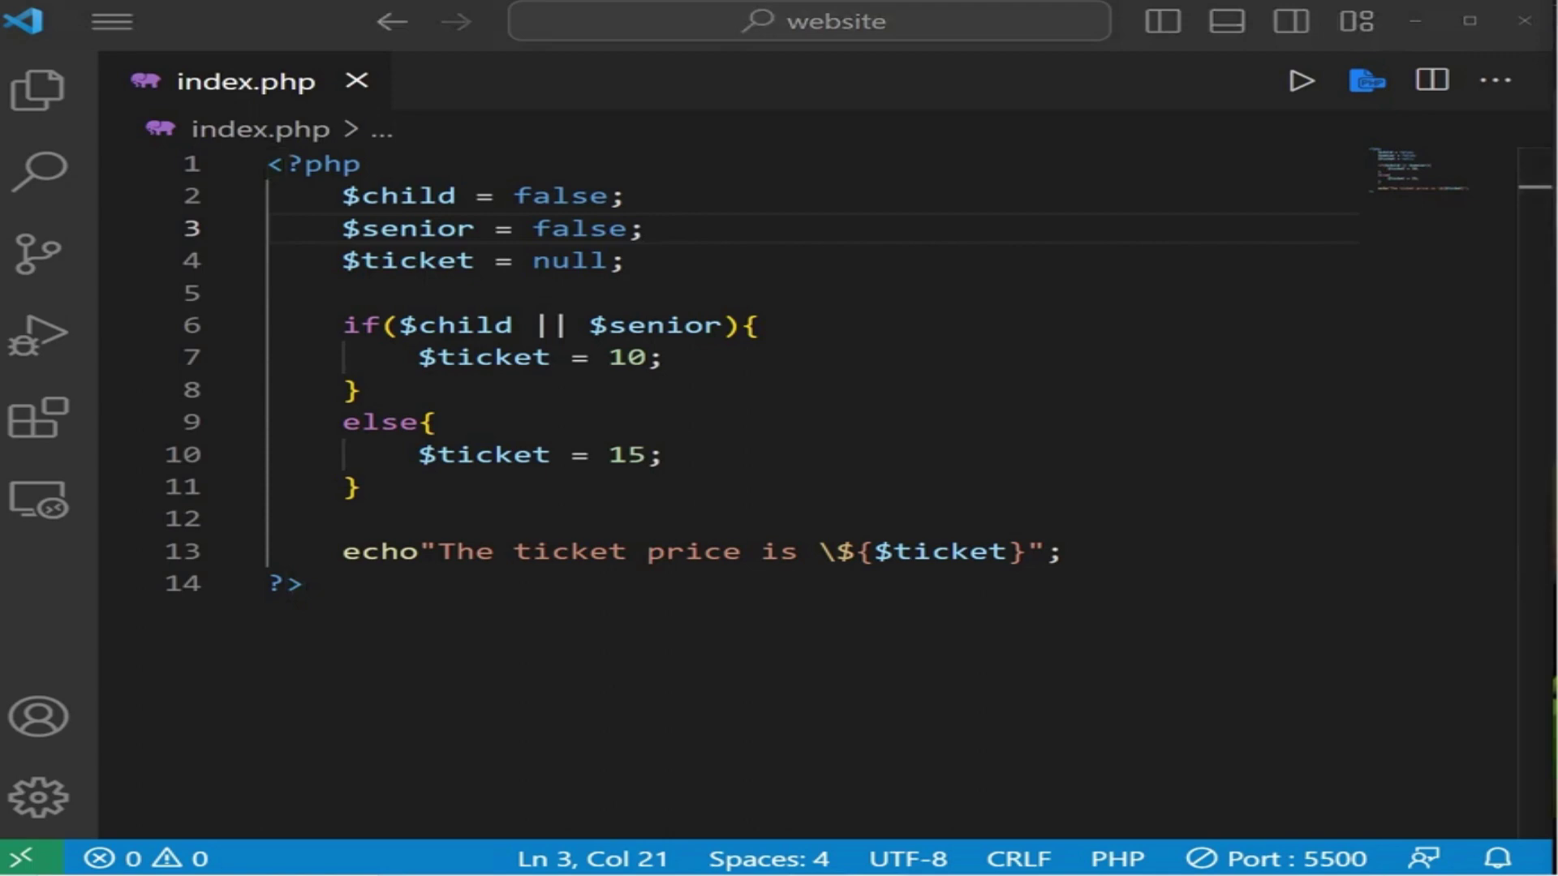
- Highlight $child, ||, $senior, then the whole if block and else block
{"action": "left_click", "coordinate": [706, 357]}
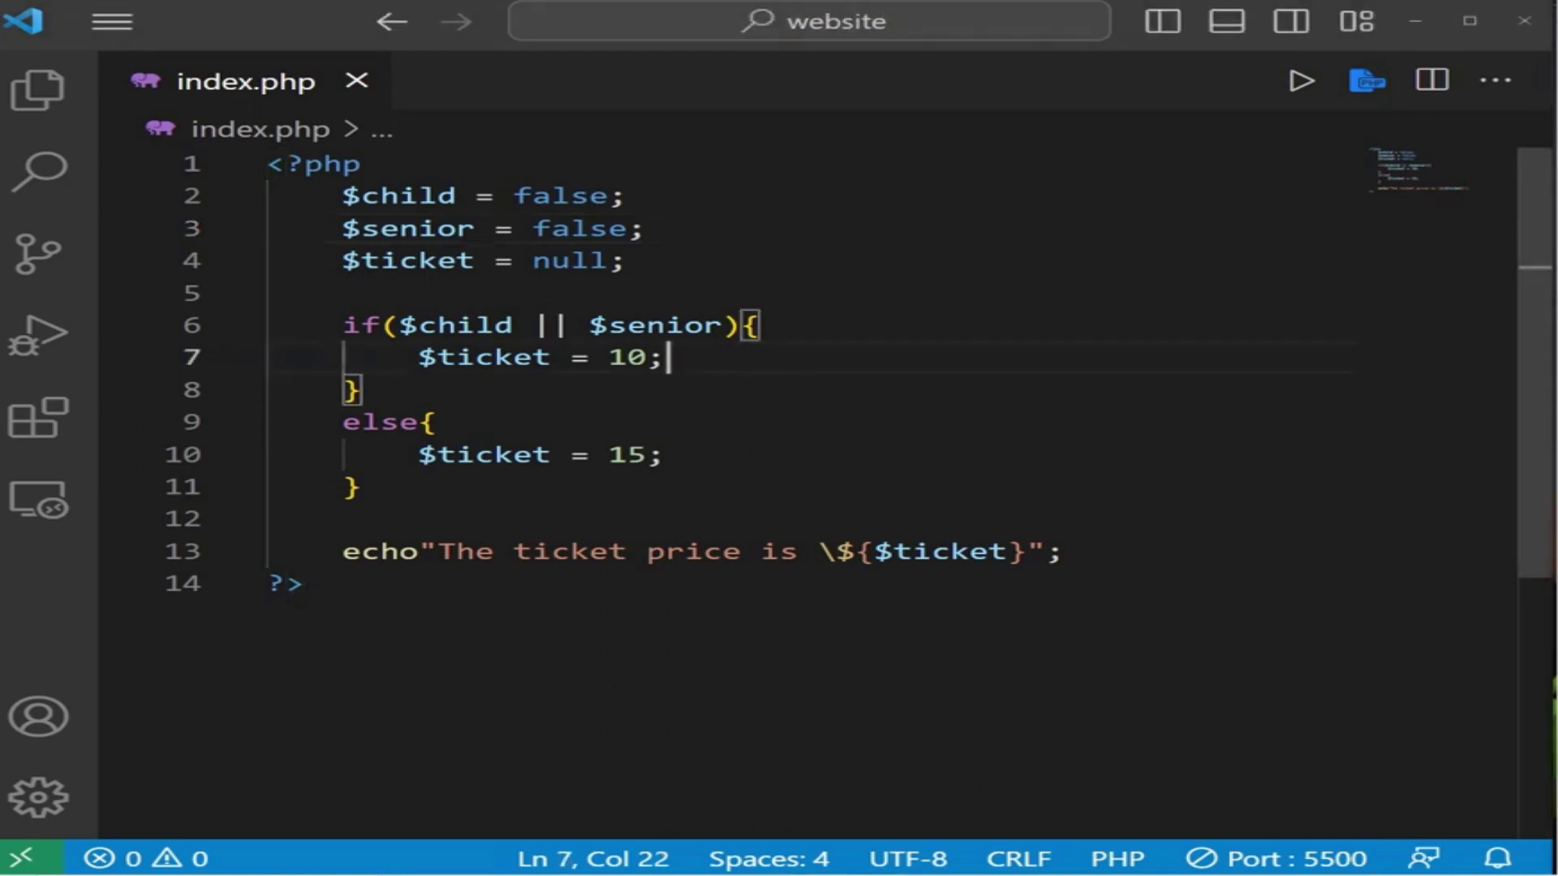
{"action": "left_click_drag", "start_coordinate": [512, 325], "coordinate": [400, 325]}
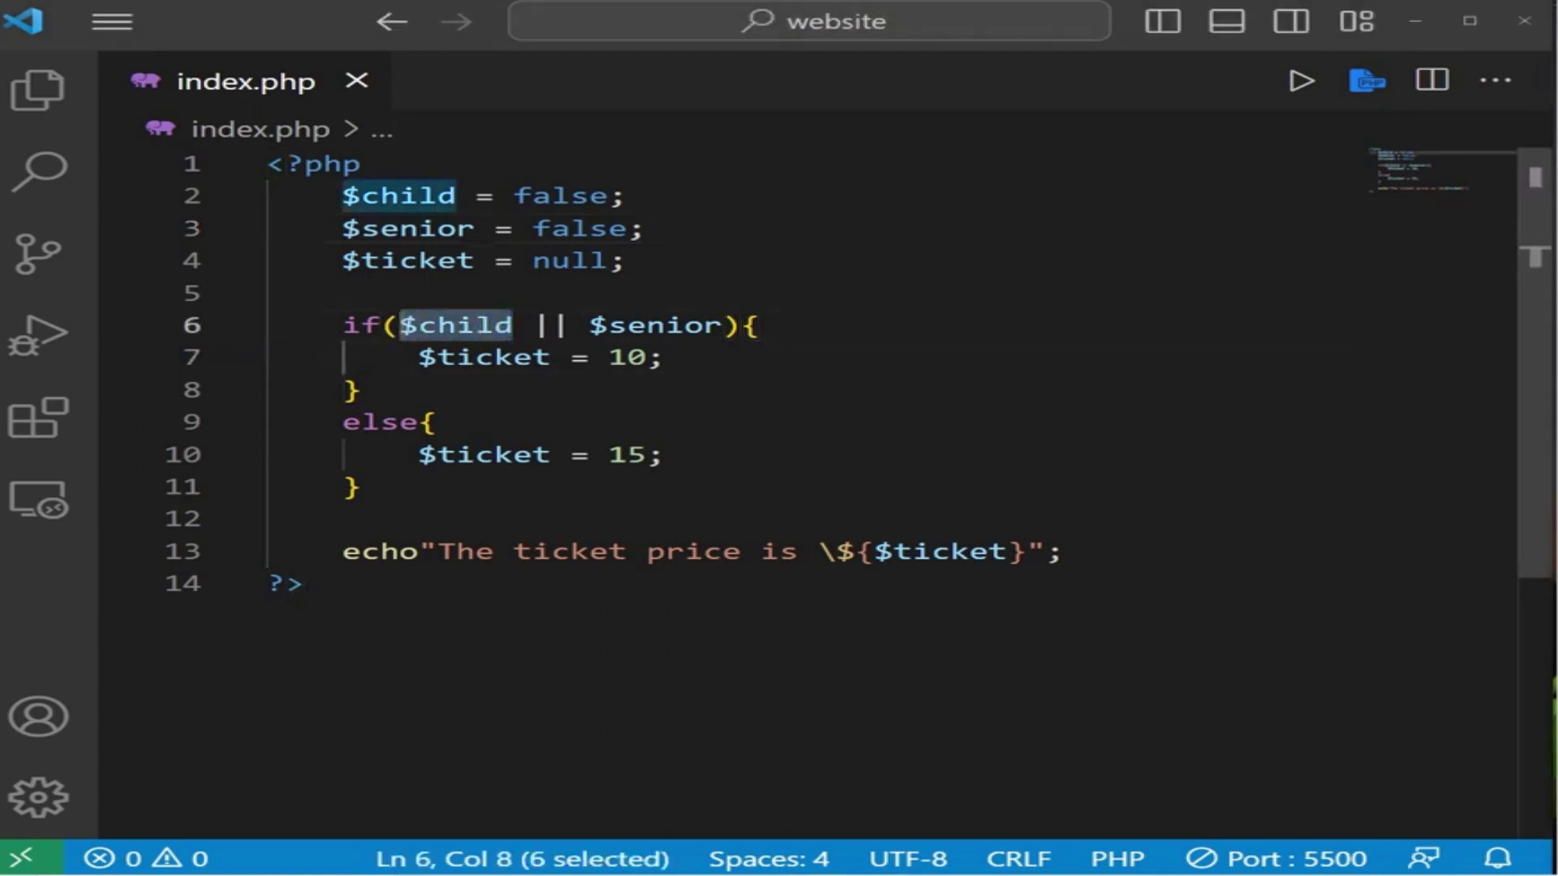
{"action": "mouse_move", "coordinate": [569, 325]}
{"action": "left_mouse_down"}
{"action": "mouse_move", "coordinate": [531, 325]}
{"action": "mouse_move", "coordinate": [726, 325]}
{"action": "left_mouse_up"}
{"action": "mouse_move", "coordinate": [361, 390]}
{"action": "left_mouse_down"}
{"action": "mouse_move", "coordinate": [244, 356]}
{"action": "mouse_move", "coordinate": [237, 335]}
{"action": "left_mouse_up"}
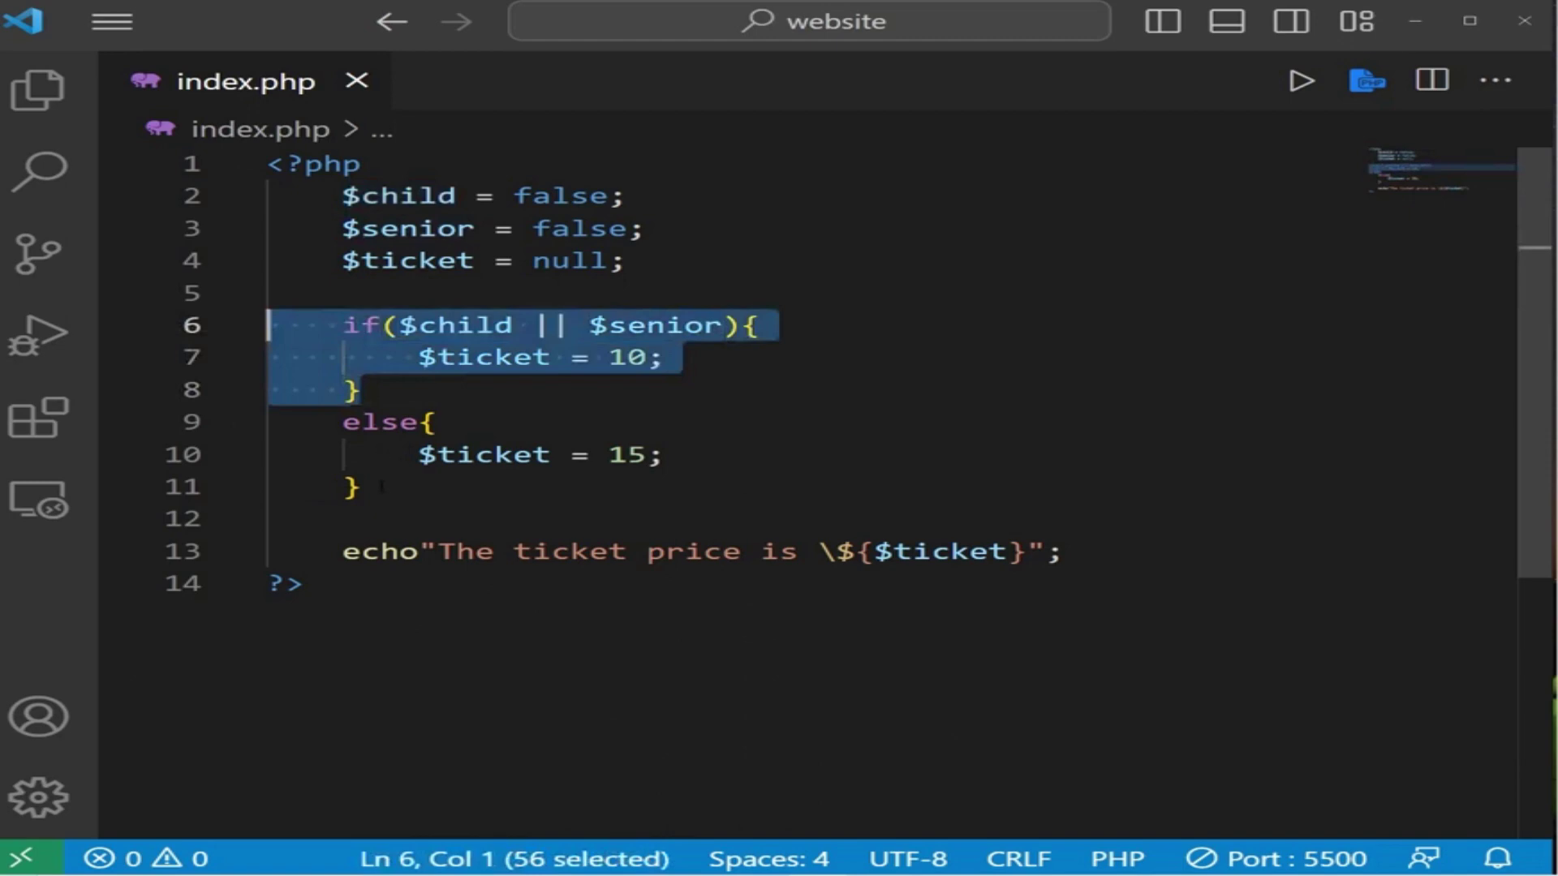
{"action": "left_click_drag", "start_coordinate": [380, 486], "coordinate": [222, 421]}
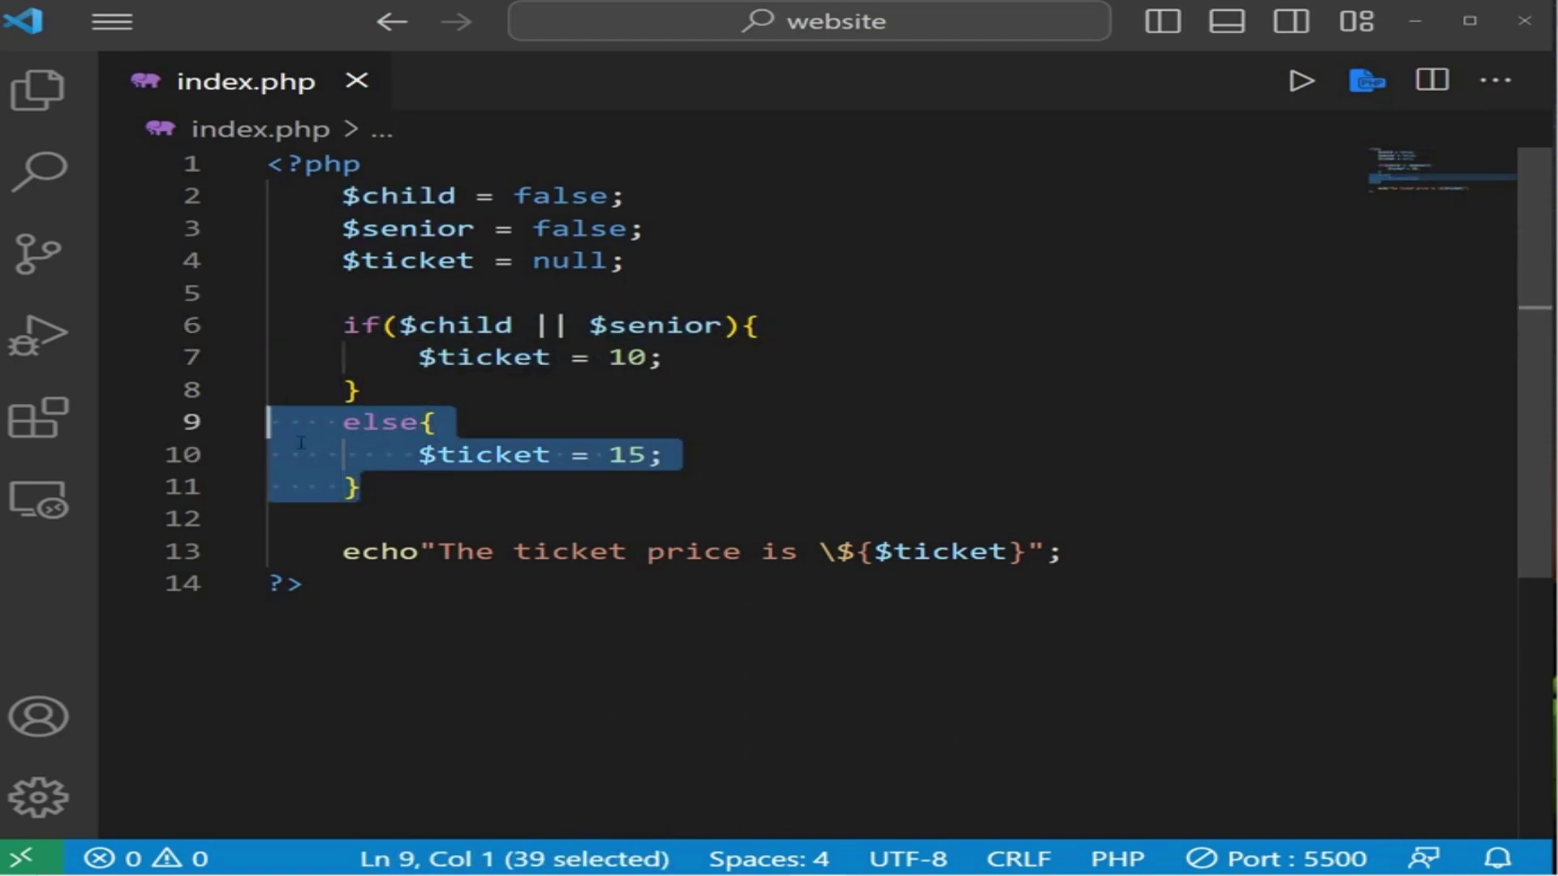
{"action": "left_click", "coordinate": [475, 454]}
- Save with $child true, then revert it and save with $senior true
{"action": "left_click", "coordinate": [572, 195]}
{"action": "double_click", "coordinate": [571, 195]}
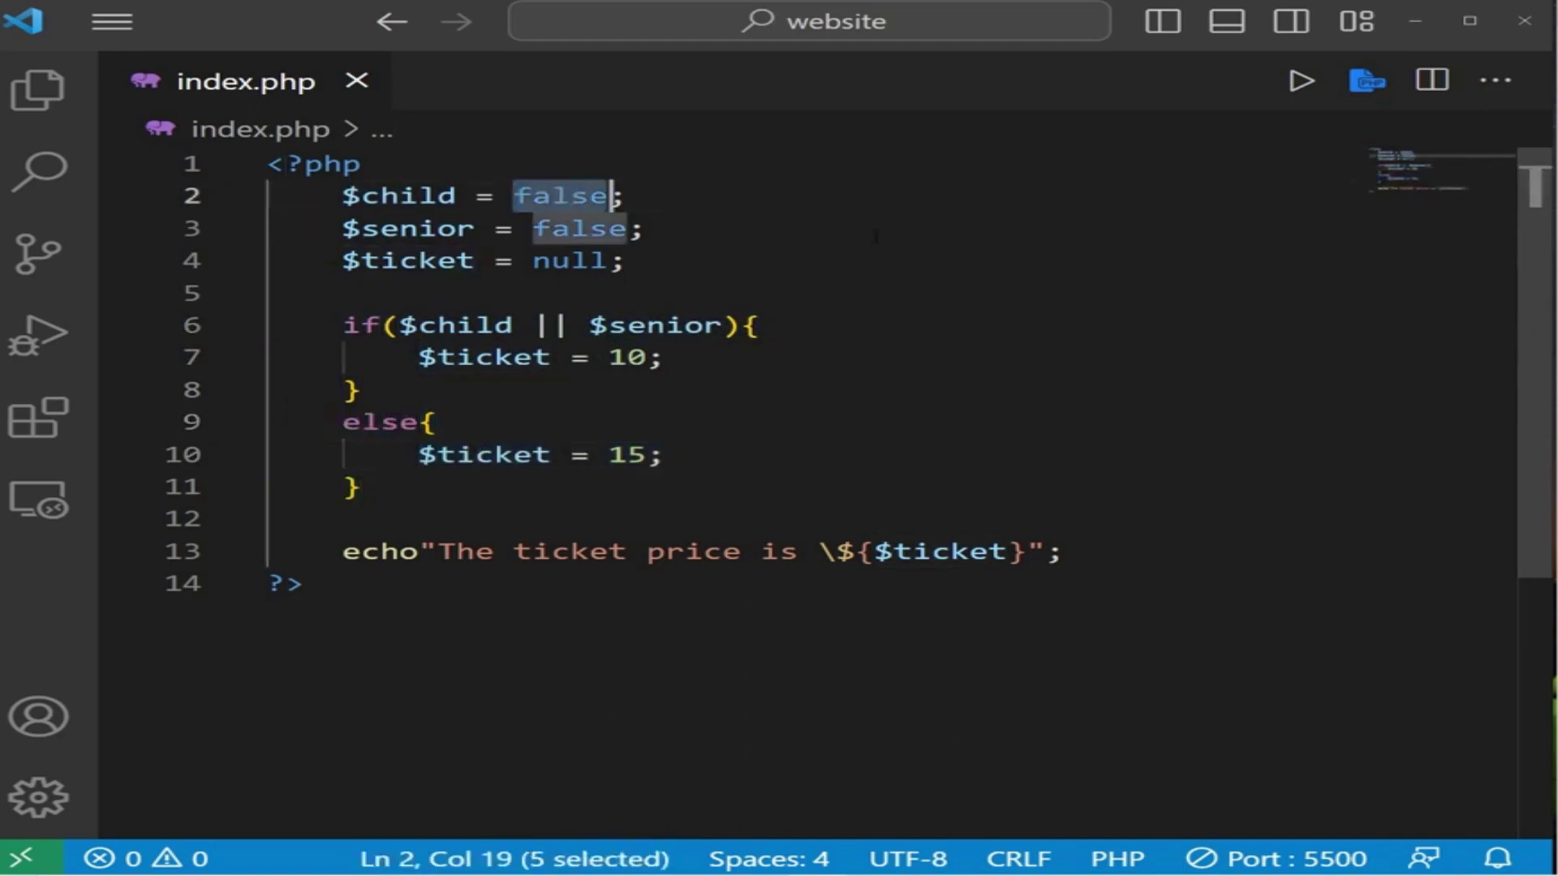
{"action": "type", "text": "true"}
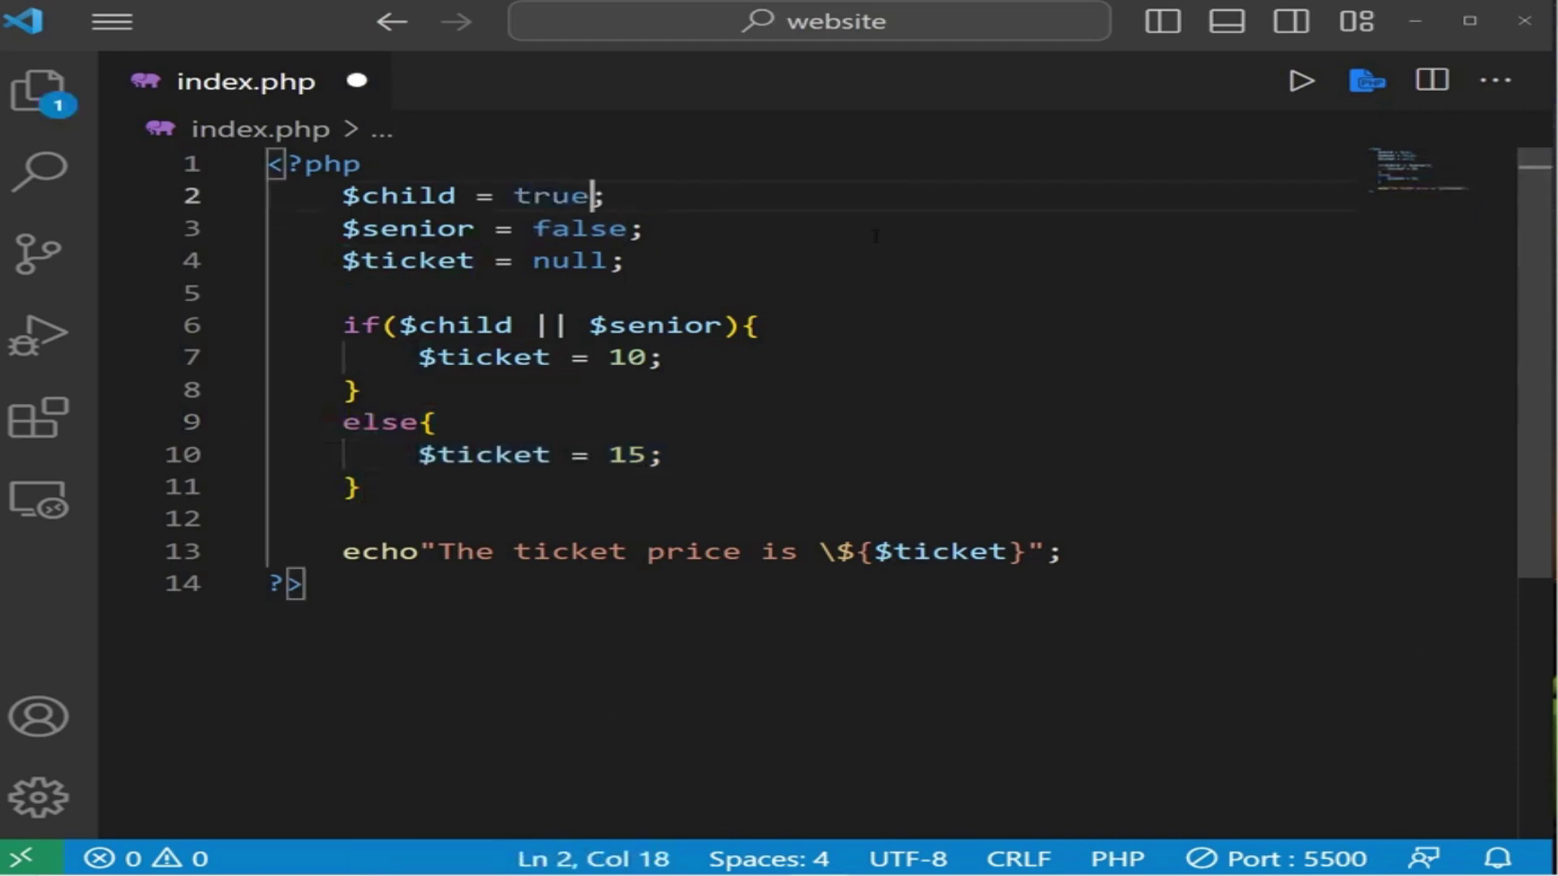
{"action": "key", "text": "ctrl+s"}
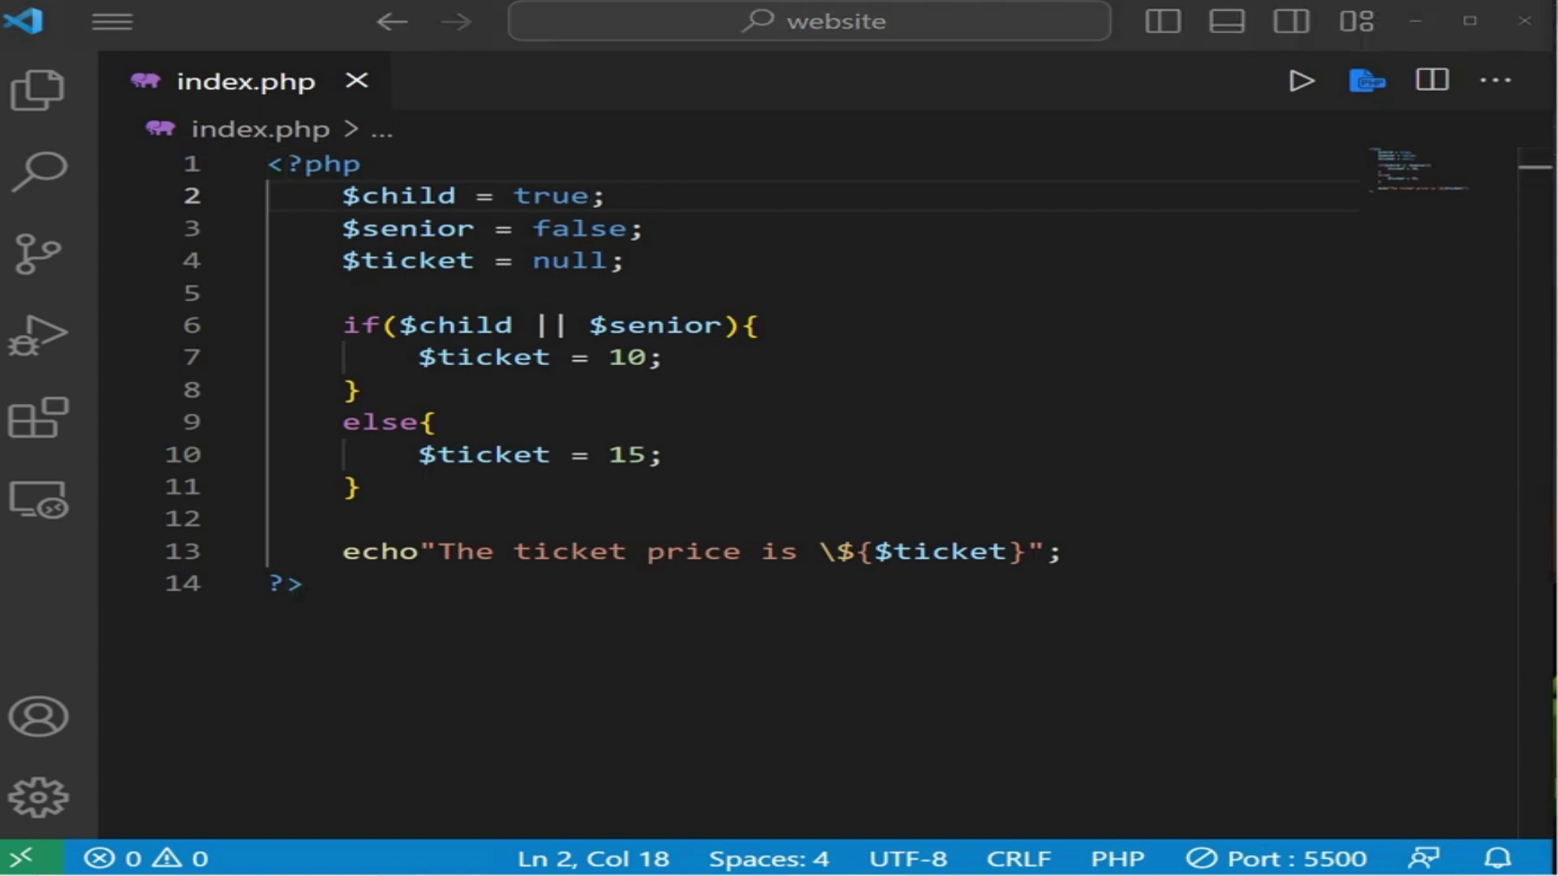
{"action": "double_click", "coordinate": [556, 195]}
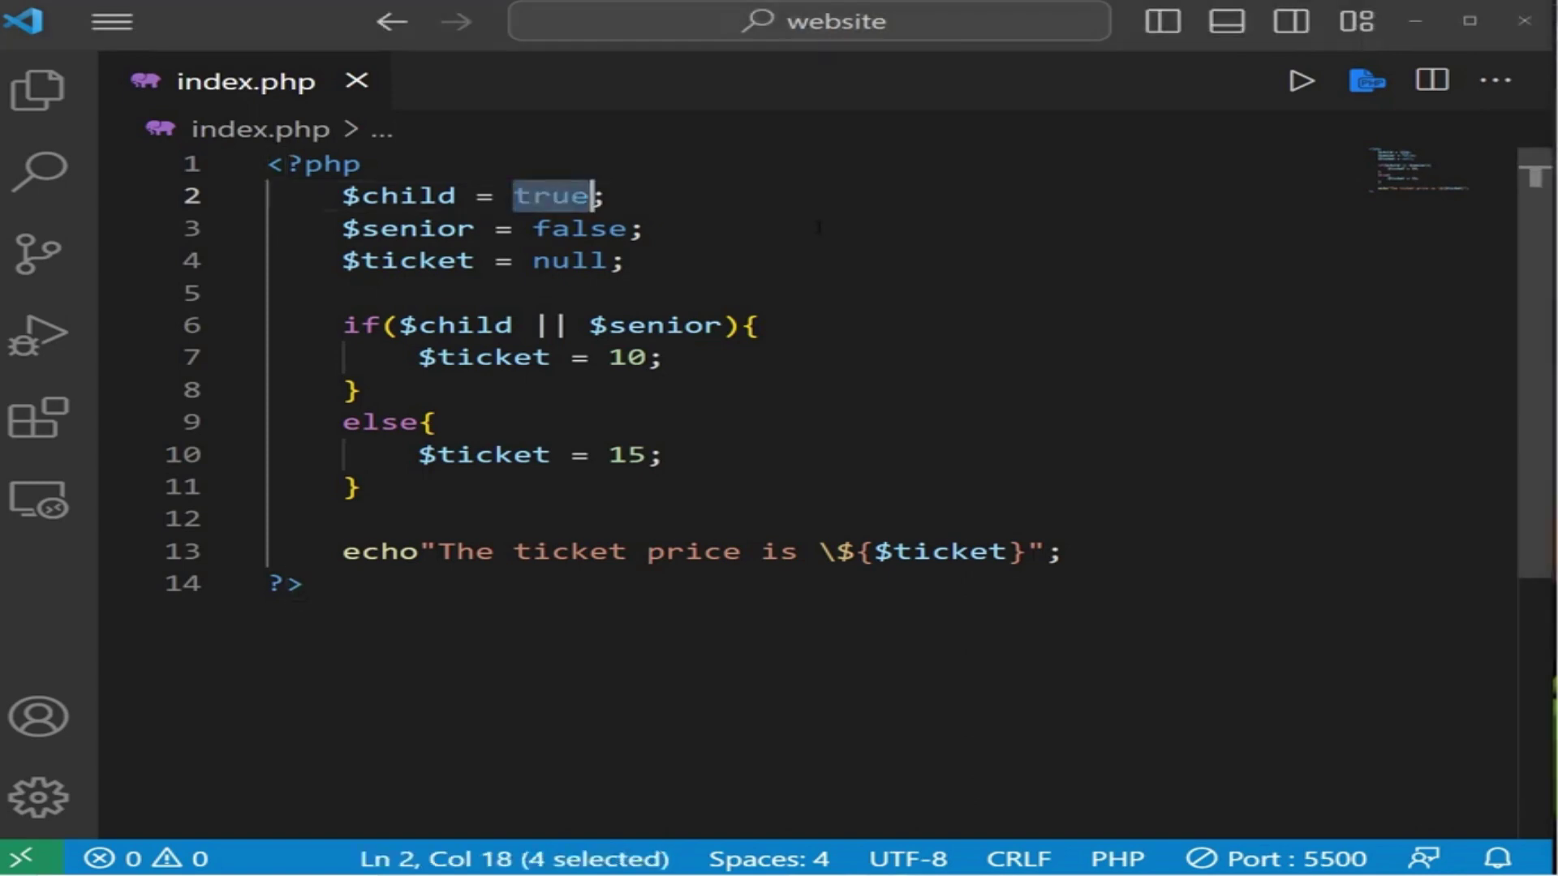
{"action": "type", "text": "fals"}
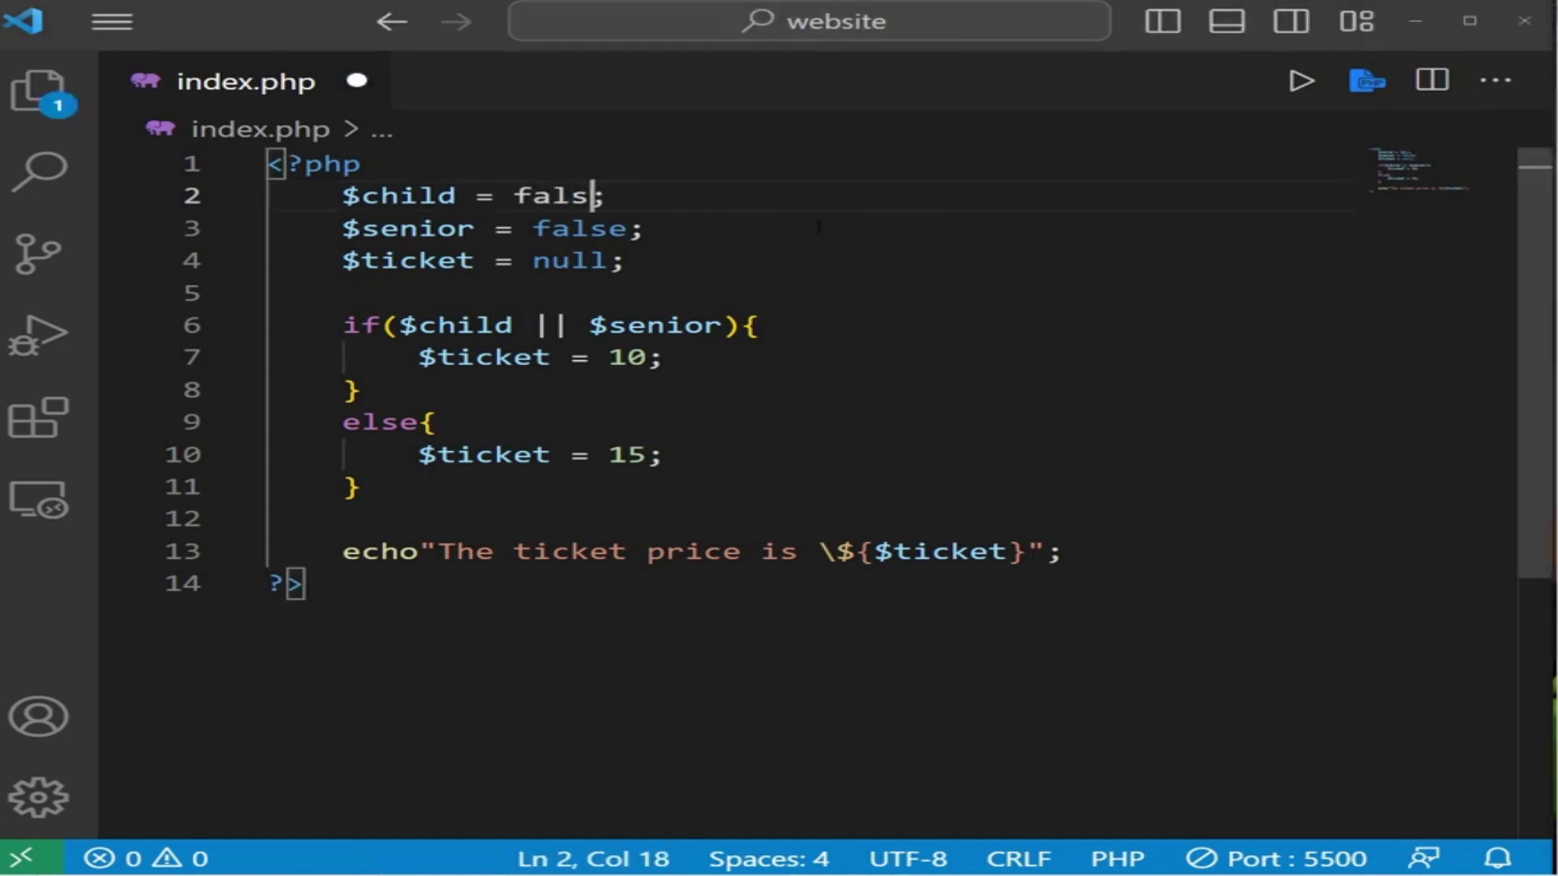
{"action": "type", "text": "e"}
{"action": "double_click", "coordinate": [578, 228]}
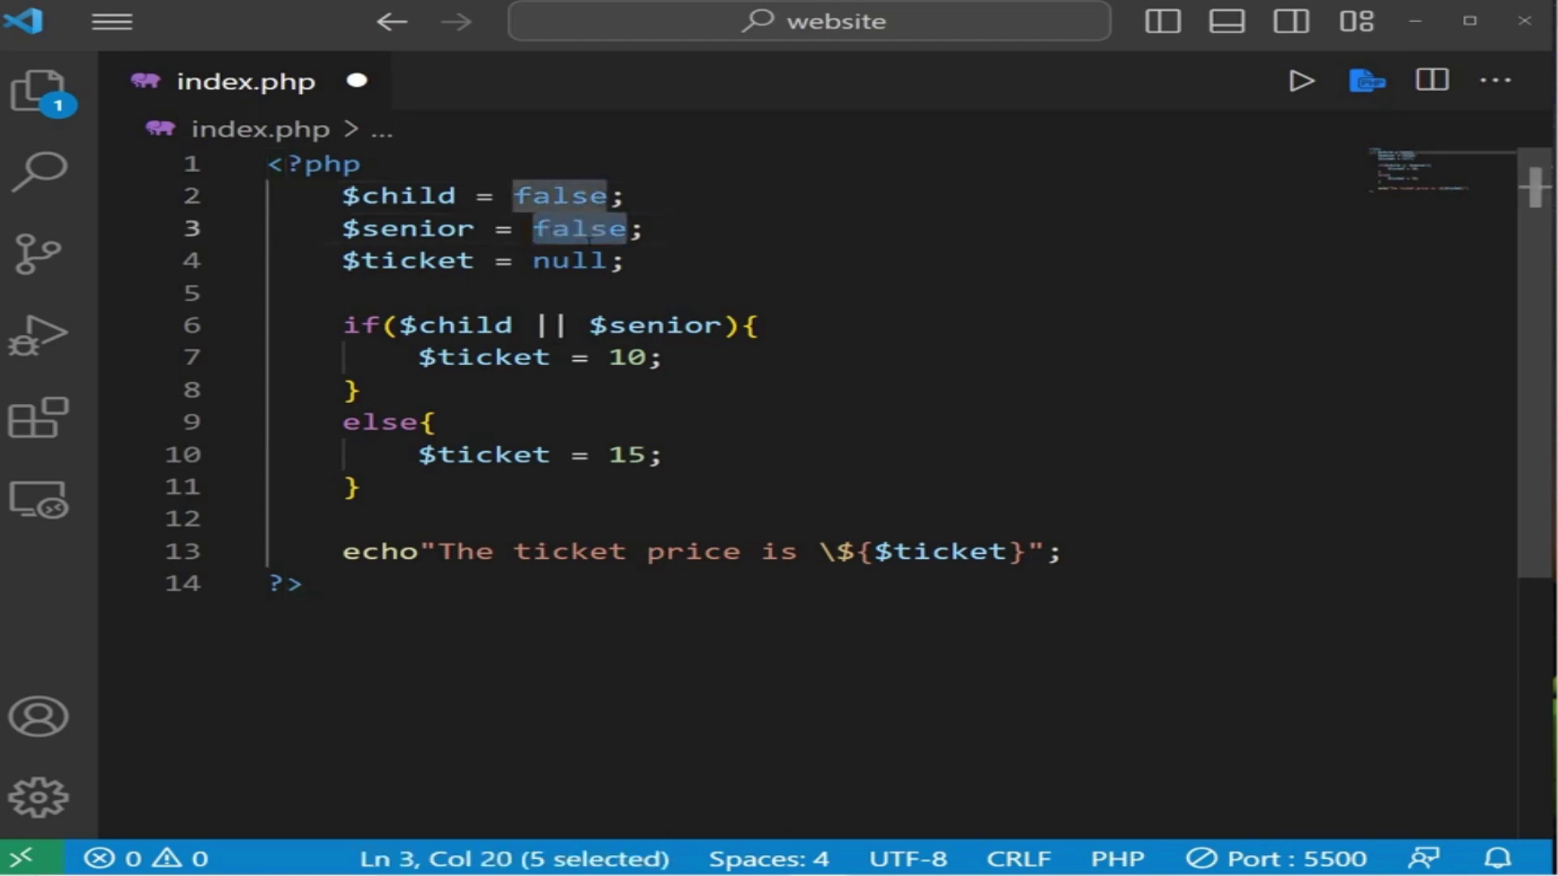
{"action": "type", "text": "true"}
{"action": "key", "text": "ctrl+s"}
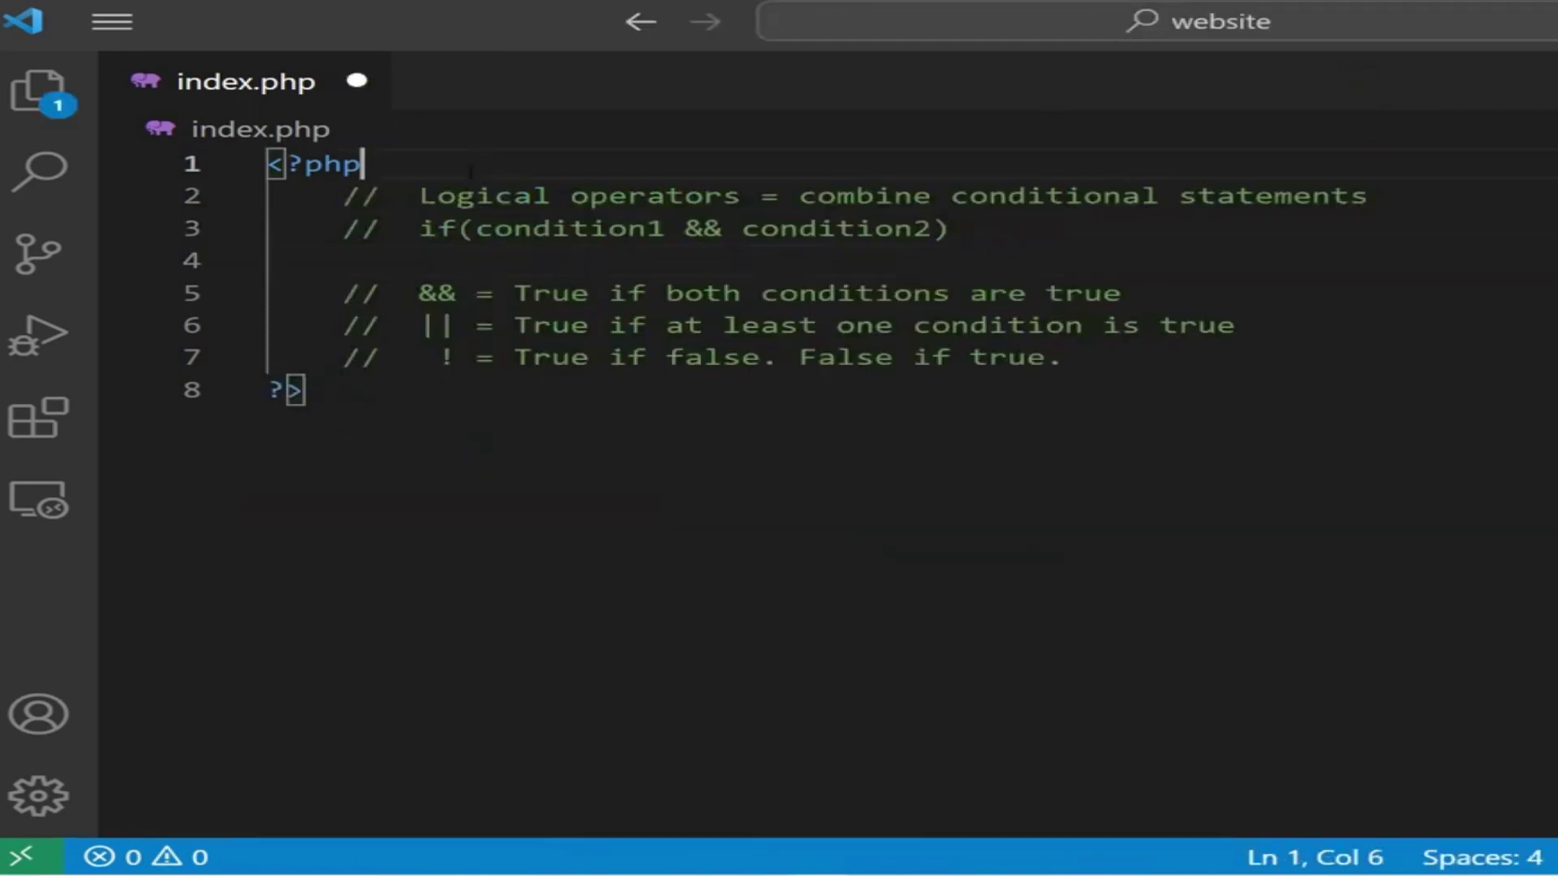
- Highlight 'Logical operators', 'condition1 && condition2' and an operator symbol in the notes
{"action": "left_click_drag", "start_coordinate": [419, 195], "coordinate": [744, 195]}
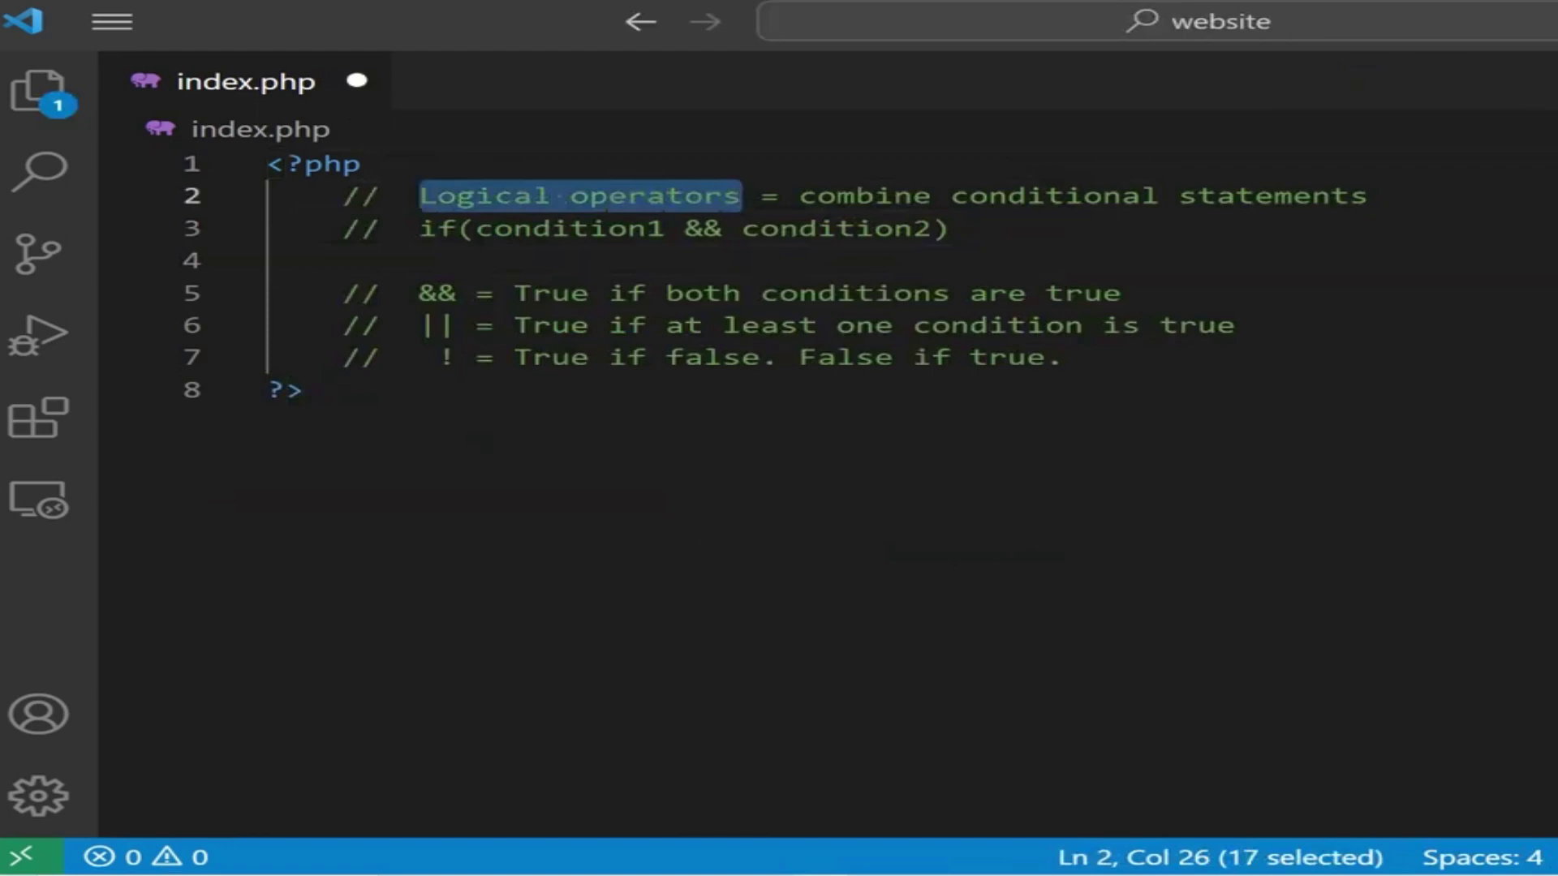
{"action": "left_click_drag", "start_coordinate": [476, 228], "coordinate": [931, 228]}
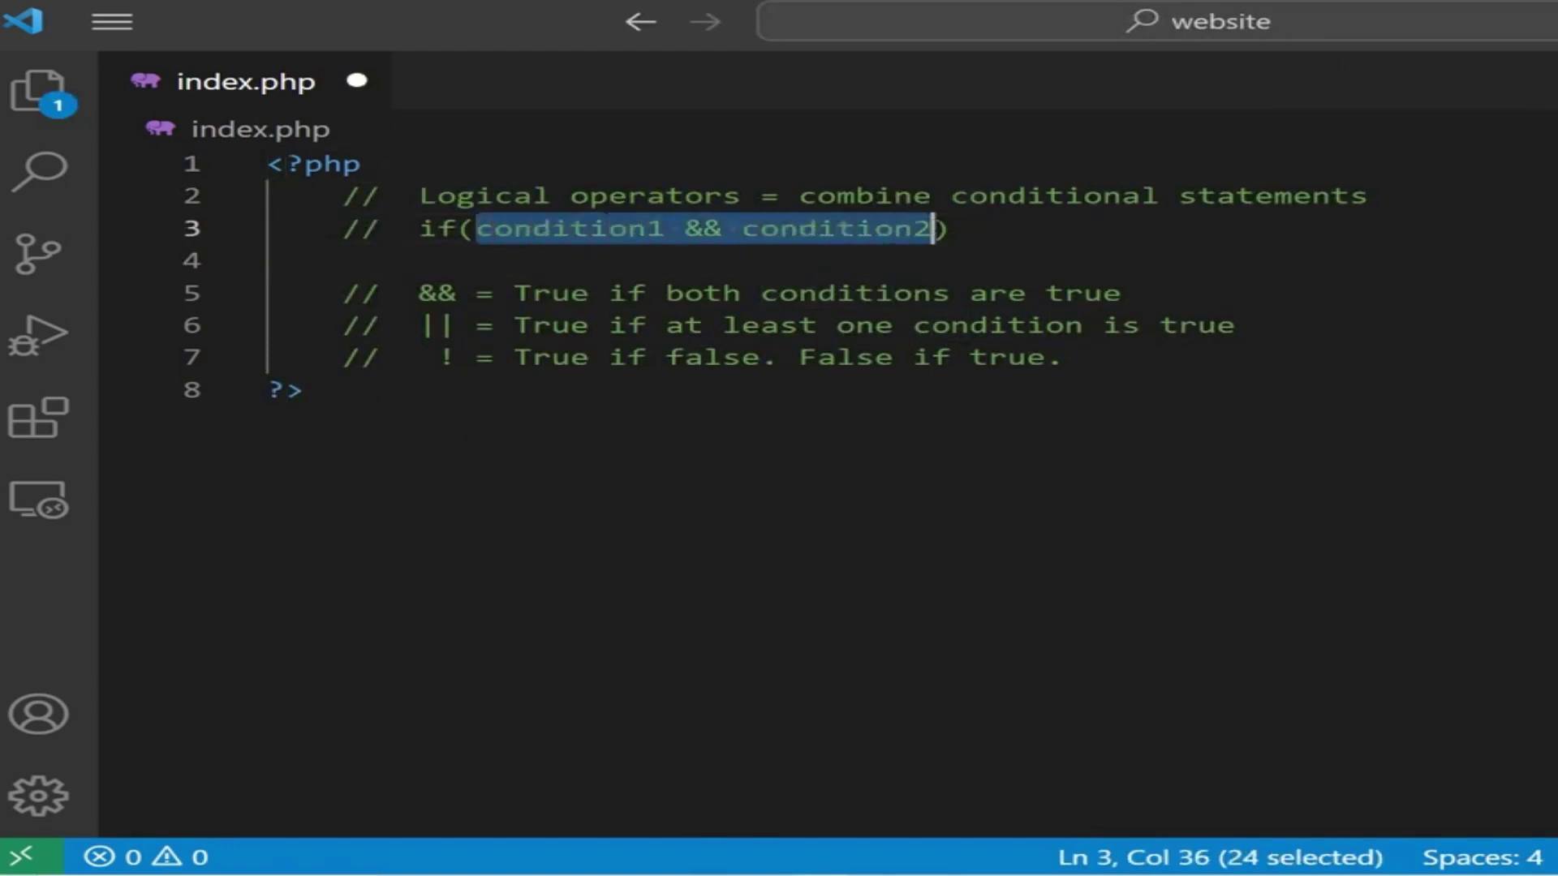
{"action": "mouse_move", "coordinate": [457, 292]}
{"action": "left_mouse_down"}
{"action": "mouse_move", "coordinate": [421, 292]}
{"action": "mouse_move", "coordinate": [421, 355]}
{"action": "left_mouse_up"}
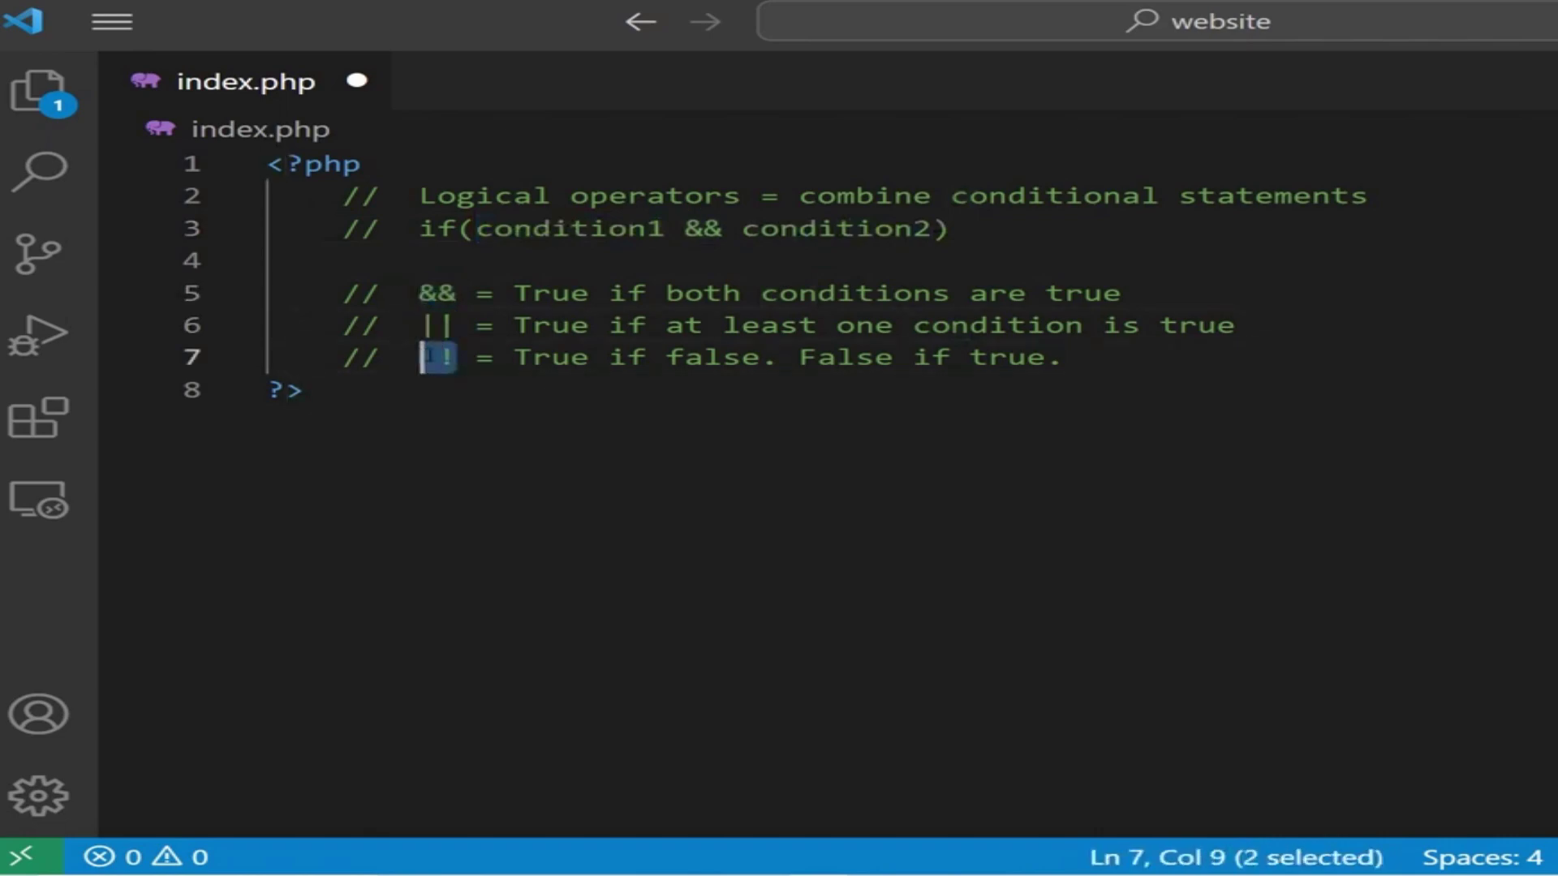